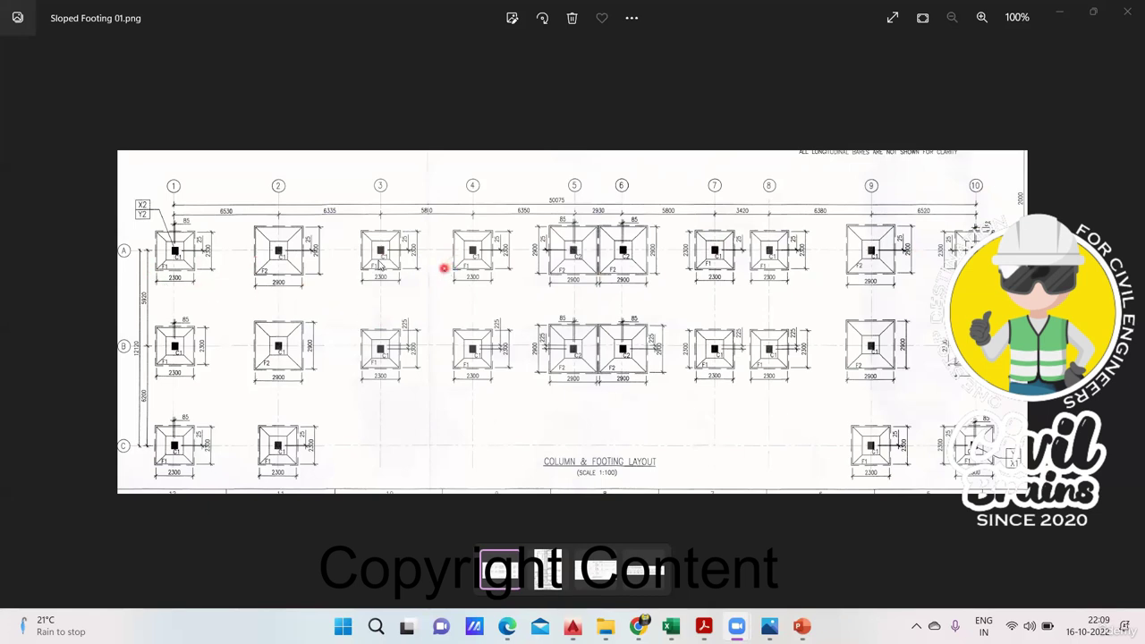
# Look through the sloped footing drawings: column and footing layout, column section, footing plan with column schedule, and footing reinforcement schedule.
pyautogui.click(979, 231)
pyautogui.press('Right')
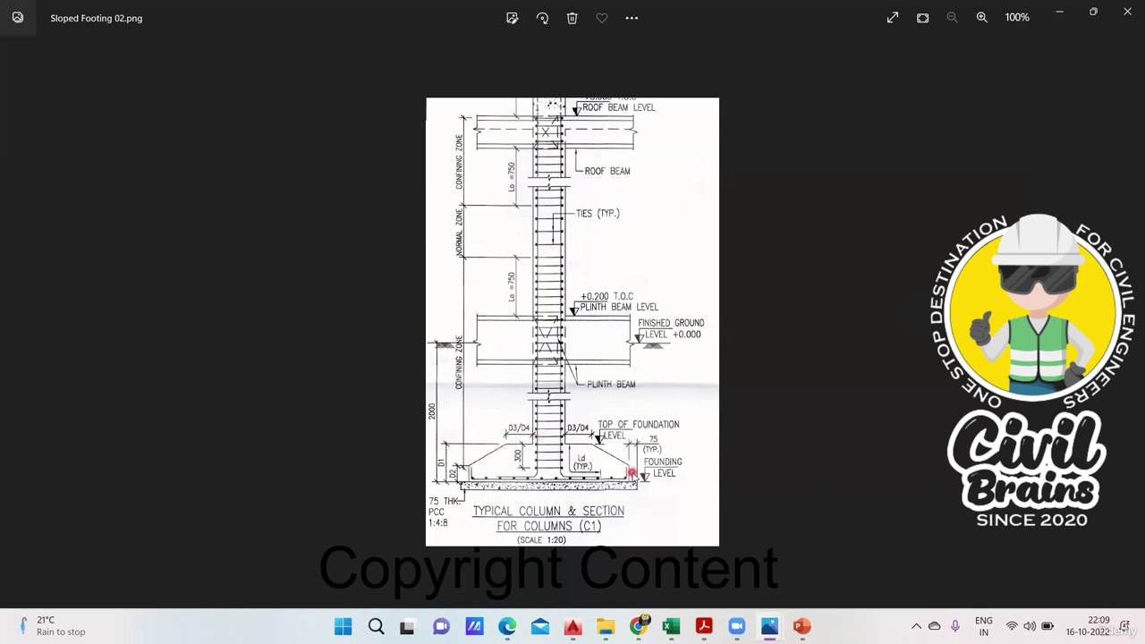
pyautogui.press('Right')
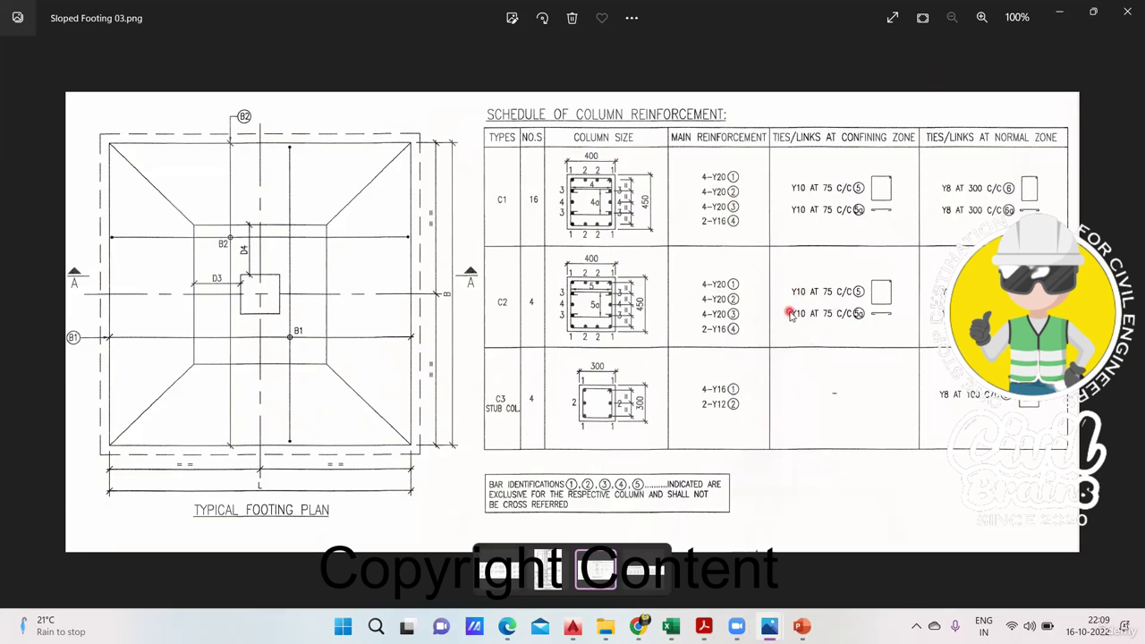
pyautogui.press('Right')
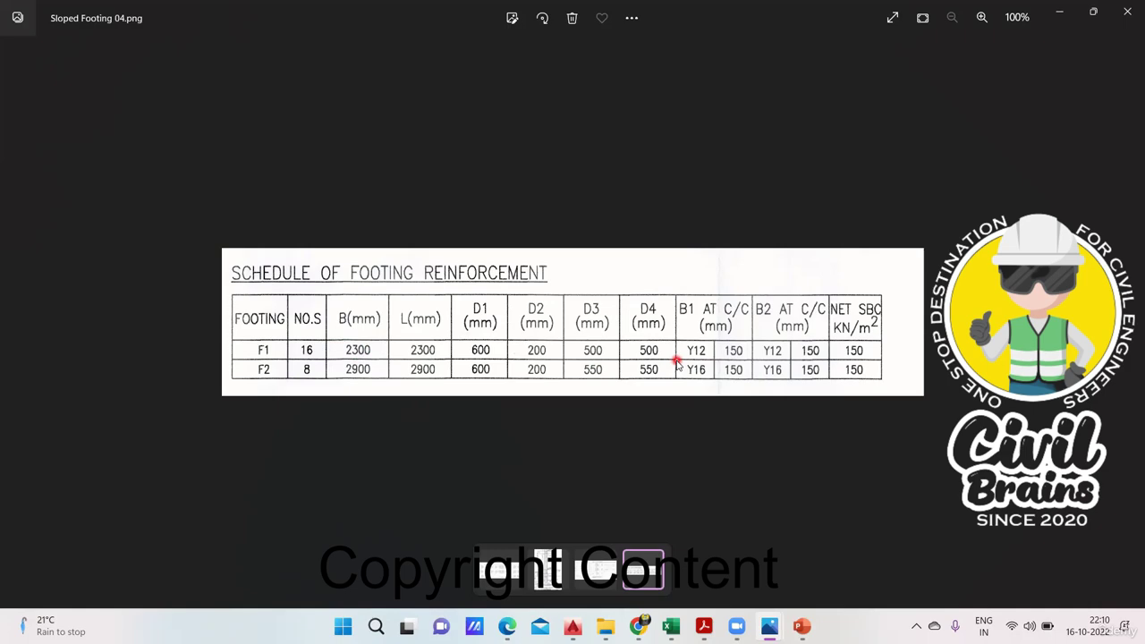
# Switch to the Advanced excel Sheets workbook and clear the F3, F4 and F5 entries under Earthwork in Excavation on the Sloped Footing sheet.
pyautogui.moveTo(671, 626)
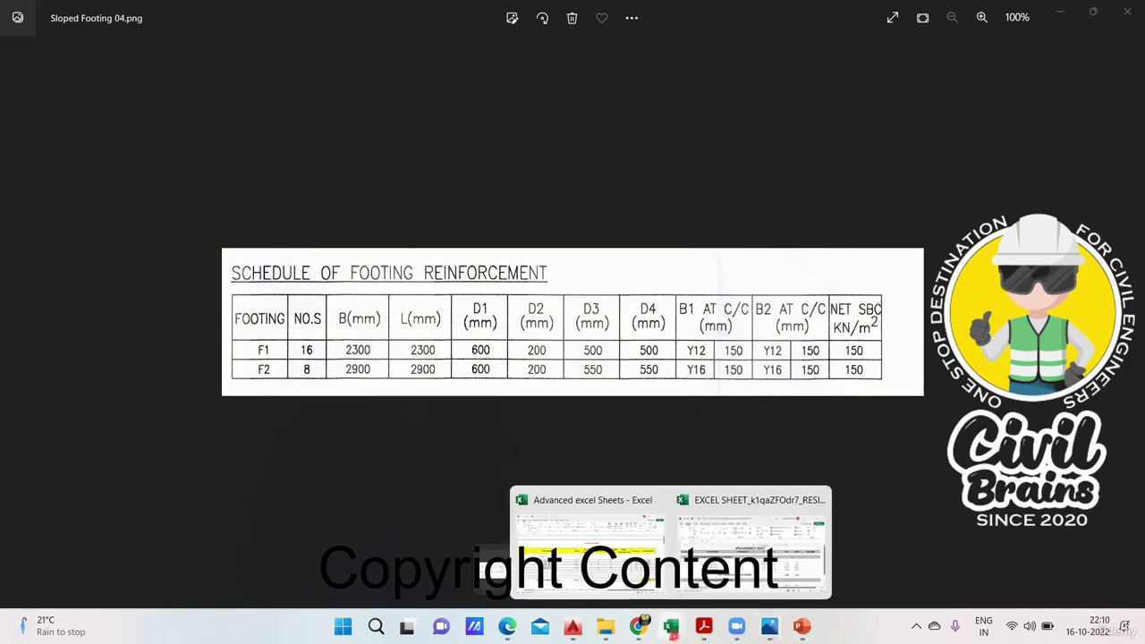
pyautogui.click(656, 549)
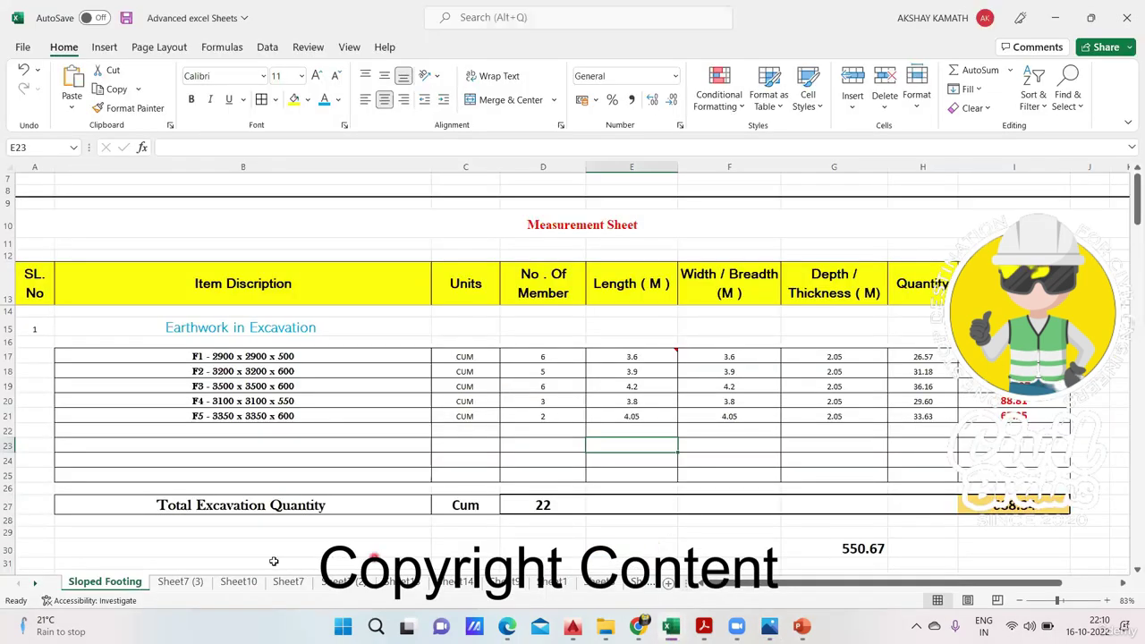
pyautogui.click(173, 583)
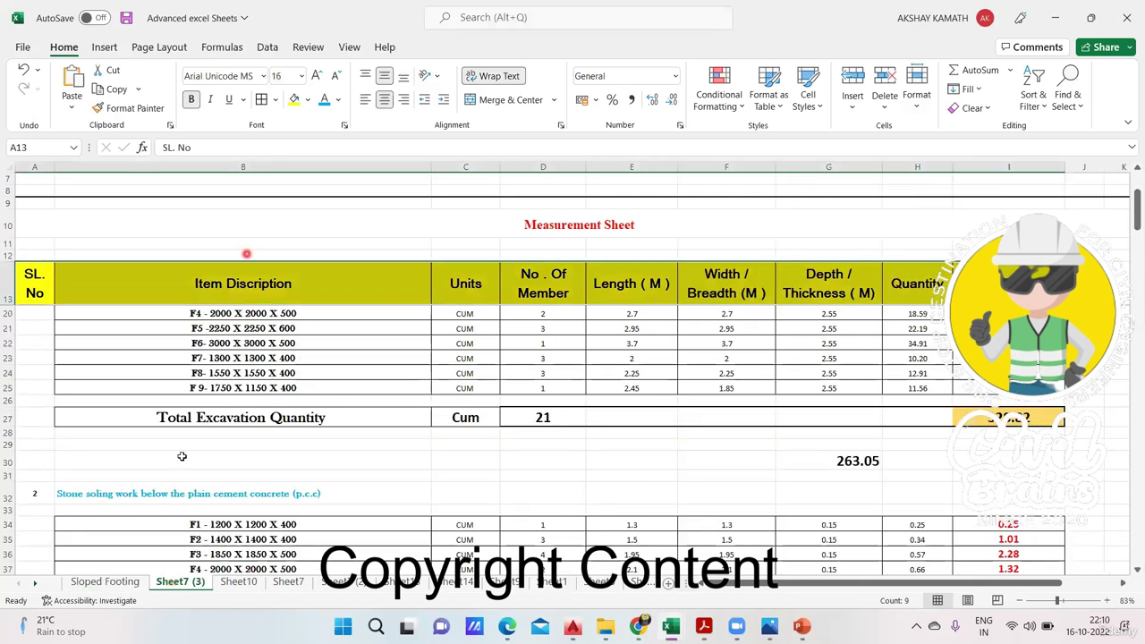
pyautogui.click(118, 582)
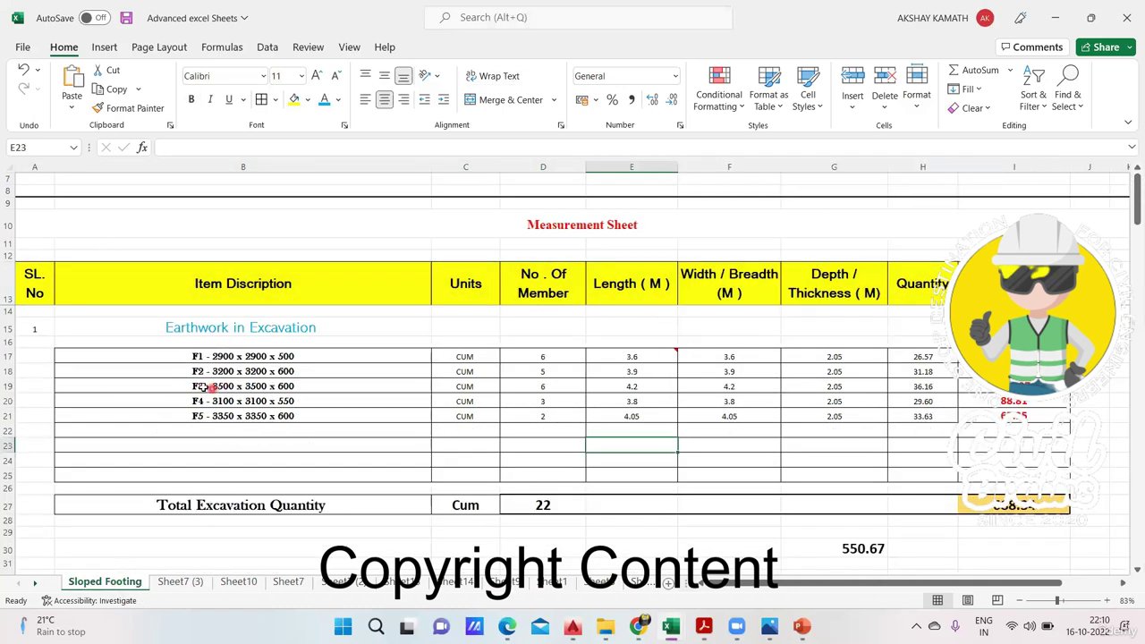
pyautogui.moveTo(204, 386); pyautogui.dragTo(1014, 424)
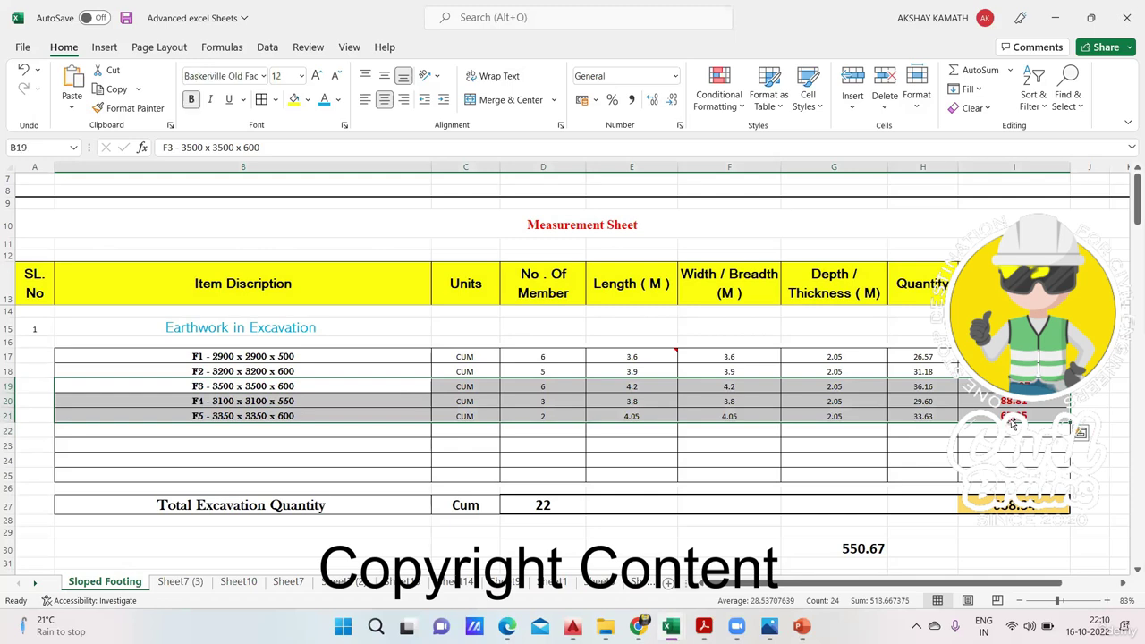
pyautogui.press('Delete')
pyautogui.click(736, 443)
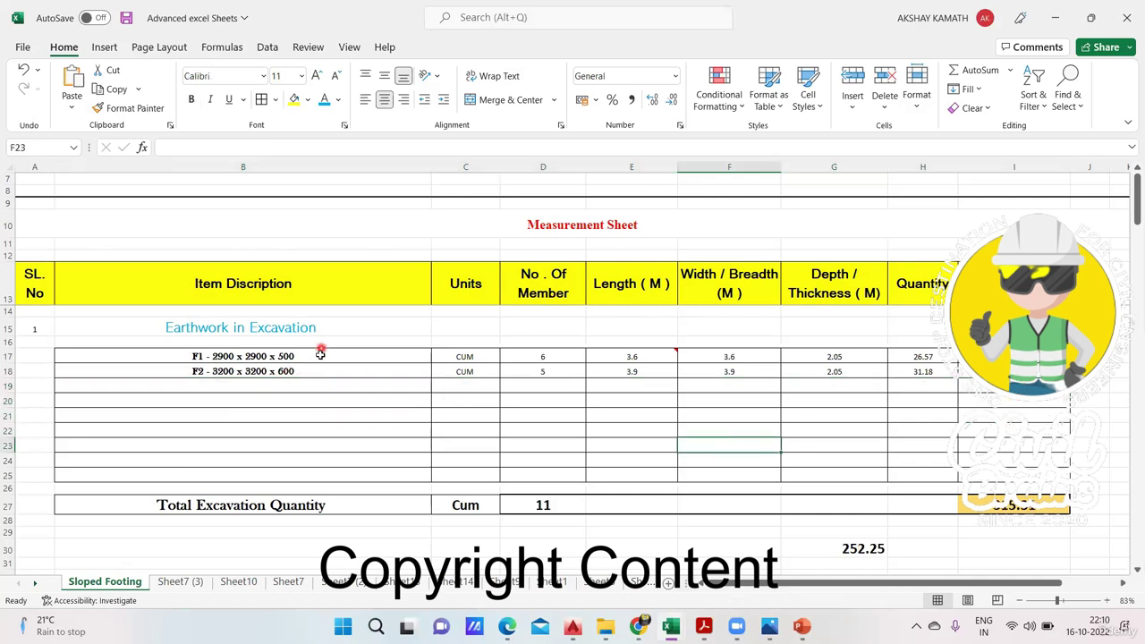
# Check the F1 and F2 dimensions in the Schedule of Footing Reinforcement image in Photos.
pyautogui.click(770, 626)
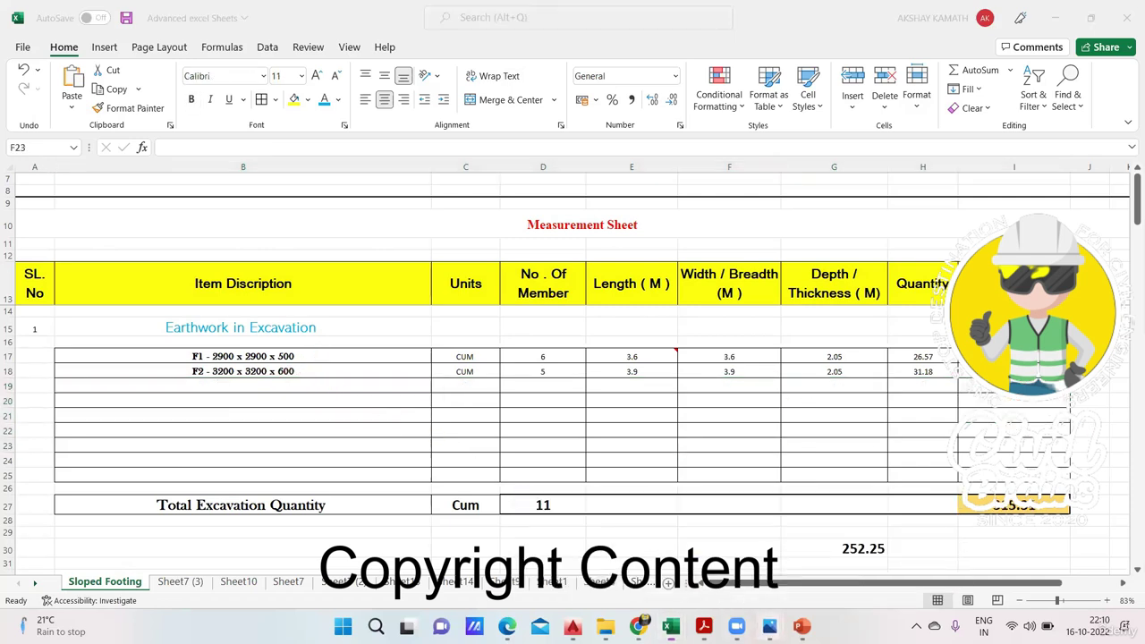
pyautogui.click(834, 562)
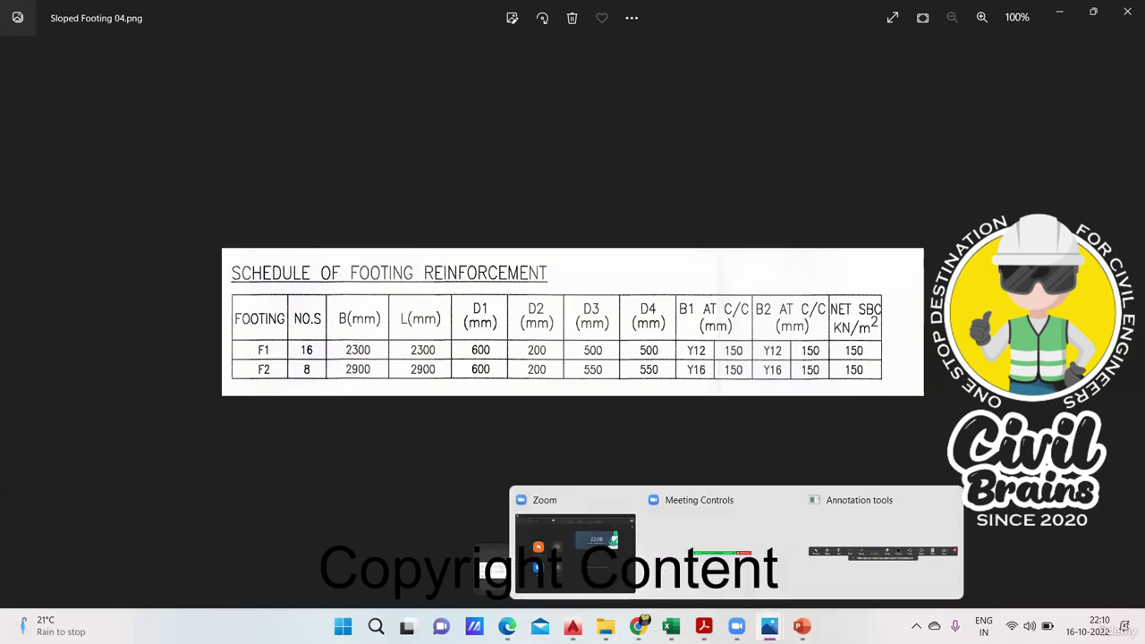
pyautogui.click(802, 626)
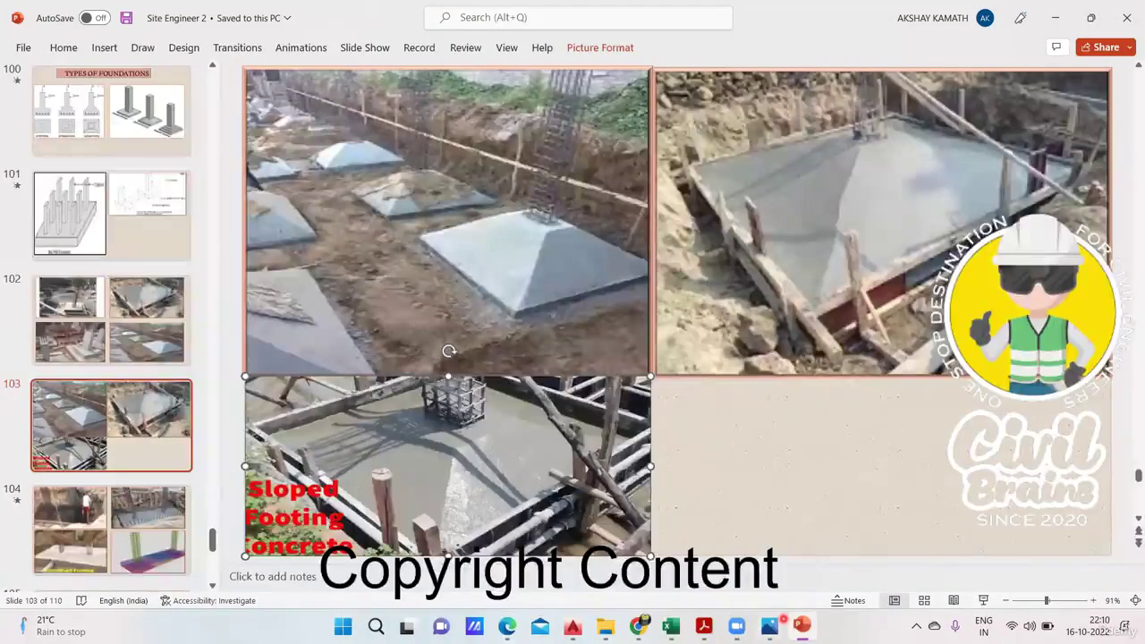
# Switch back to Excel and set the plan size in the F1 excavation item description to 2300 x 2300.
pyautogui.moveTo(671, 626)
pyautogui.click(581, 523)
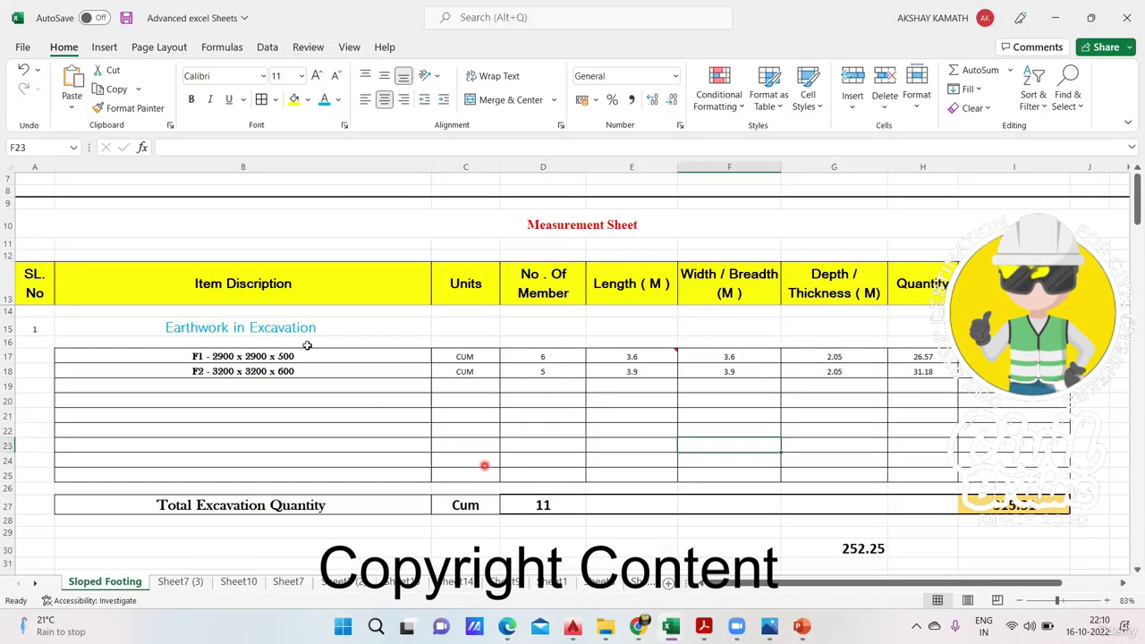
pyautogui.click(229, 356)
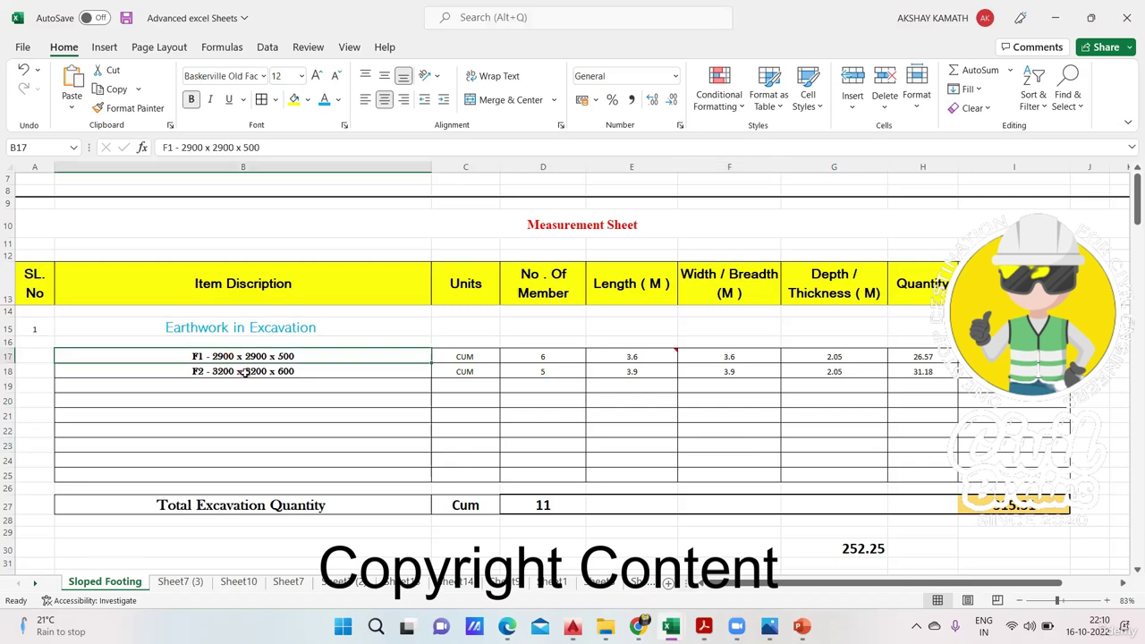
pyautogui.doubleClick(233, 356)
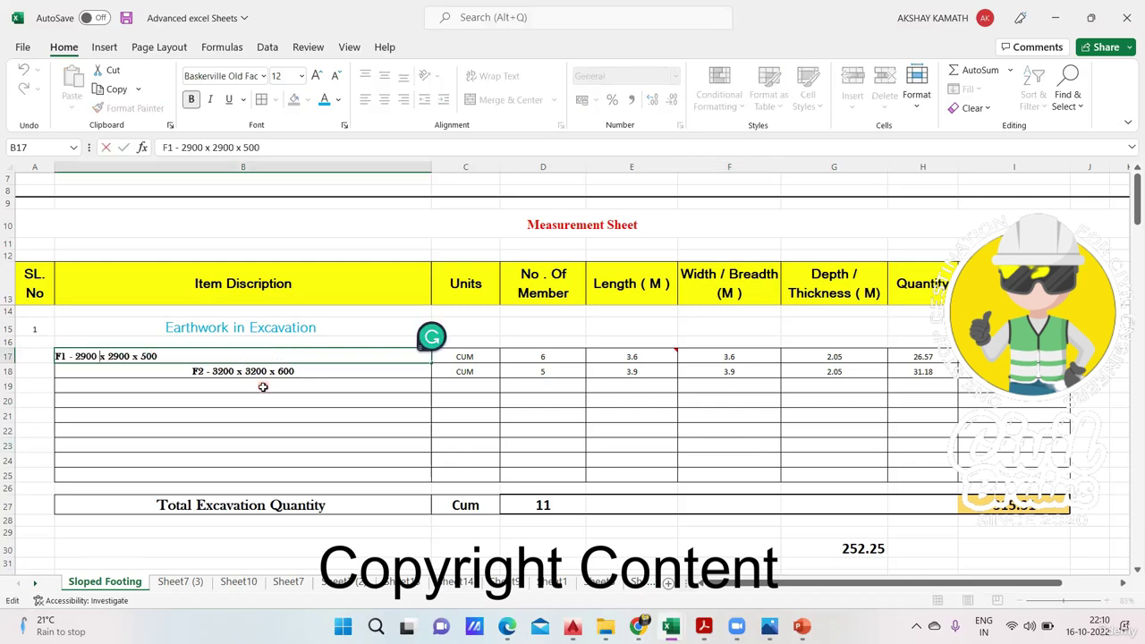
pyautogui.press('BackSpace')
pyautogui.write('3')
pyautogui.press('BackSpace')
pyautogui.write('3')
pyautogui.press('Return')
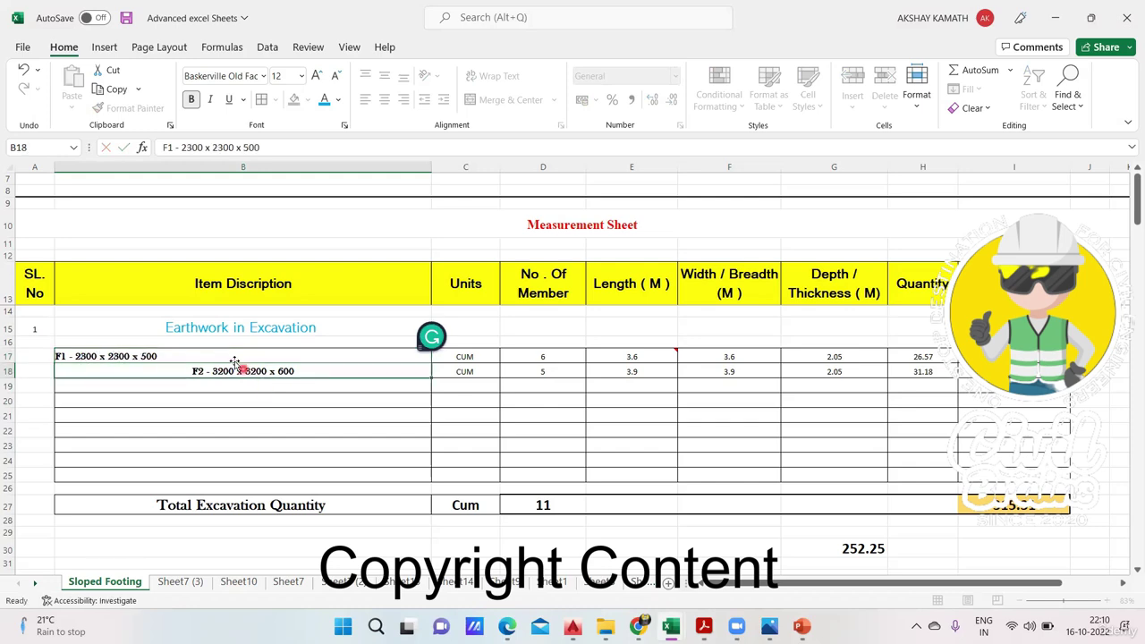
# Set the plan size in the F2 excavation item description to 2900 x 2900.
pyautogui.doubleClick(219, 371)
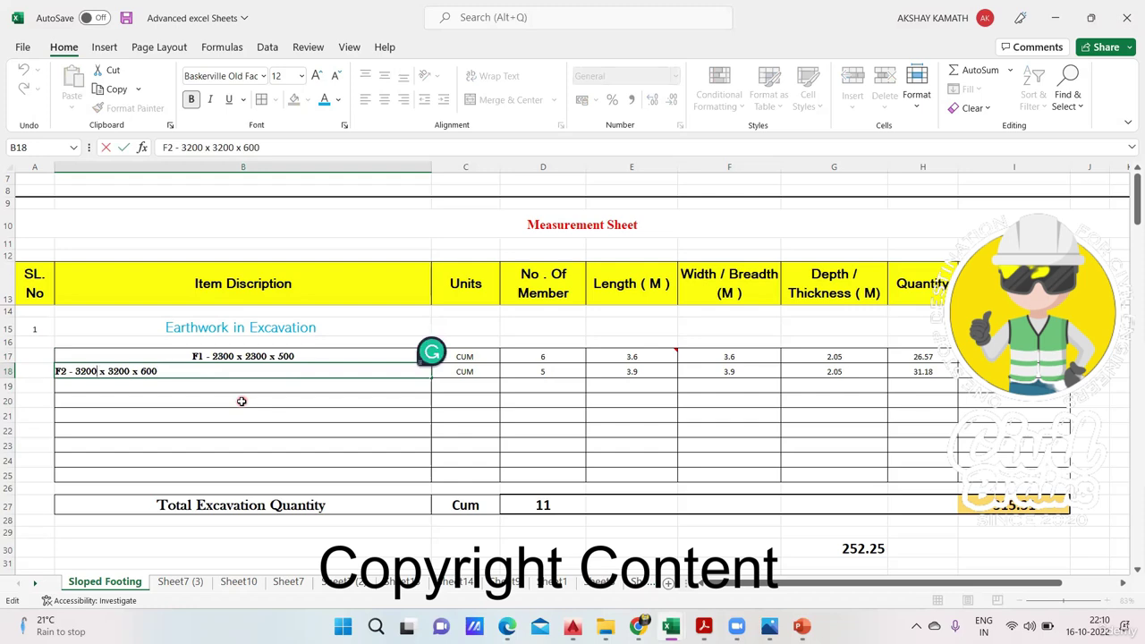
pyautogui.press('BackSpace')
pyautogui.press('BackSpace')
pyautogui.press('BackSpace')
pyautogui.press('BackSpace')
pyautogui.write('290')
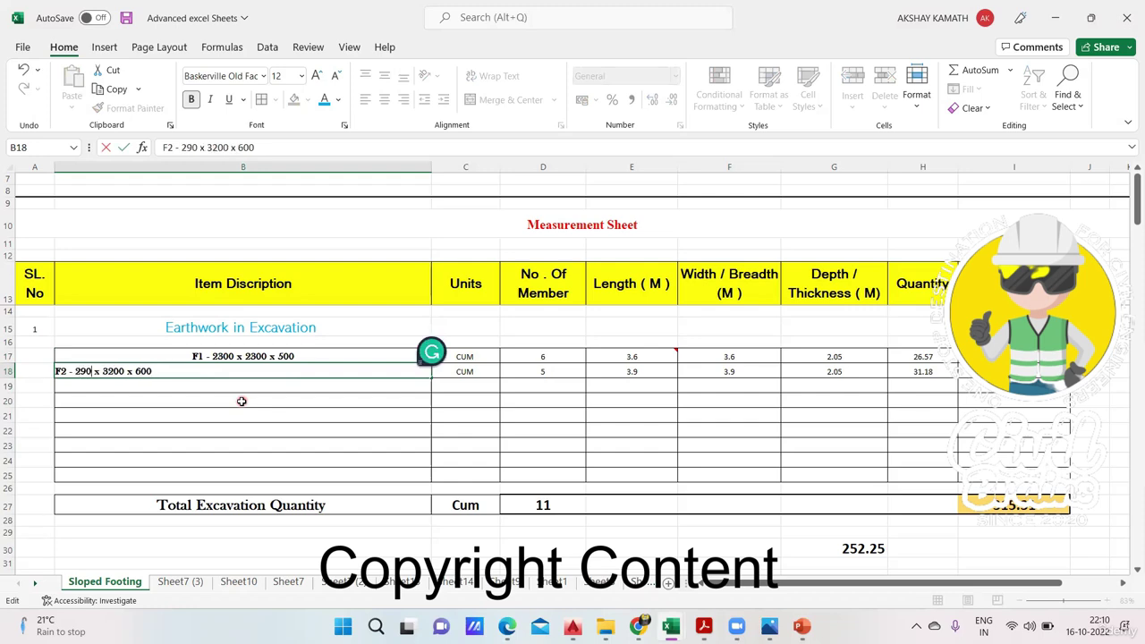
pyautogui.write('0')
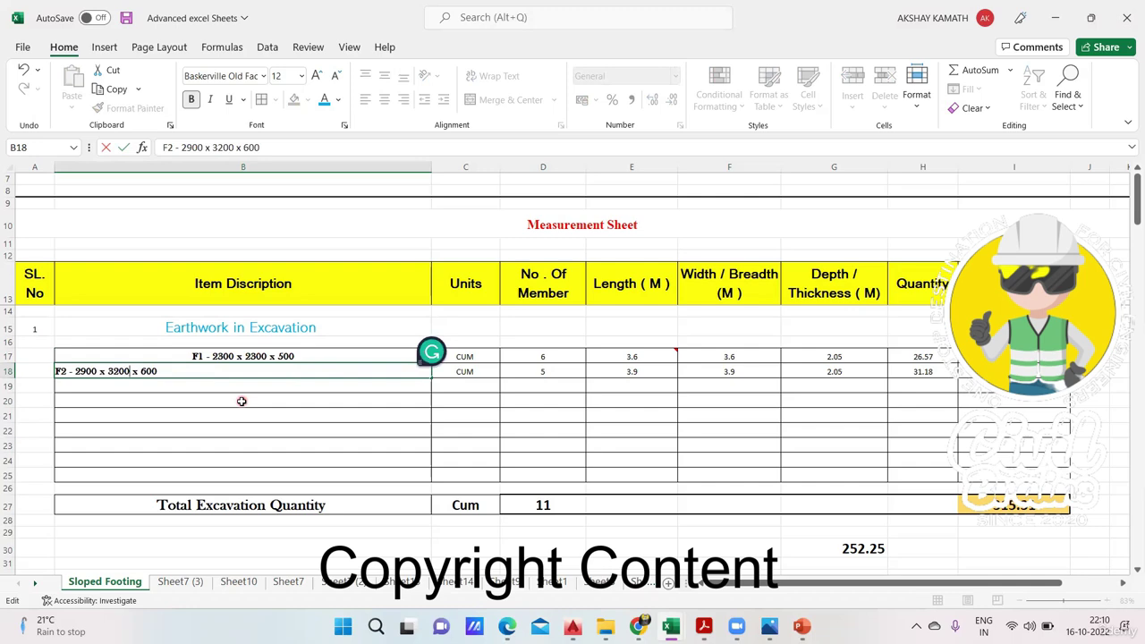
pyautogui.press('BackSpace')
pyautogui.press('BackSpace')
pyautogui.press('BackSpace')
pyautogui.press('BackSpace')
pyautogui.write('2900')
pyautogui.click(242, 401)
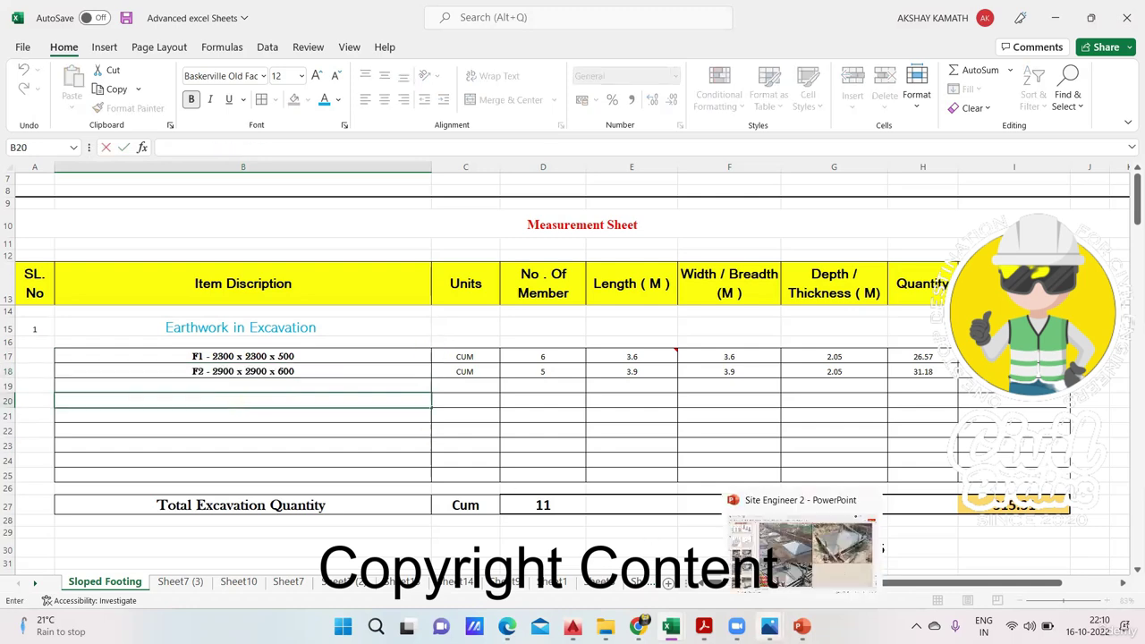
# Switch to Photos and examine the D1 and D2 depths in the footing schedule and the typical column section.
pyautogui.moveTo(769, 626)
pyautogui.click(805, 548)
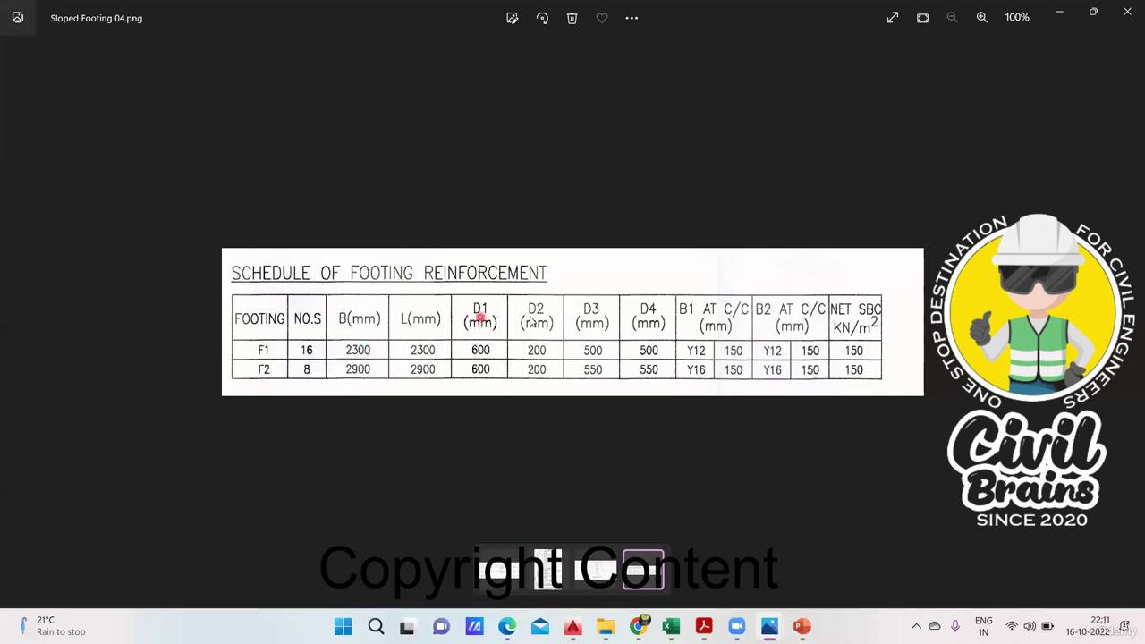
pyautogui.press('Left')
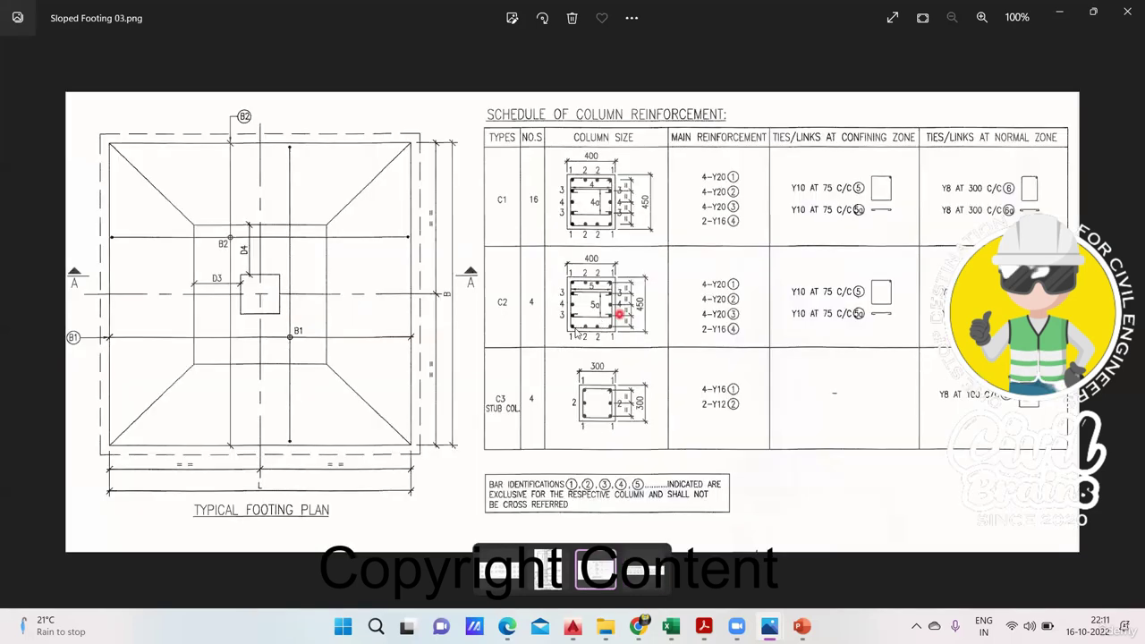
pyautogui.press('Left')
pyautogui.press('Right')
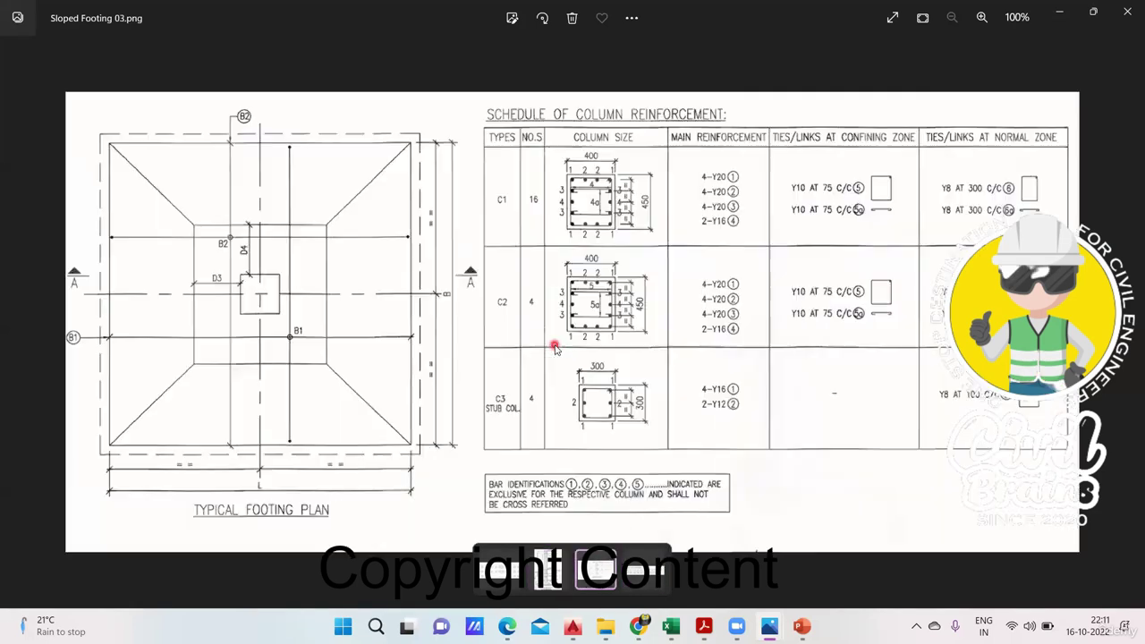
pyautogui.press('Left')
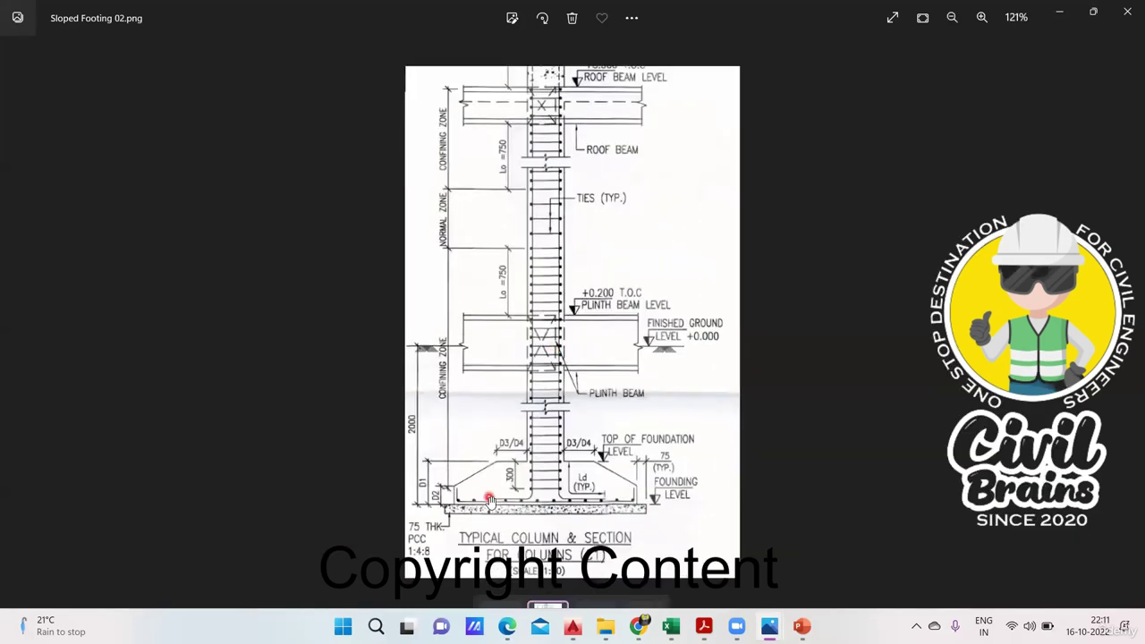
pyautogui.scroll(3, 400, 488)
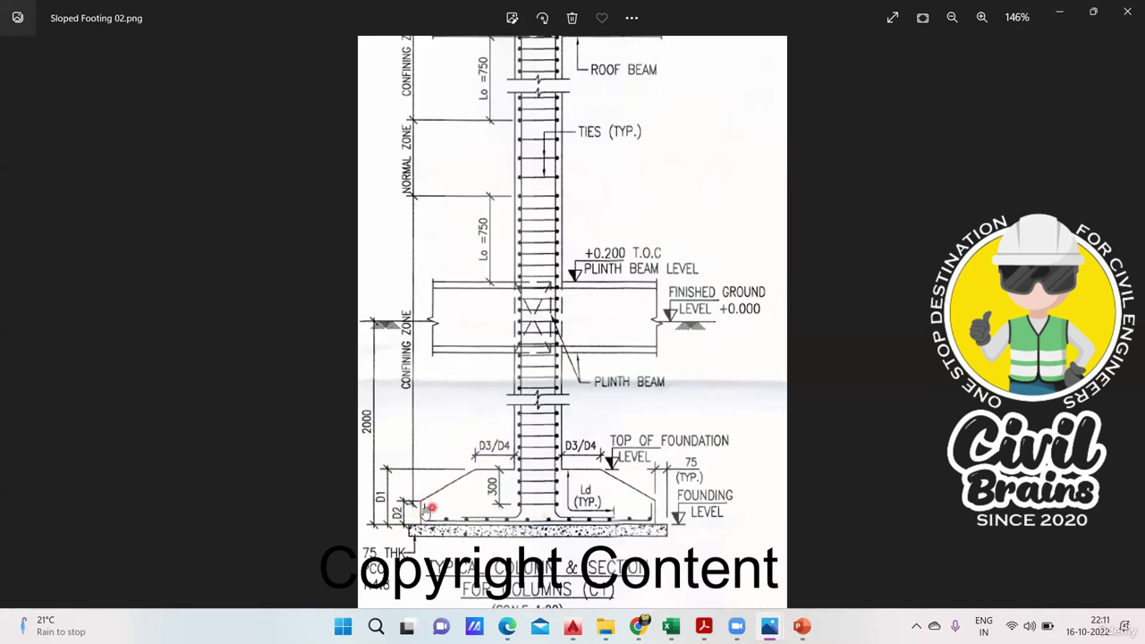
pyautogui.moveTo(769, 627)
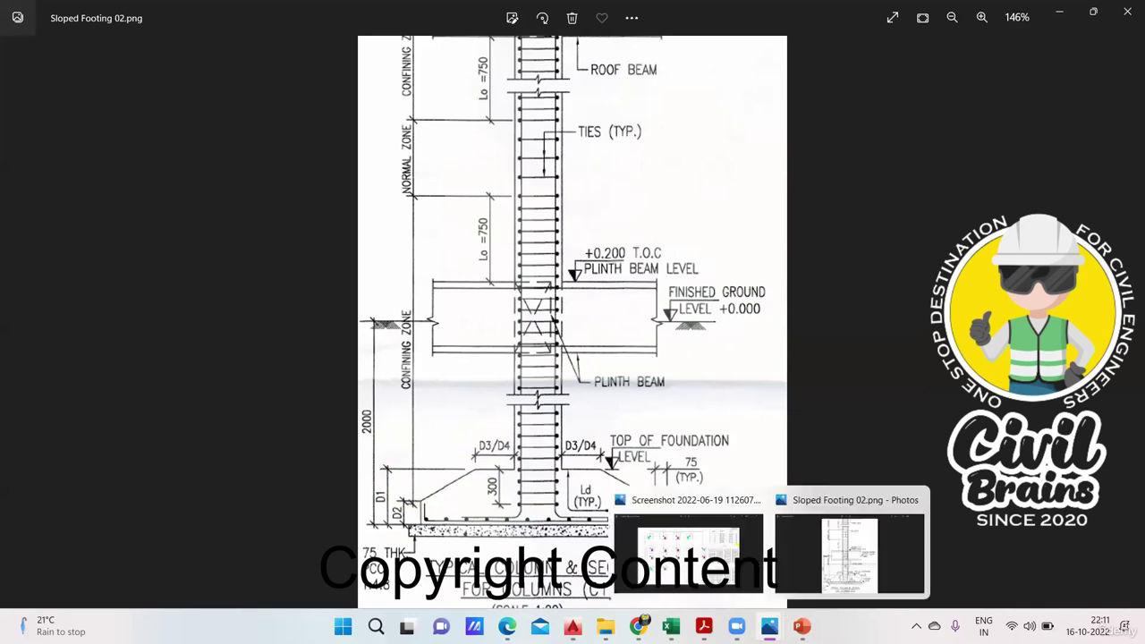
pyautogui.moveTo(671, 626)
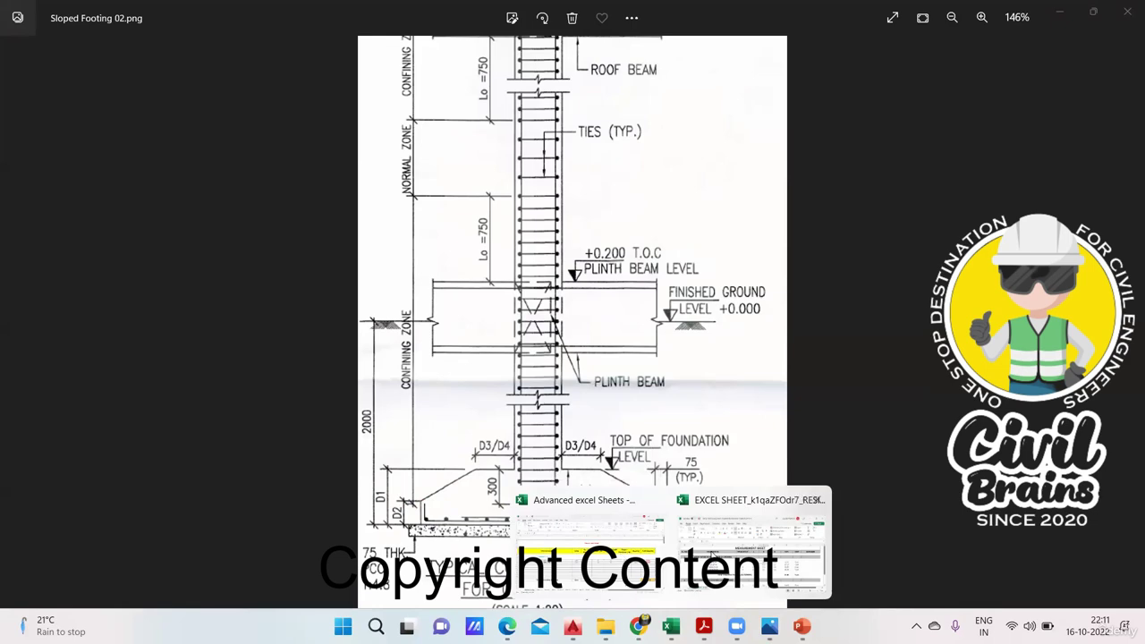
pyautogui.click(615, 562)
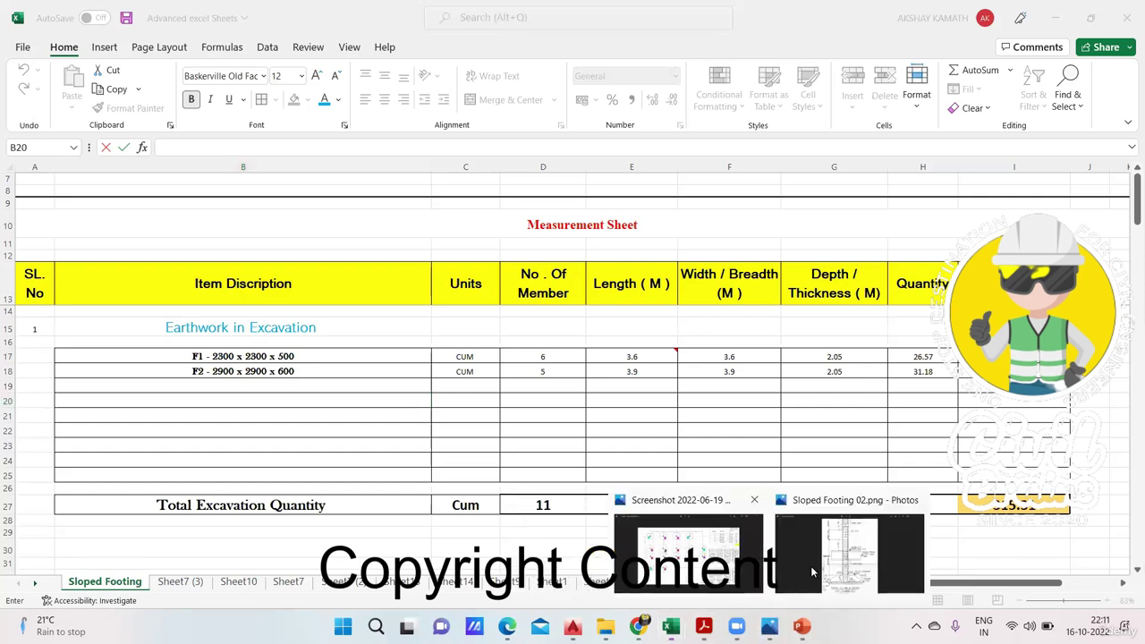
pyautogui.click(810, 565)
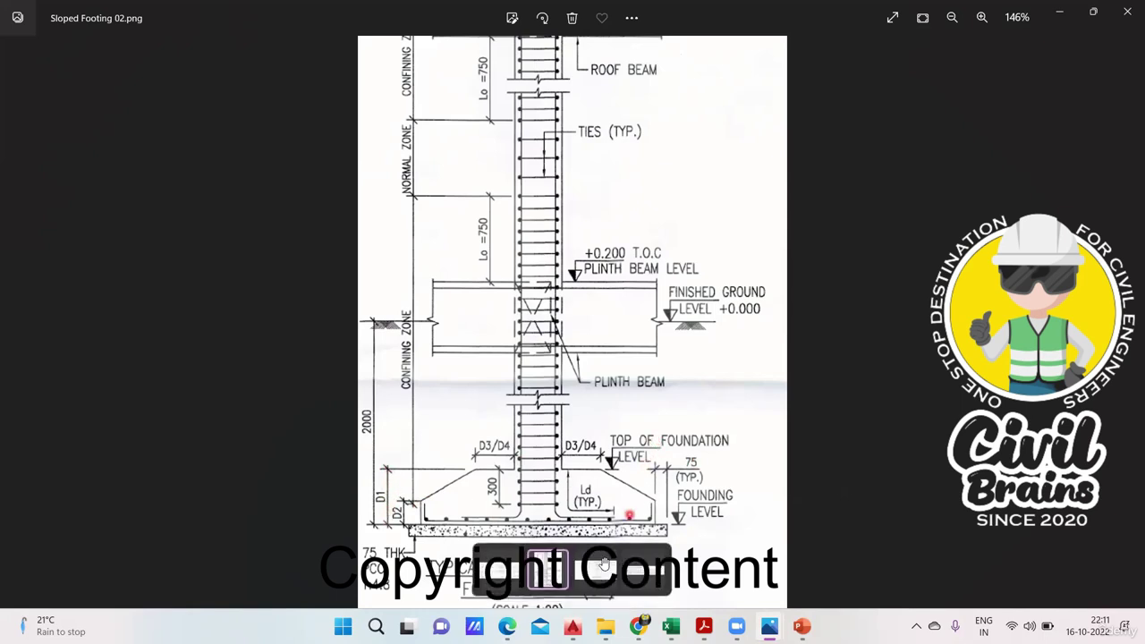
# Select Sloped Footing 02 and 03 together and compare the column section with the typical footing plan and column schedule.
pyautogui.moveTo(600, 580)
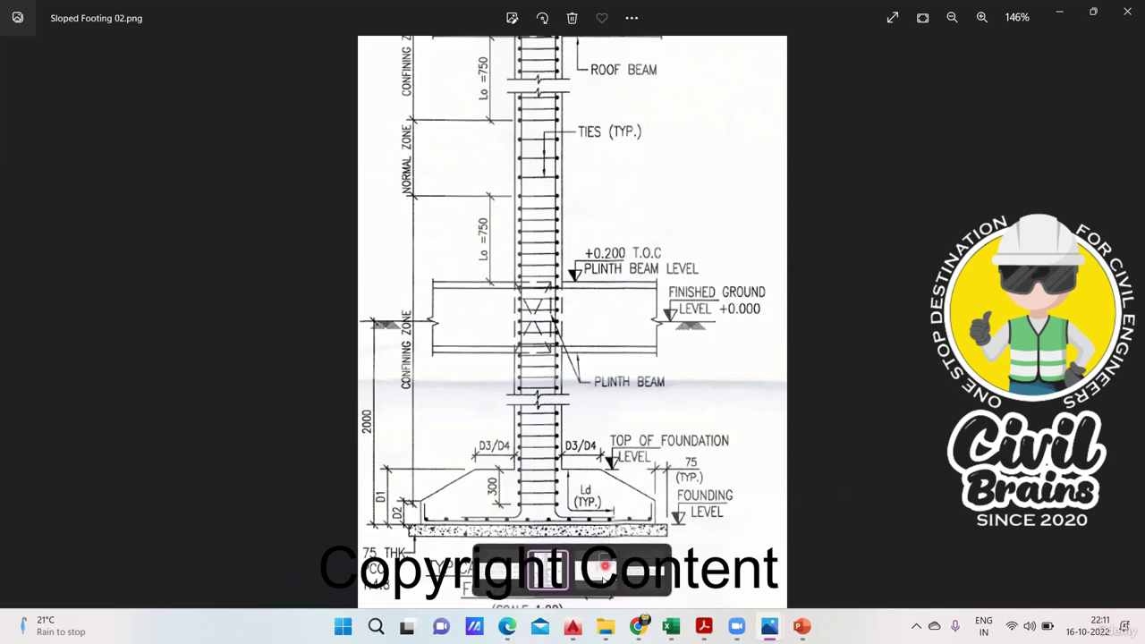
pyautogui.keyDown('ctrl'); pyautogui.click(630, 571); pyautogui.keyUp('ctrl')
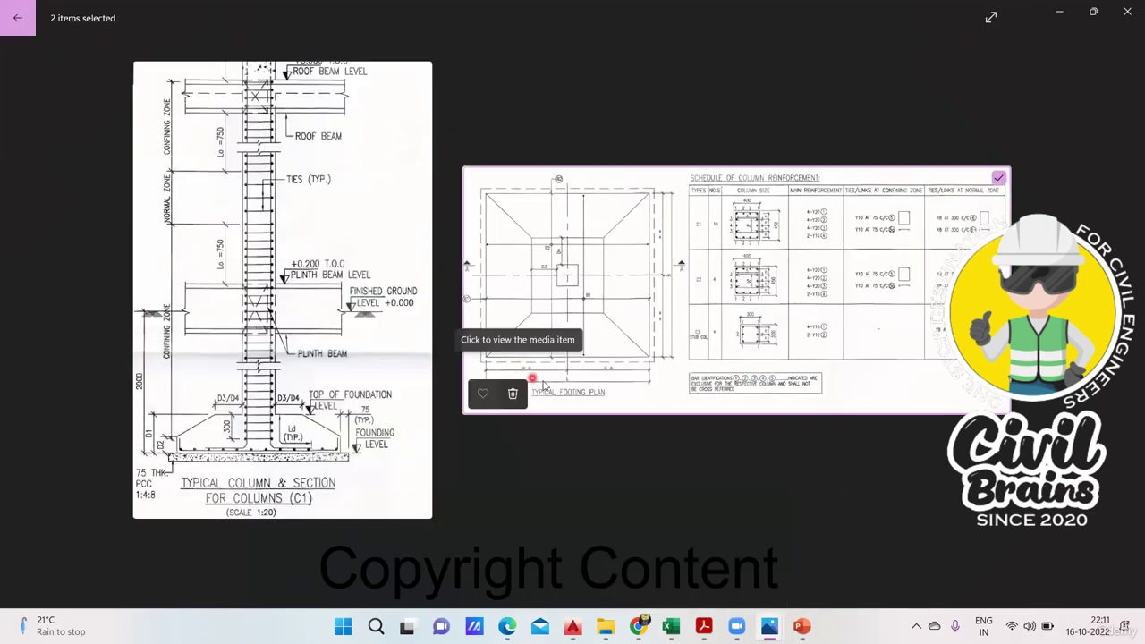
pyautogui.click(591, 383)
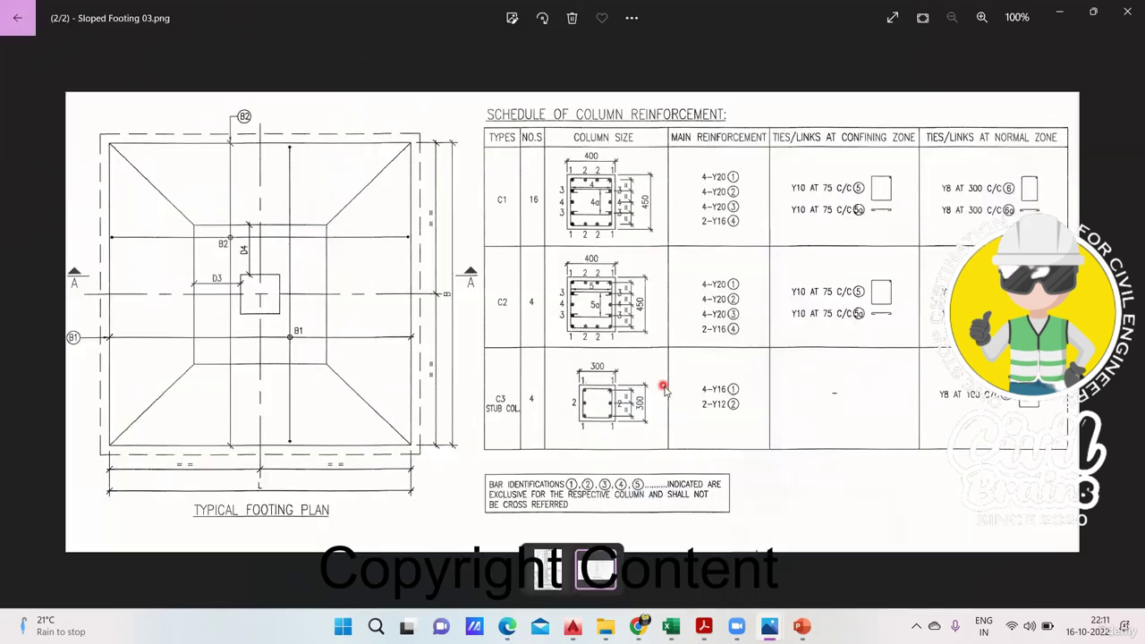
pyautogui.press('Left')
pyautogui.press('Right')
pyautogui.scroll(2, 678, 550)
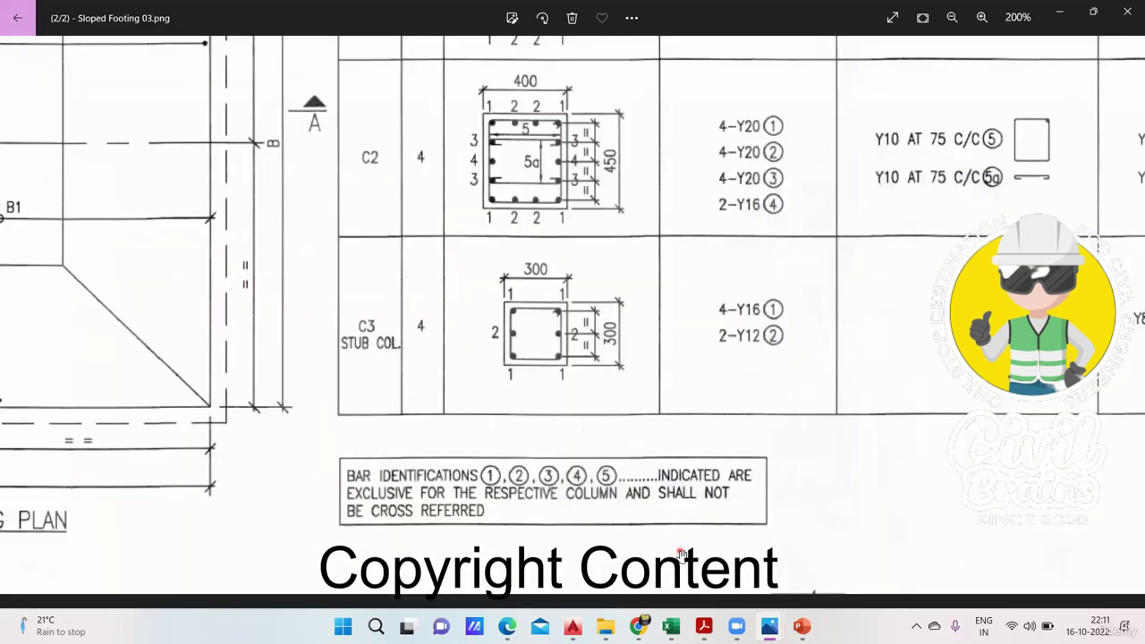
pyautogui.scroll(-2, 678, 550)
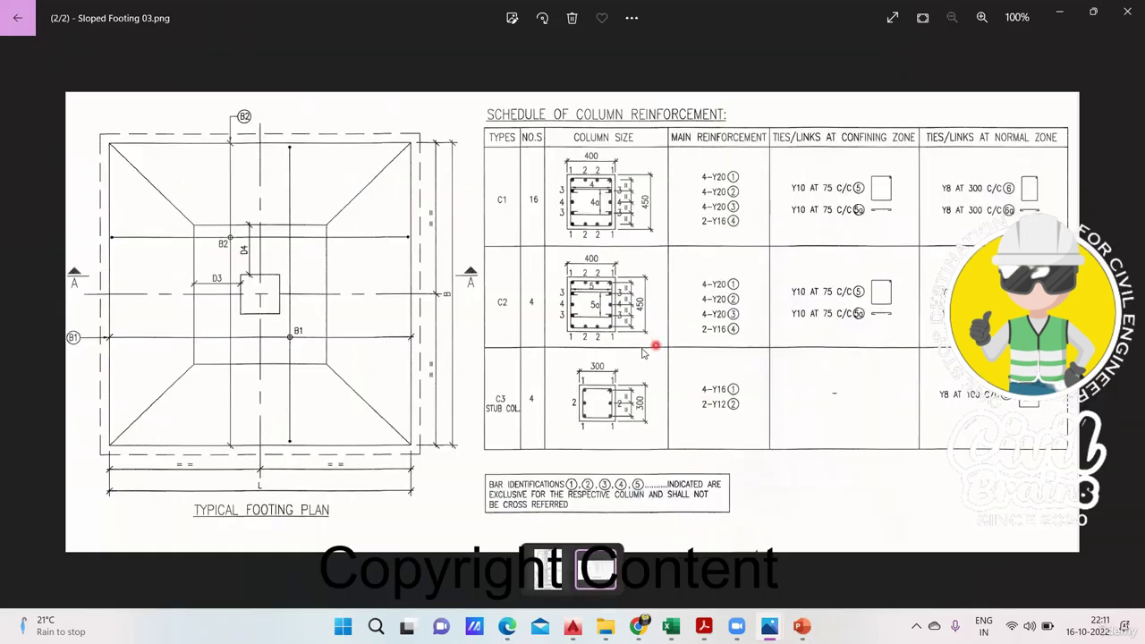
pyautogui.press('Left')
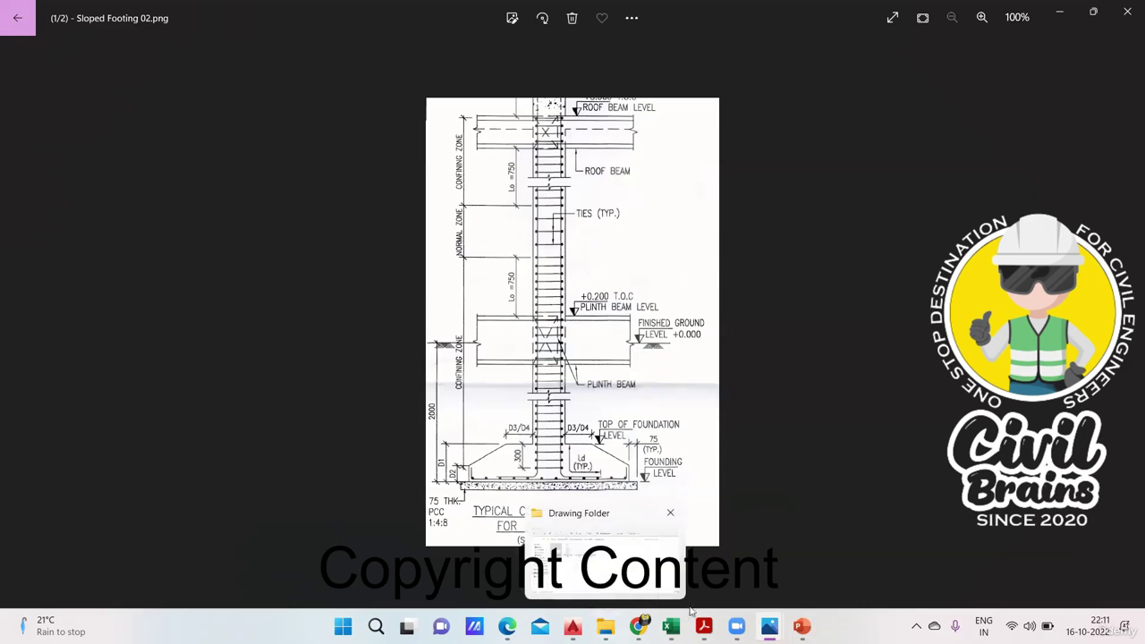
# Reopen Sloped Footing 02 from the Drawing Folder and browse to the footing reinforcement schedule in Sloped Footing 04 to read the D1 depths.
pyautogui.moveTo(769, 626)
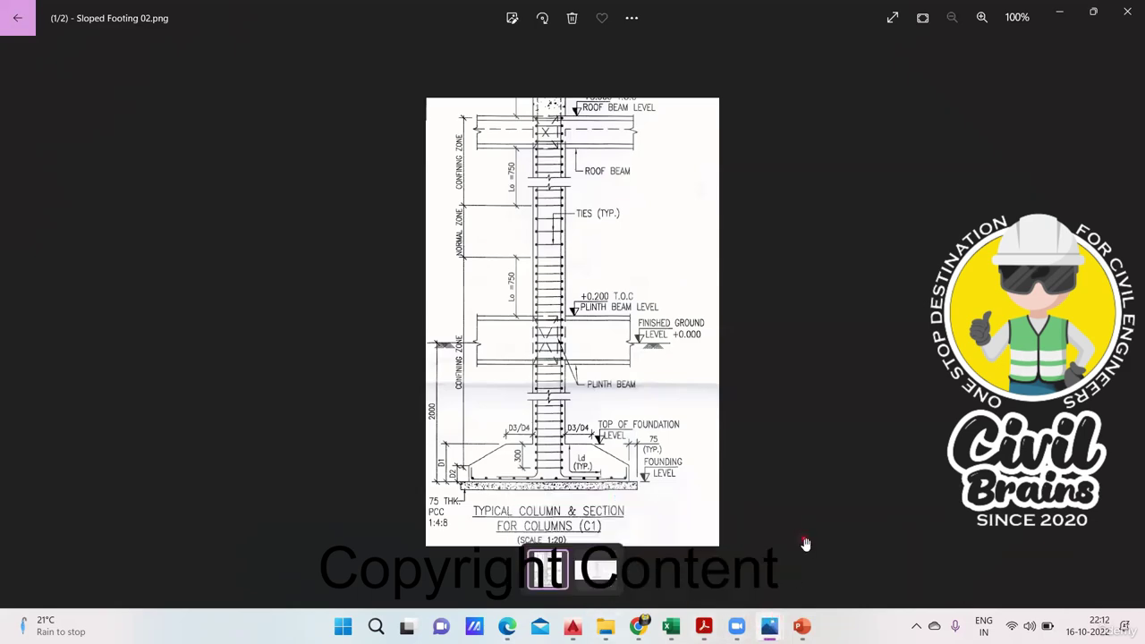
pyautogui.scroll(2, 802, 501)
pyautogui.scroll(-2, 918, 195)
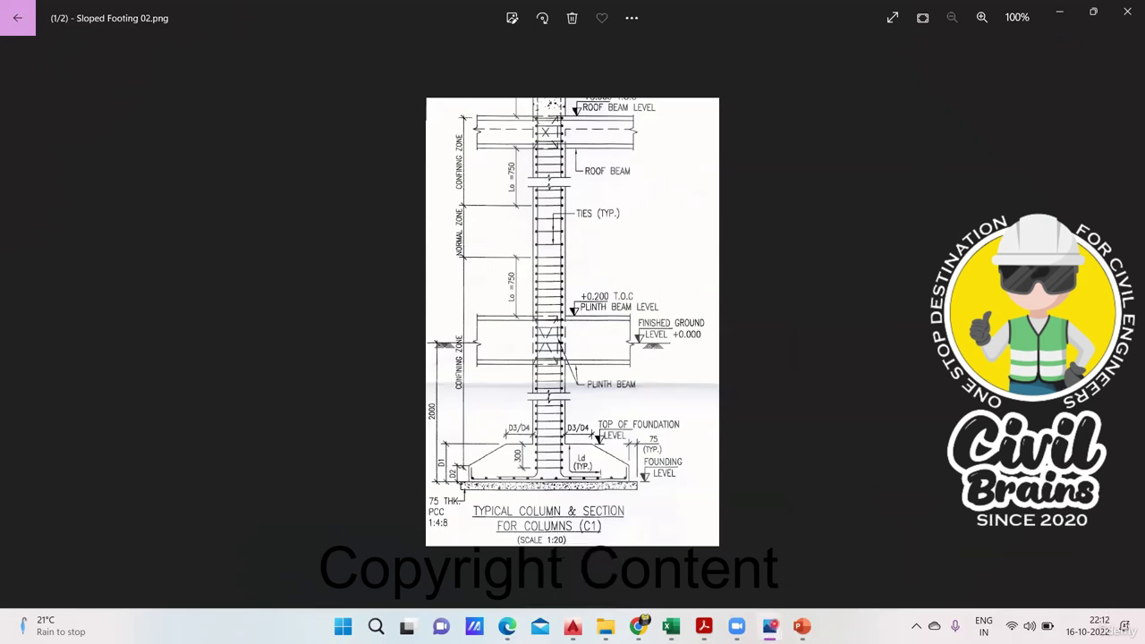
pyautogui.click(1072, 24)
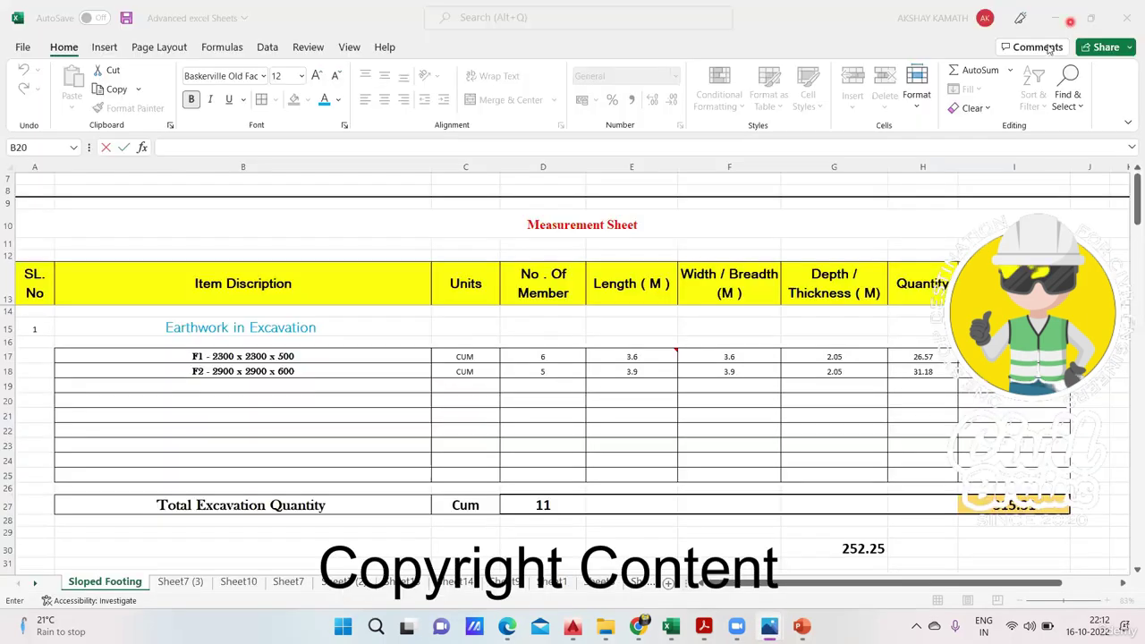
pyautogui.click(1056, 26)
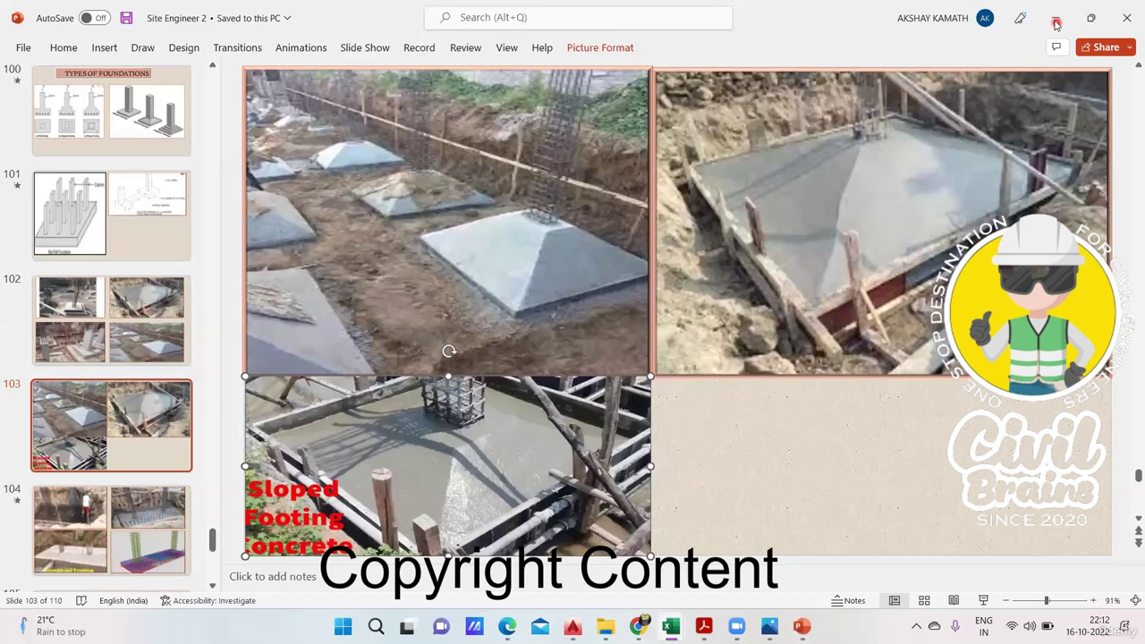
pyautogui.click(1056, 22)
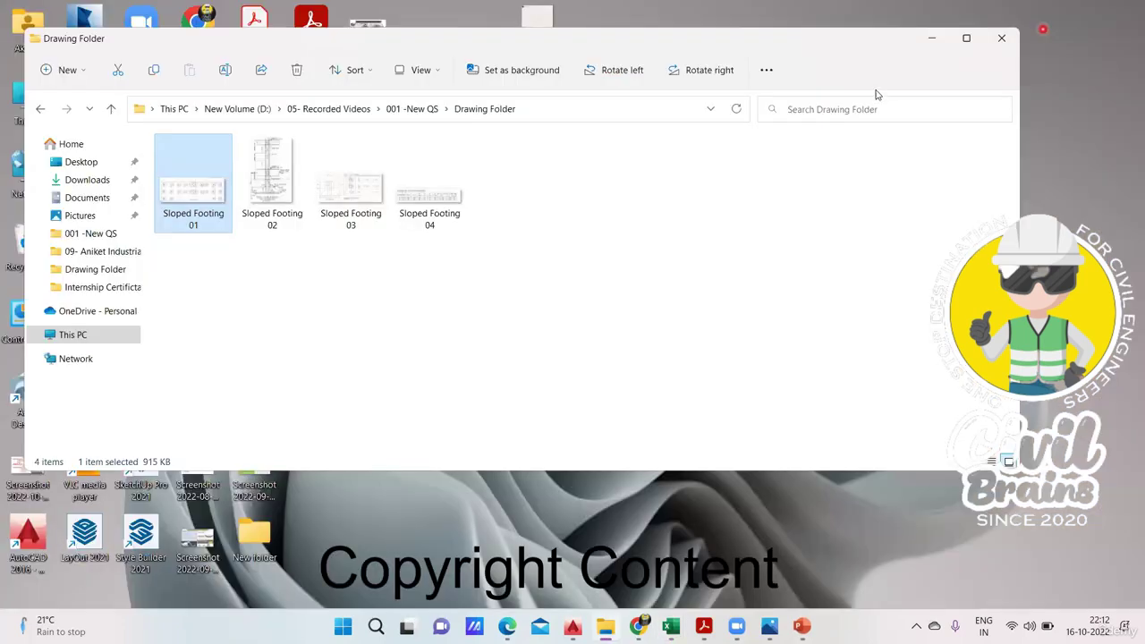
pyautogui.click(280, 202)
pyautogui.doubleClick(279, 202)
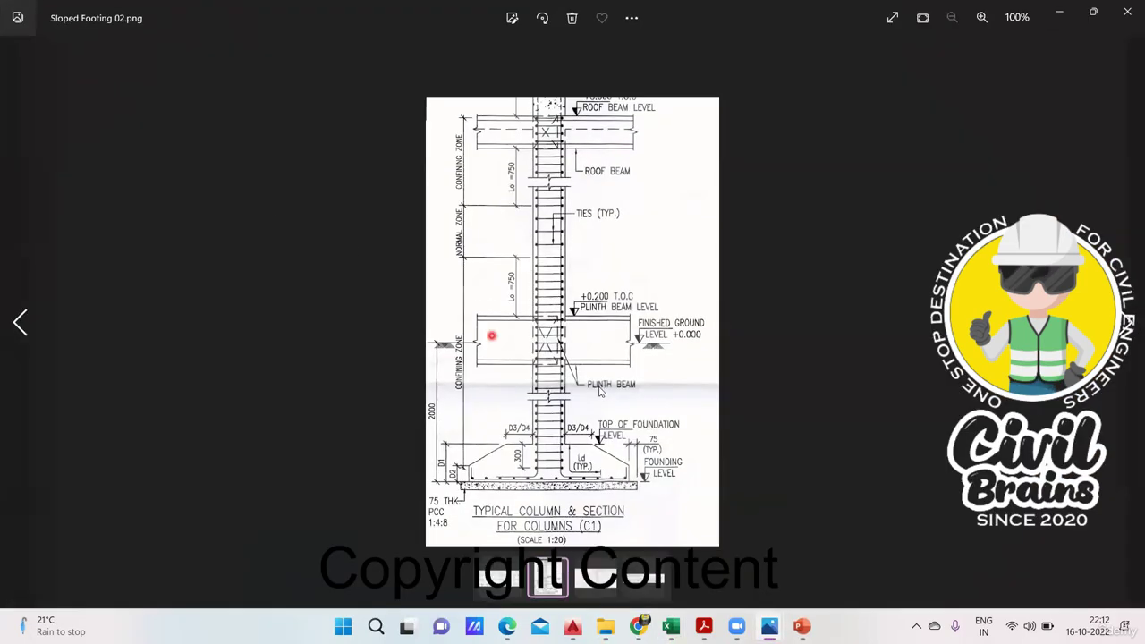
pyautogui.press('Right')
pyautogui.press('Right')
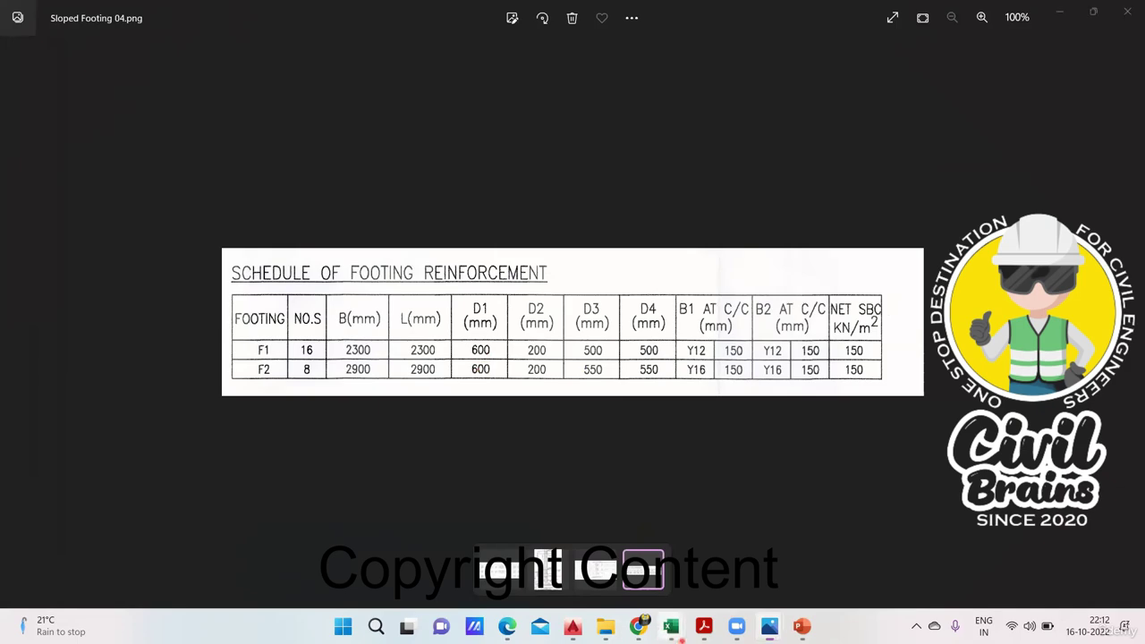
# Switch to Excel and set the depth in the F1 excavation item description to 600.
pyautogui.moveTo(671, 626)
pyautogui.click(570, 587)
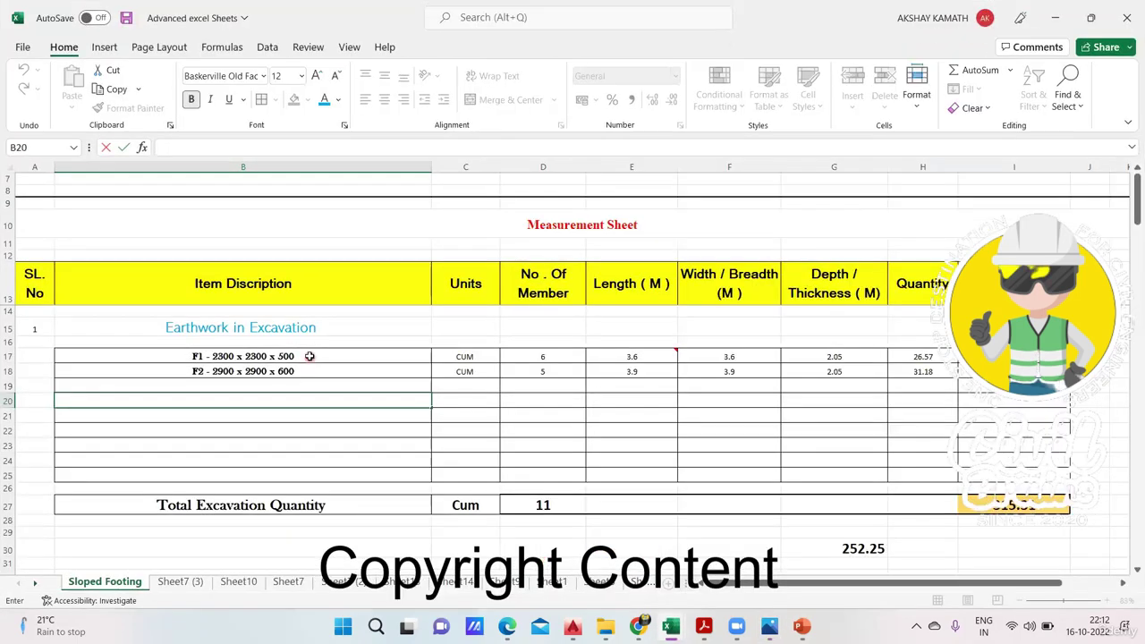
pyautogui.click(291, 356)
pyautogui.doubleClick(282, 357)
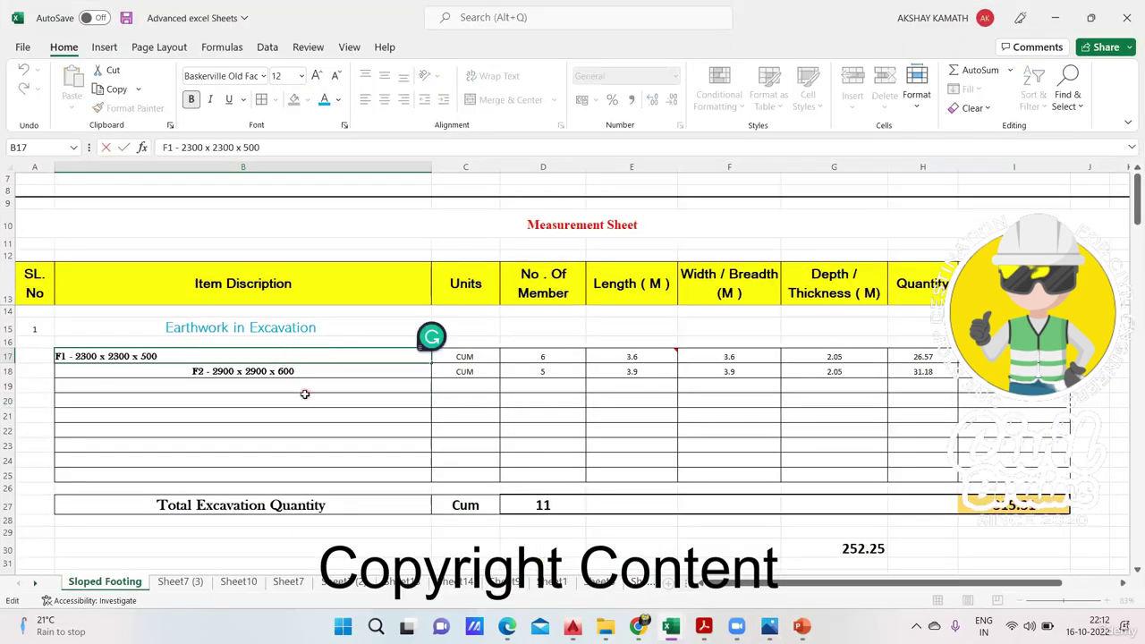
pyautogui.press('BackSpace')
pyautogui.press('BackSpace')
pyautogui.press('BackSpace')
pyautogui.write('600')
pyautogui.click(306, 396)
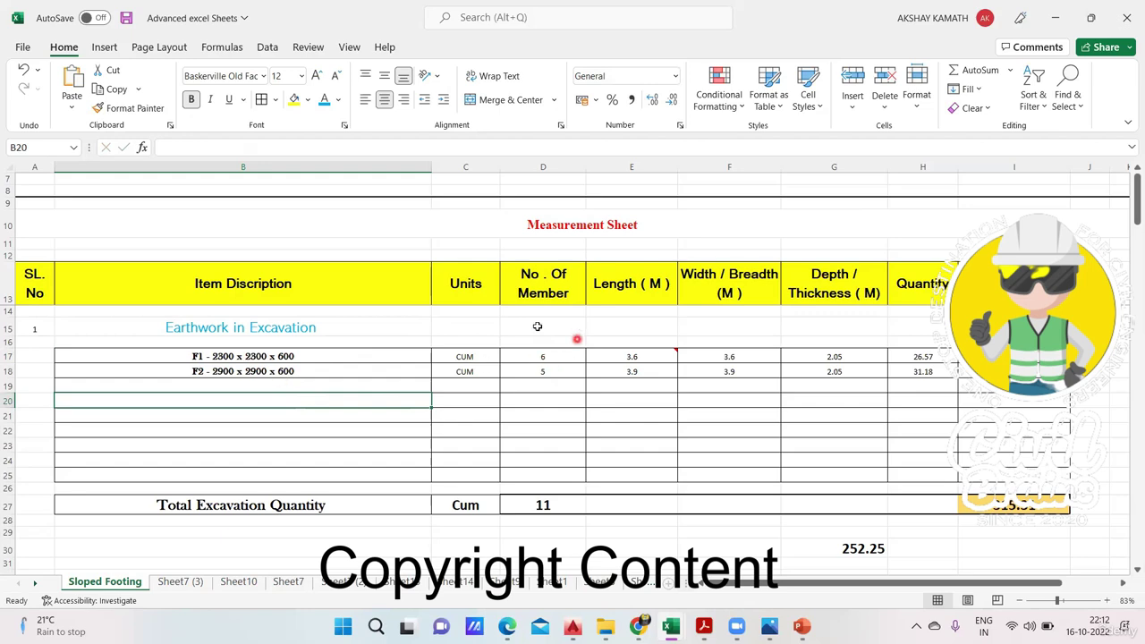
# Check the footing counts in the Sloped Footing 04 schedule, and in Excel set the number of members to 16 for F1 and 8 for F2.
pyautogui.moveTo(769, 626)
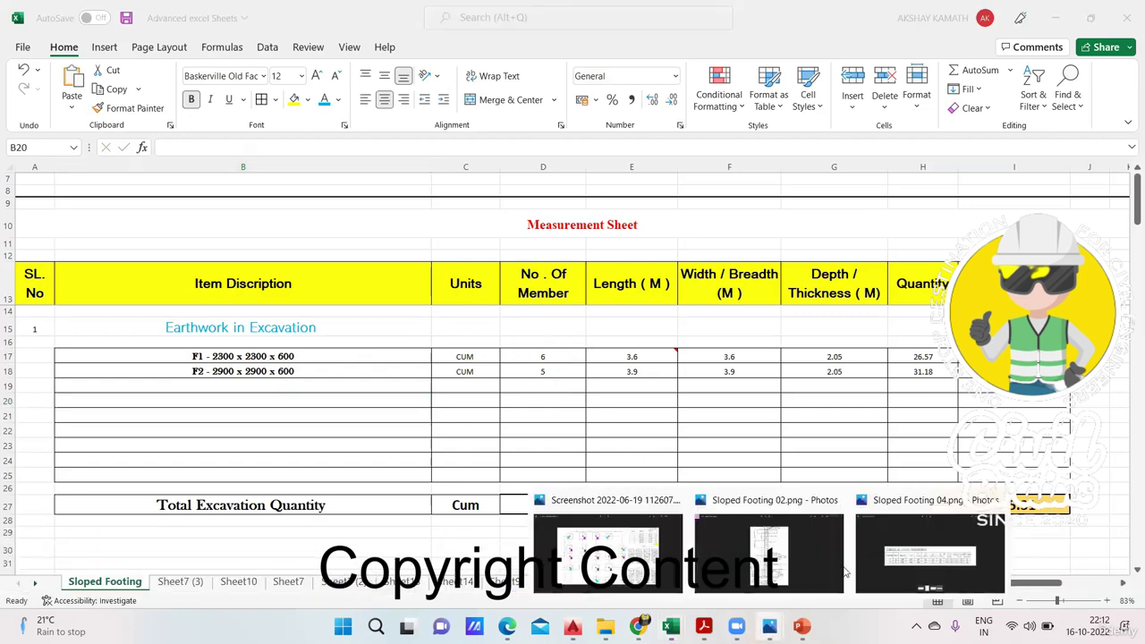
pyautogui.click(980, 541)
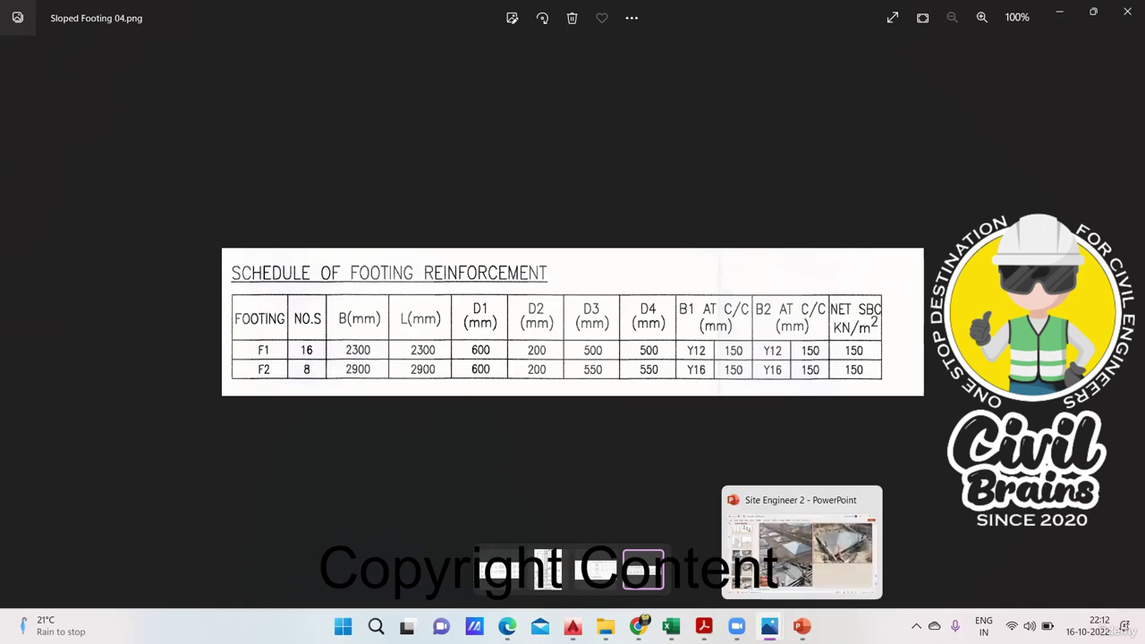
pyautogui.moveTo(671, 626)
pyautogui.click(615, 556)
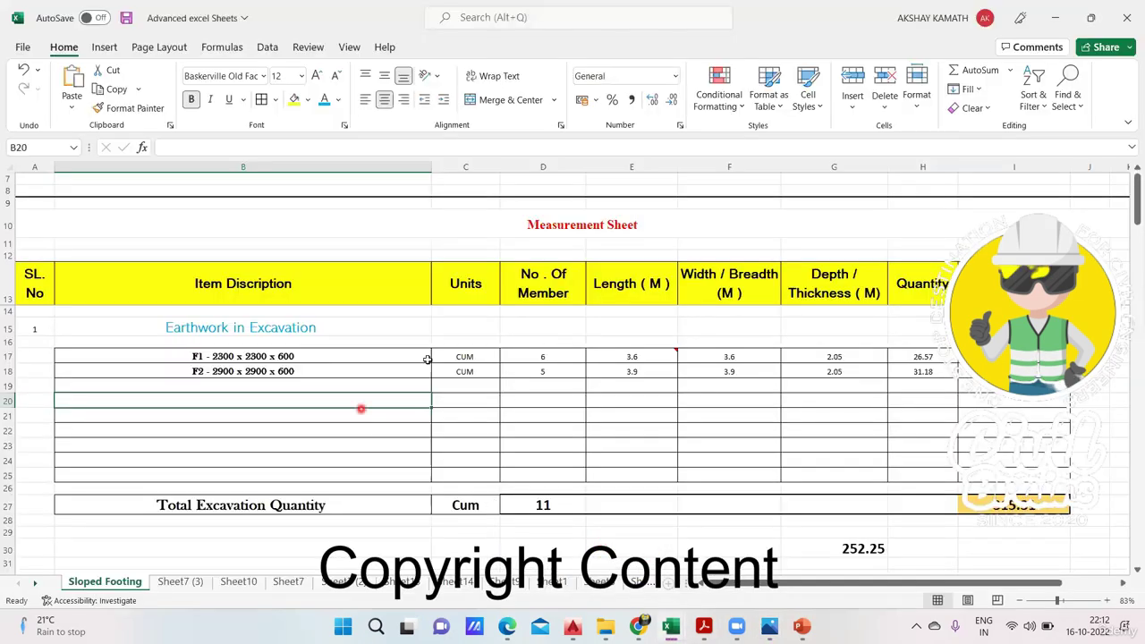
pyautogui.click(544, 356)
pyautogui.write('16')
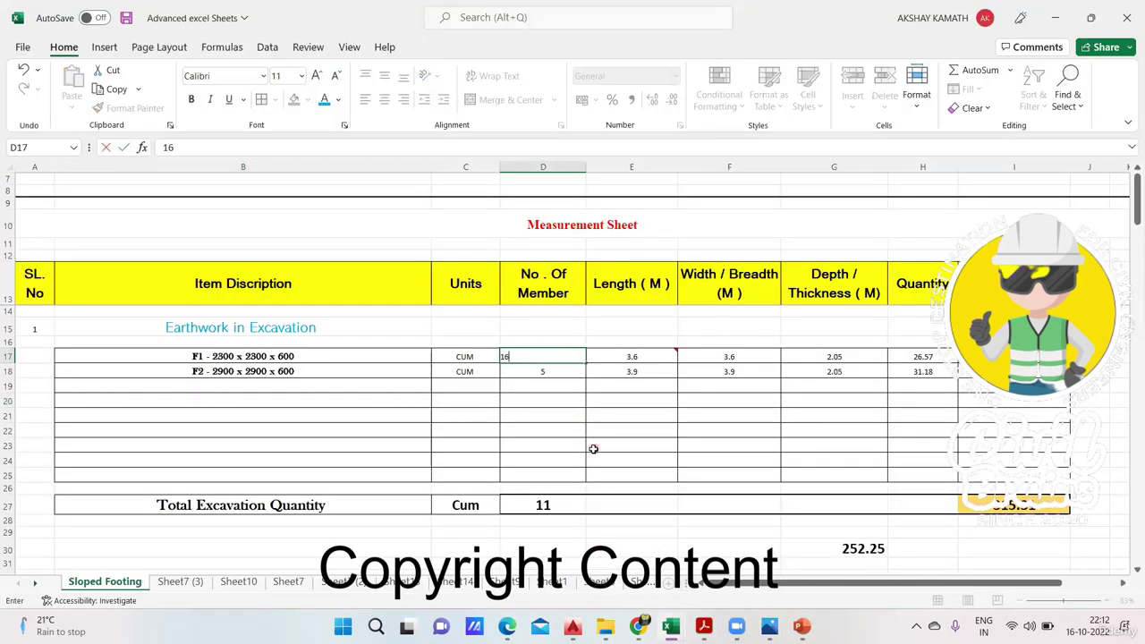
pyautogui.press('Return')
pyautogui.write('8')
pyautogui.click(587, 353)
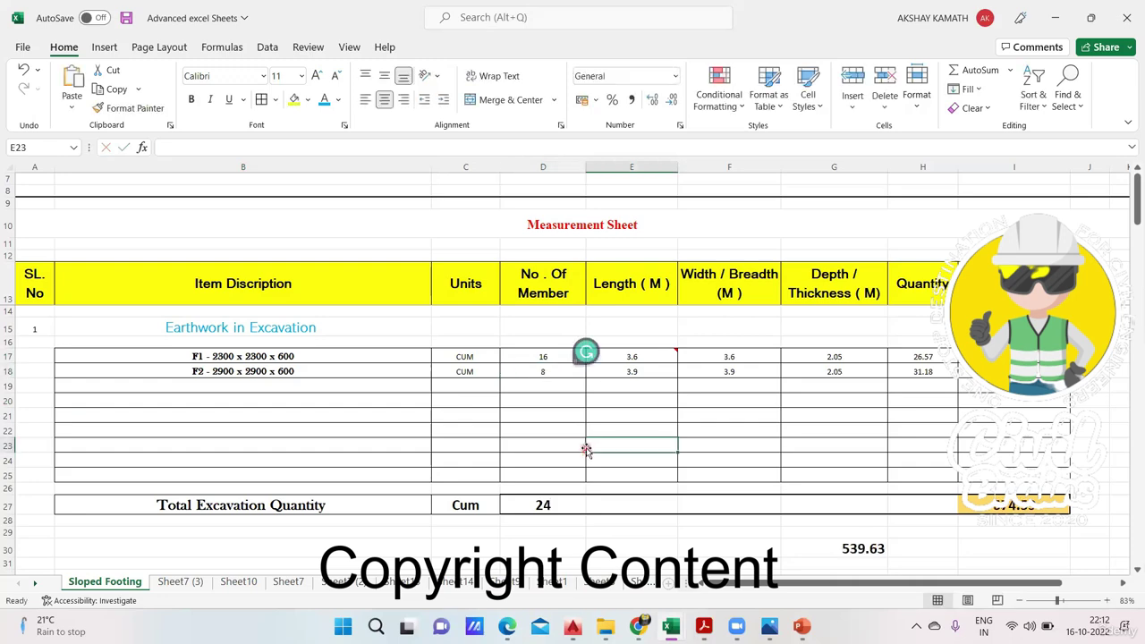
# Switch to Photos and examine the PCC projection beyond the footing edge in the Sloped Footing 02 column section.
pyautogui.moveTo(635, 358)
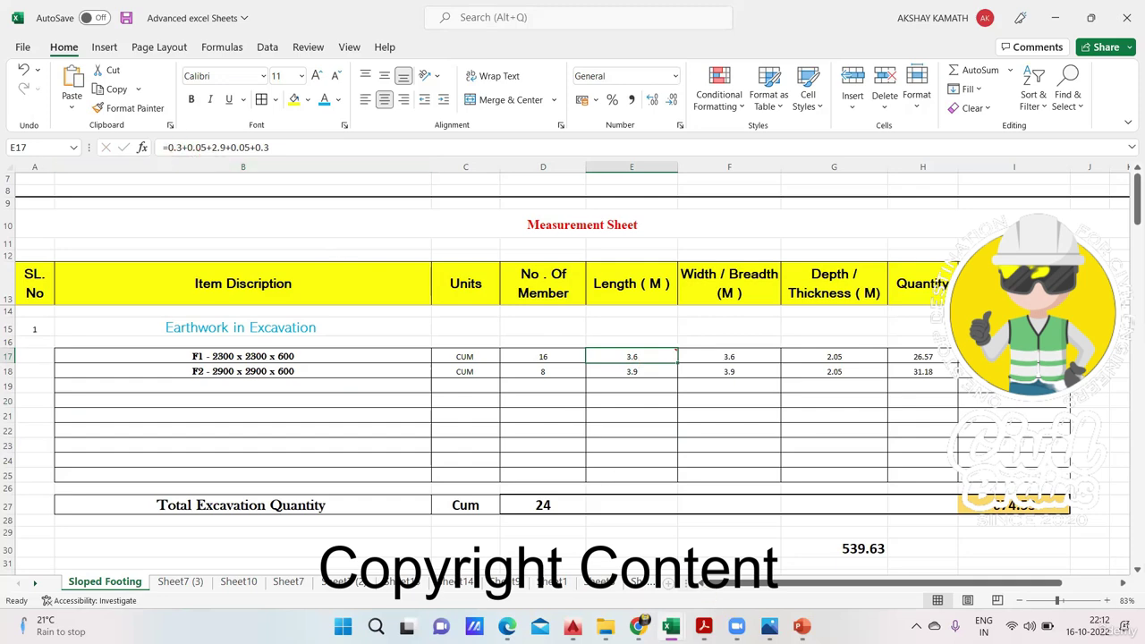
pyautogui.click(775, 617)
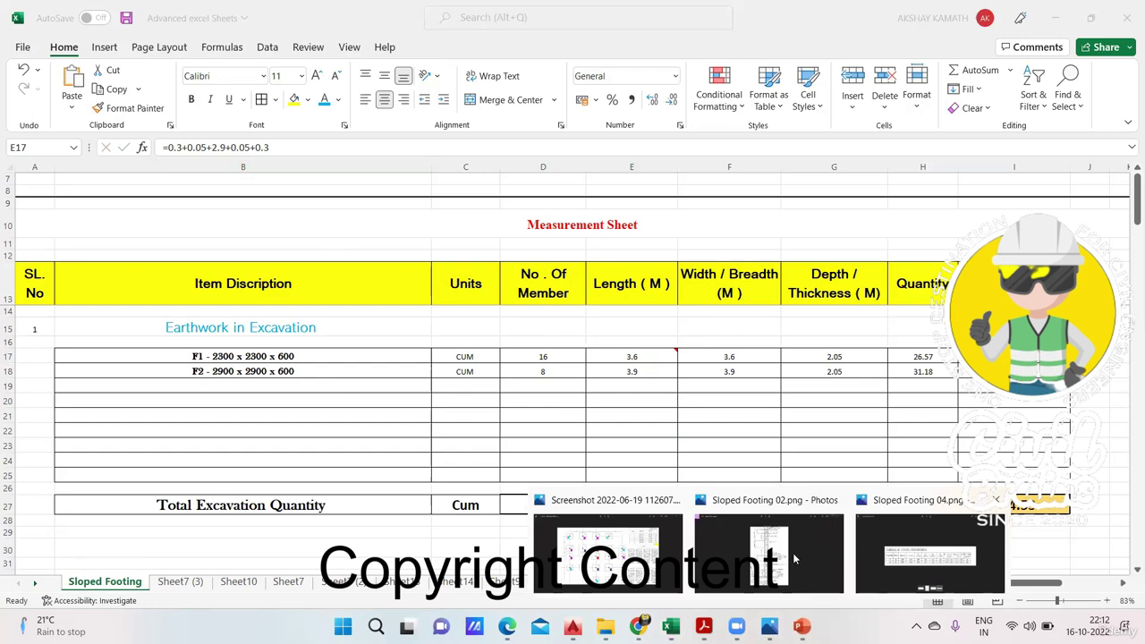
pyautogui.click(792, 555)
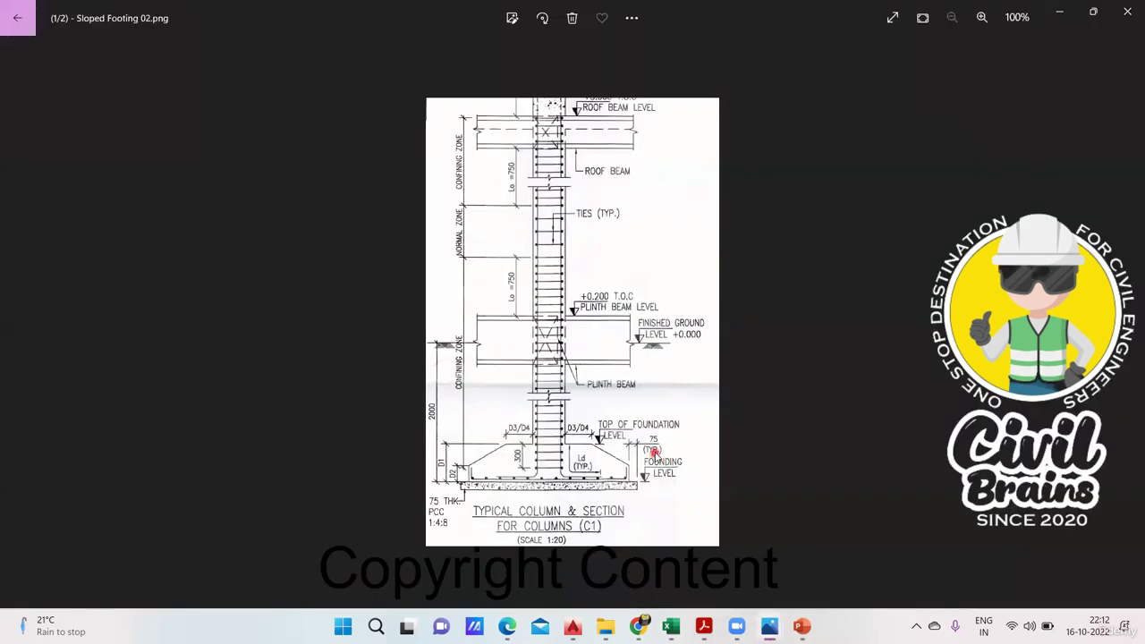
pyautogui.press('Right')
pyautogui.press('Left')
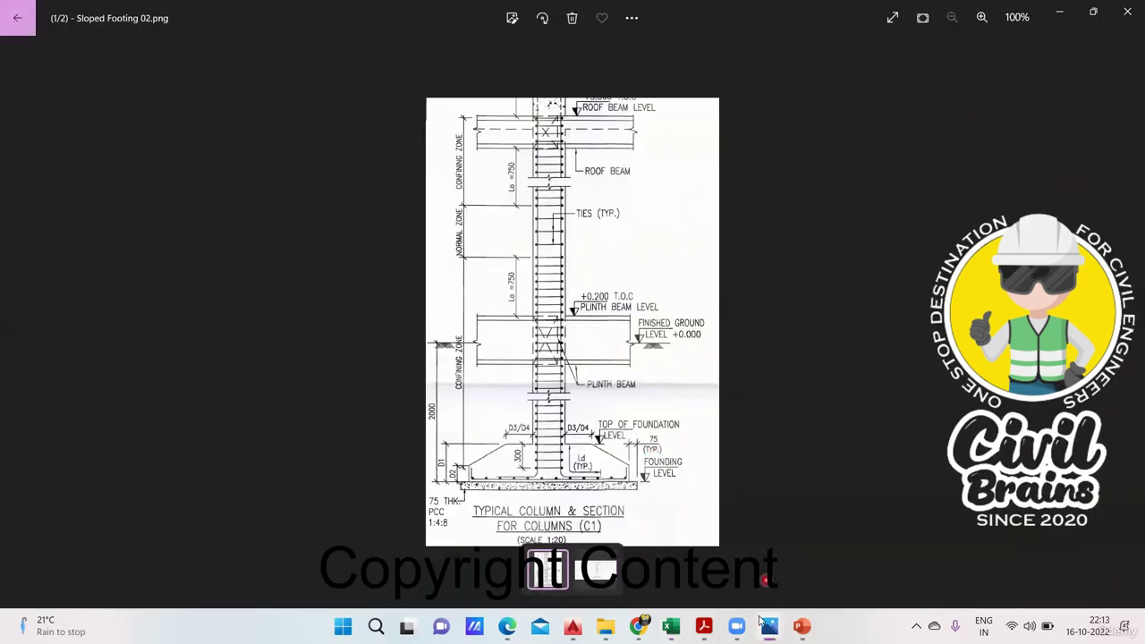
pyautogui.hotkey('alt', 'Tab')
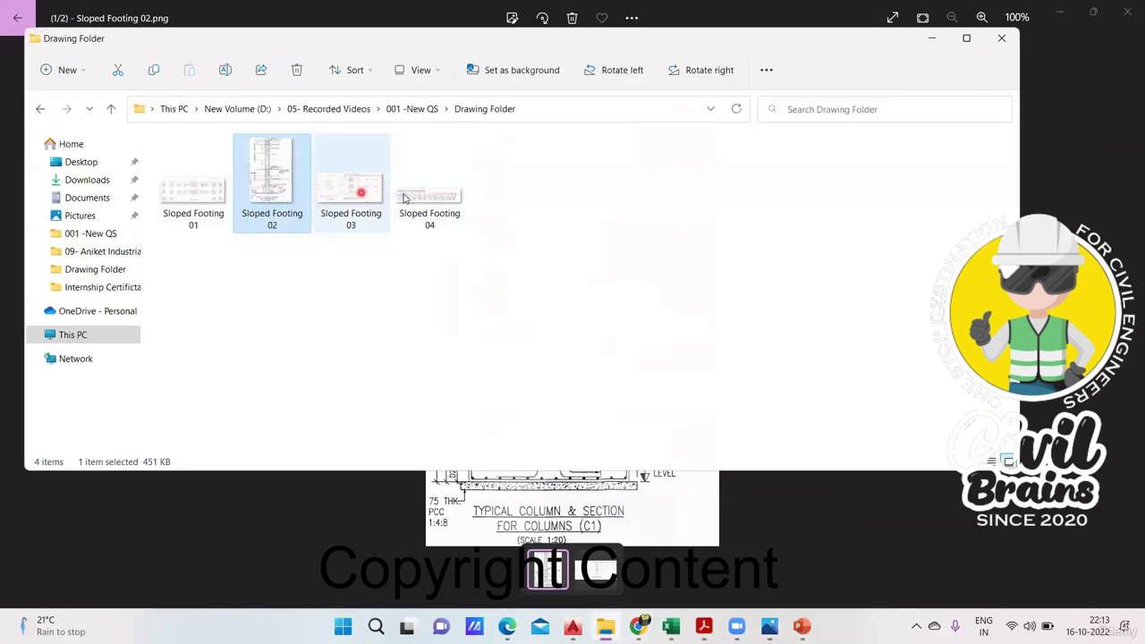
pyautogui.doubleClick(268, 187)
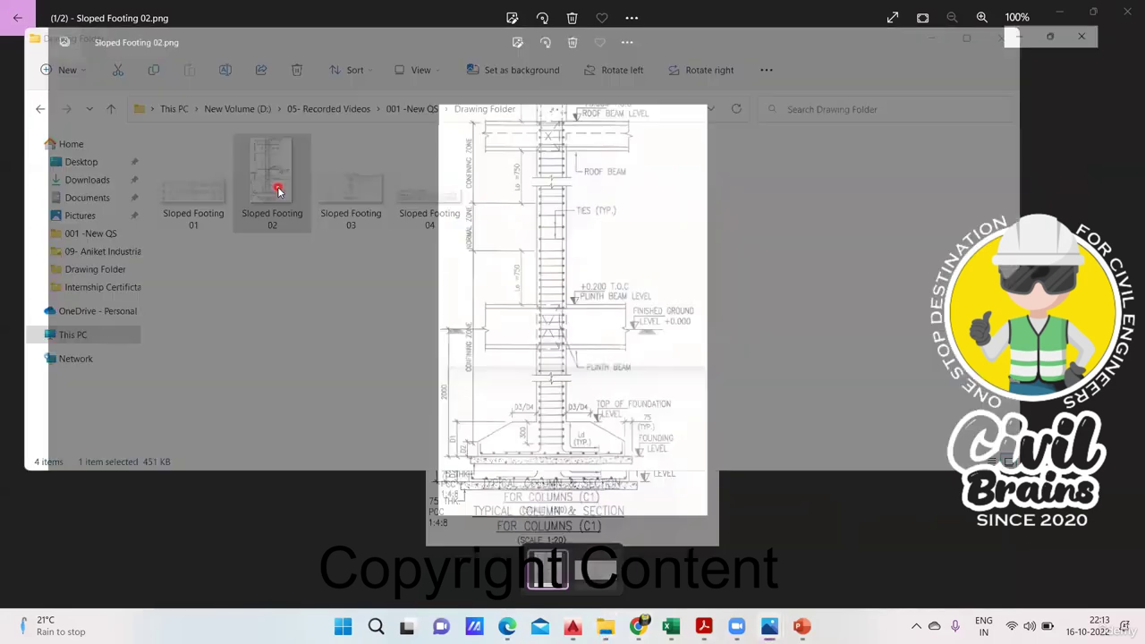
pyautogui.scroll(3, 553, 506)
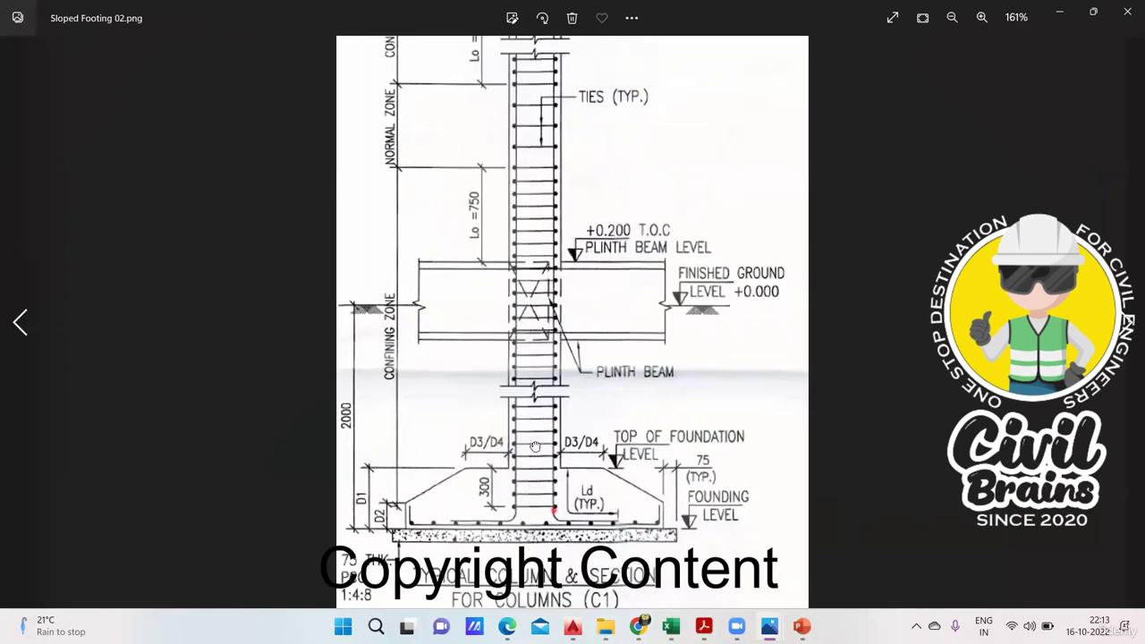
pyautogui.scroll(1, 662, 510)
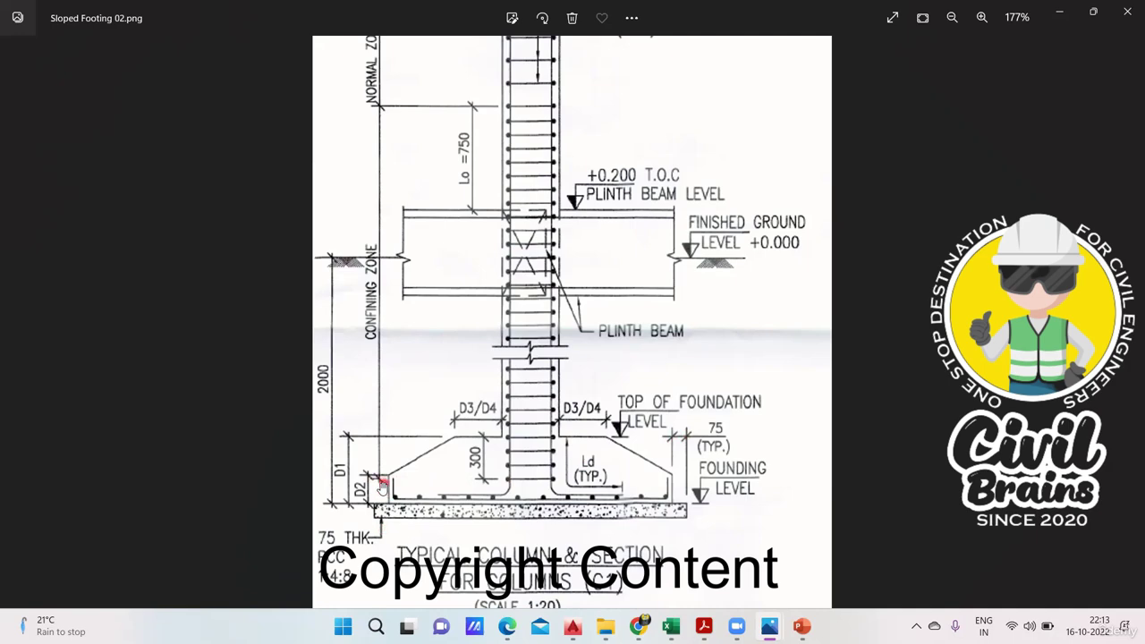
# Back in Excel, set the F1 excavation length formula to =0.3+0.075+2.3+0.075+0.3 and copy it into the F1 width cell.
pyautogui.moveTo(671, 626)
pyautogui.click(563, 577)
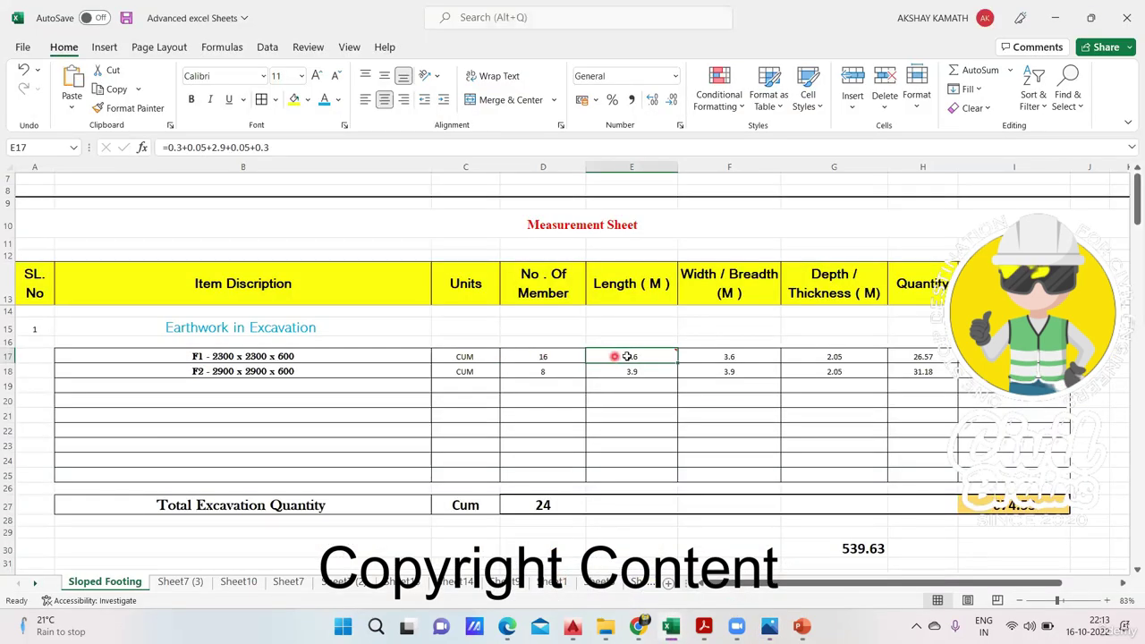
pyautogui.click(184, 148)
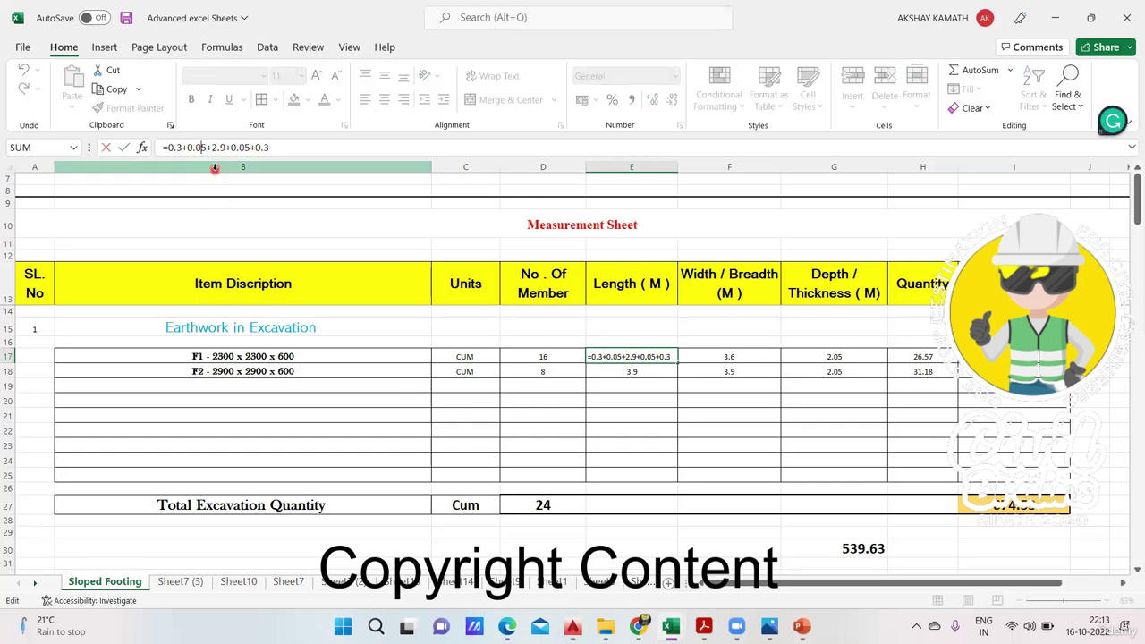
pyautogui.write('7')
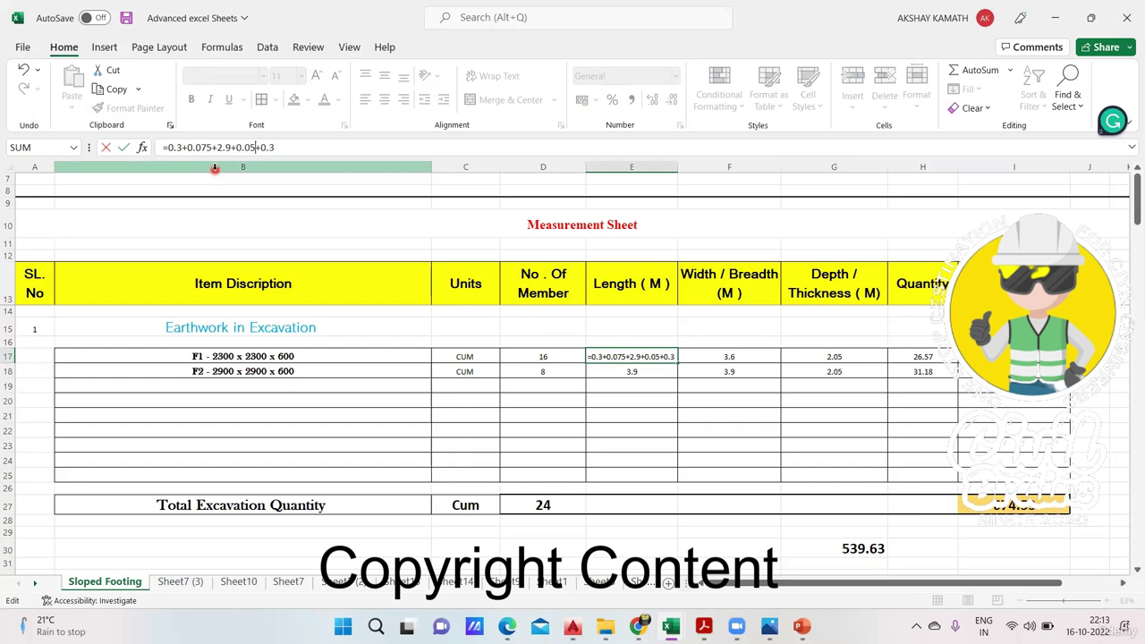
pyautogui.write('7')
pyautogui.press('BackSpace')
pyautogui.write('3')
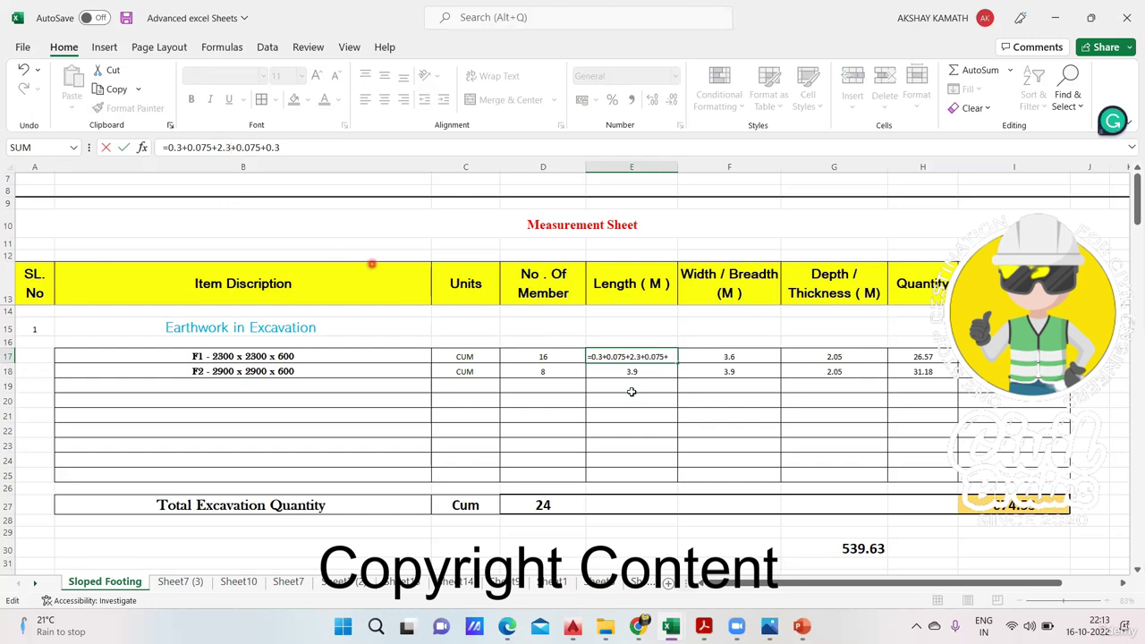
pyautogui.click(659, 418)
pyautogui.click(652, 360)
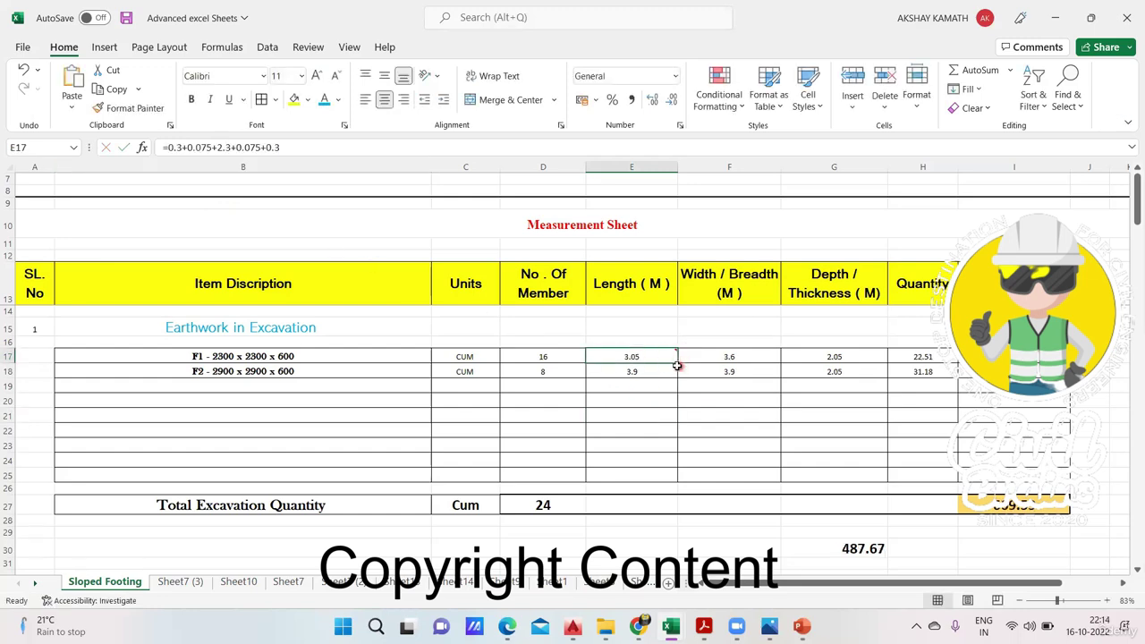
pyautogui.moveTo(677, 363); pyautogui.dragTo(731, 366)
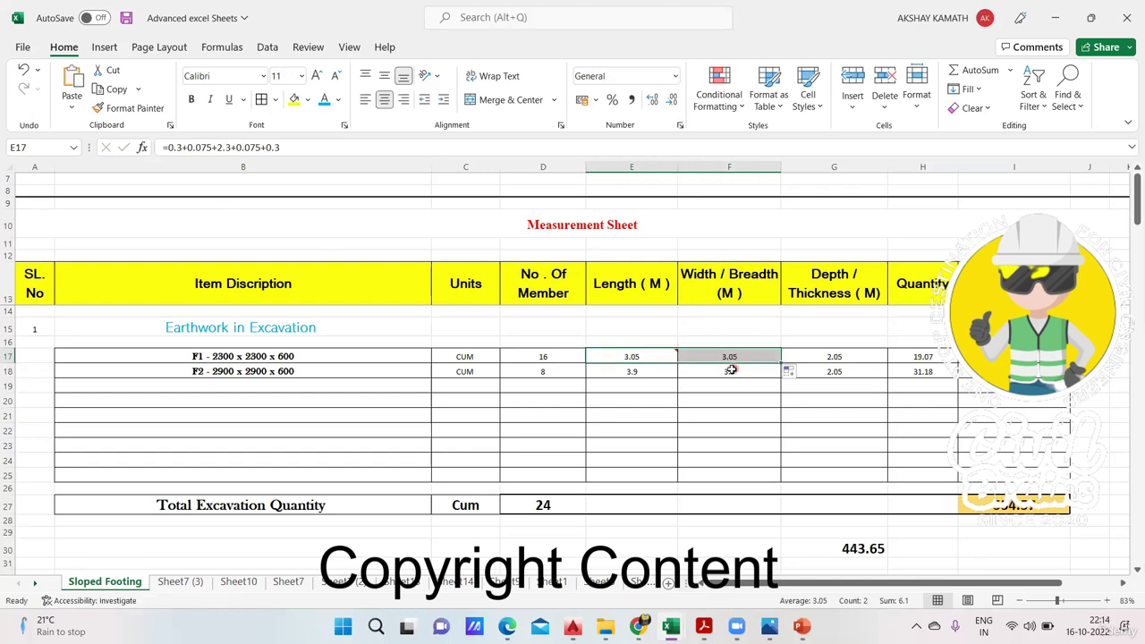
# Replace the F2 excavation length formula with =2.9+0.3+0.075+0.3+0.075.
pyautogui.click(661, 370)
pyautogui.click(218, 146)
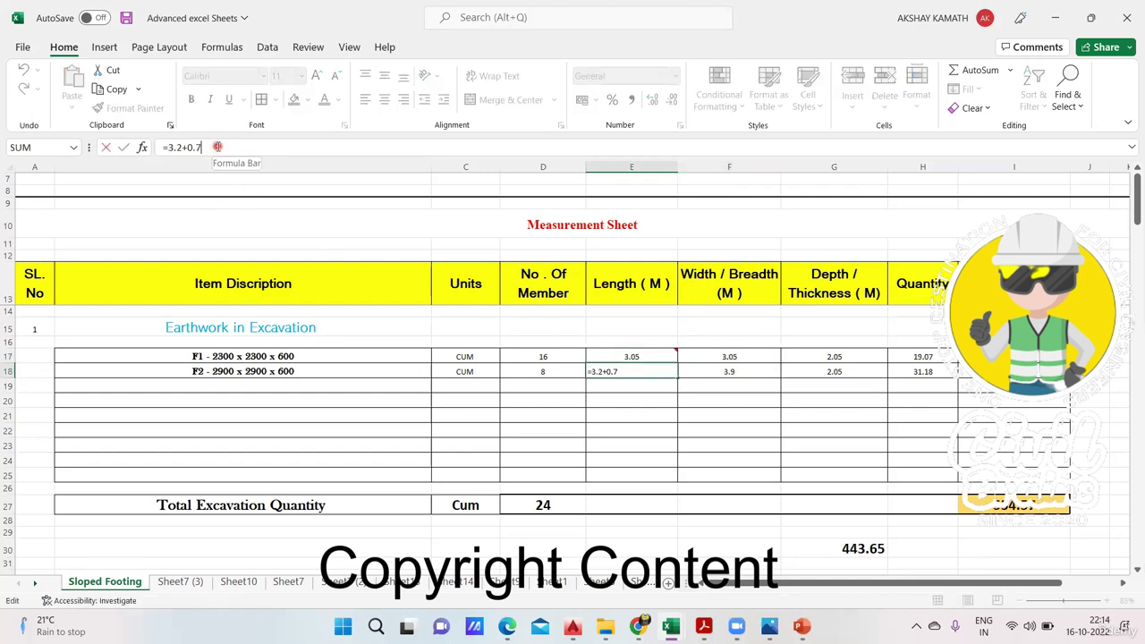
pyautogui.press('BackSpace')
pyautogui.press('BackSpace')
pyautogui.press('BackSpace')
pyautogui.press('BackSpace')
pyautogui.press('BackSpace')
pyautogui.press('BackSpace')
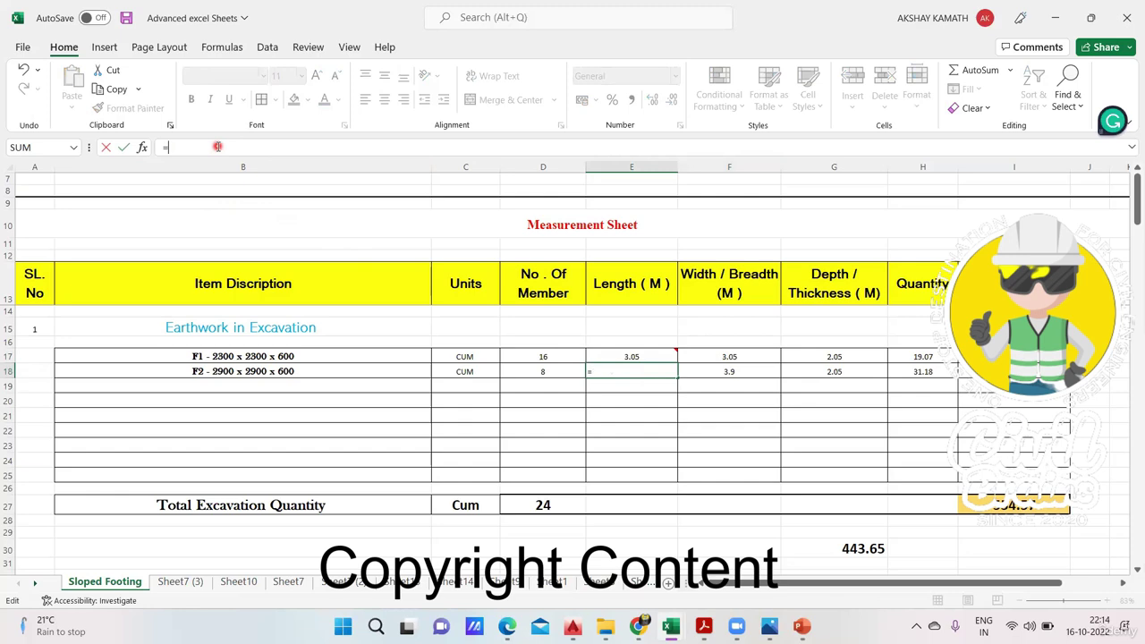
pyautogui.write('2.9+0.3+0.075')
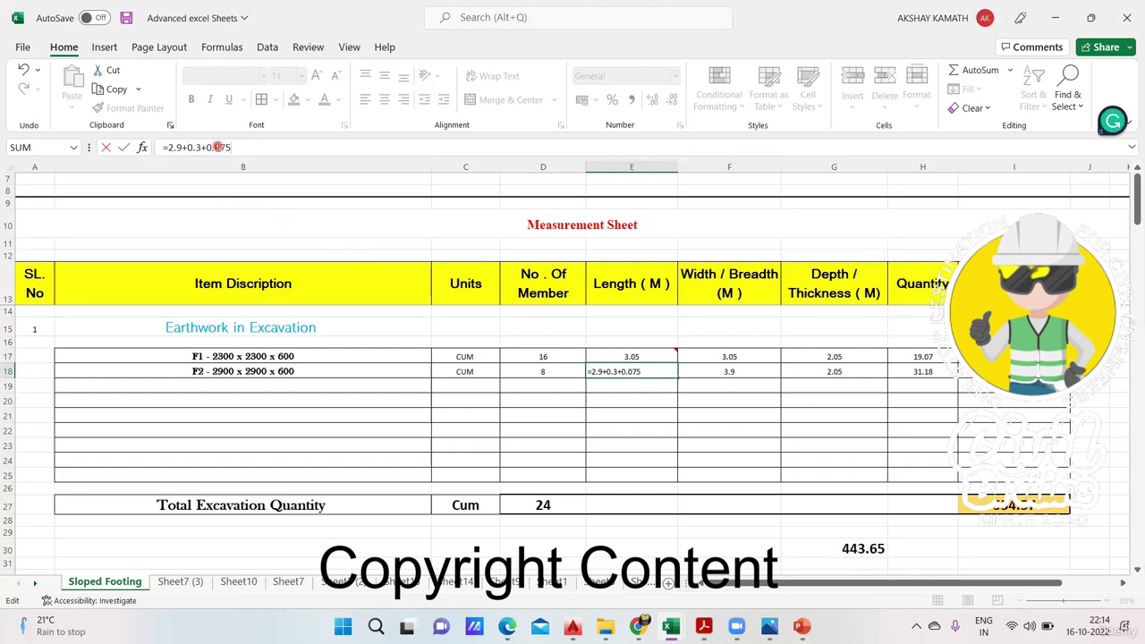
pyautogui.write('+0.3+0.075')
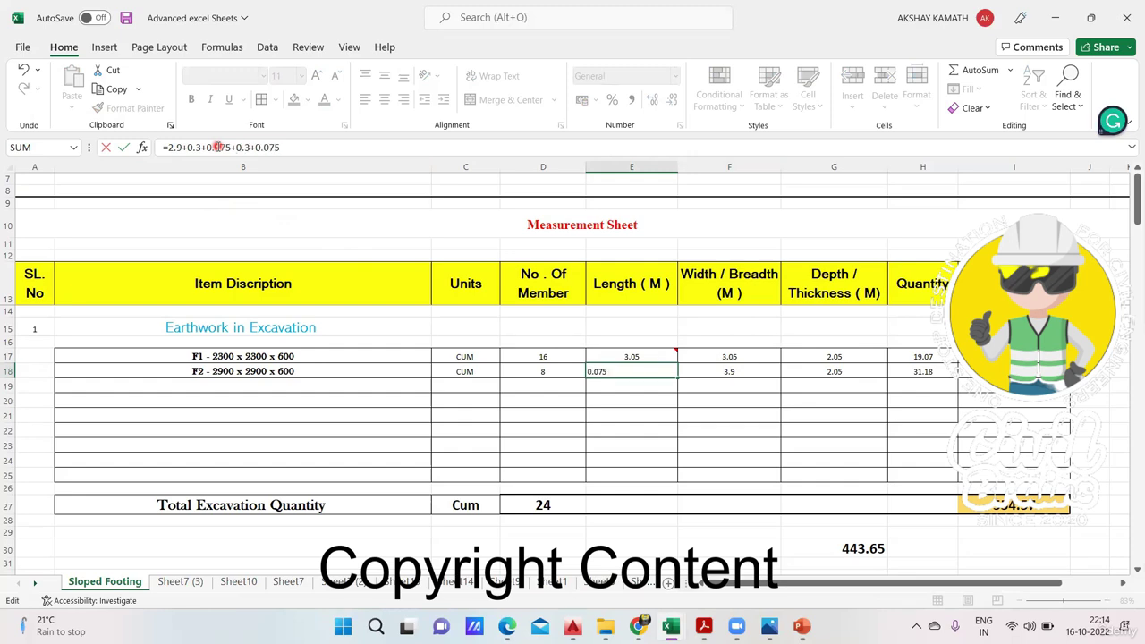
pyautogui.press('Return')
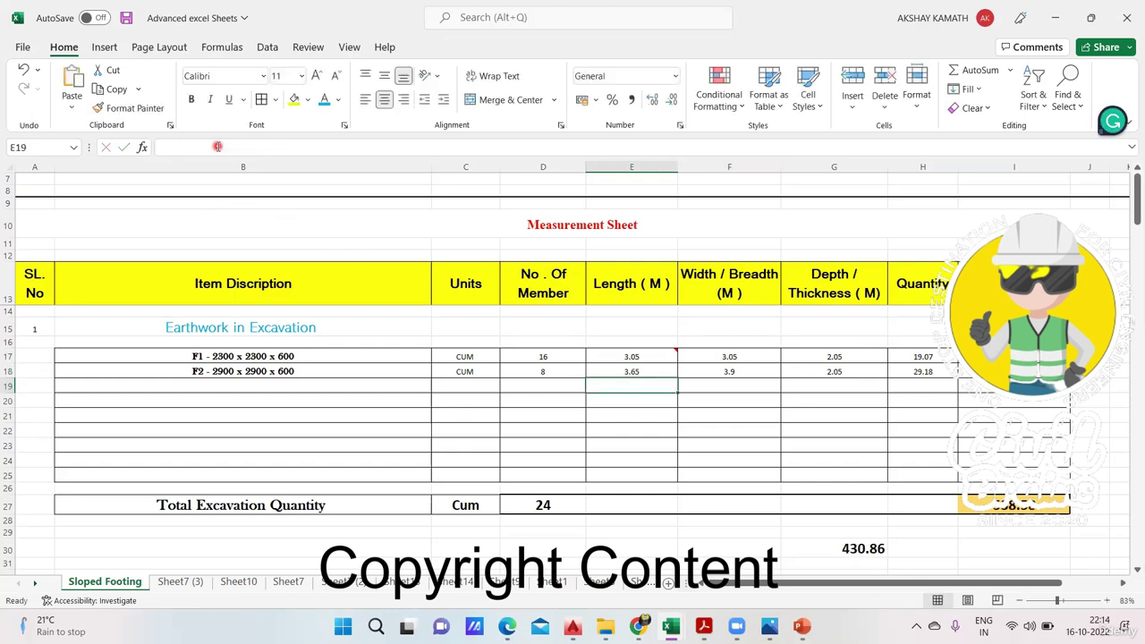
# Copy the F2 excavation length formula into the F2 width cell.
pyautogui.click(634, 371)
pyautogui.moveTo(677, 382); pyautogui.dragTo(743, 388)
pyautogui.click(743, 400)
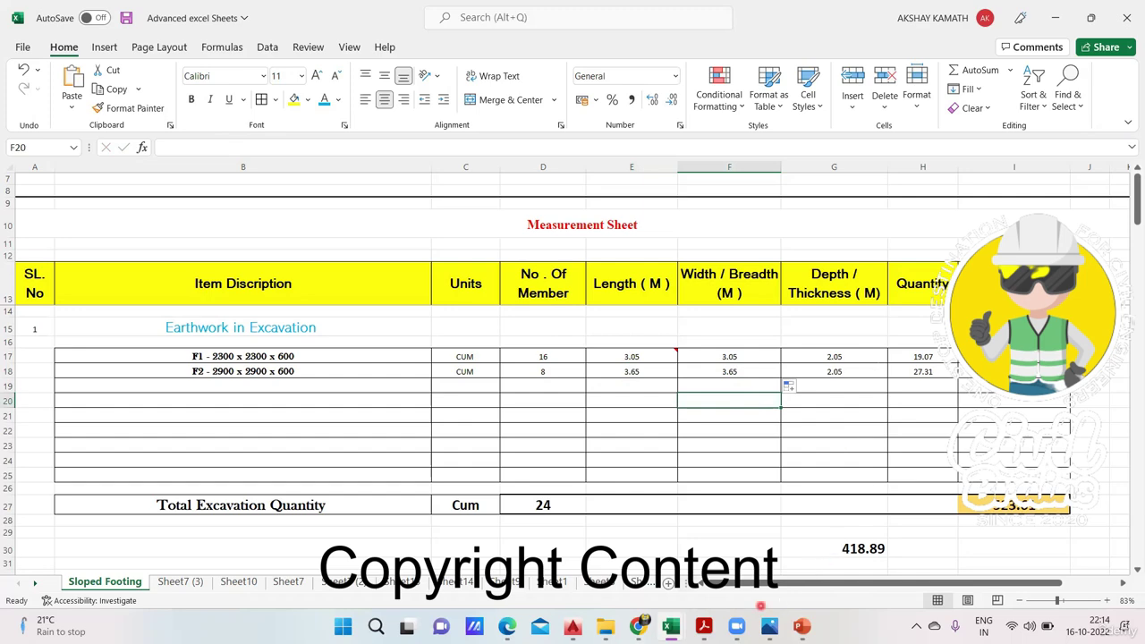
# Switch to Photos and examine the founding depth and PCC thickness in the Sloped Footing 02 column section.
pyautogui.moveTo(703, 629)
pyautogui.moveTo(770, 629)
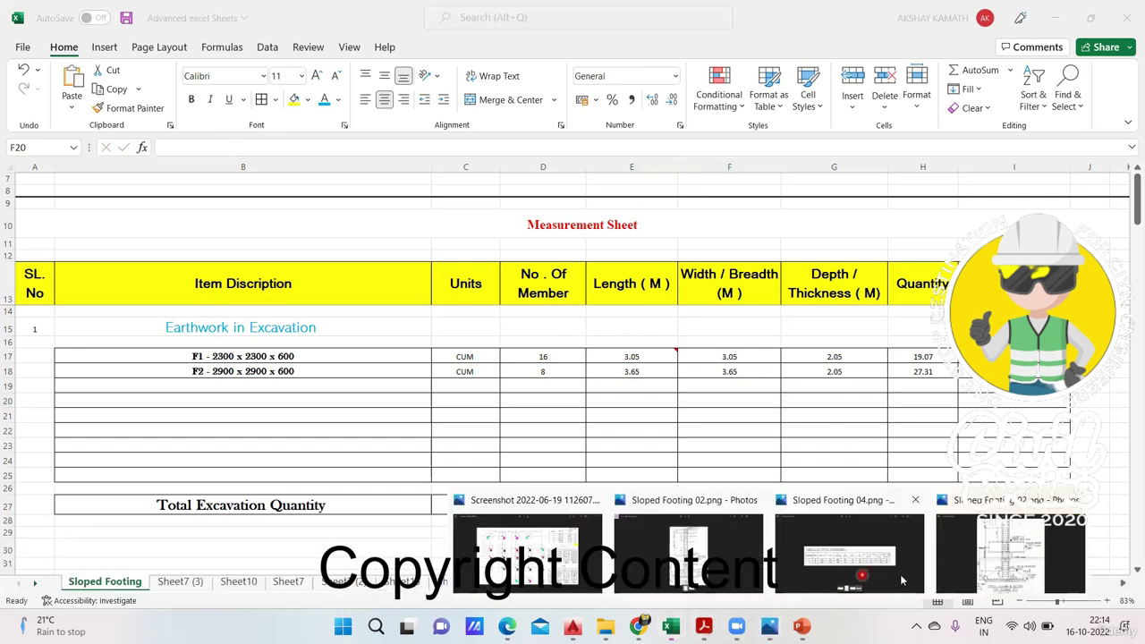
pyautogui.click(1018, 568)
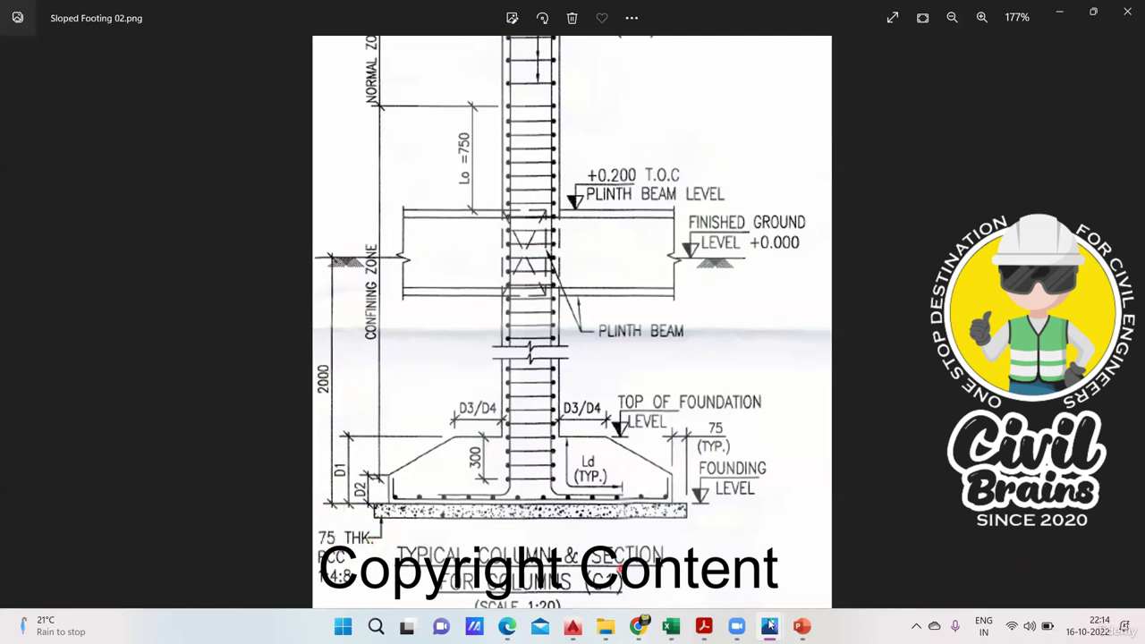
# Back in Excel, set the F1 excavation depth to 2.075.
pyautogui.moveTo(664, 611)
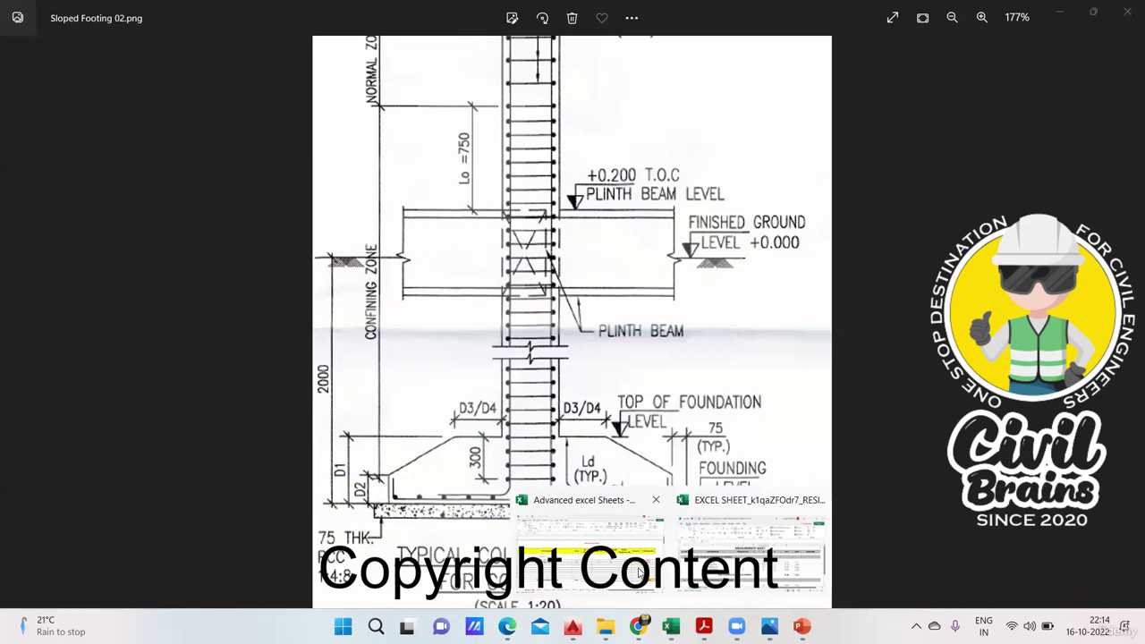
pyautogui.click(636, 571)
pyautogui.click(811, 358)
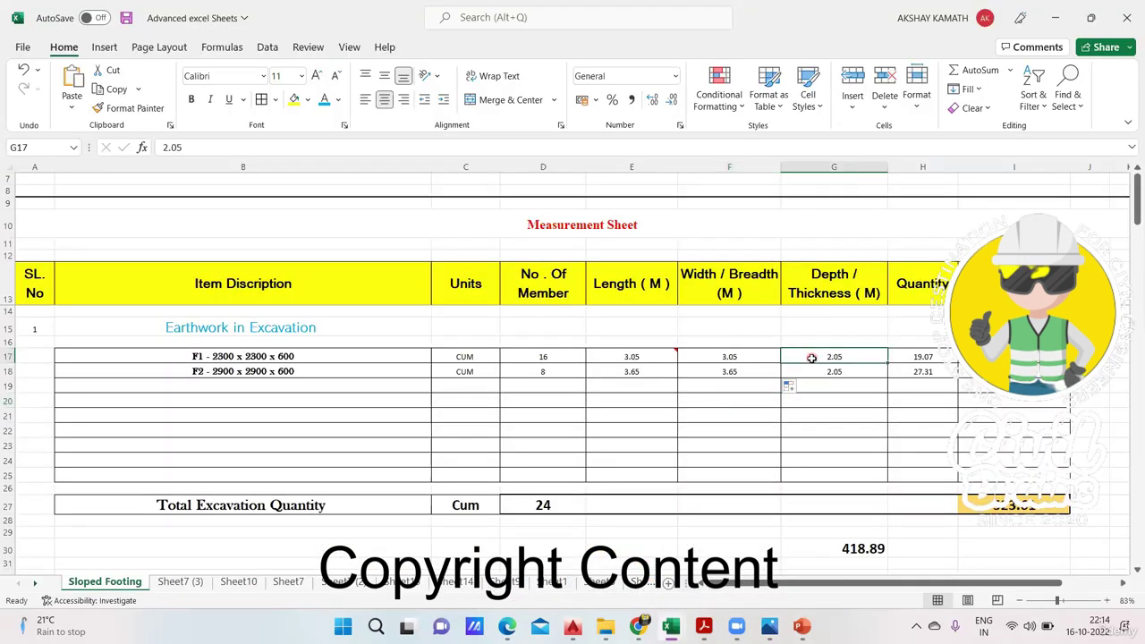
pyautogui.write('2.07')
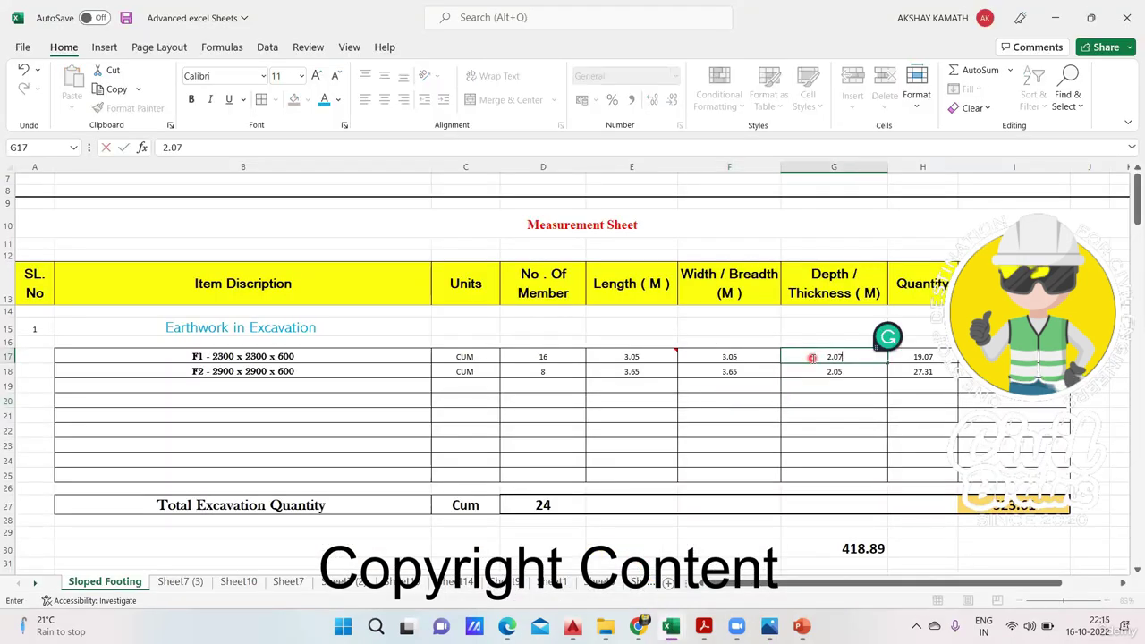
pyautogui.click(892, 457)
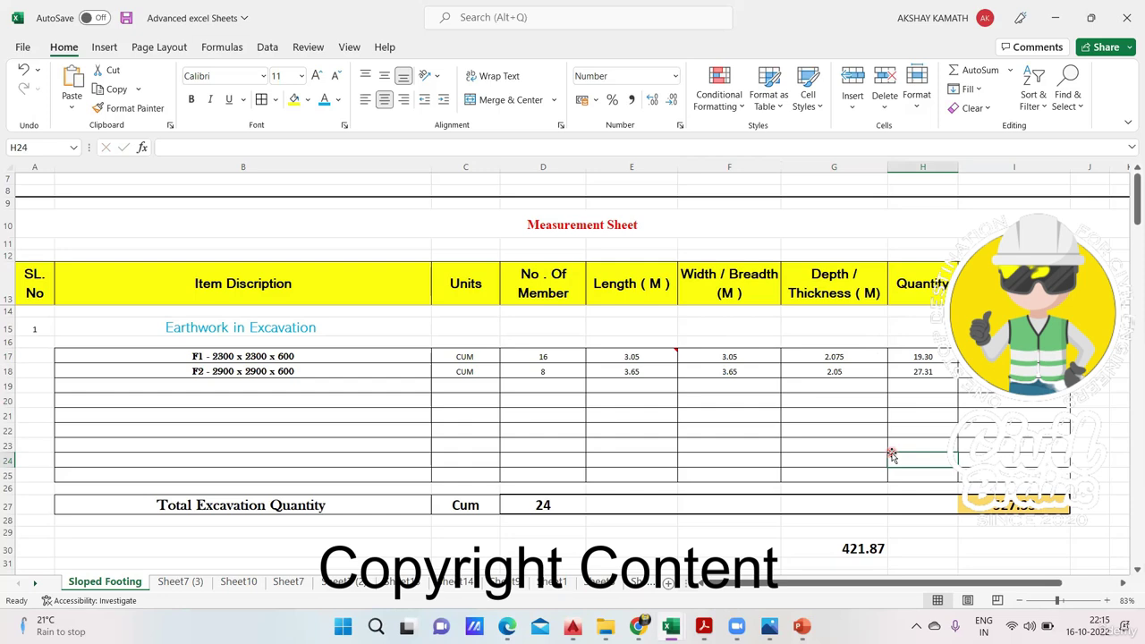
# Copy the F1 excavation depth into the F2 depth cell.
pyautogui.click(854, 358)
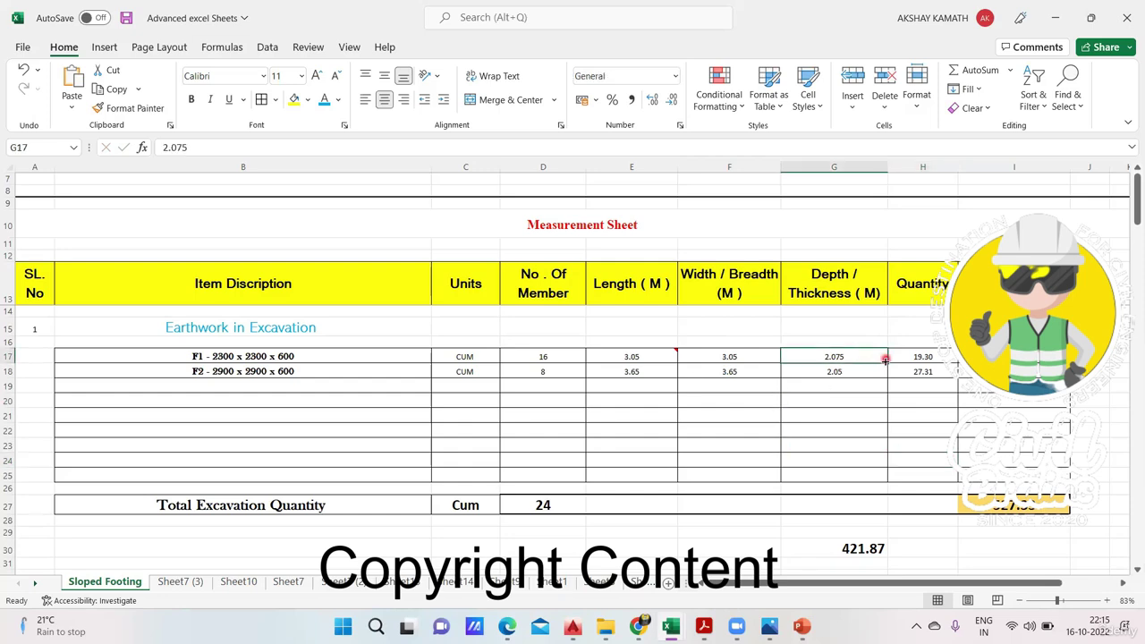
pyautogui.moveTo(884, 356); pyautogui.dragTo(883, 374)
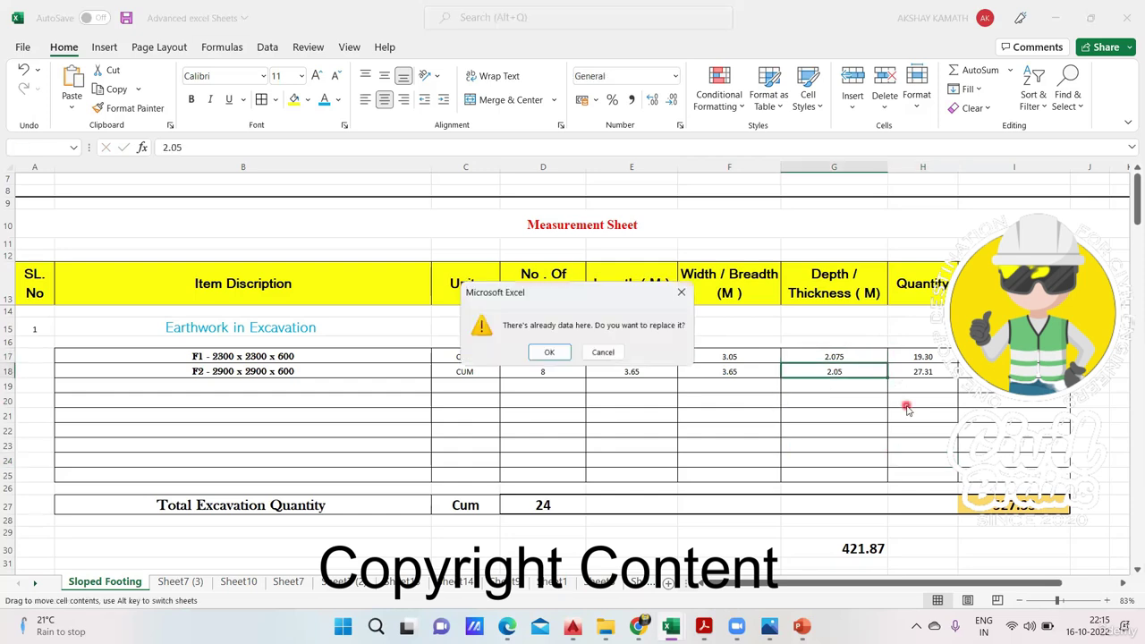
pyautogui.click(683, 288)
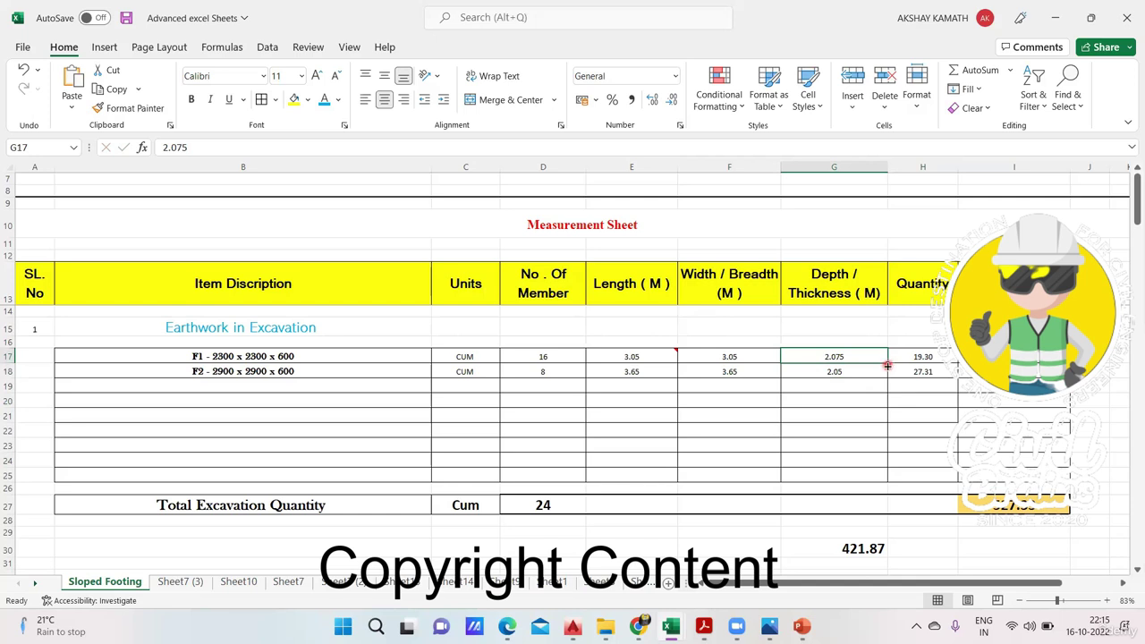
pyautogui.moveTo(888, 365); pyautogui.dragTo(888, 375)
pyautogui.click(868, 413)
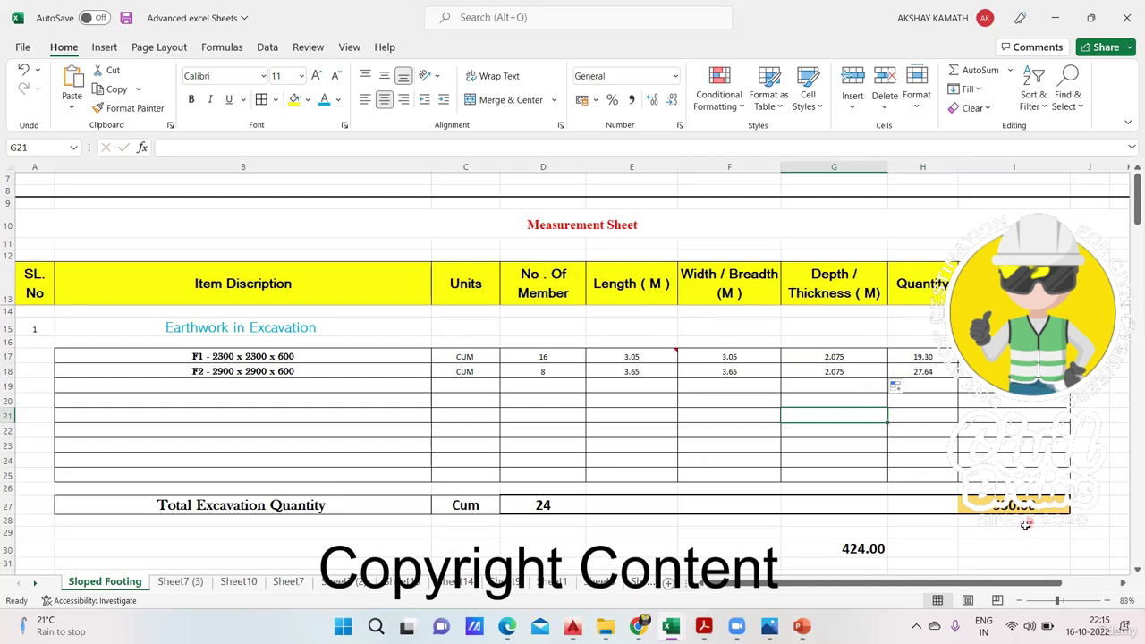
# Check the total excavation member count formula against the footings shown in the Sloped Footing 01 layout in Photos, and return to Excel.
pyautogui.click(533, 505)
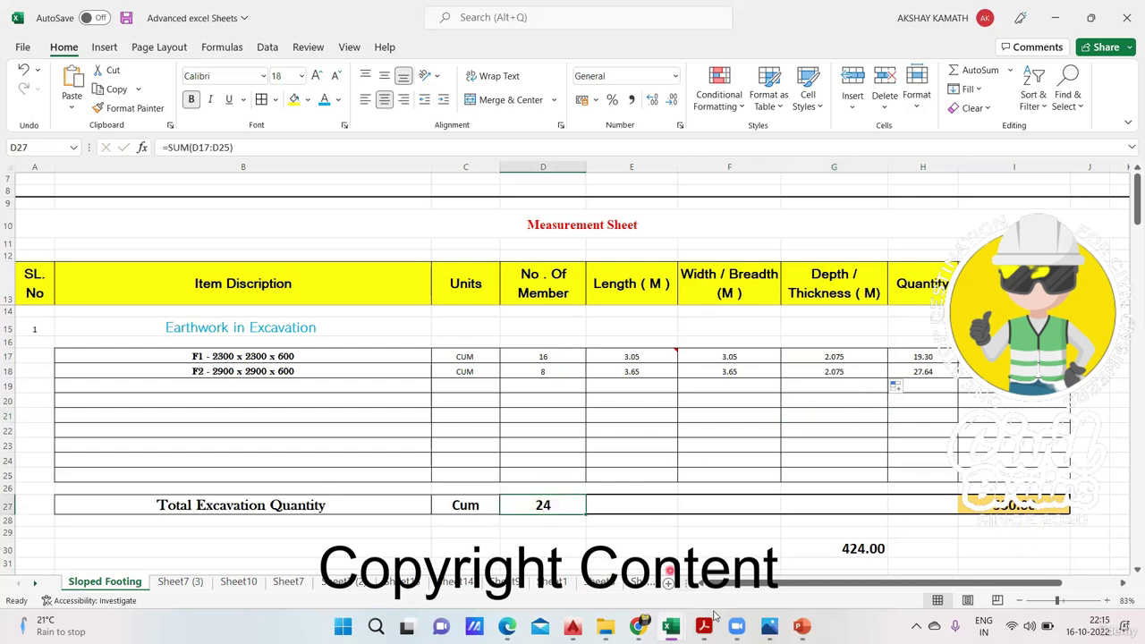
pyautogui.moveTo(767, 616)
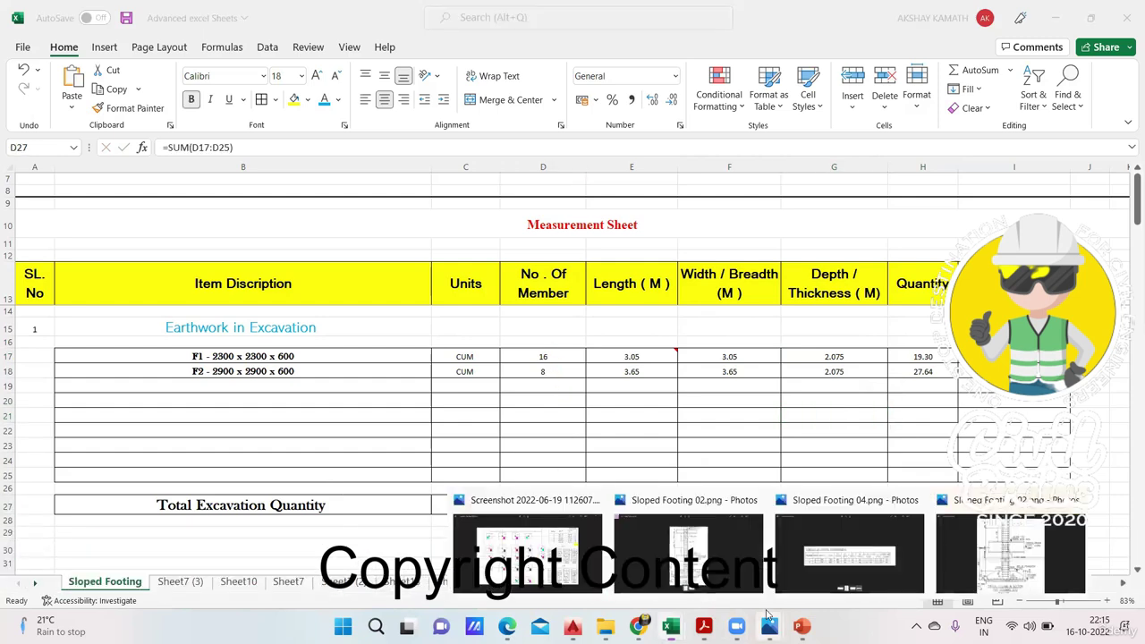
pyautogui.click(999, 570)
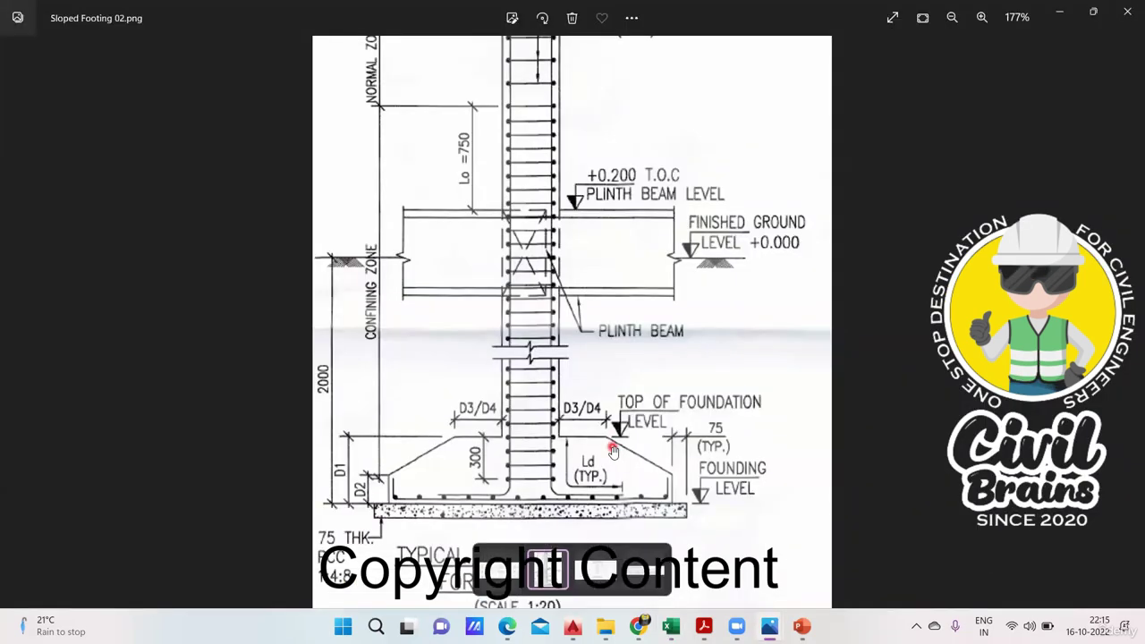
pyautogui.press('Left')
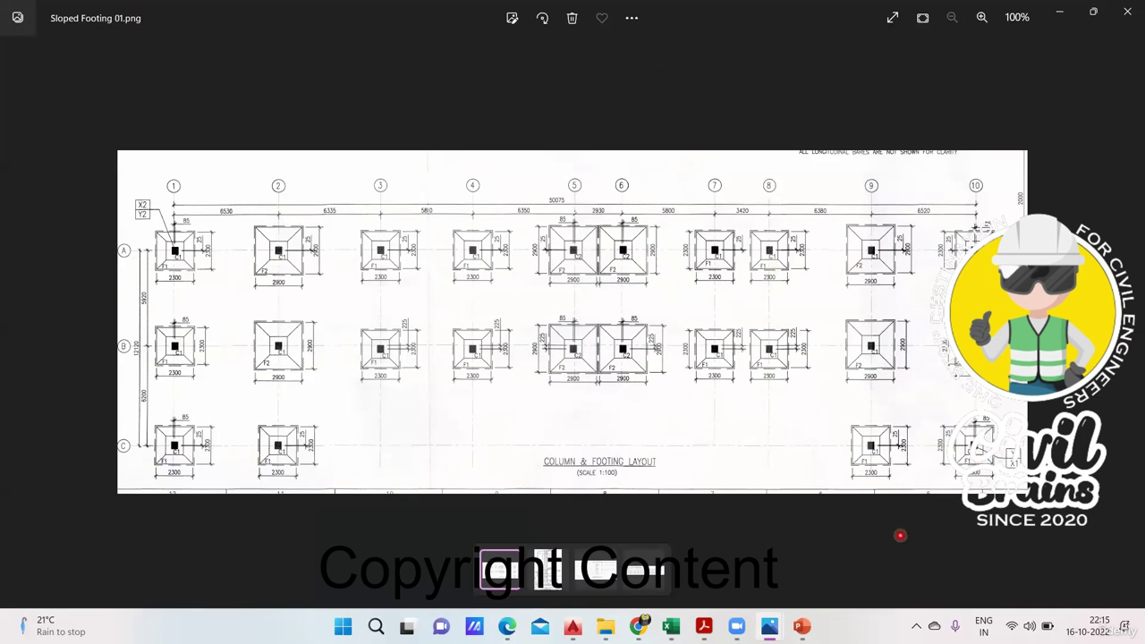
pyautogui.moveTo(638, 626)
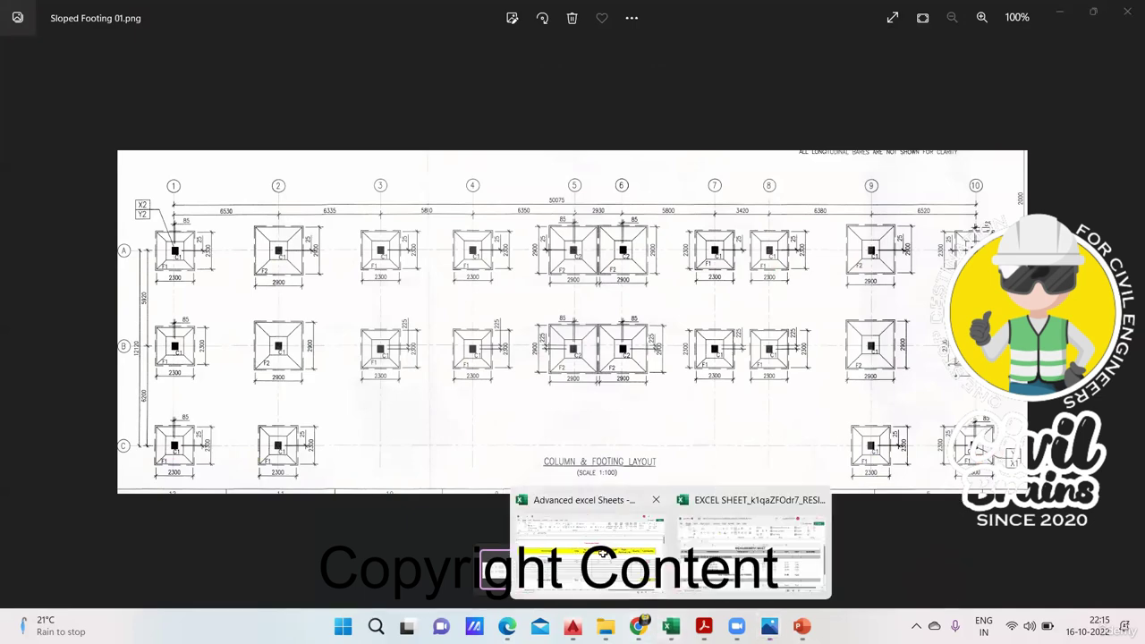
pyautogui.click(603, 553)
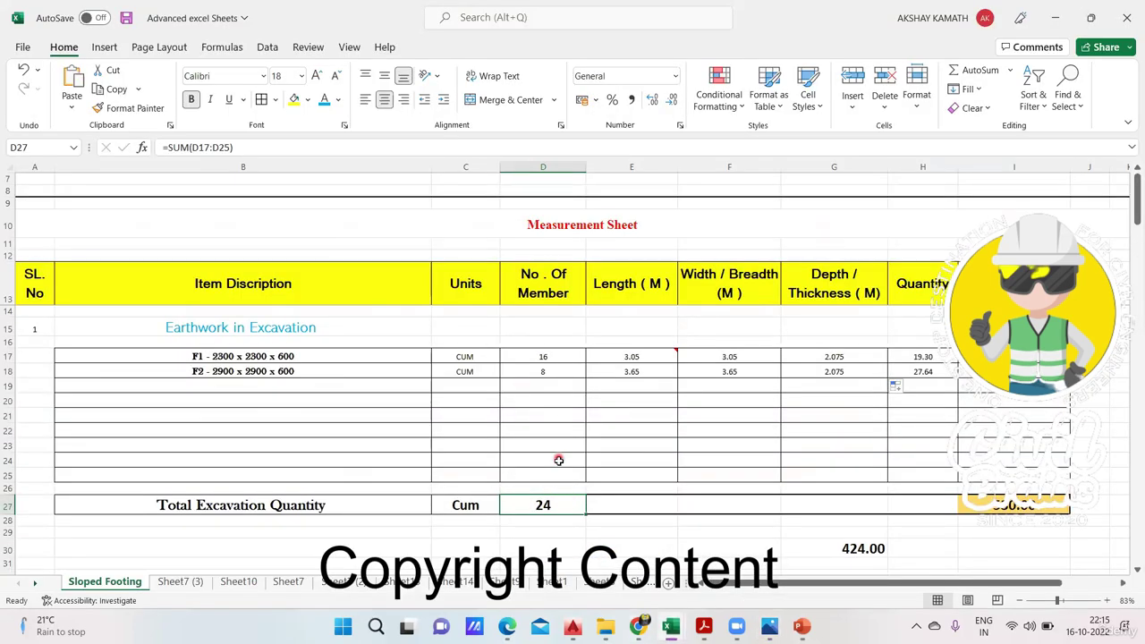
# Review the sheet's stone soling section and reopen the Sloped Footing 02 drawing from the Drawing Folder to examine the layers beneath the footing.
pyautogui.scroll(-1, 510, 451)
pyautogui.scroll(-2, 416, 428)
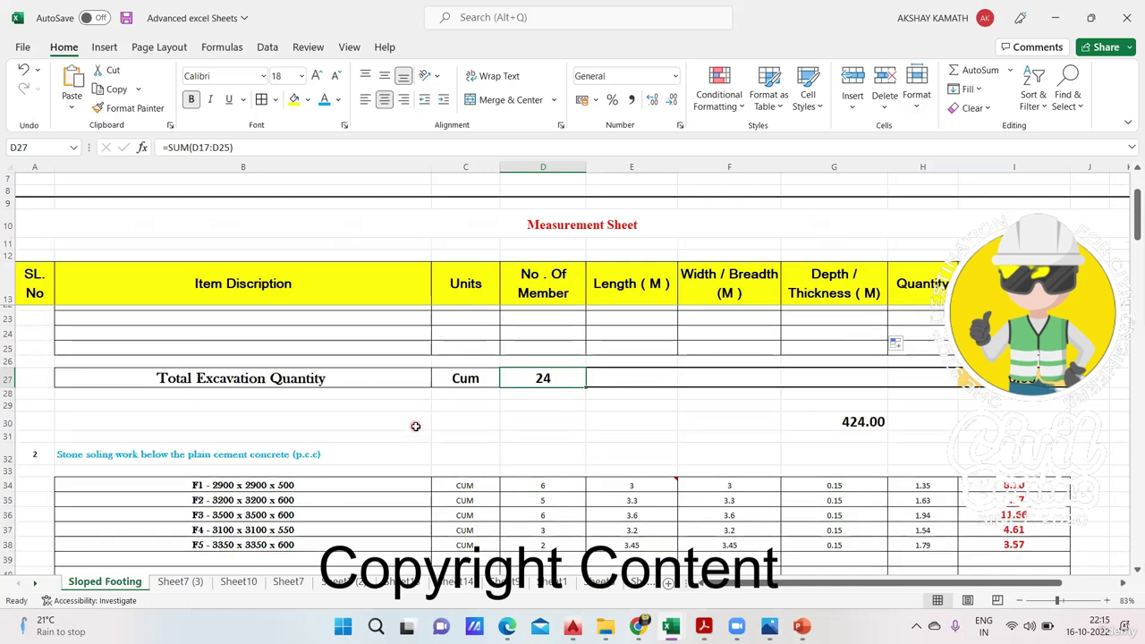
pyautogui.scroll(2, 415, 425)
pyautogui.scroll(-5, 415, 427)
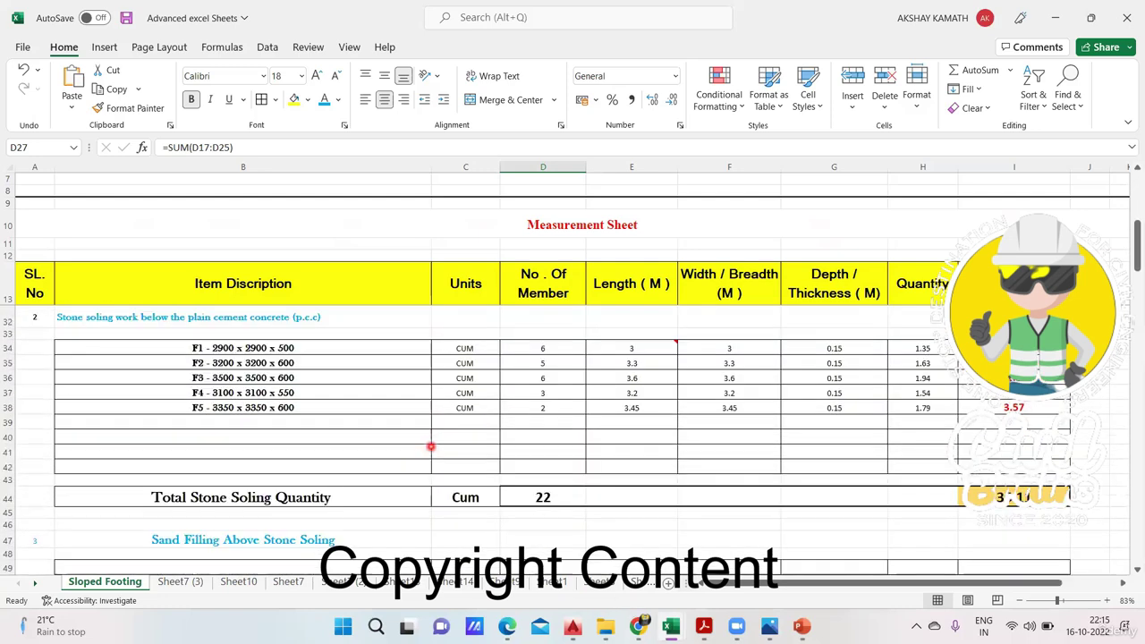
pyautogui.click(769, 626)
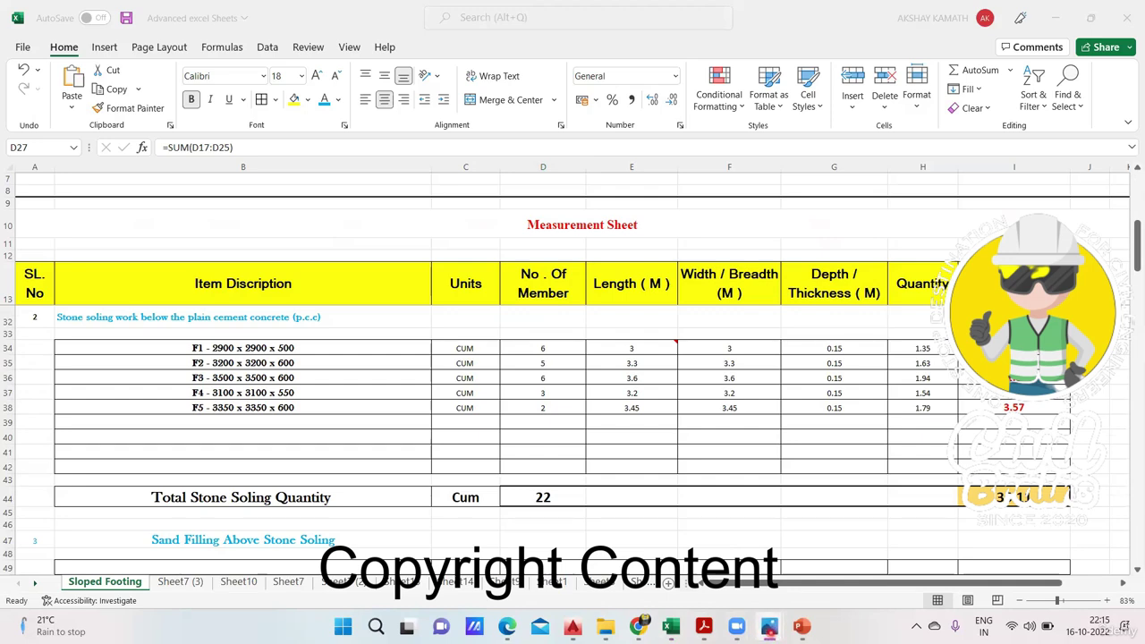
pyautogui.rightClick(769, 626)
pyautogui.moveTo(636, 569)
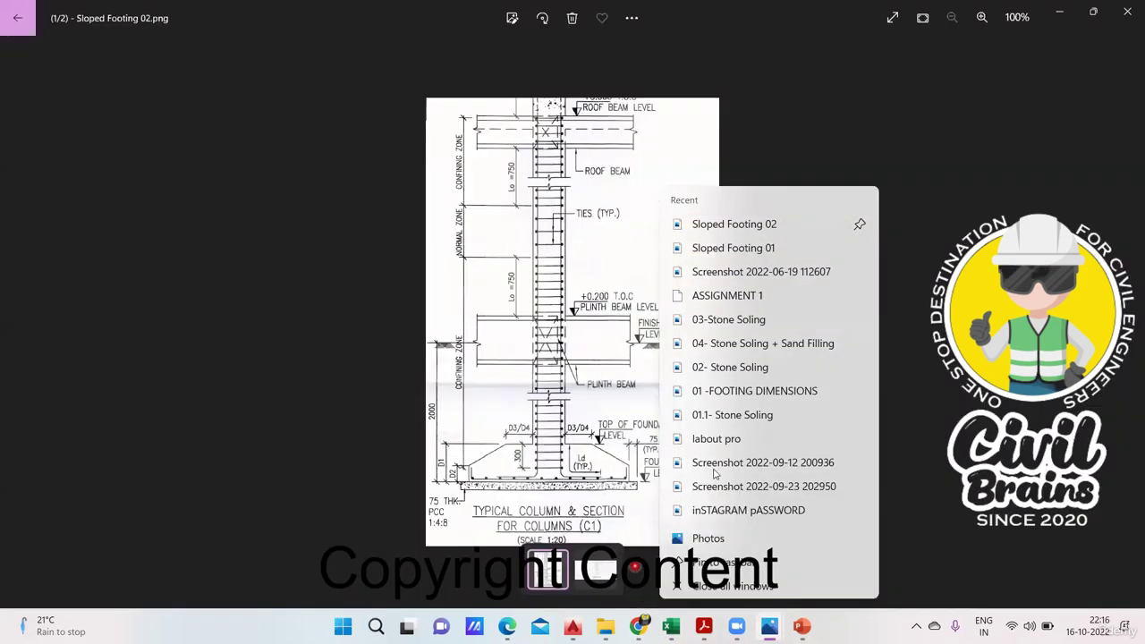
pyautogui.press('Escape')
pyautogui.press('Right')
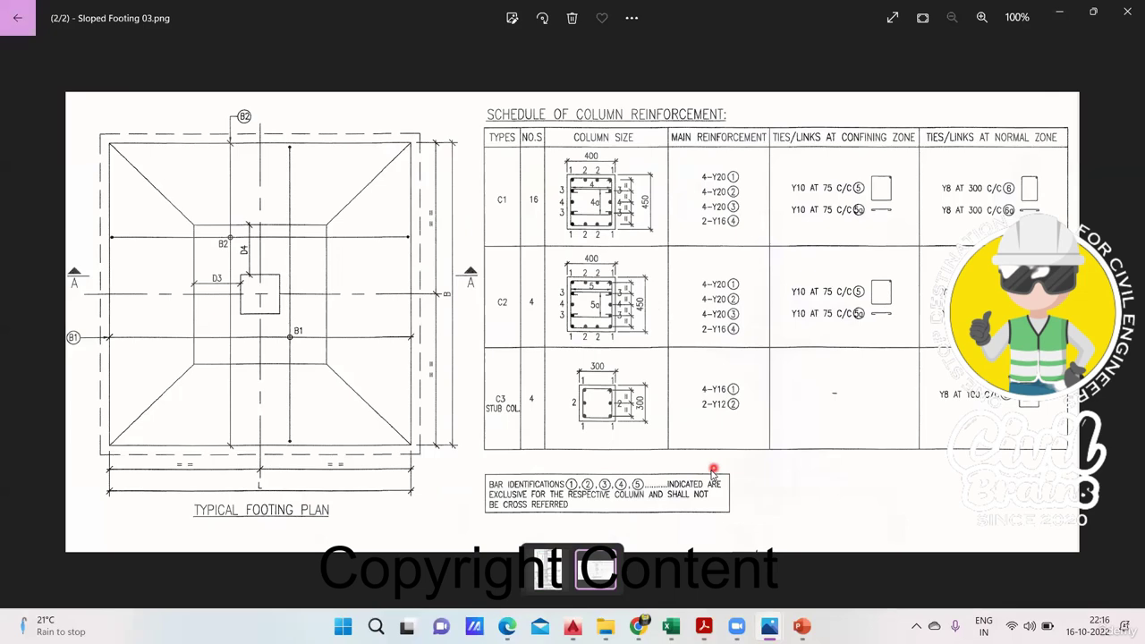
pyautogui.press('Left')
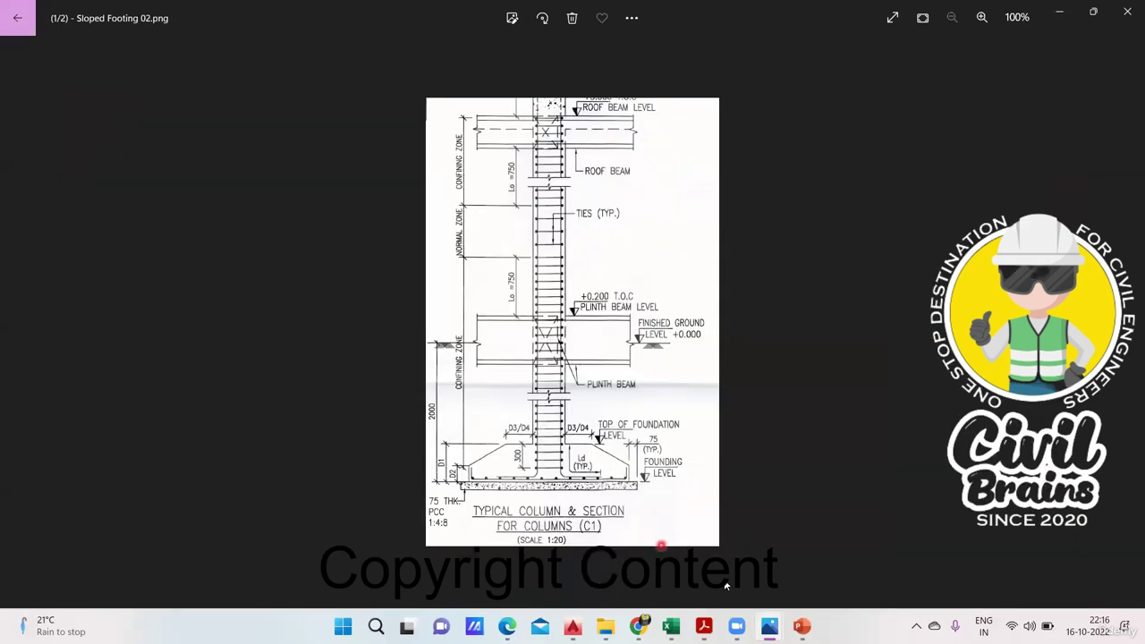
pyautogui.click(606, 626)
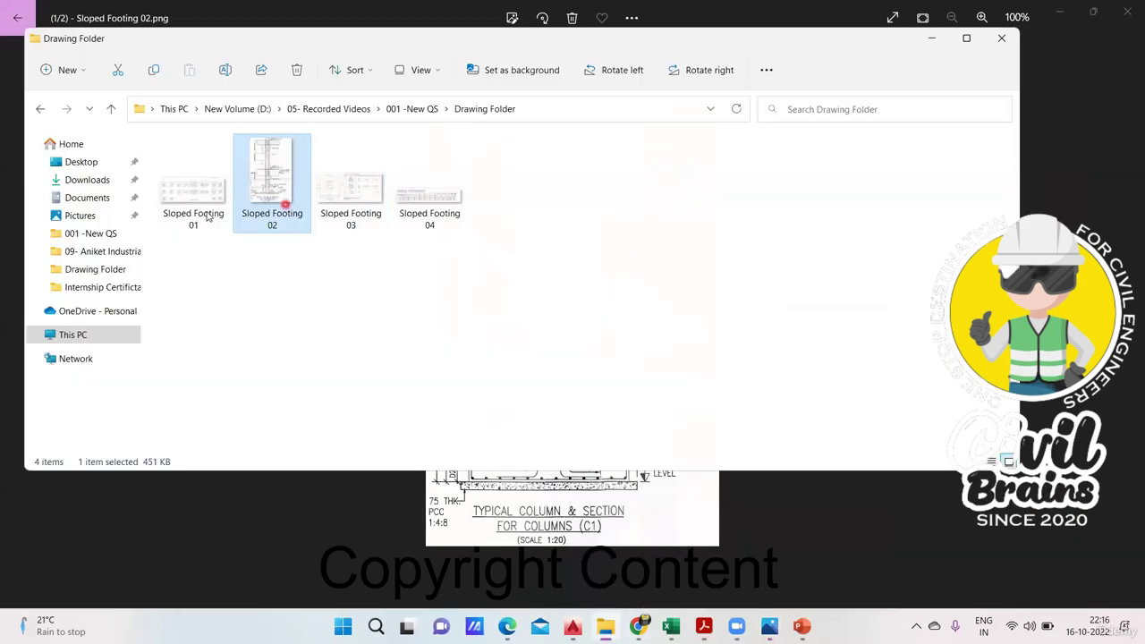
pyautogui.doubleClick(291, 194)
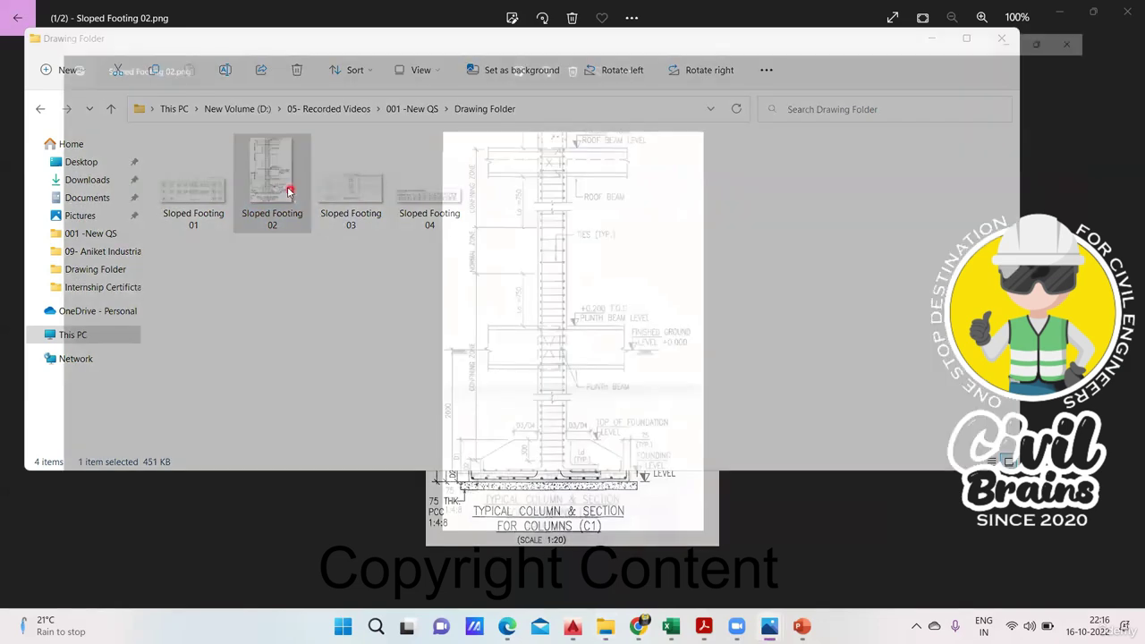
pyautogui.scroll(5, 523, 536)
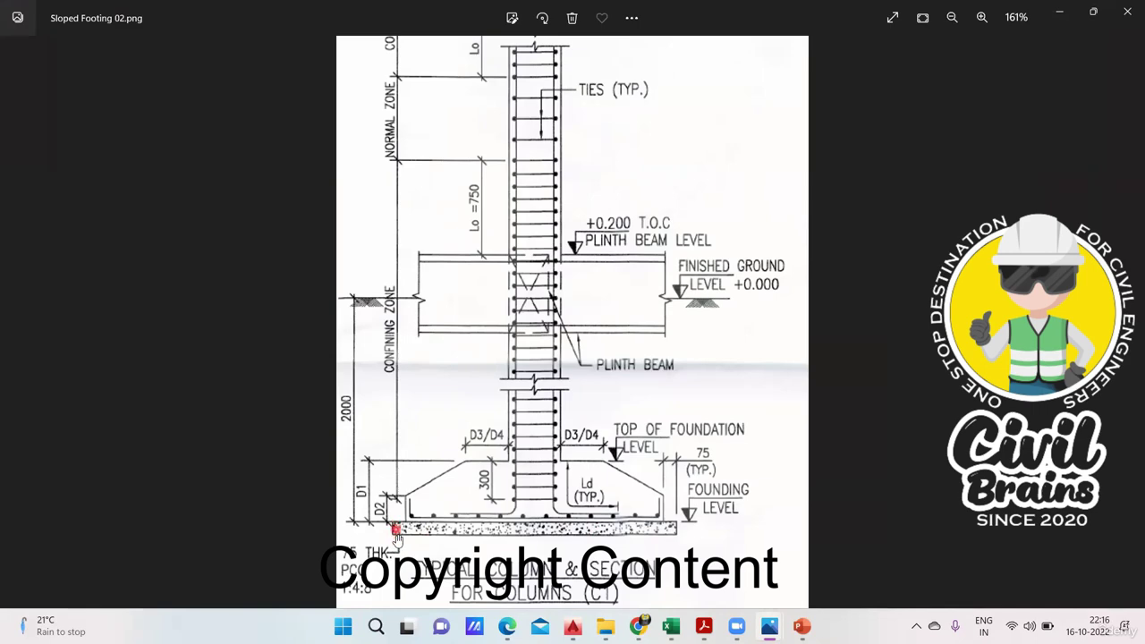
# Back in Excel, inspect the F1 to F5 rows under PCC of Grade M-10 and the formula in the F1 length cell.
pyautogui.moveTo(671, 626)
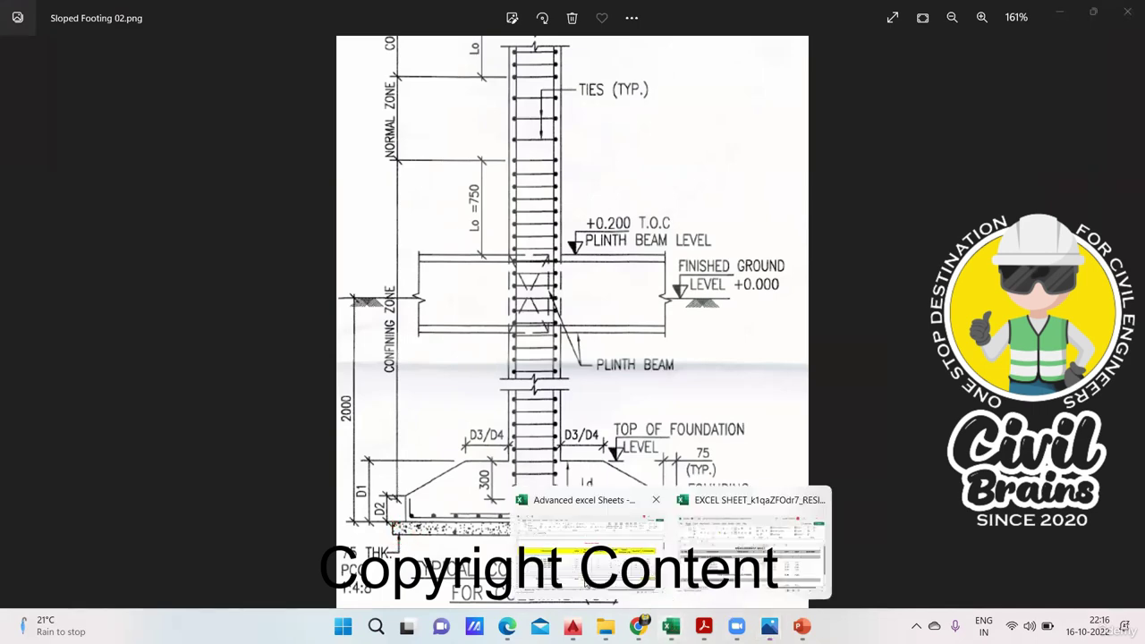
pyautogui.click(585, 545)
pyautogui.scroll(-2, 367, 483)
pyautogui.scroll(4, 367, 483)
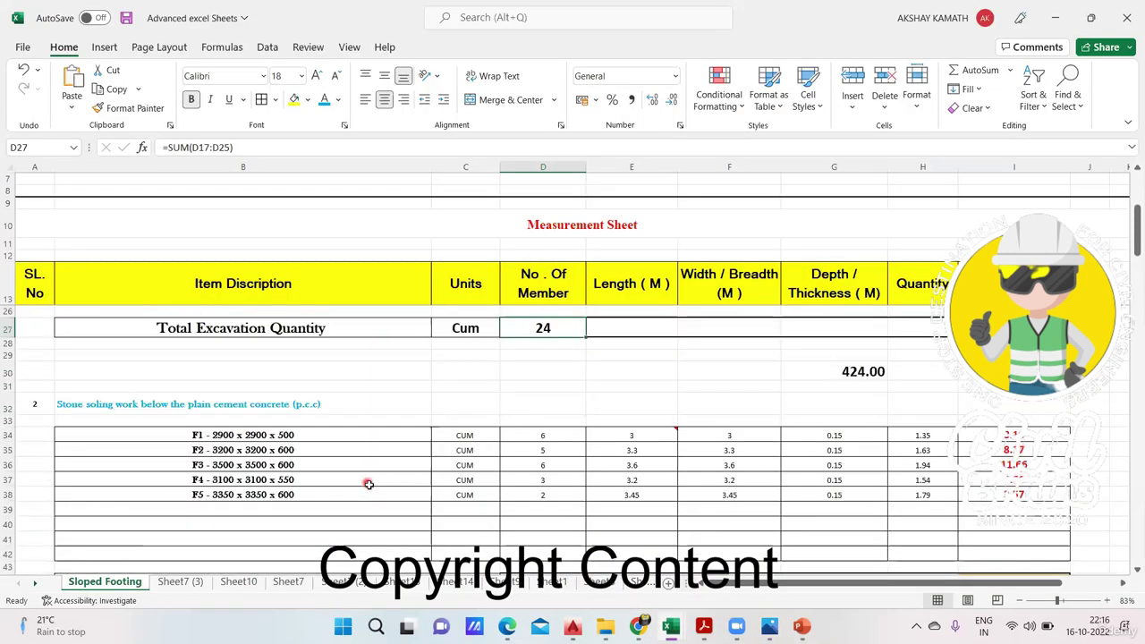
pyautogui.scroll(-8, 368, 484)
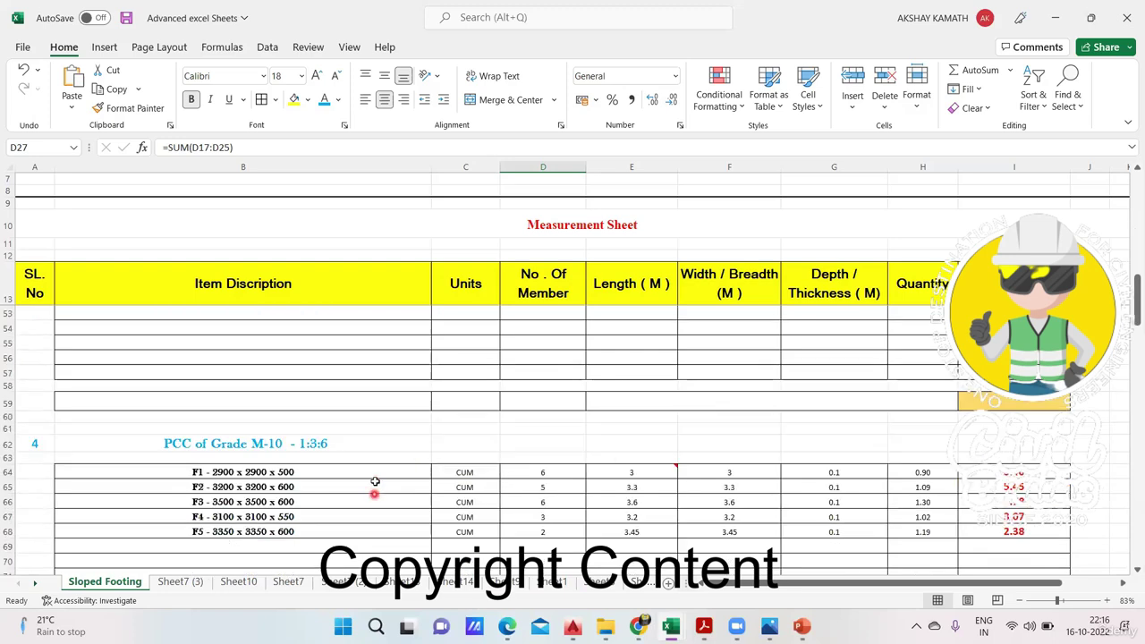
pyautogui.scroll(-1, 375, 487)
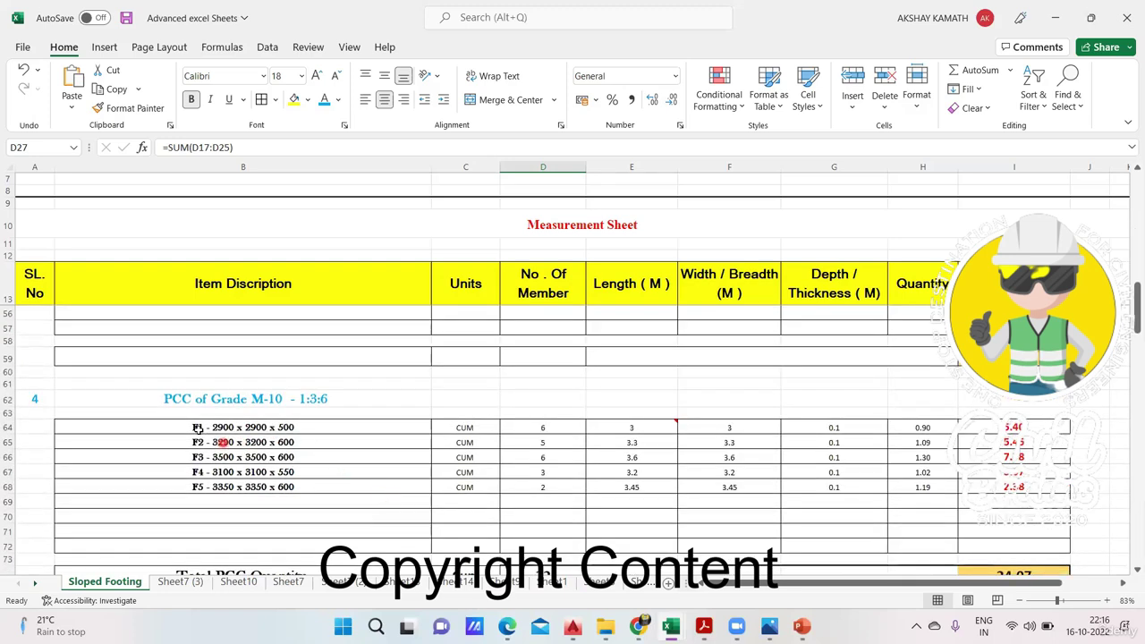
pyautogui.moveTo(198, 428); pyautogui.dragTo(964, 483)
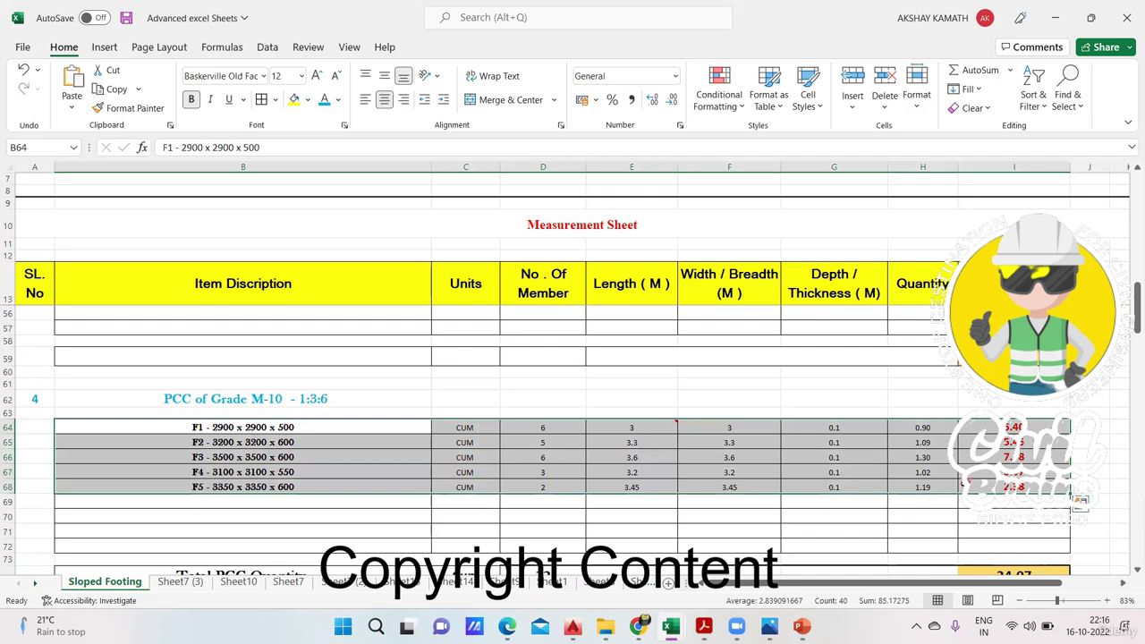
pyautogui.click(707, 497)
pyautogui.click(648, 432)
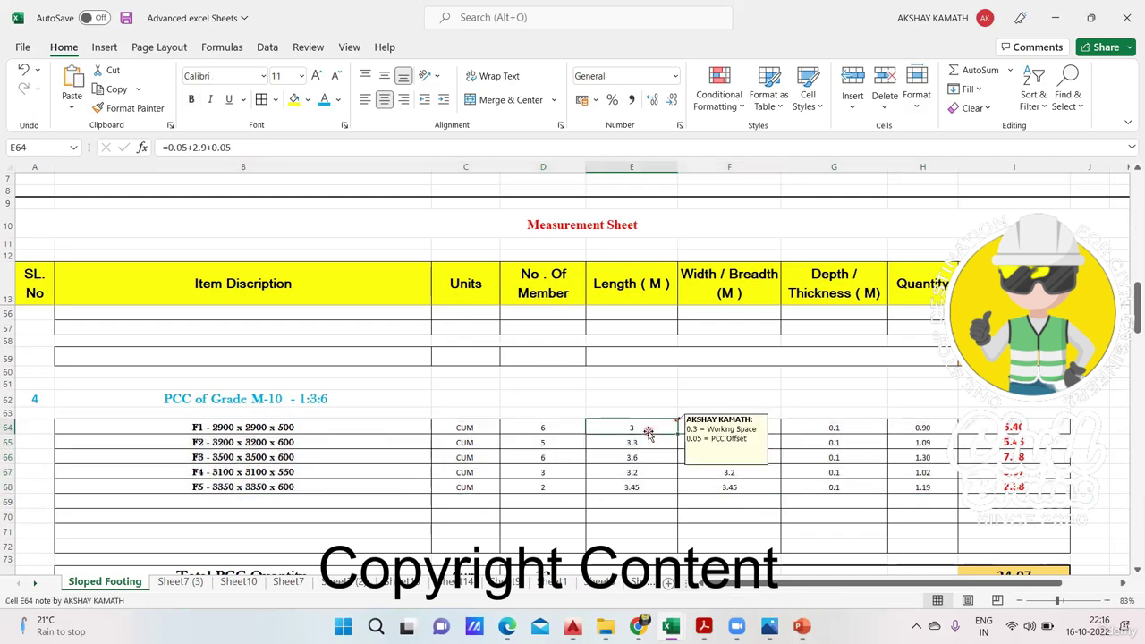
# Copy the F1 and F2 descriptions, units and member counts from Earthwork in Excavation into the first two PCC rows.
pyautogui.scroll(8, 319, 477)
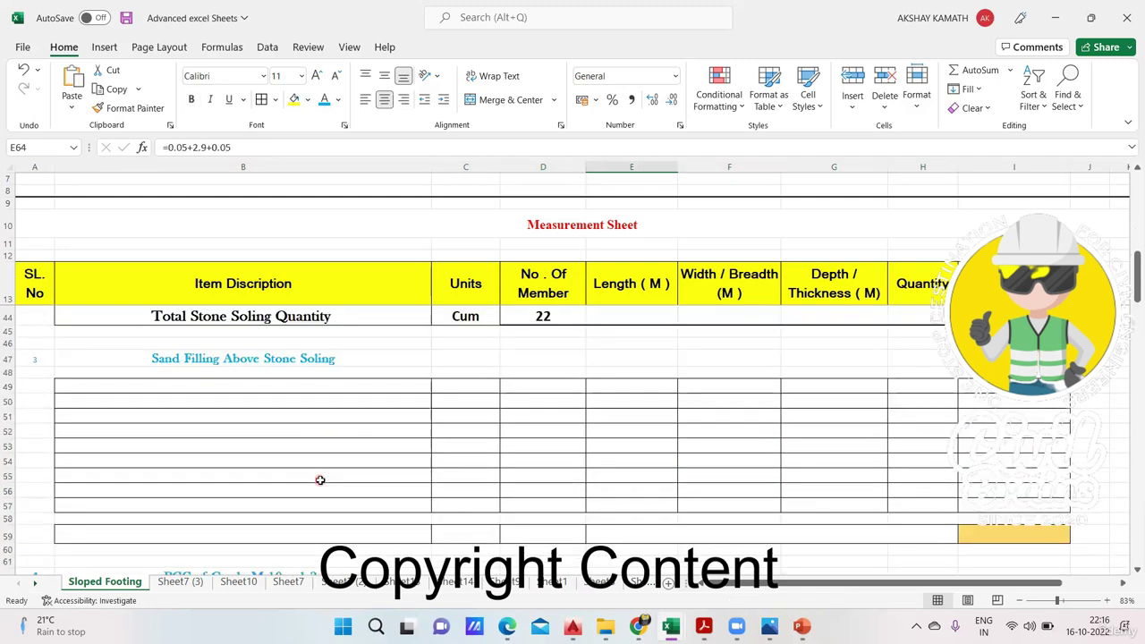
pyautogui.scroll(5, 321, 481)
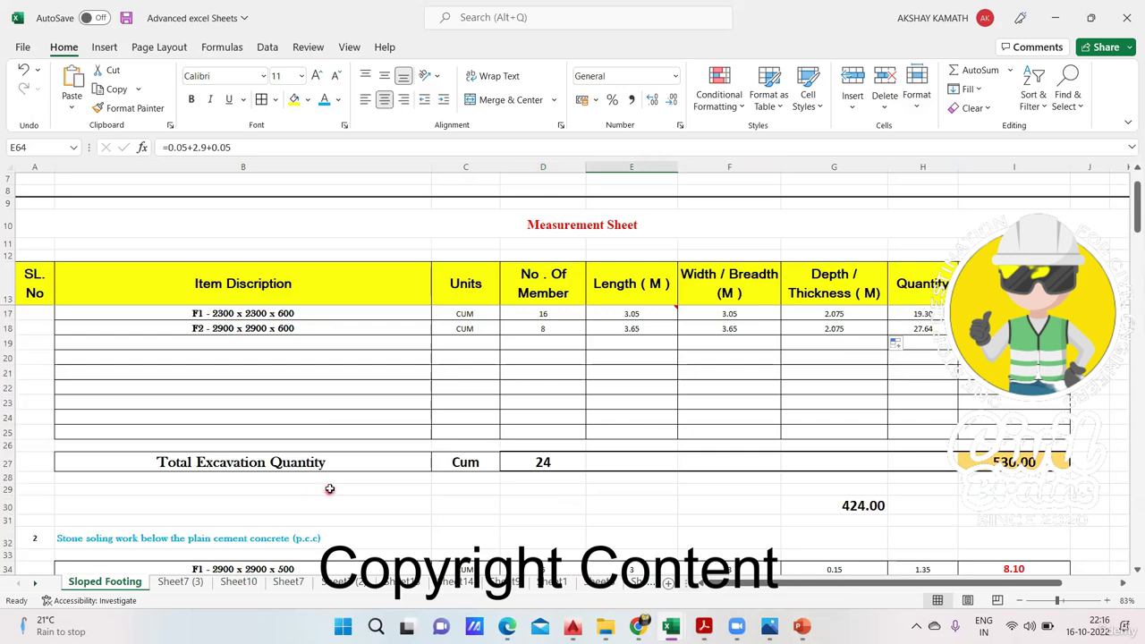
pyautogui.scroll(1, 329, 488)
pyautogui.moveTo(214, 356); pyautogui.dragTo(522, 366)
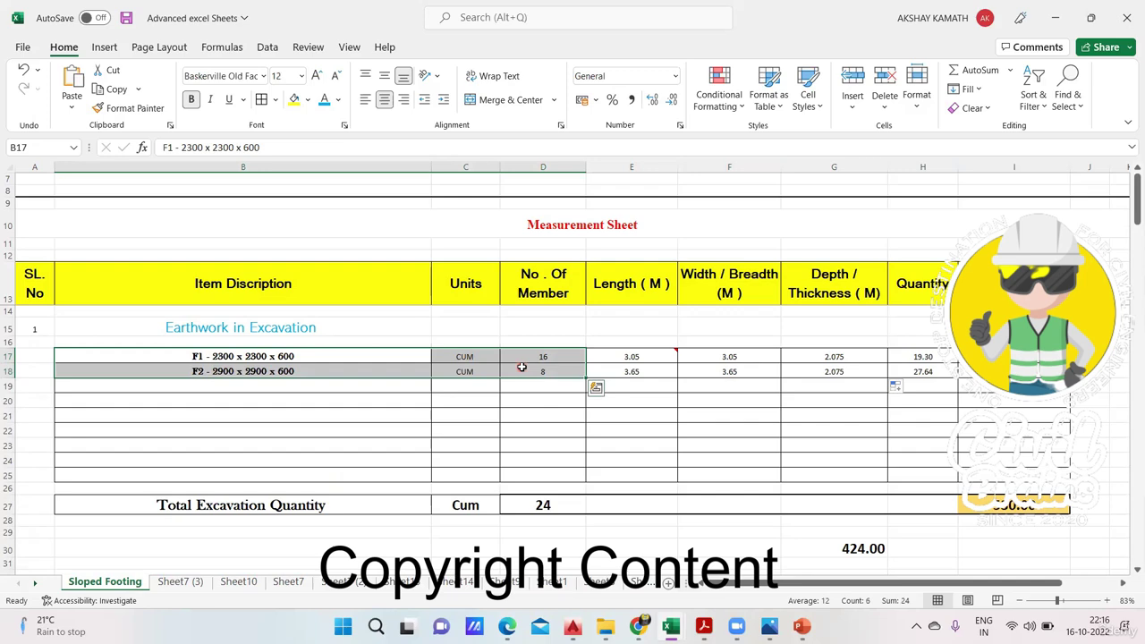
pyautogui.hotkey('ctrl', 'c')
pyautogui.scroll(-11, 536, 407)
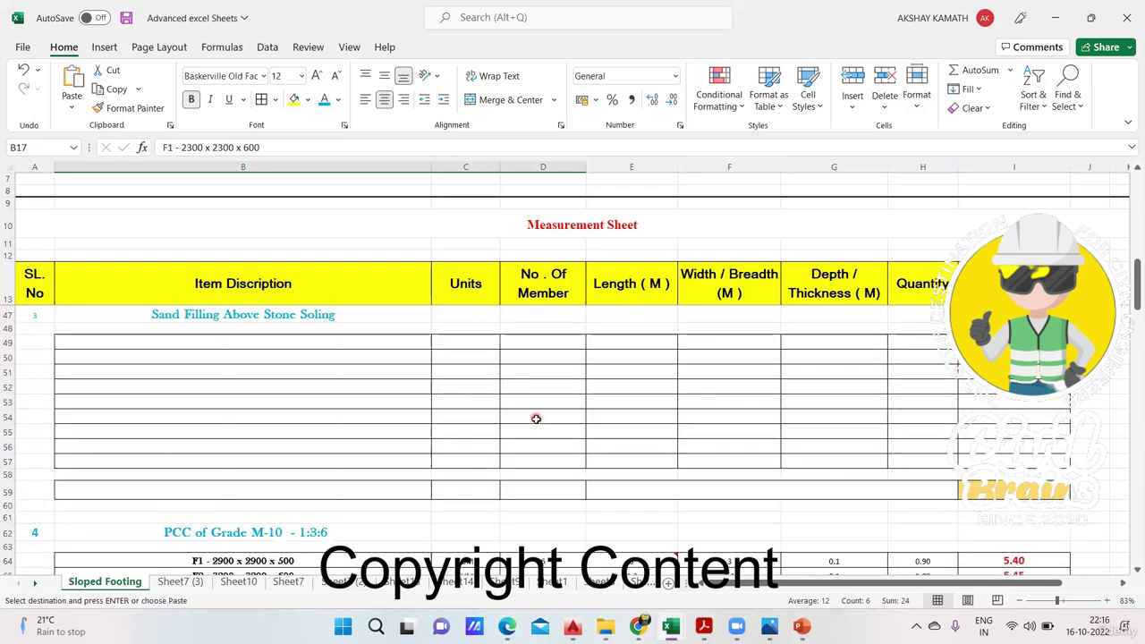
pyautogui.scroll(-3, 536, 419)
pyautogui.click(218, 427)
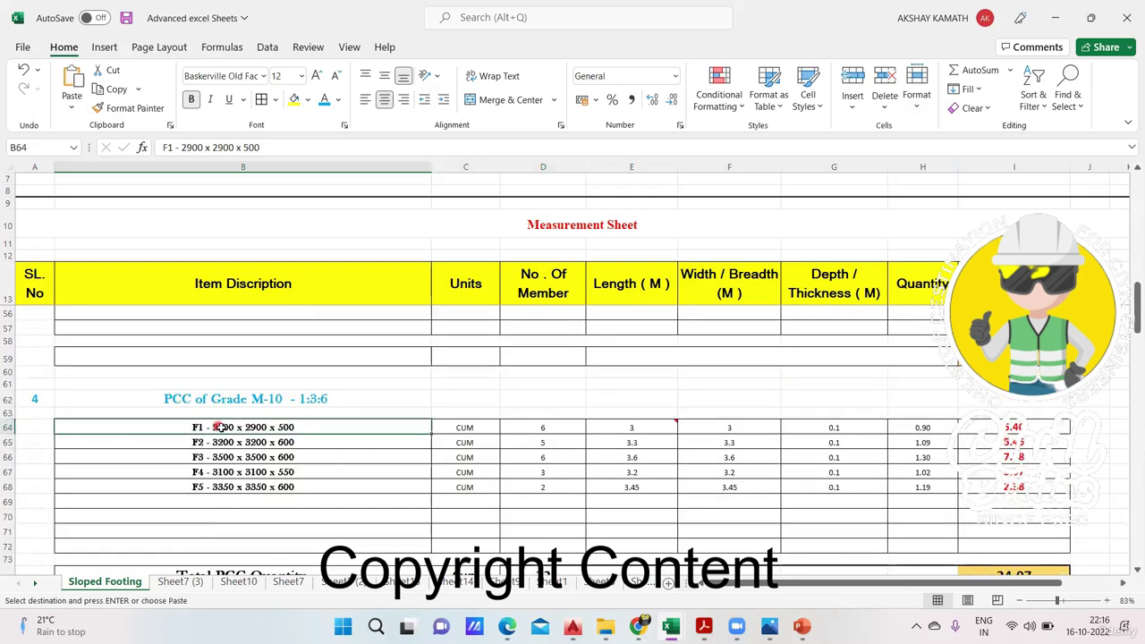
pyautogui.hotkey('ctrl', 'v')
# Clear the F3 to F5 rows of the PCC section and check the total member count formula.
pyautogui.moveTo(234, 458); pyautogui.dragTo(1053, 490)
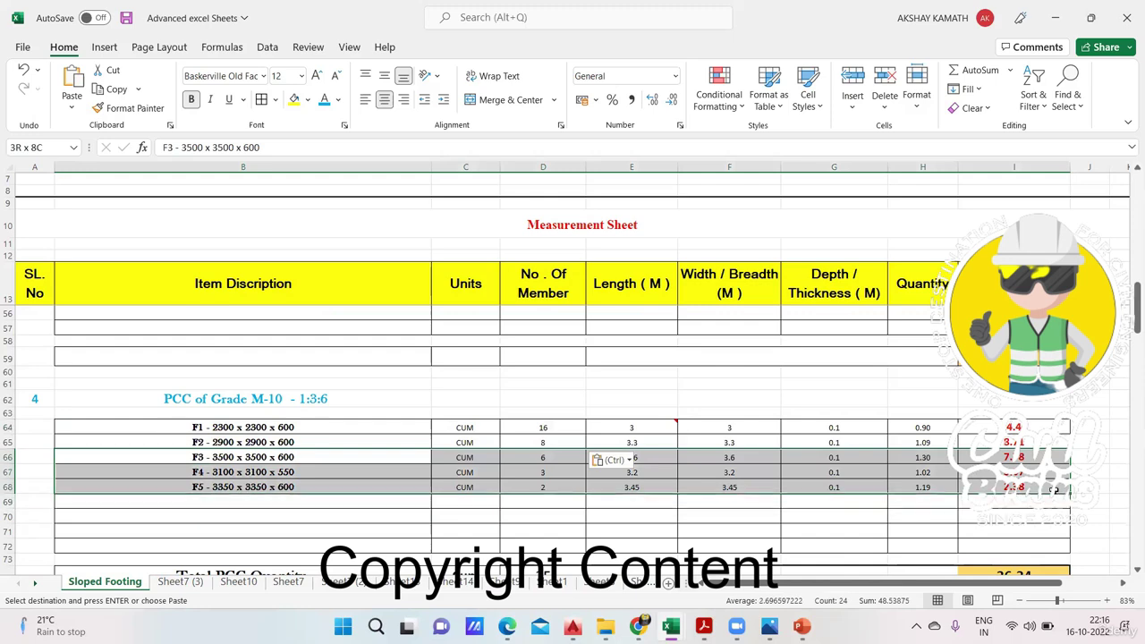
pyautogui.press('Delete')
pyautogui.click(543, 573)
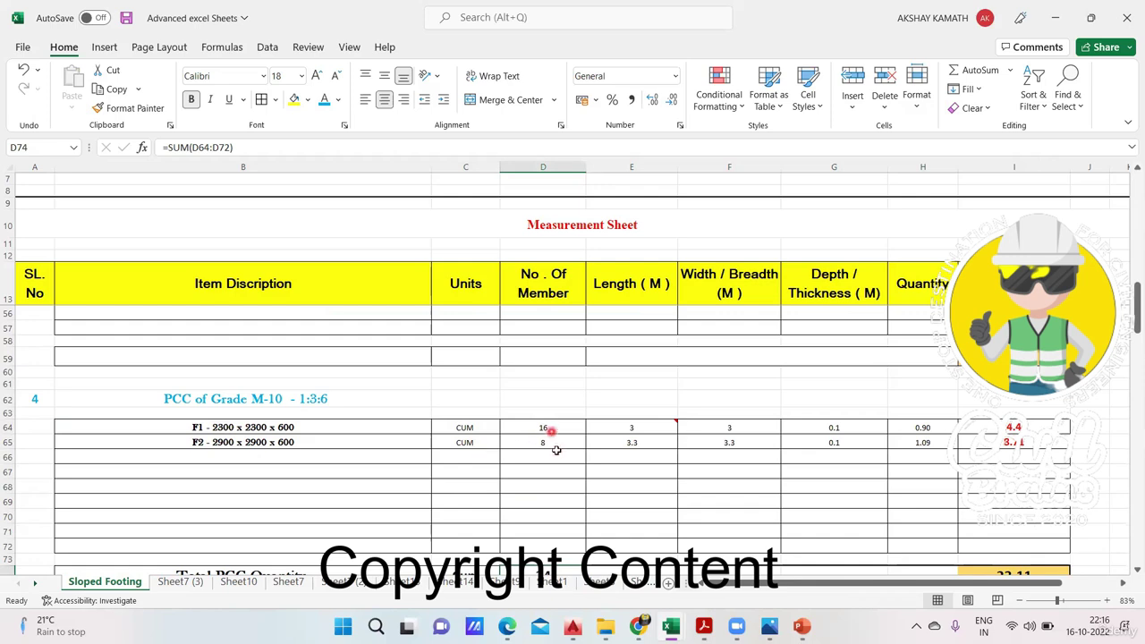
pyautogui.scroll(-1, 567, 472)
pyautogui.scroll(1, 620, 458)
# Set the F1 PCC length formula to =2.3+0.075+0.075 and fill it into the F1 width cell.
pyautogui.click(656, 427)
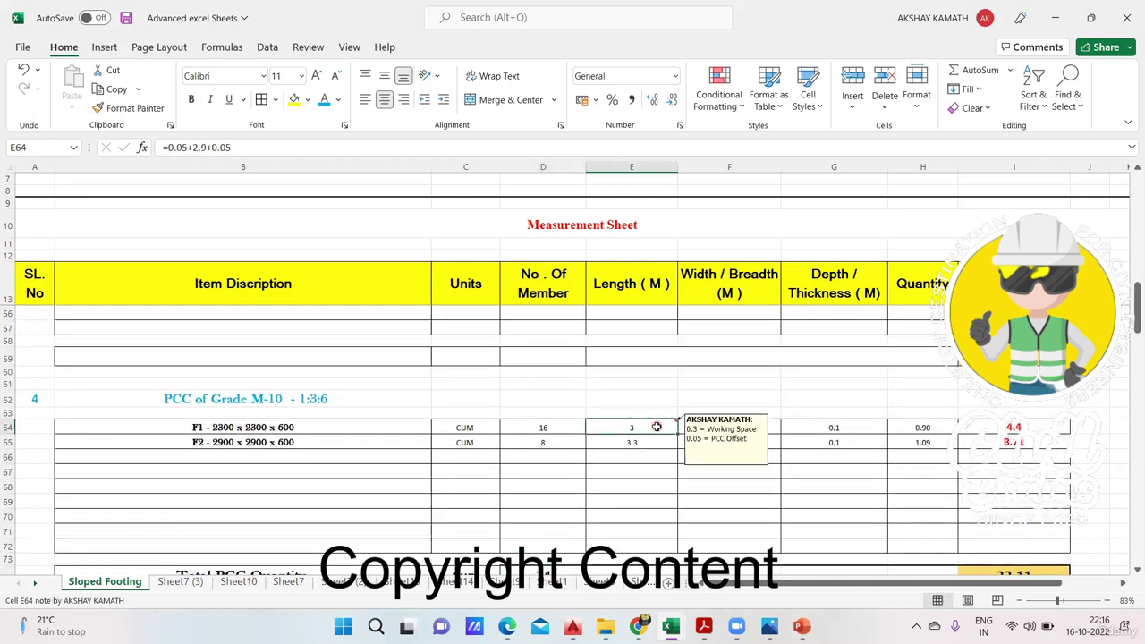
pyautogui.click(205, 147)
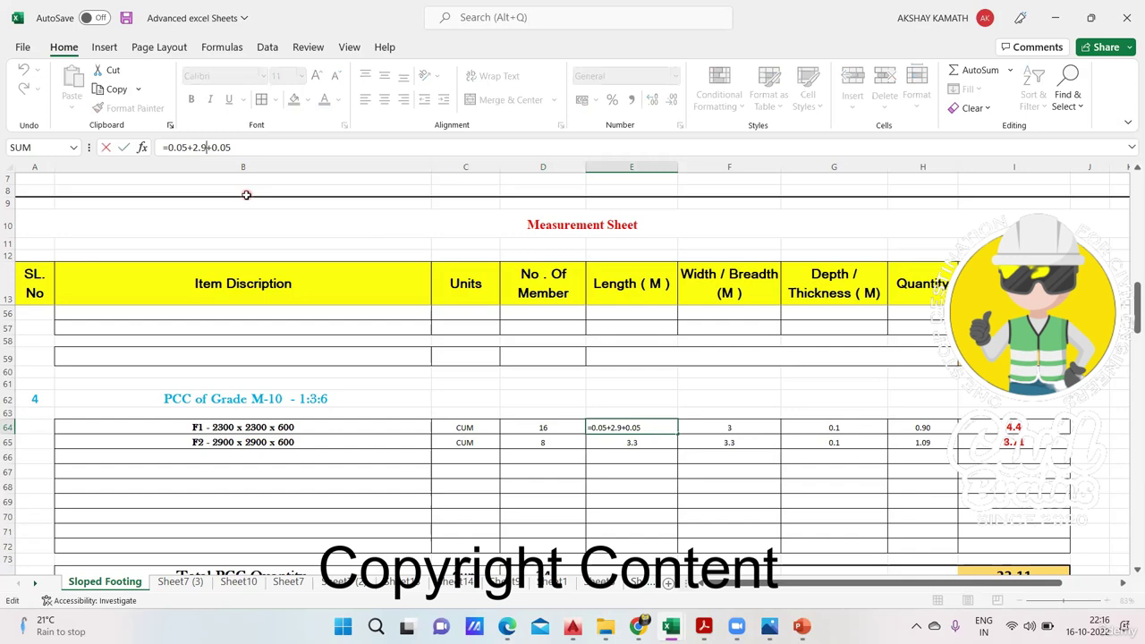
pyautogui.click(267, 143)
pyautogui.press('BackSpace')
pyautogui.press('BackSpace')
pyautogui.press('BackSpace')
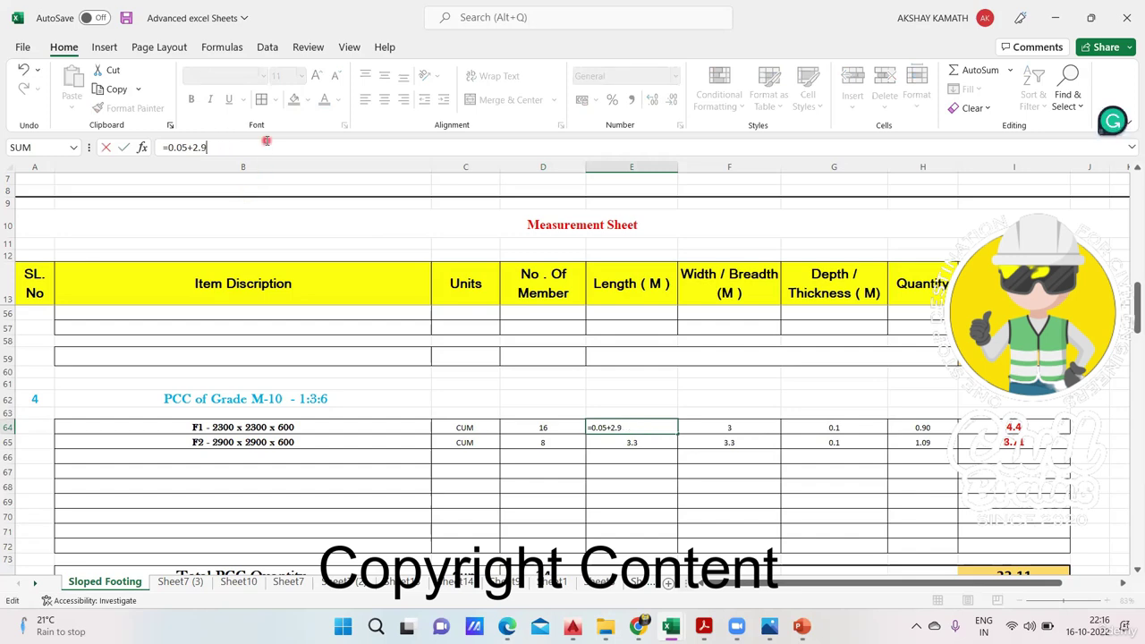
pyautogui.press('BackSpace')
pyautogui.press('BackSpace')
pyautogui.press('BackSpace')
pyautogui.write('75+')
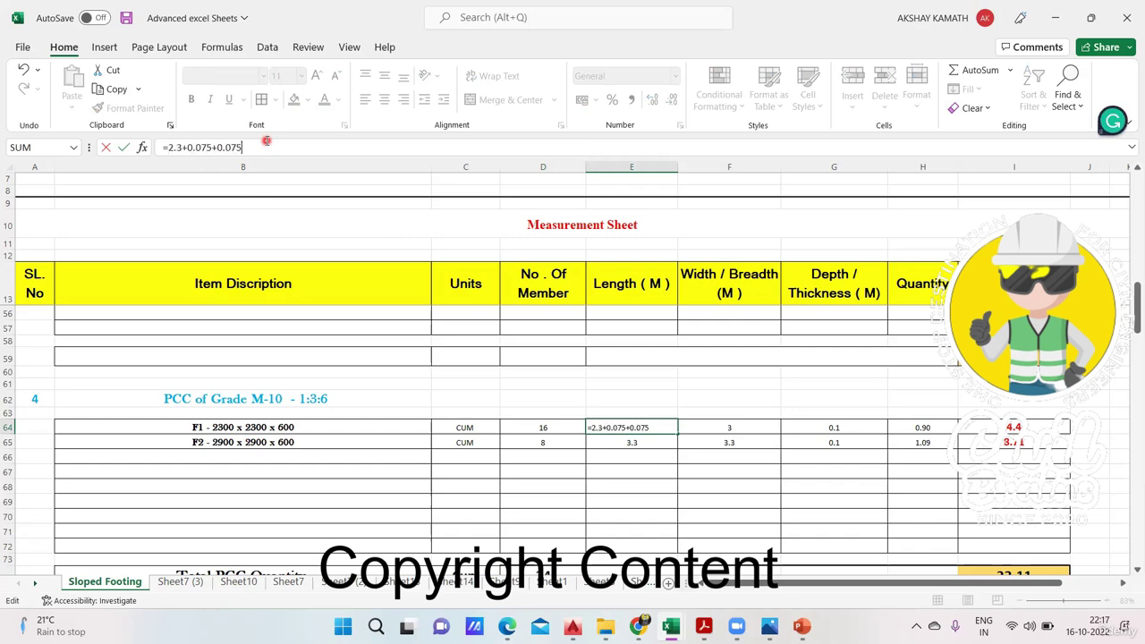
pyautogui.press('Return')
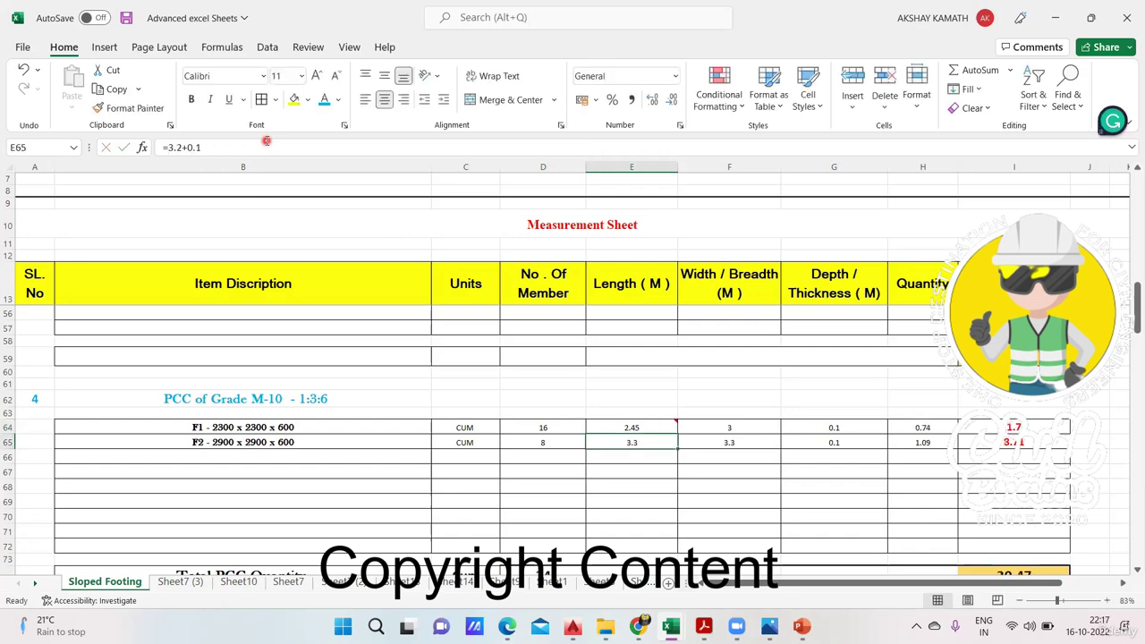
pyautogui.click(668, 431)
pyautogui.moveTo(677, 431); pyautogui.dragTo(747, 431)
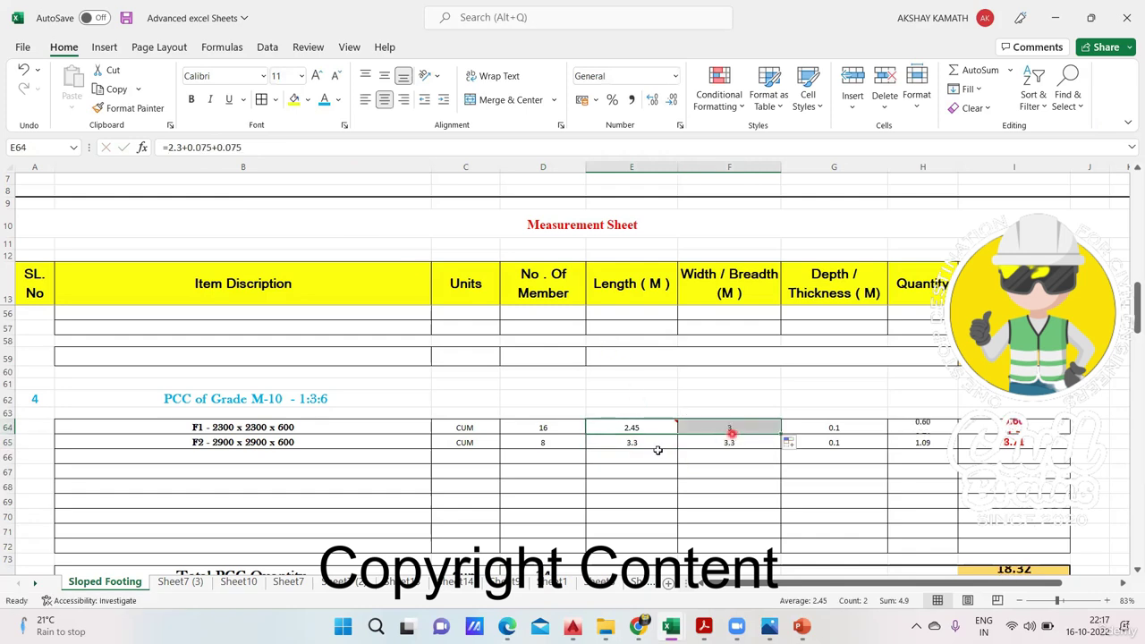
# Set the F2 PCC length formula to =2.9+0.075+0.075 and fill it into the F2 width cell.
pyautogui.doubleClick(641, 438)
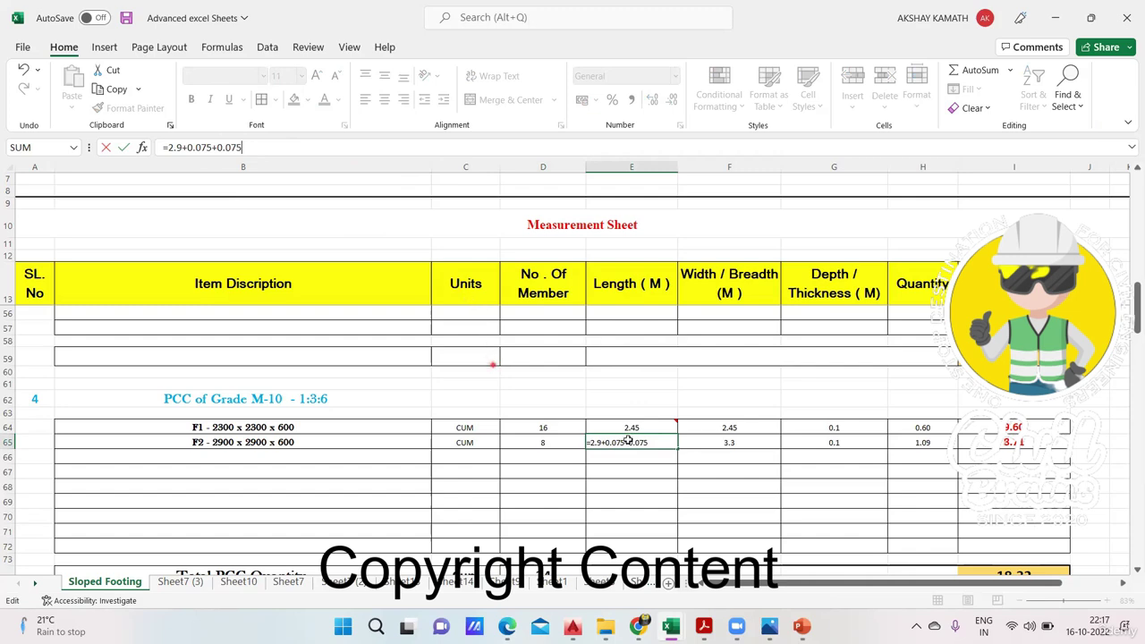
pyautogui.hotkey('ctrl', 'Return')
pyautogui.moveTo(675, 449); pyautogui.dragTo(741, 450)
# Select the F1 PCC depth cell, check the PCC thickness on the Sloped Footing 02 drawing in Photos, and return to Excel.
pyautogui.click(850, 426)
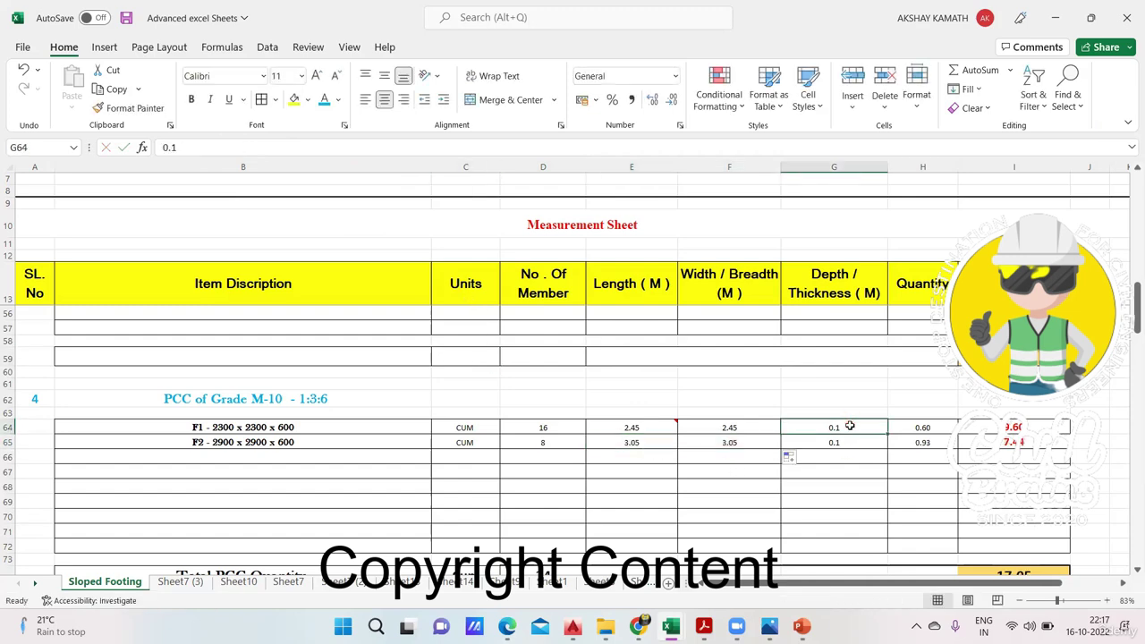
pyautogui.moveTo(769, 626)
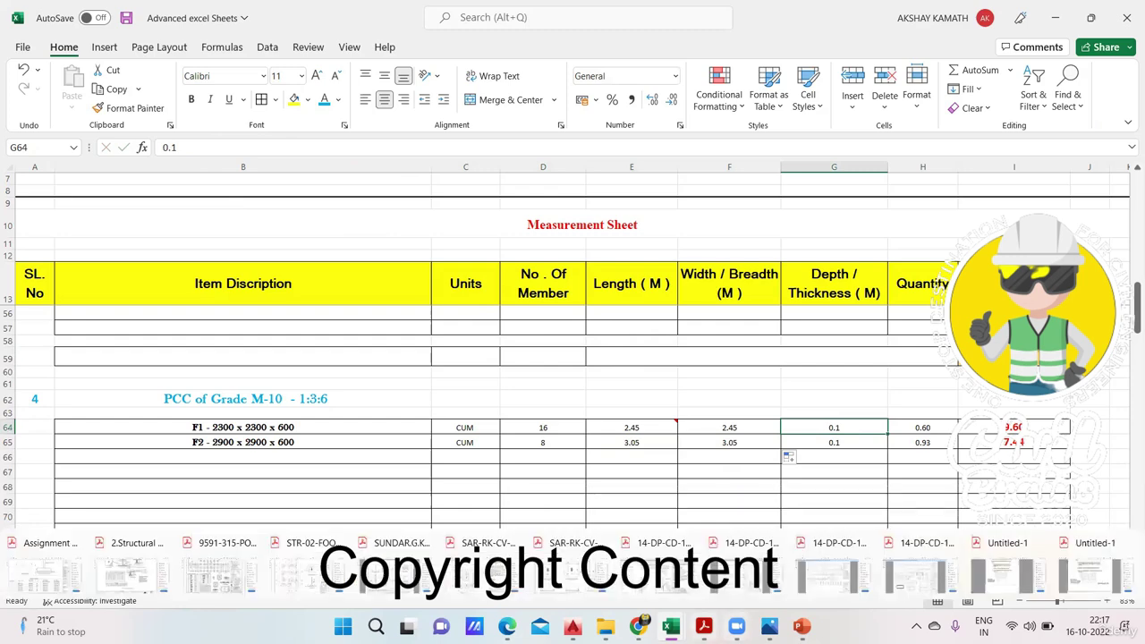
pyautogui.click(590, 559)
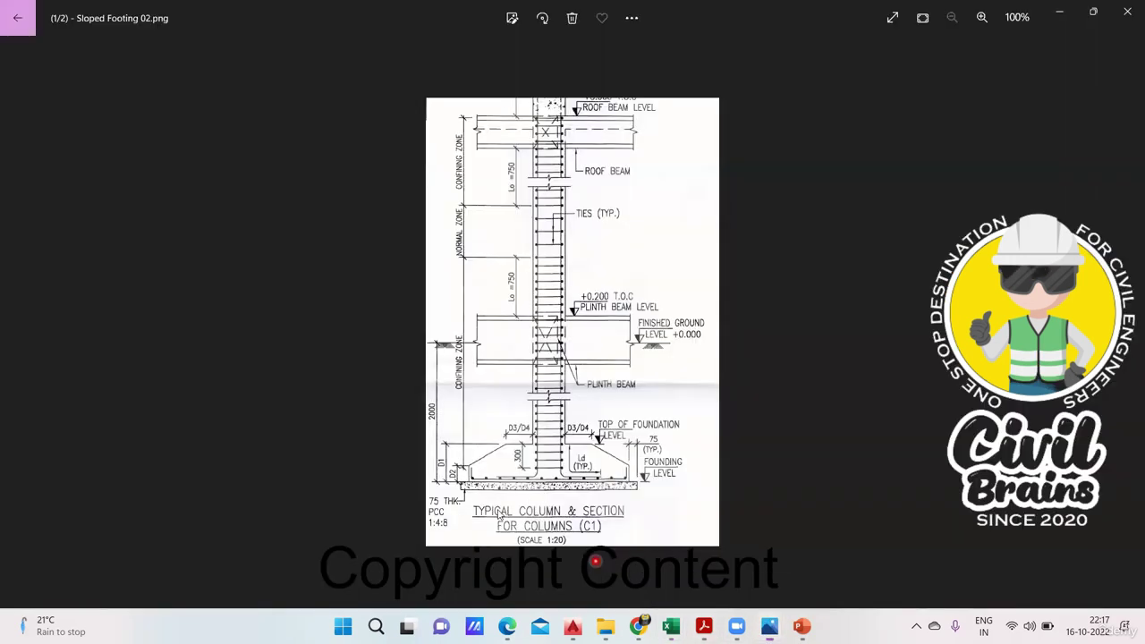
pyautogui.scroll(4, 469, 508)
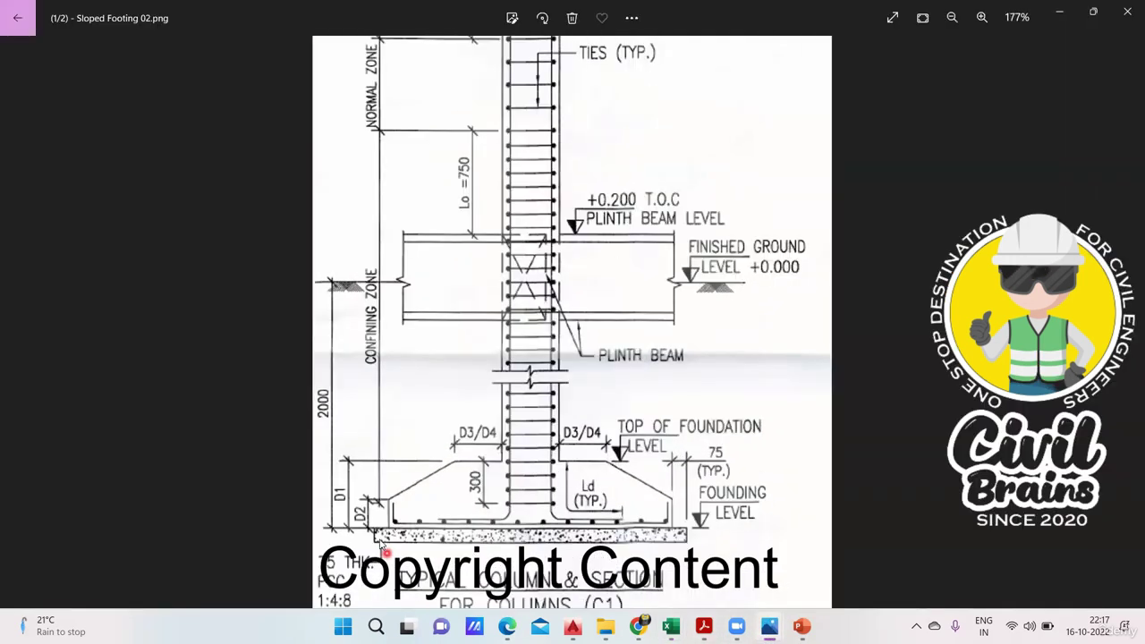
pyautogui.moveTo(671, 626)
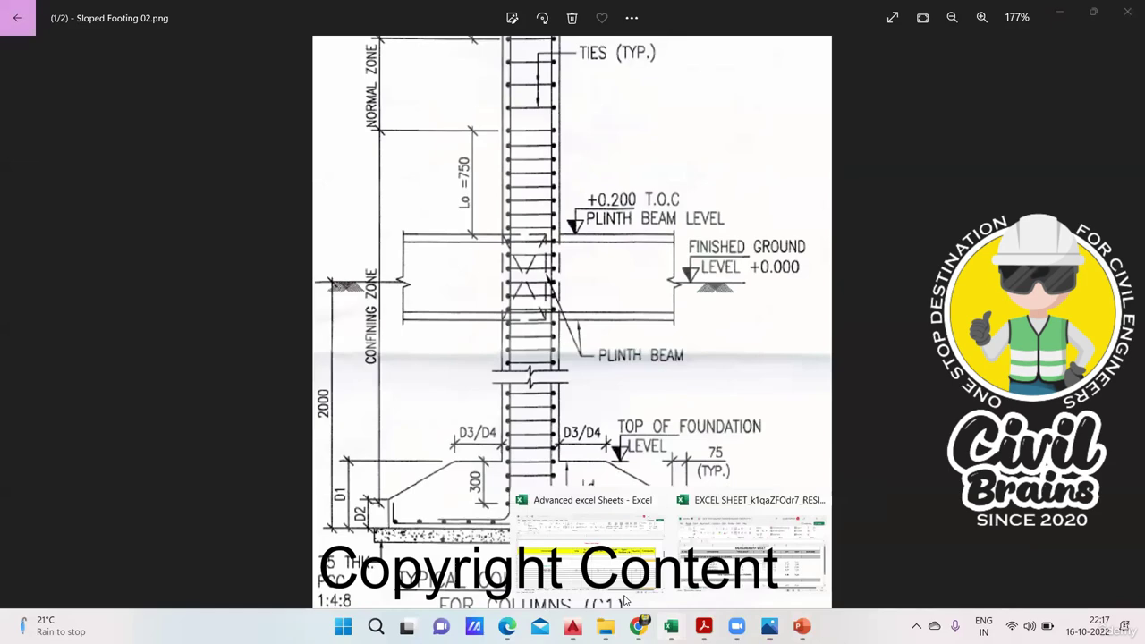
pyautogui.click(592, 559)
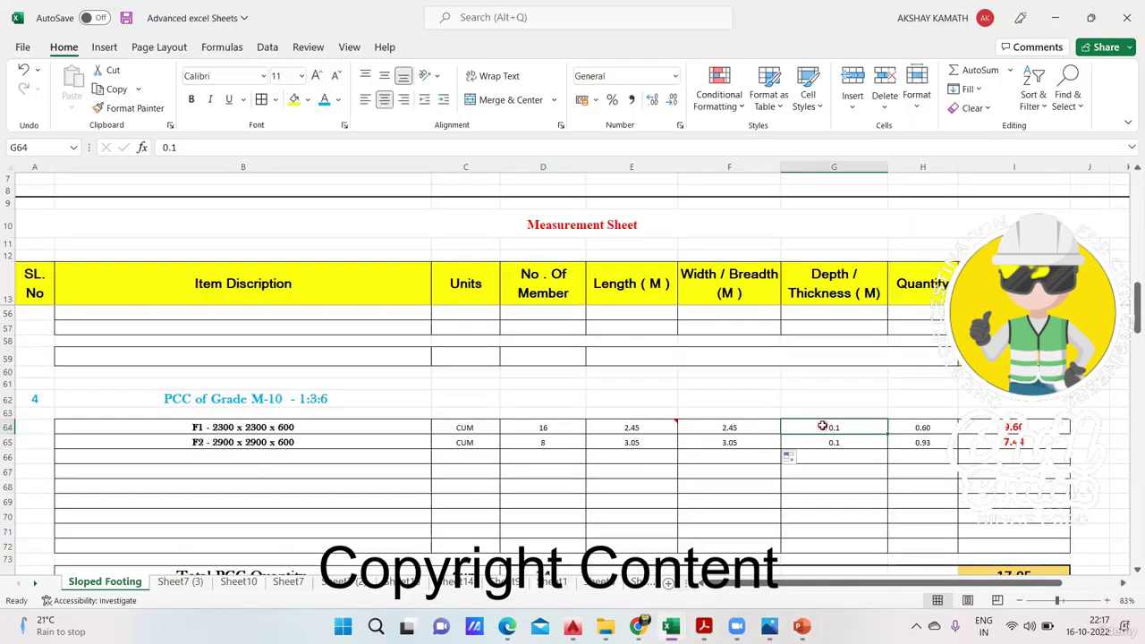
# Set the F1 PCC depth to 0.075 and fill the value down to F2.
pyautogui.write('0.075')
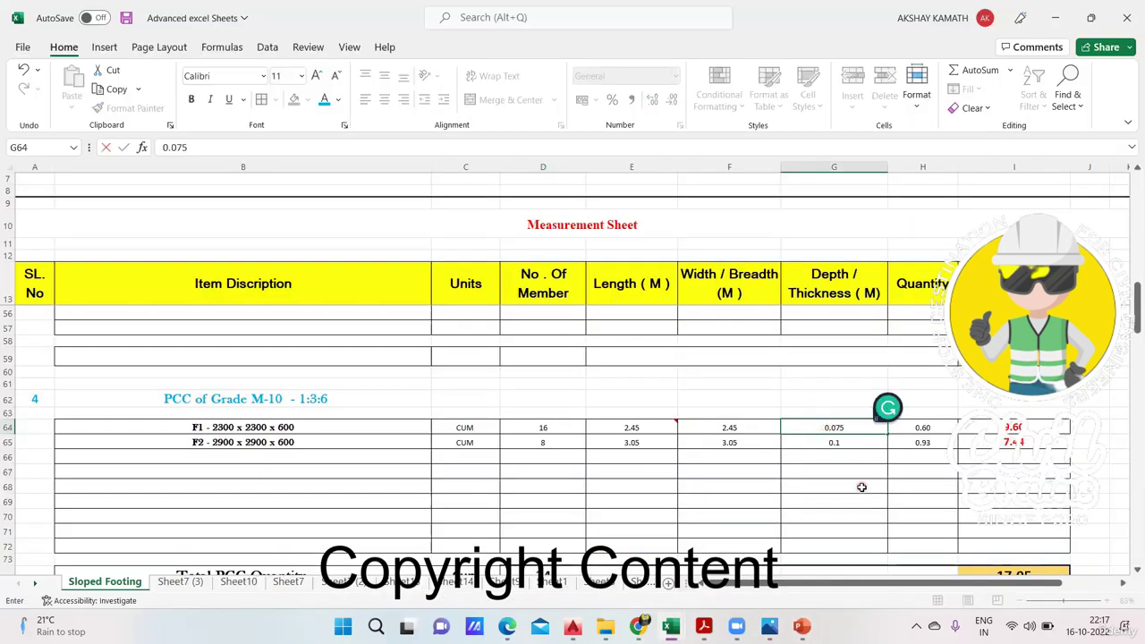
pyautogui.click(880, 431)
pyautogui.moveTo(887, 434); pyautogui.dragTo(887, 455)
# Copy the F1 and F2 descriptions, units and member counts from the PCC section into the first two Footing Shuttering Quantity rows.
pyautogui.scroll(-2, 887, 454)
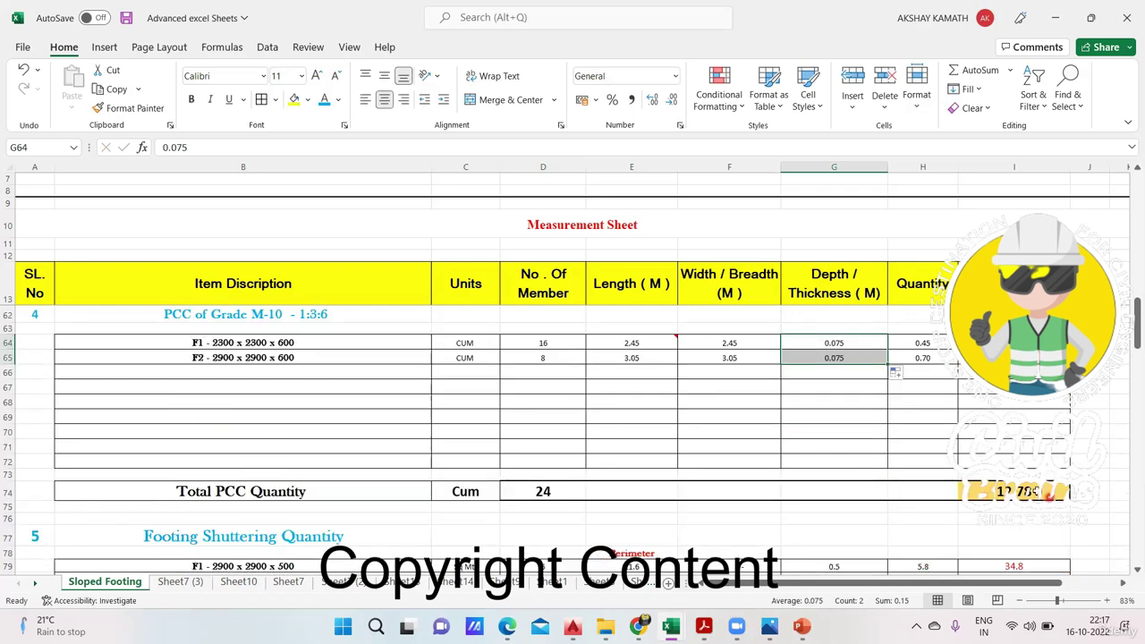
pyautogui.scroll(-1, 1048, 495)
pyautogui.scroll(-1, 1009, 467)
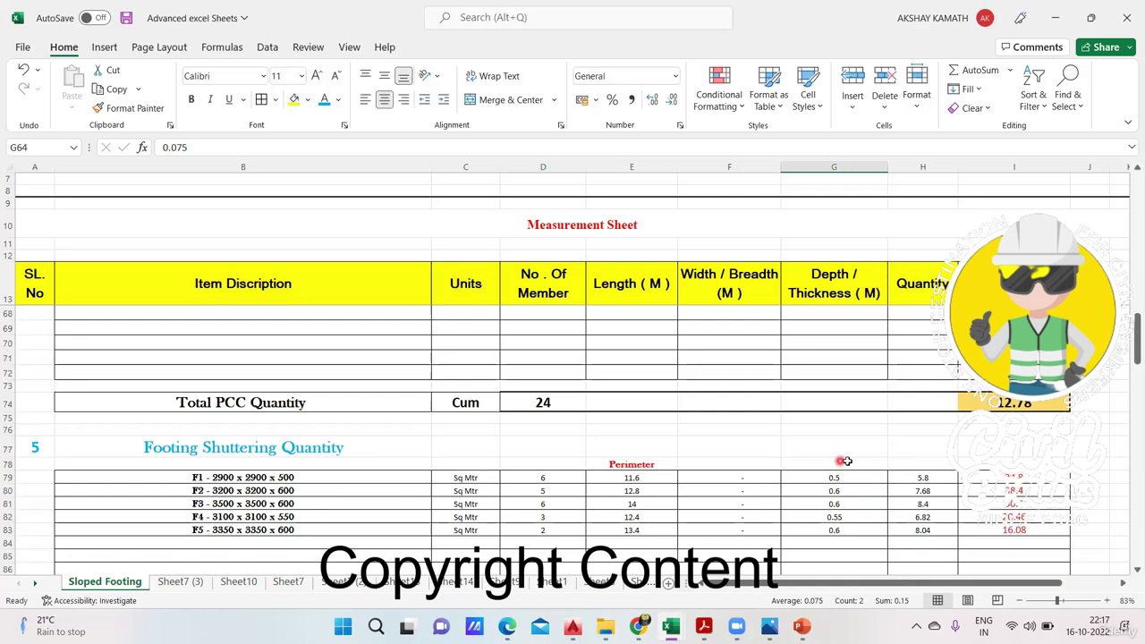
pyautogui.scroll(-2, 365, 476)
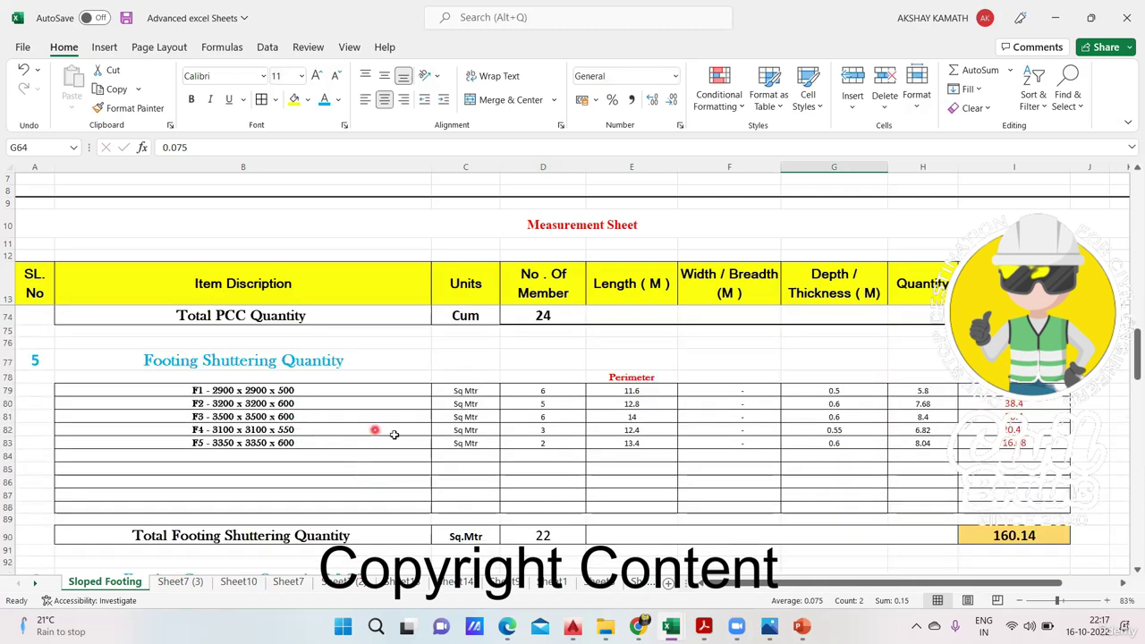
pyautogui.scroll(5, 394, 434)
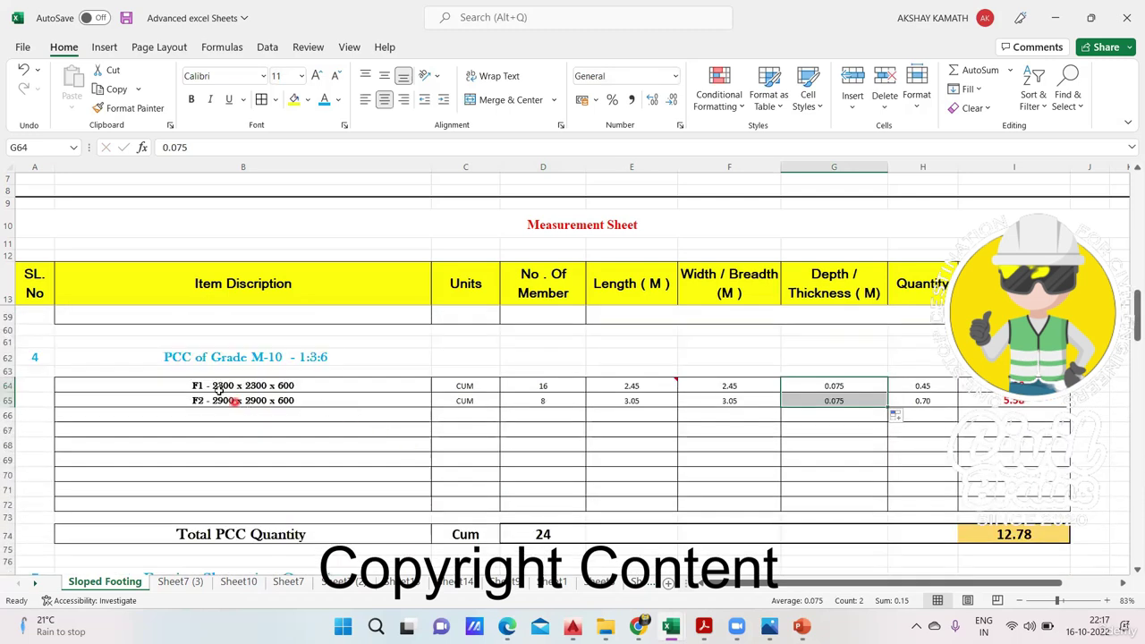
pyautogui.moveTo(218, 390); pyautogui.dragTo(973, 397)
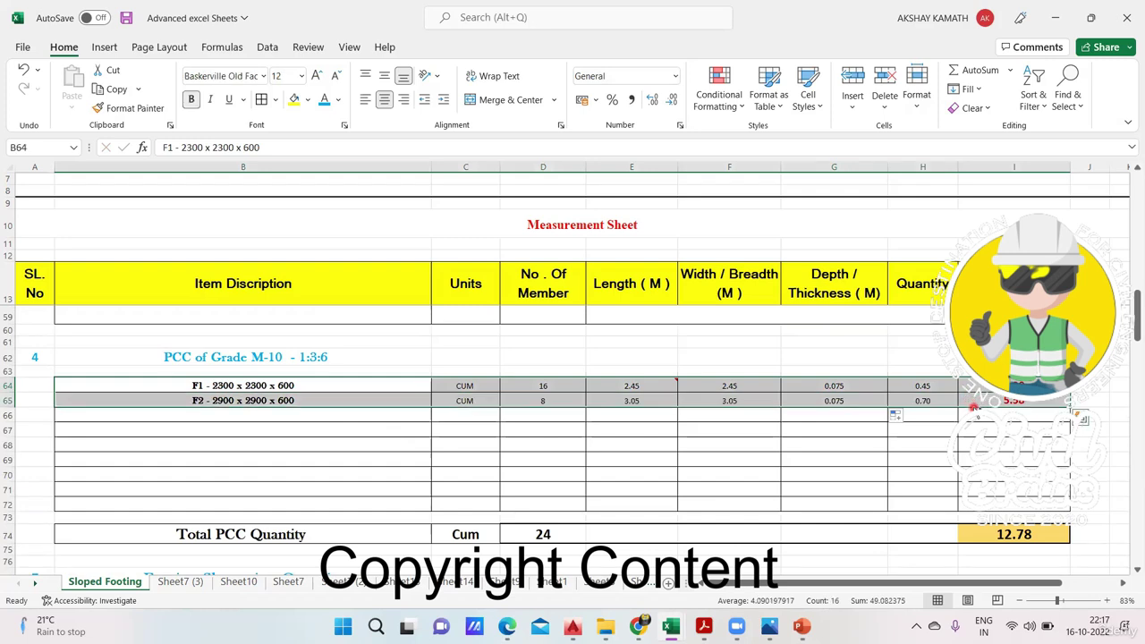
pyautogui.click(555, 478)
pyautogui.click(383, 389)
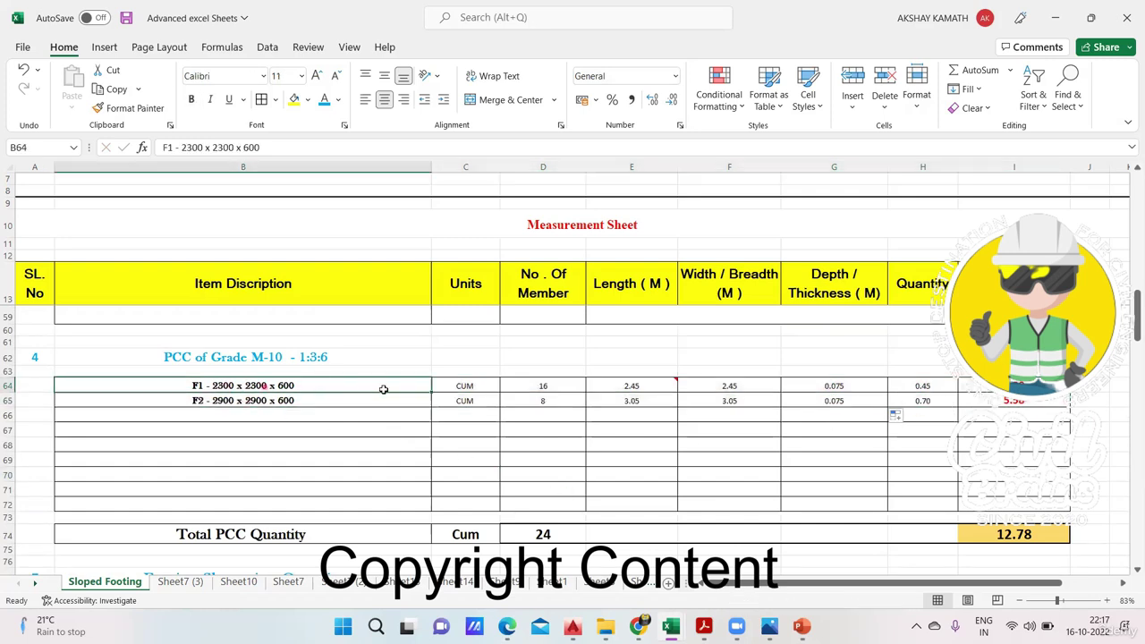
pyautogui.moveTo(383, 389); pyautogui.dragTo(509, 403)
pyautogui.hotkey('ctrl', 'c')
pyautogui.scroll(-4, 501, 420)
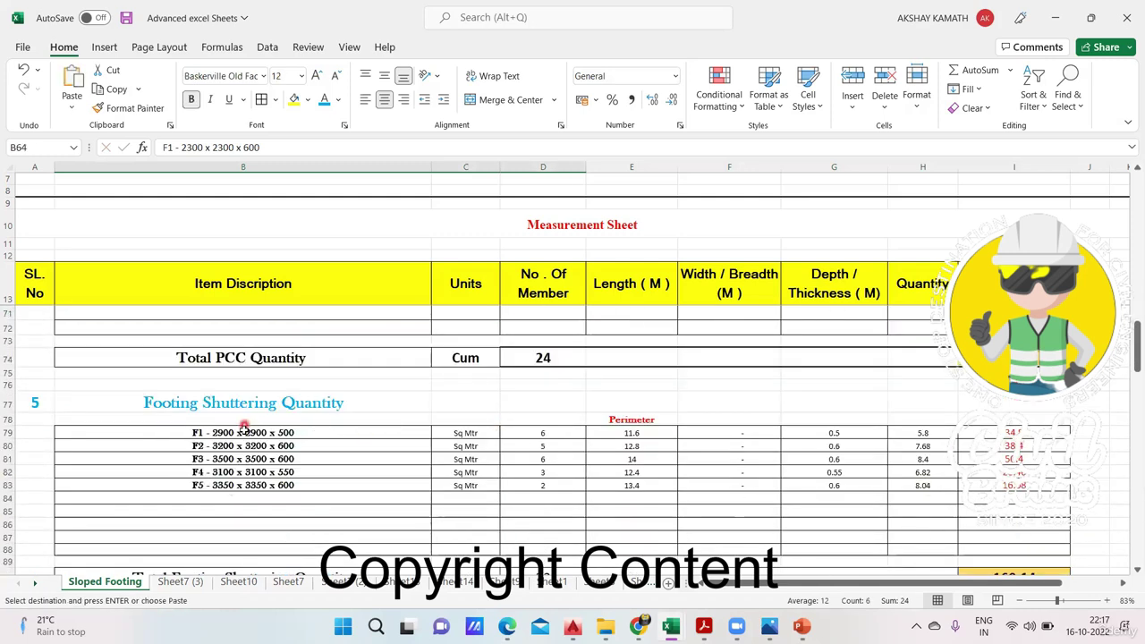
pyautogui.click(244, 432)
pyautogui.hotkey('ctrl', 'v')
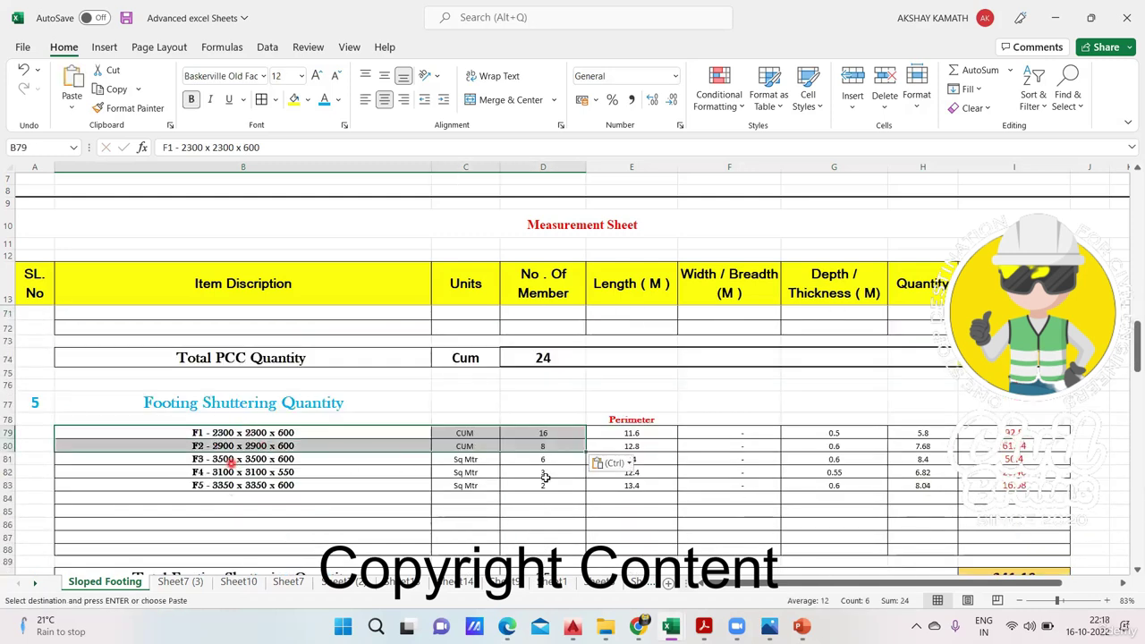
# Clear the F3 to F5 rows of the Footing Shuttering Quantity section.
pyautogui.moveTo(231, 463); pyautogui.dragTo(978, 481)
pyautogui.press('Escape')
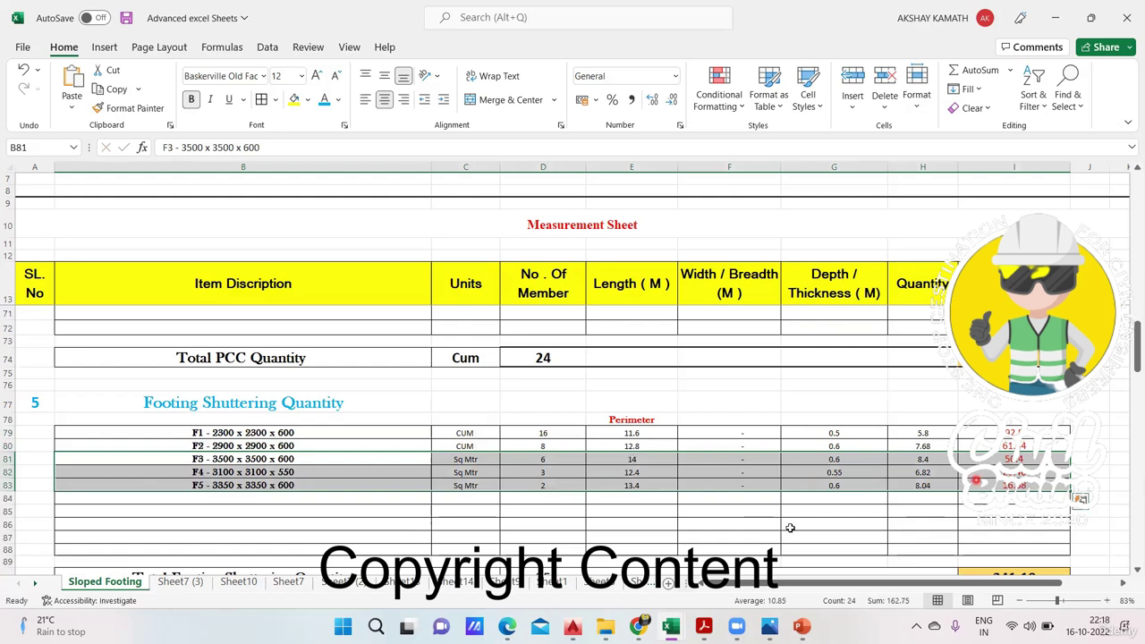
pyautogui.press('Delete')
# Set the F1 shuttering unit to sq/mtr and fill it down to the F2 row.
pyautogui.click(481, 434)
pyautogui.write('s')
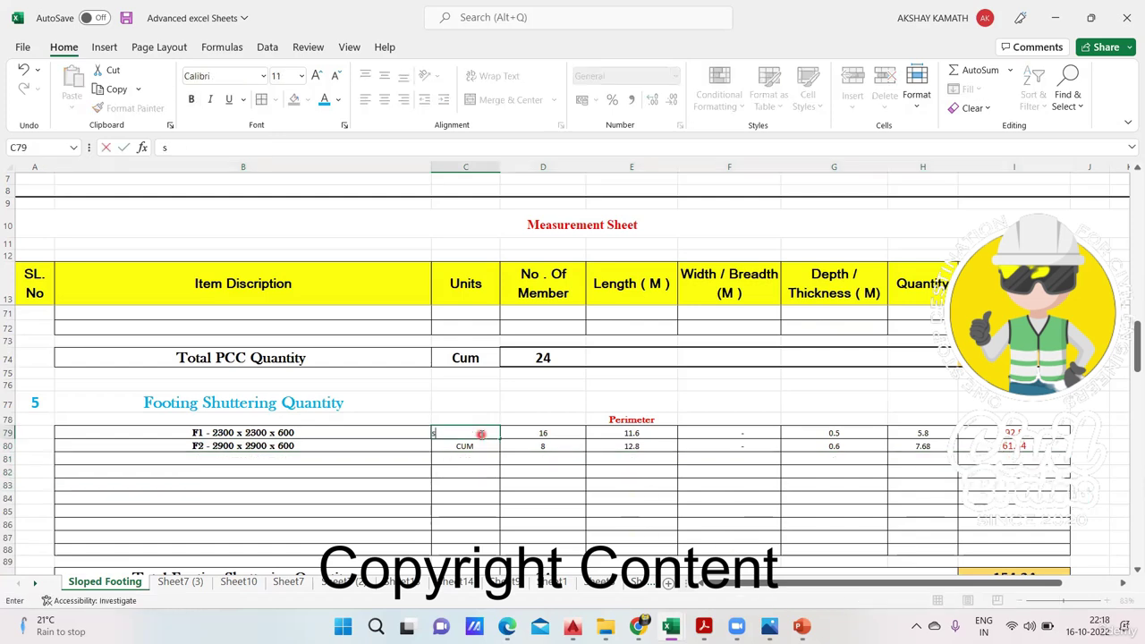
pyautogui.write('q/mtr')
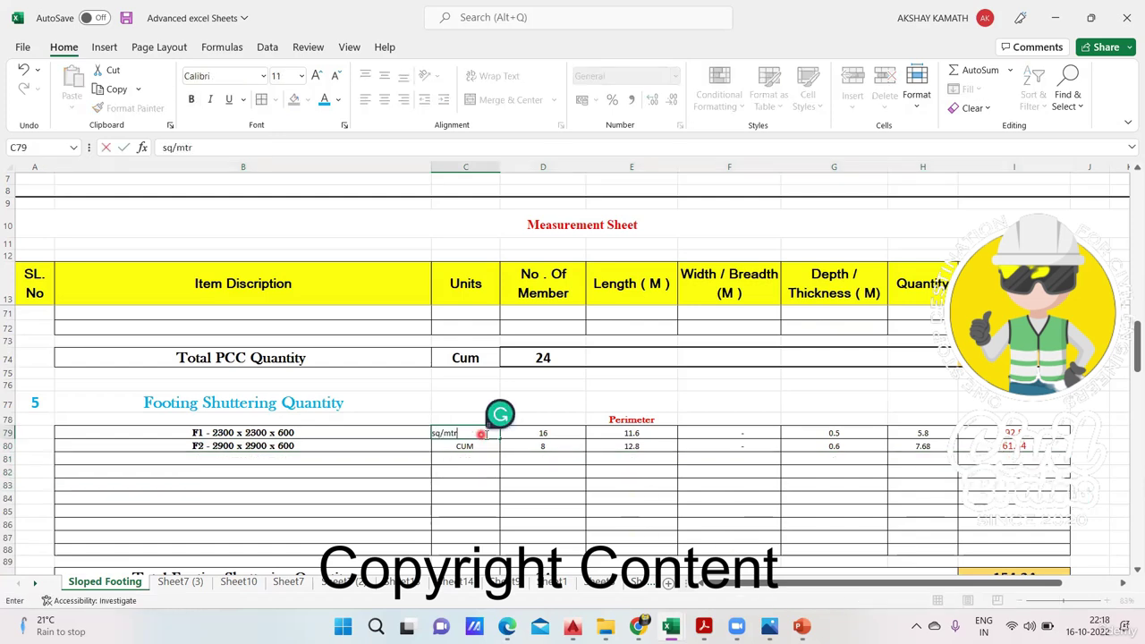
pyautogui.press('Return')
pyautogui.click(490, 436)
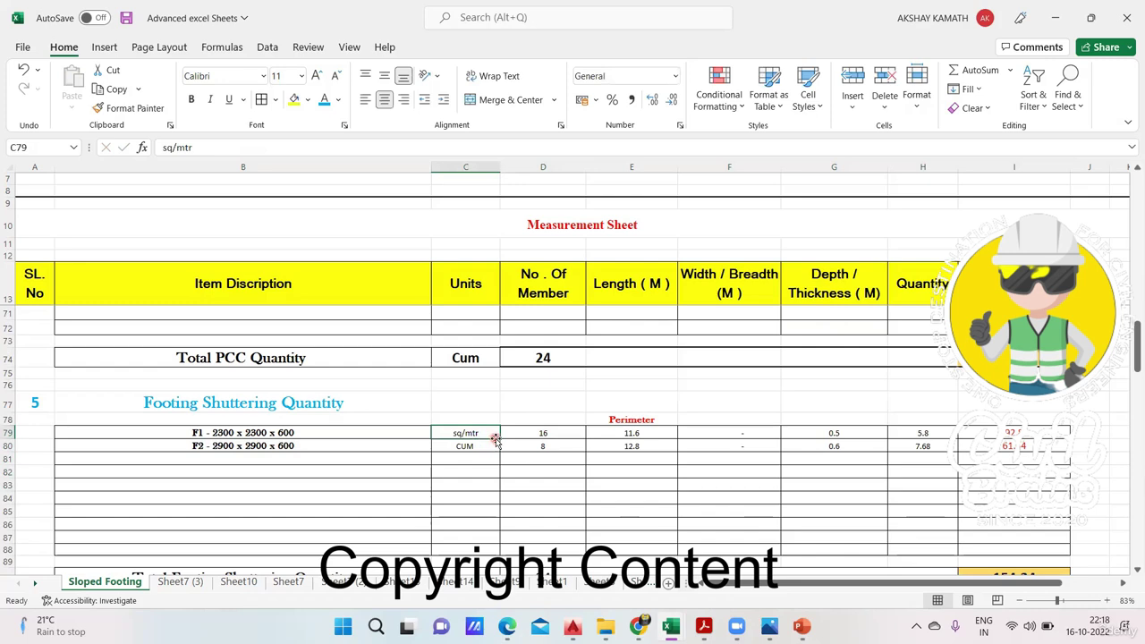
pyautogui.moveTo(495, 438); pyautogui.dragTo(496, 451)
pyautogui.click(509, 485)
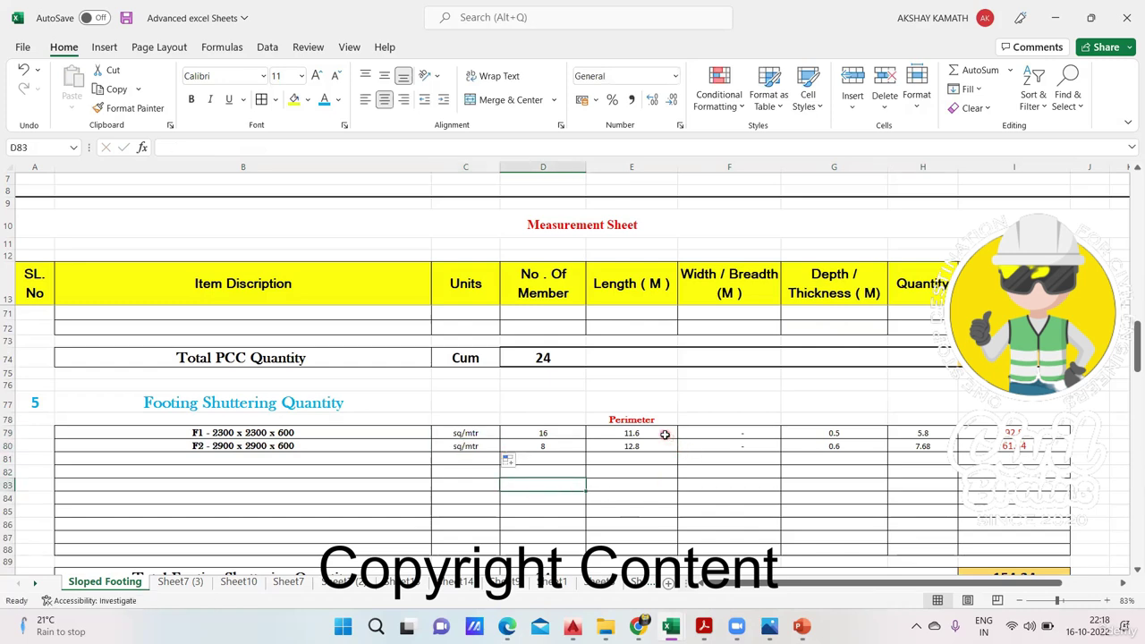
# Set the Footing Shuttering perimeter formulas to =4*2.3 for F1 and =4*2.9 for F2.
pyautogui.click(665, 434)
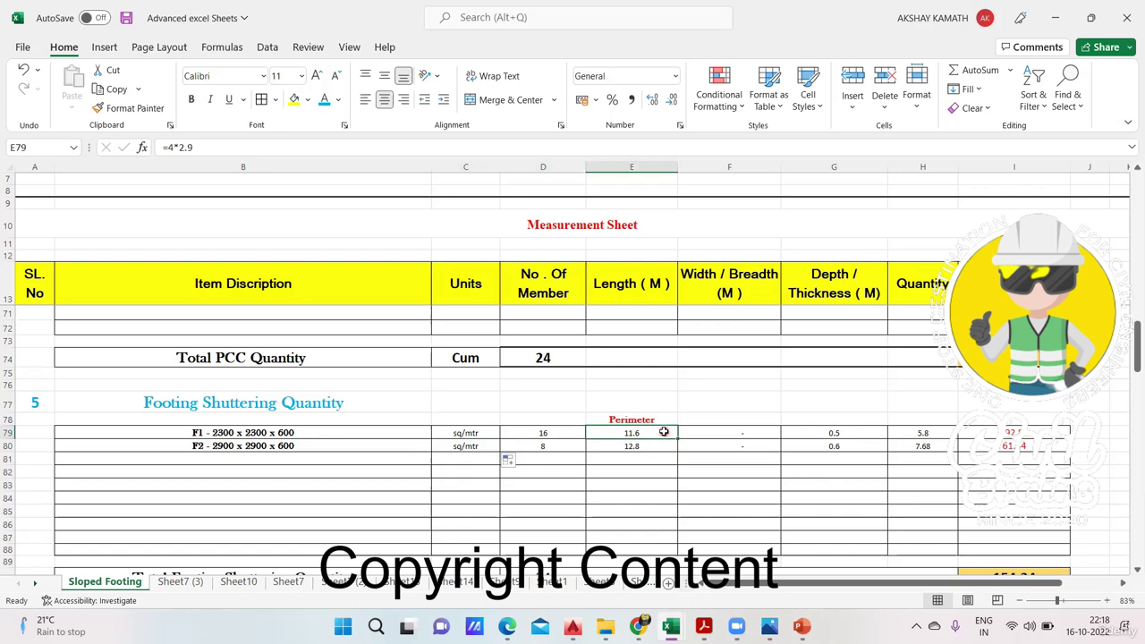
pyautogui.press('Down')
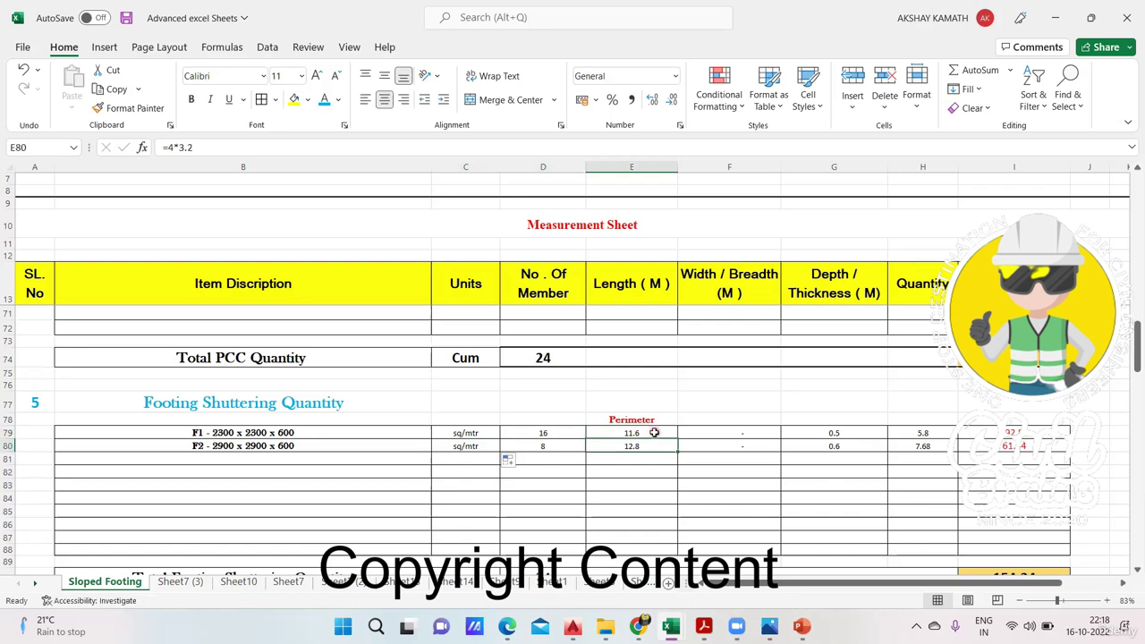
pyautogui.doubleClick(653, 433)
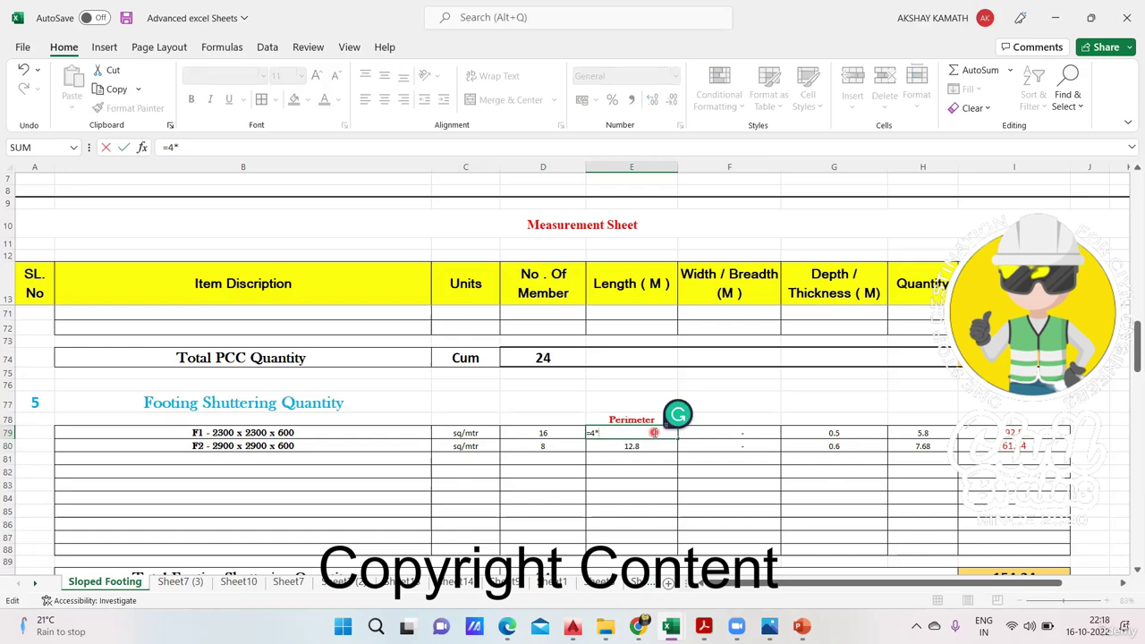
pyautogui.press('Return')
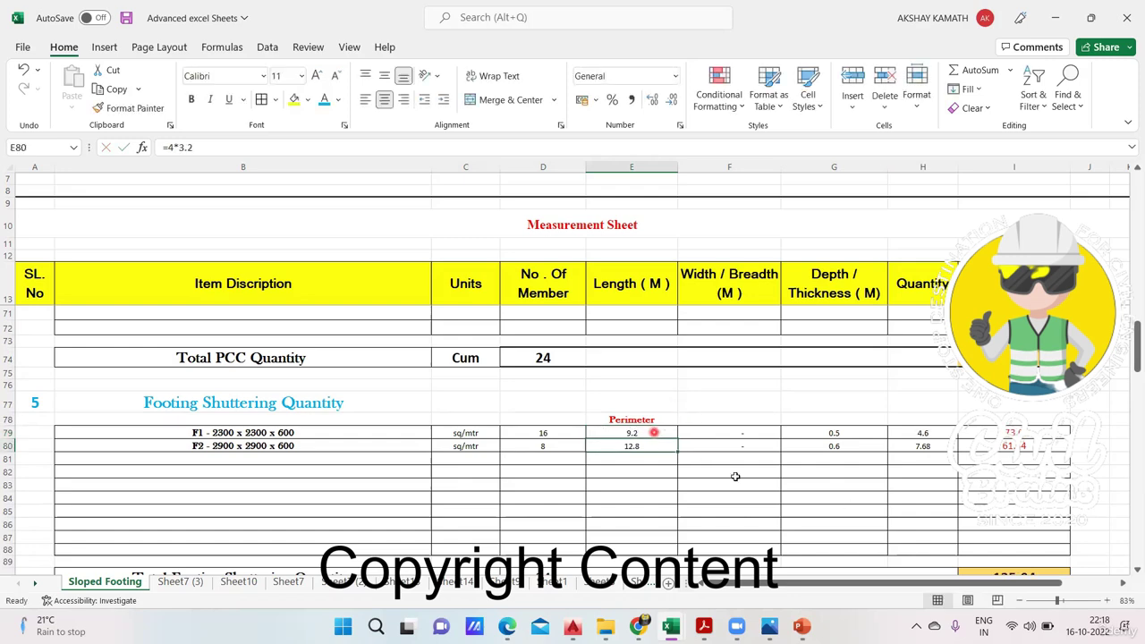
pyautogui.click(284, 148)
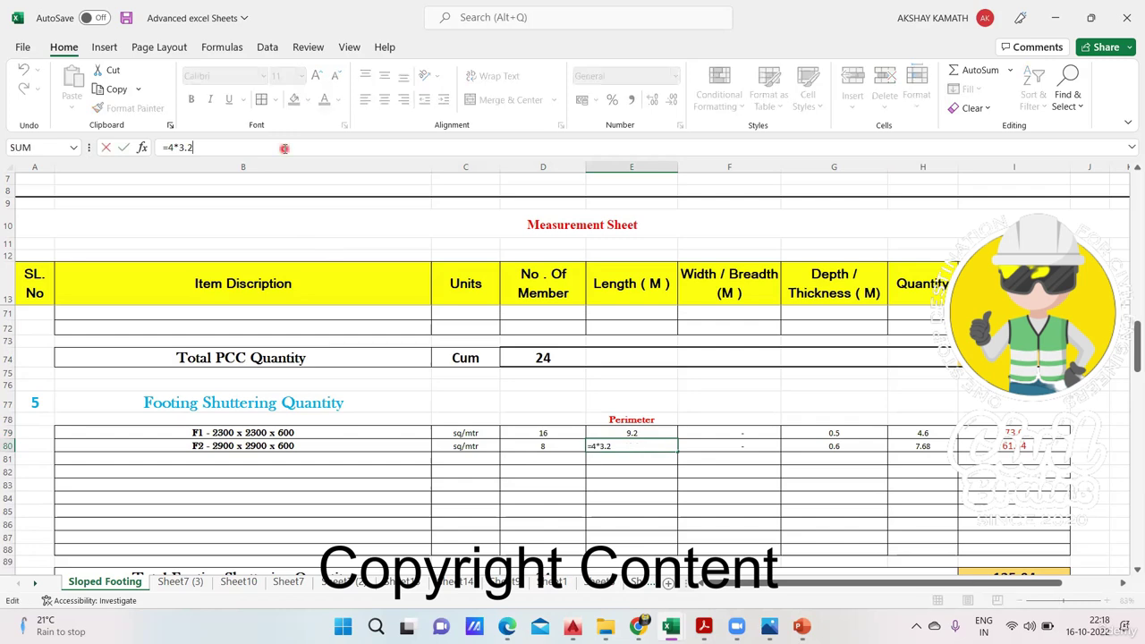
pyautogui.press('BackSpace')
pyautogui.press('BackSpace')
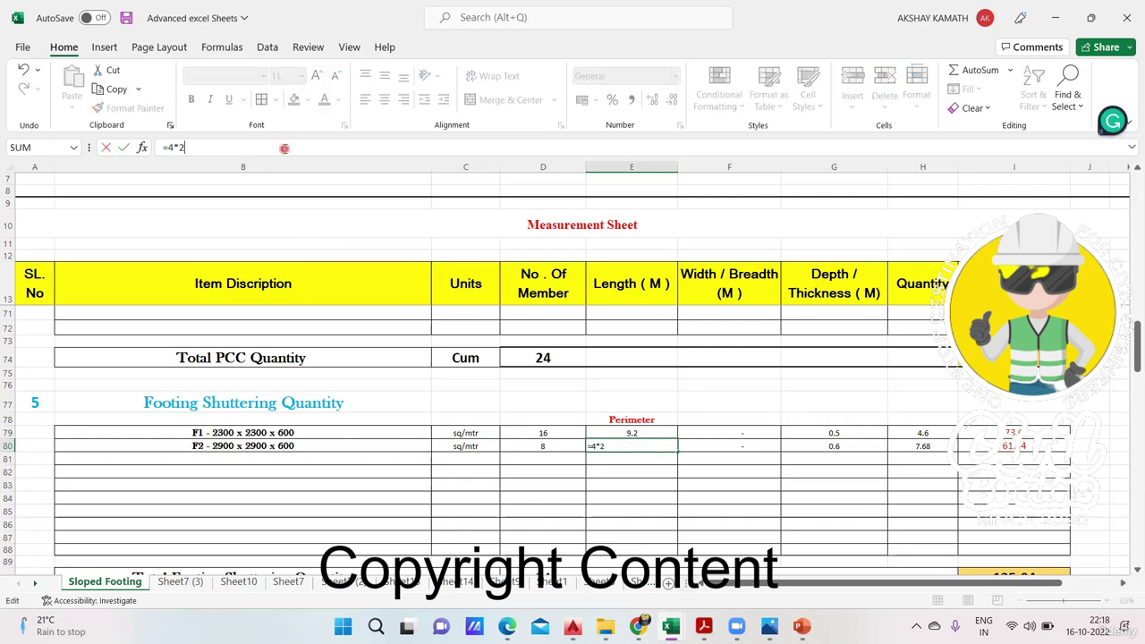
pyautogui.write('.9')
pyautogui.click(774, 525)
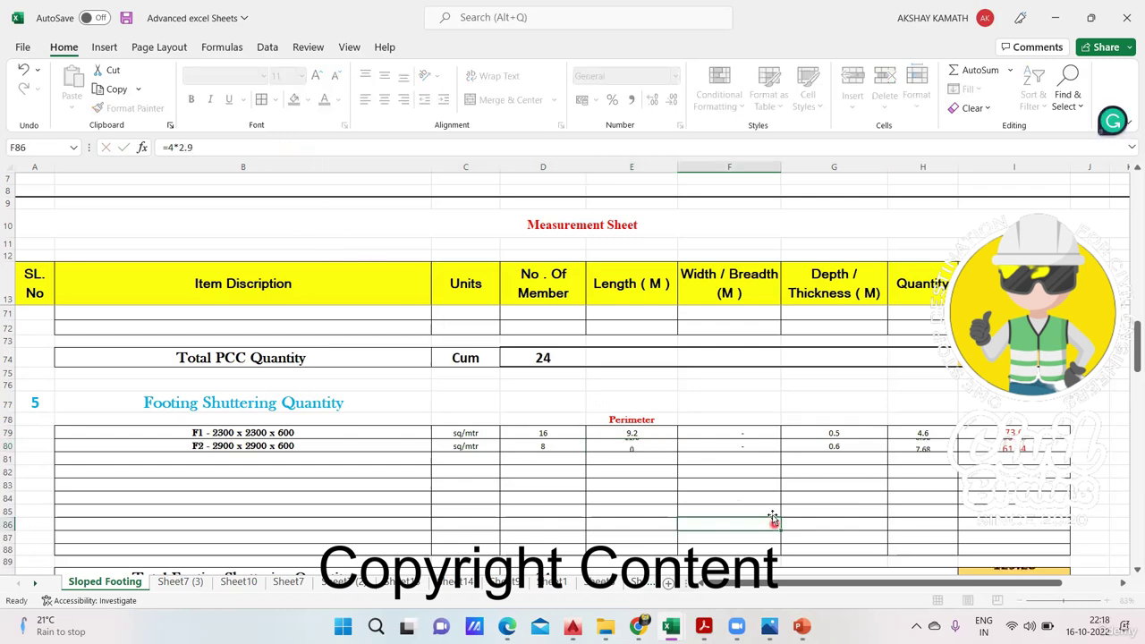
# Open the Sloped Footing 02 section drawing and mark the footing's vertical base portion and its D2 dimension.
pyautogui.click(834, 434)
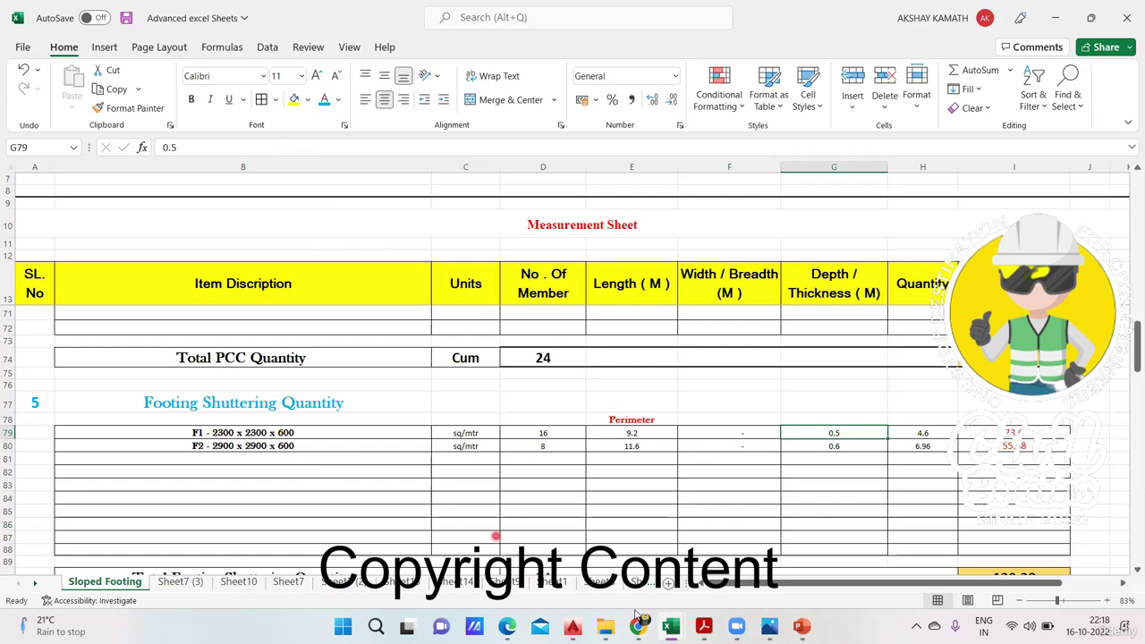
pyautogui.moveTo(703, 627)
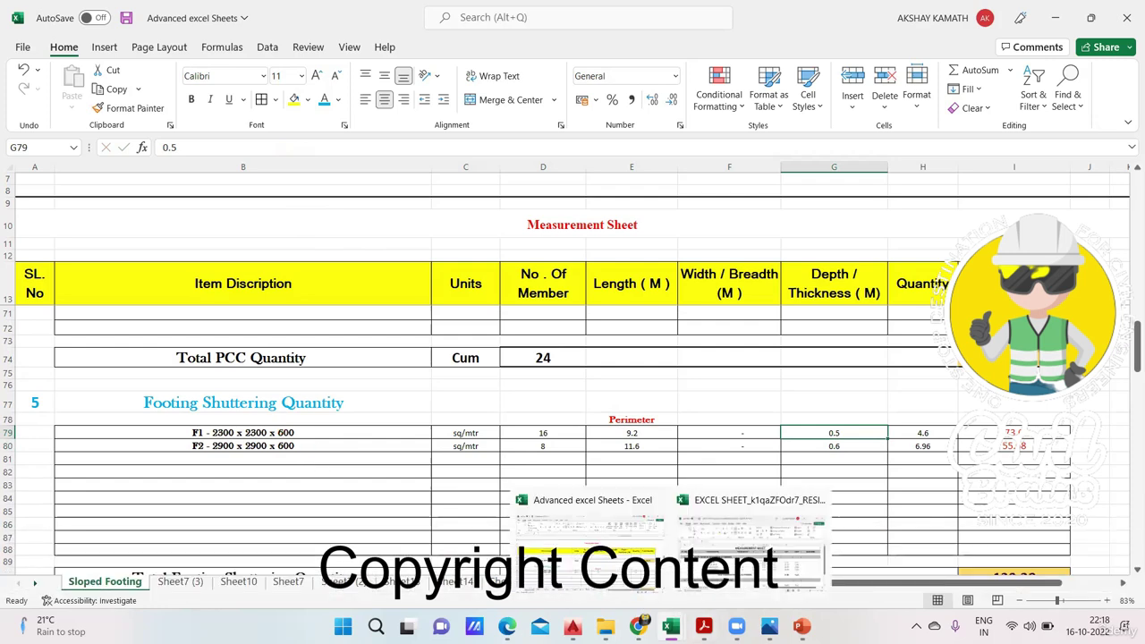
pyautogui.moveTo(769, 626)
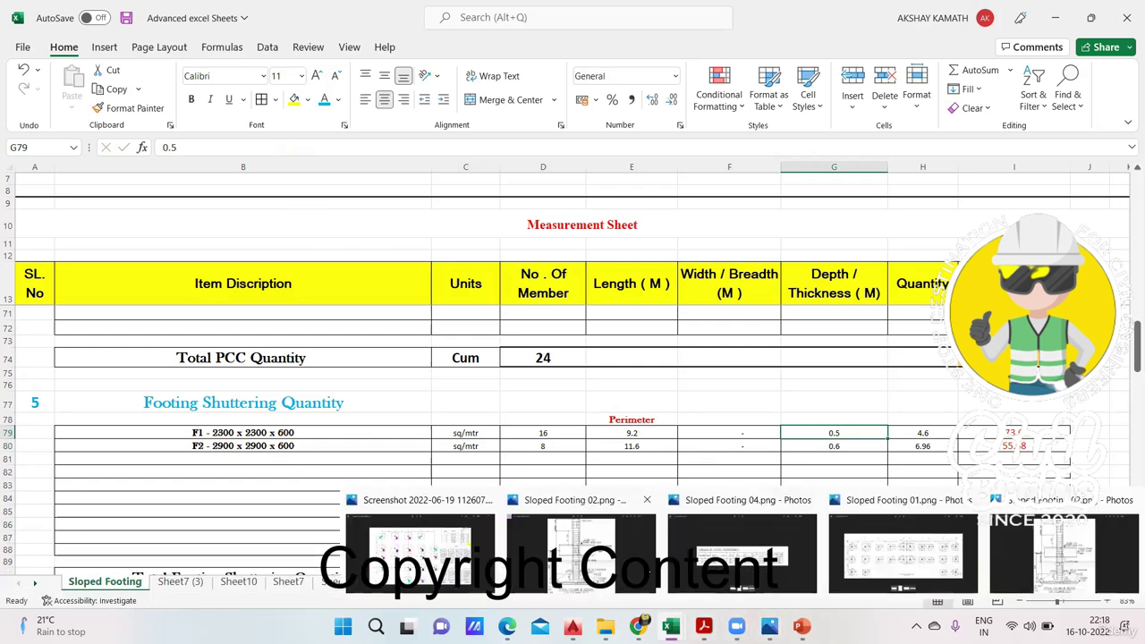
pyautogui.click(599, 569)
pyautogui.scroll(1, 390, 535)
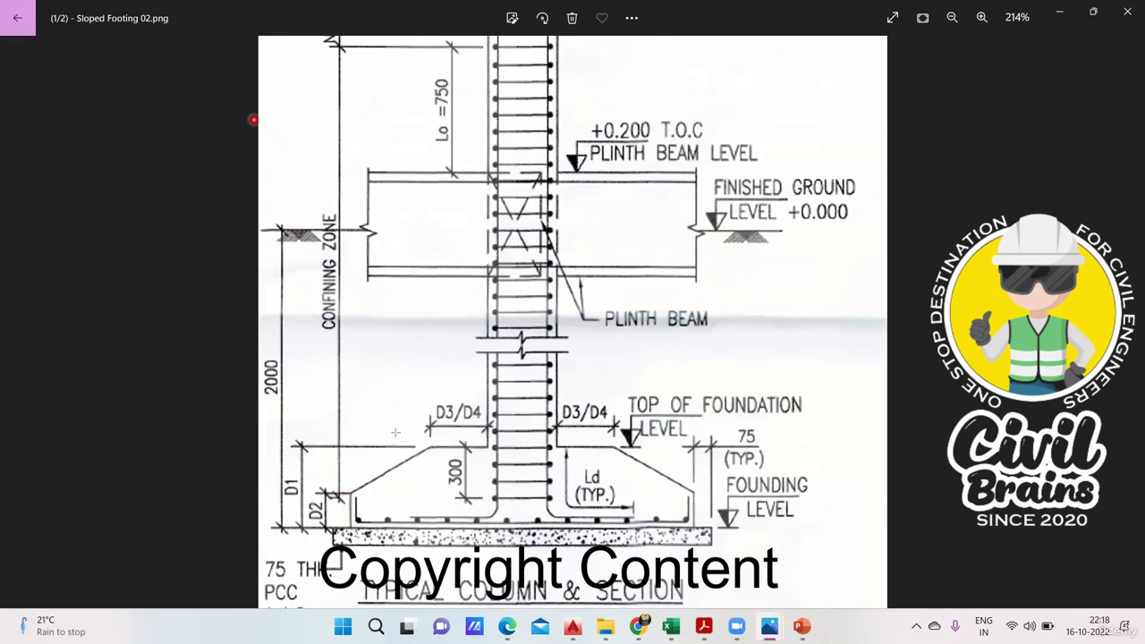
pyautogui.moveTo(472, 493); pyautogui.dragTo(694, 530)
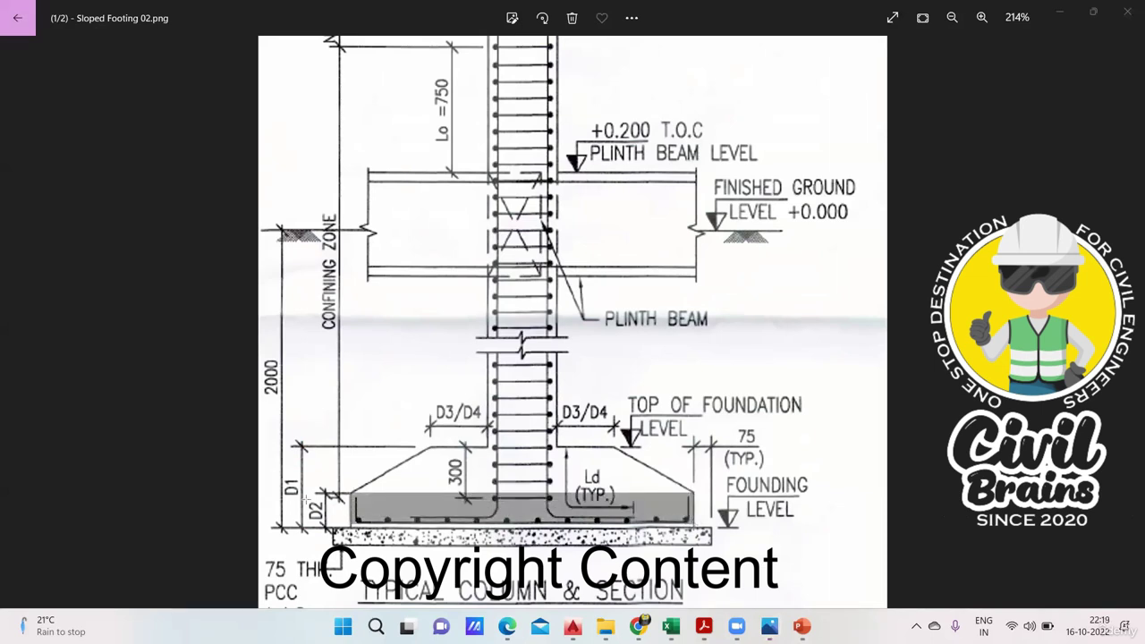
pyautogui.moveTo(307, 498); pyautogui.dragTo(329, 530)
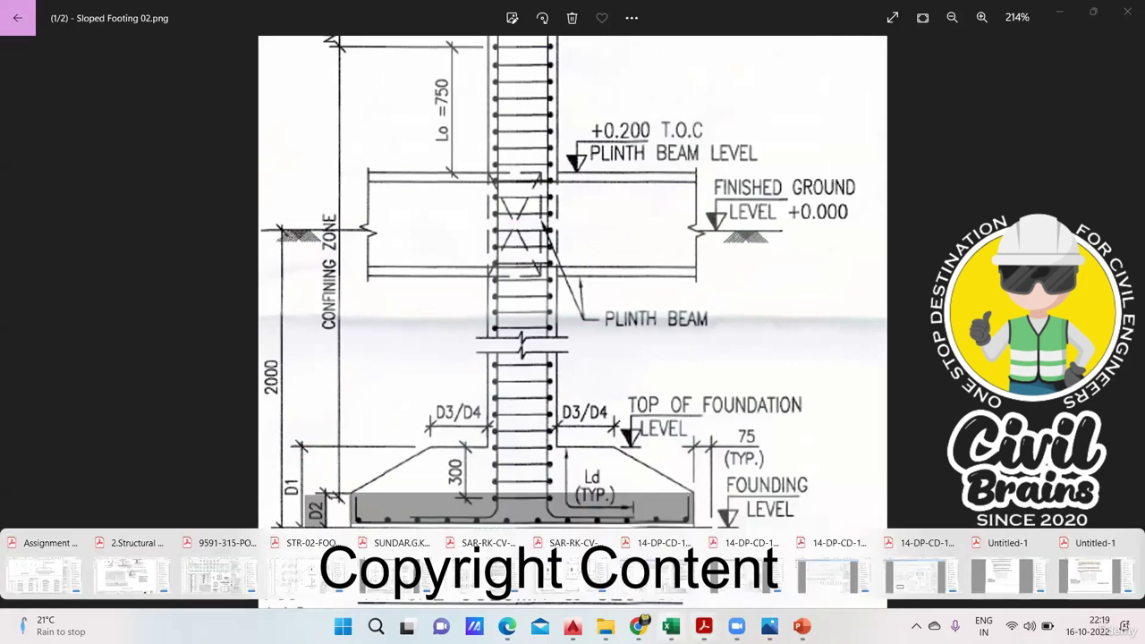
# View the sloped footing concrete photos in the PowerPoint presentation, and return to the Sloped Footing 02 section drawing.
pyautogui.click(806, 534)
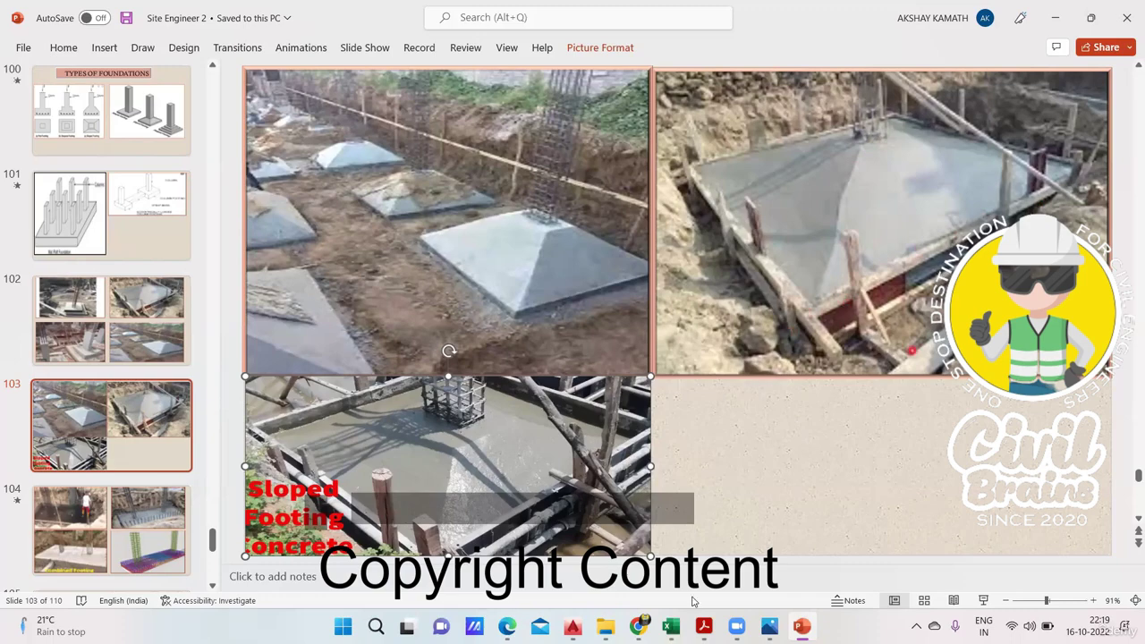
pyautogui.click(769, 627)
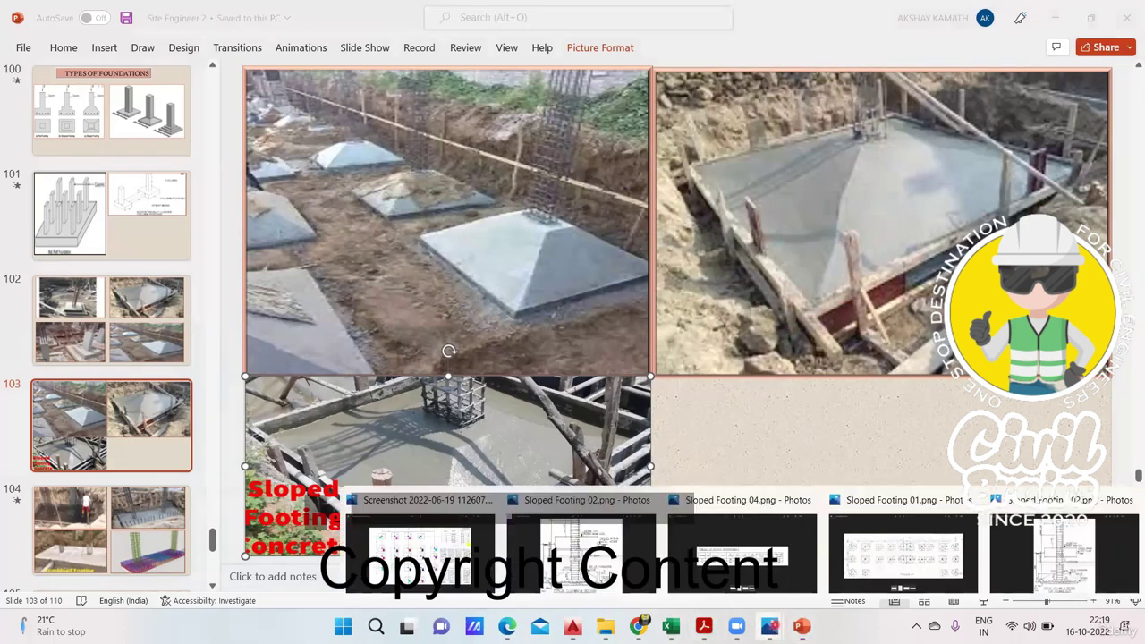
pyautogui.click(608, 569)
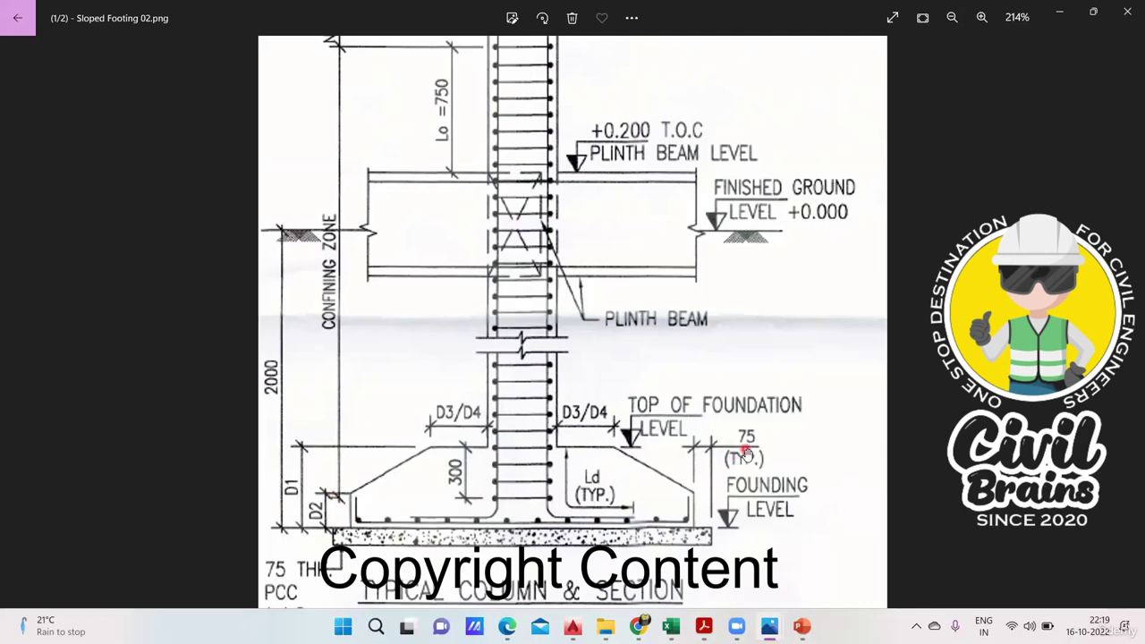
pyautogui.press('Right')
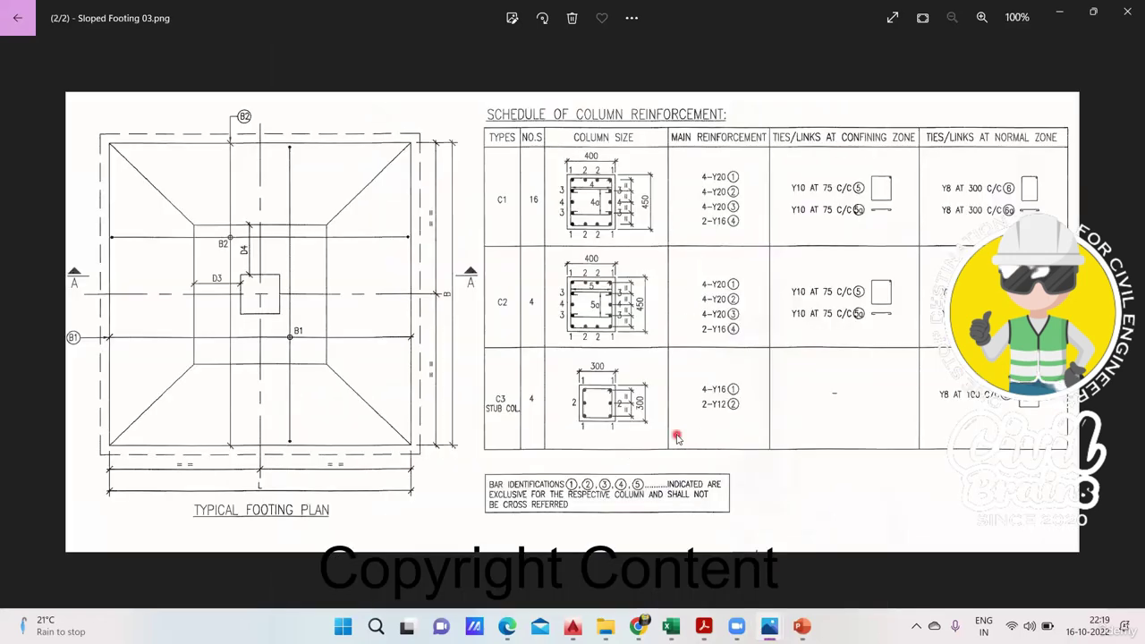
pyautogui.press('Left')
# Open Sloped Footing 04 from the Drawing Folder and check the D2 depths of F1 and F2 in the reinforcement schedule.
pyautogui.moveTo(606, 626)
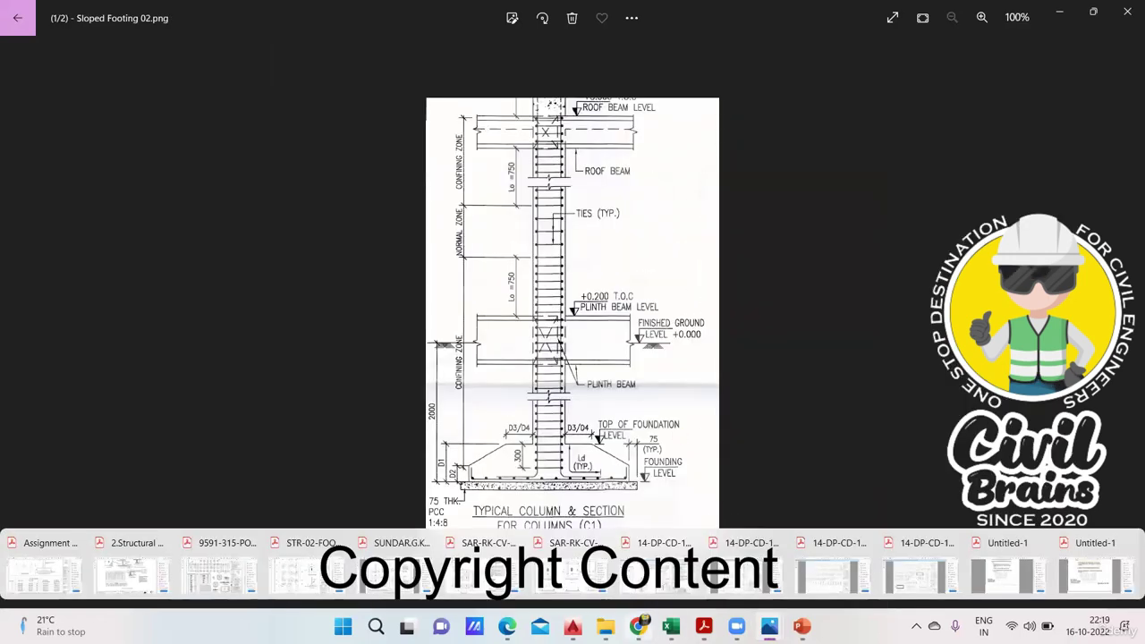
pyautogui.click(555, 550)
pyautogui.doubleClick(437, 196)
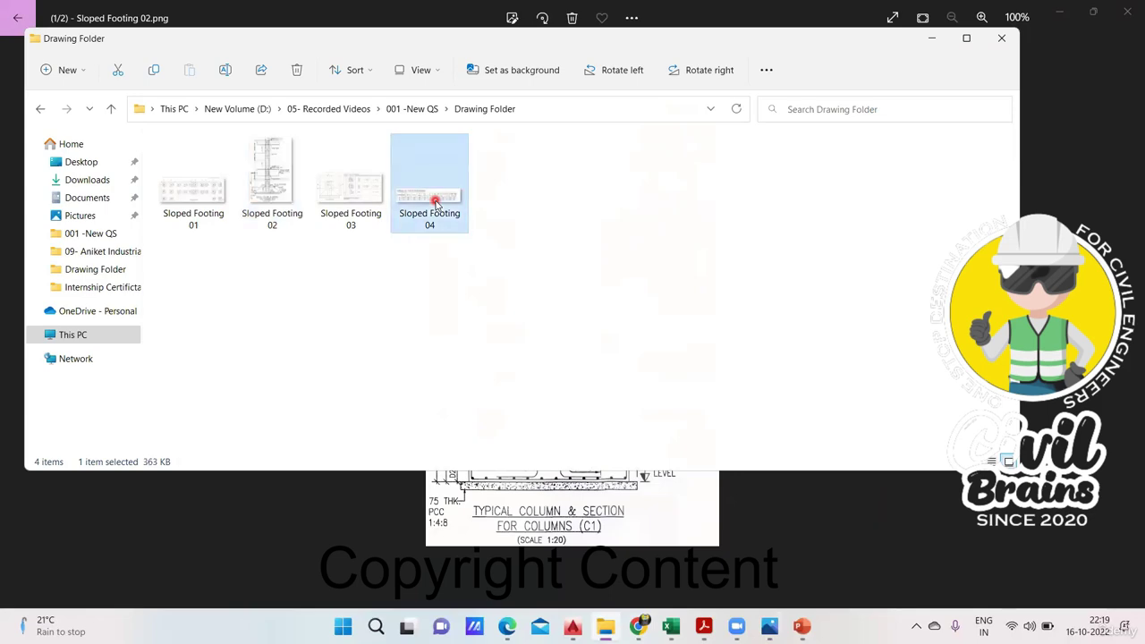
pyautogui.scroll(3, 517, 367)
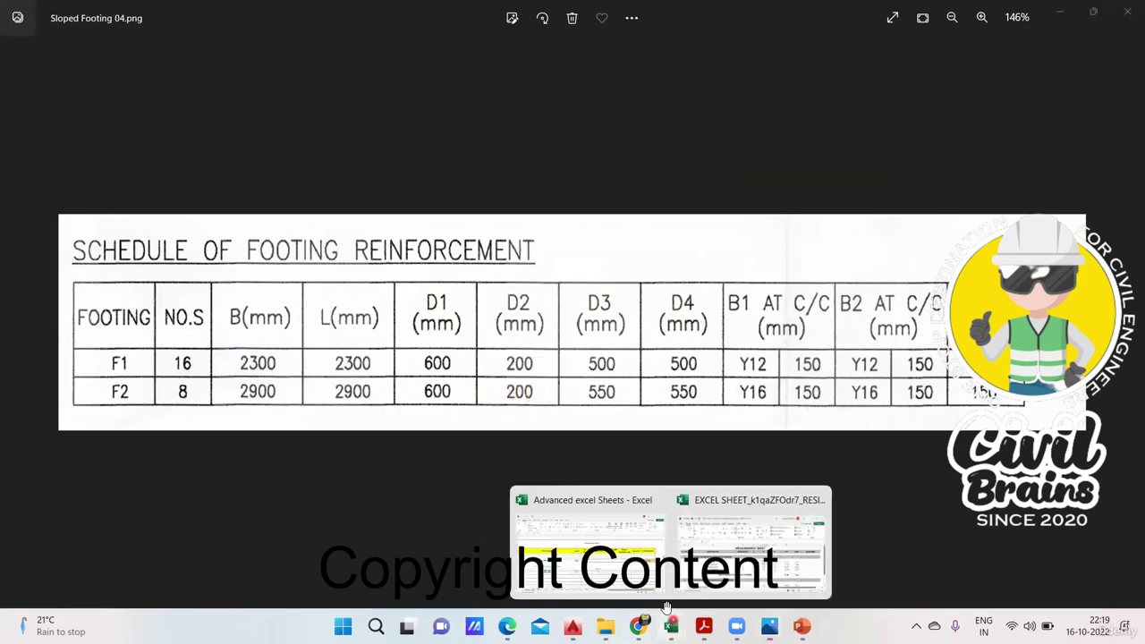
# Switch back to the Advanced excel Sheets workbook and set the F1 and F2 shuttering depths to 0.2.
pyautogui.click(618, 554)
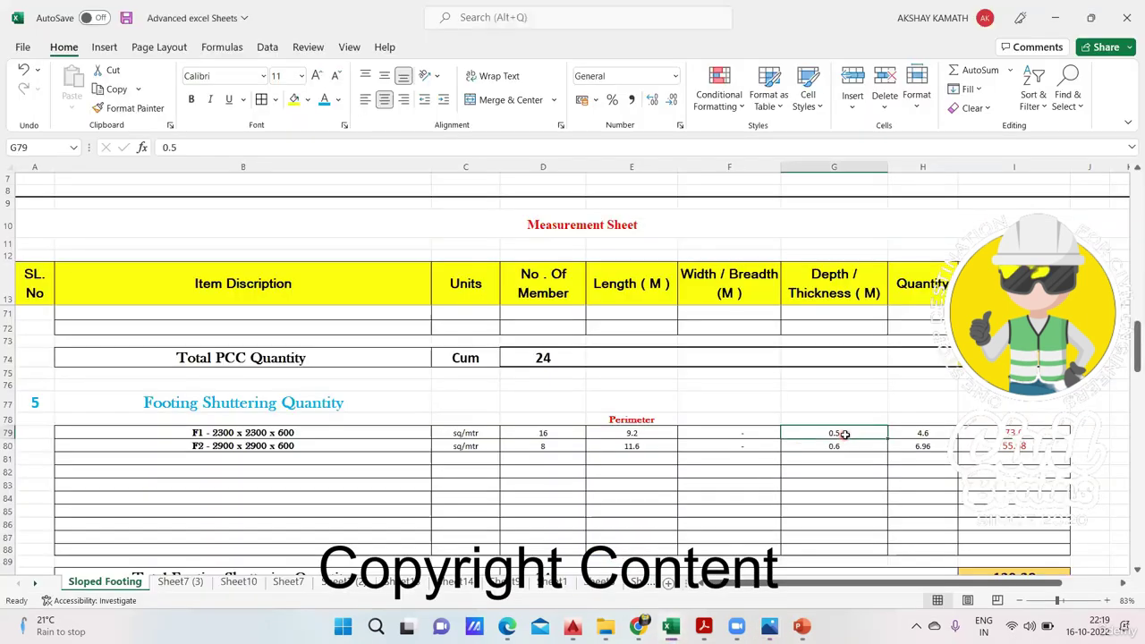
pyautogui.write('0.2')
pyautogui.press('Return')
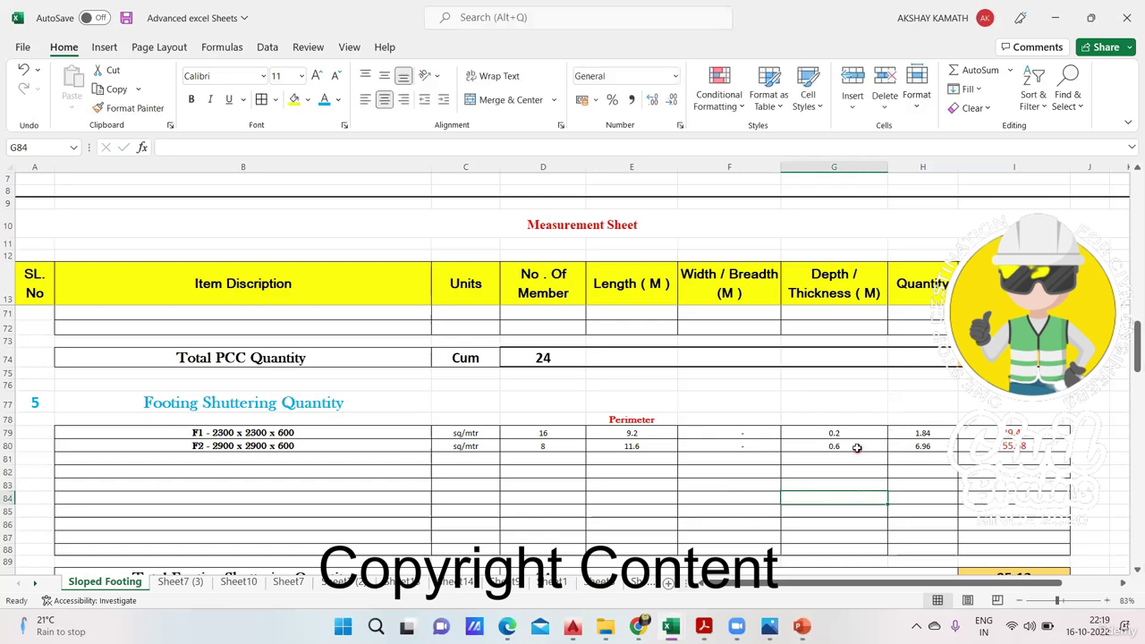
pyautogui.write('0.6')
pyautogui.press('BackSpace')
pyautogui.write('2')
pyautogui.click(855, 489)
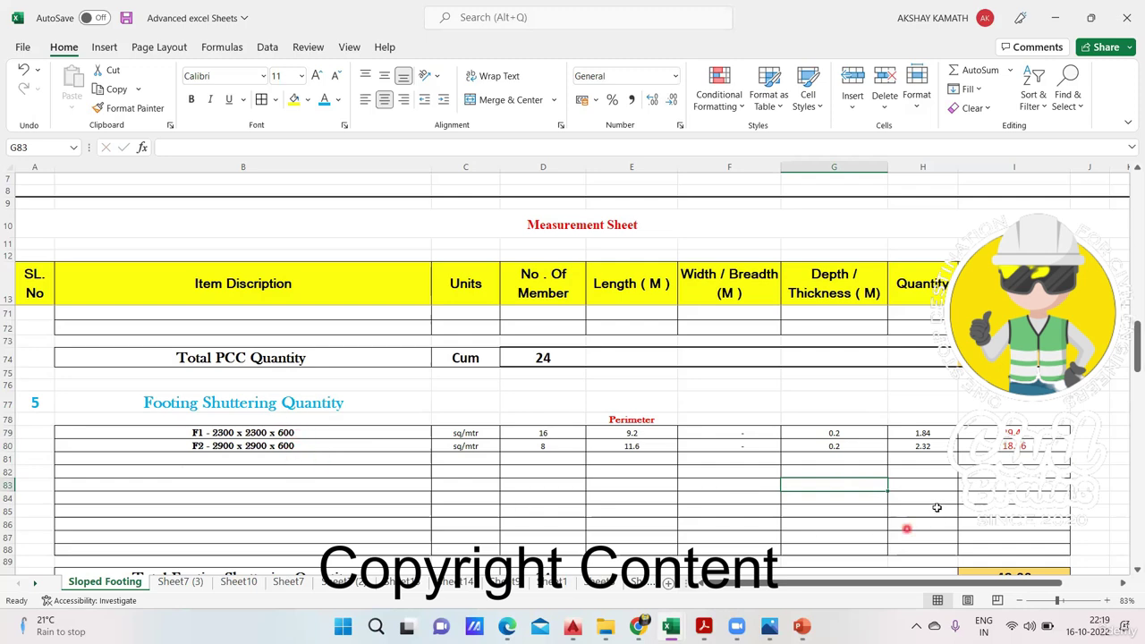
# Enter "Remarks - Since Sloped footing D = 0.2 m from Drawing" in cell B83 below the shuttering rows.
pyautogui.click(137, 485)
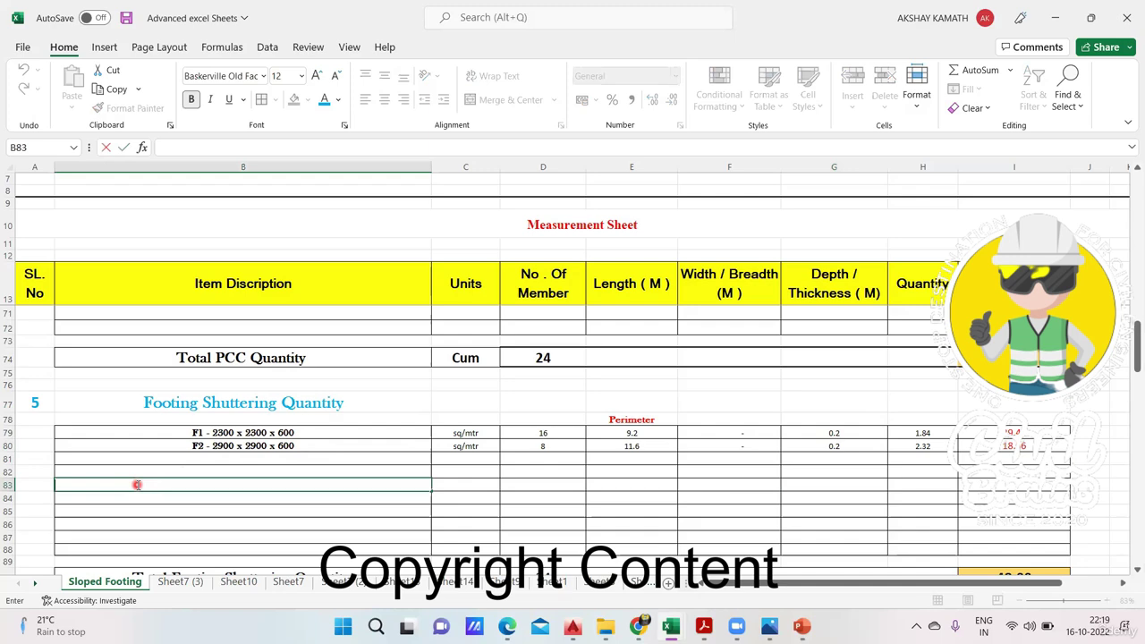
pyautogui.write('Renm')
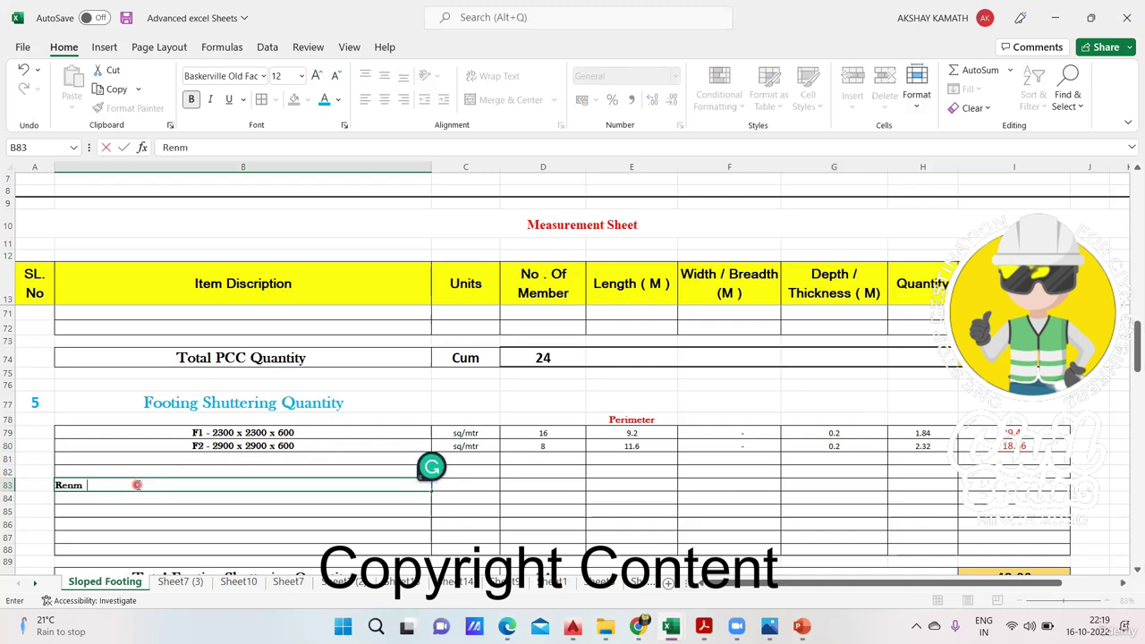
pyautogui.press('BackSpace')
pyautogui.press('BackSpace')
pyautogui.press('BackSpace')
pyautogui.press('BackSpace')
pyautogui.press('BackSpace')
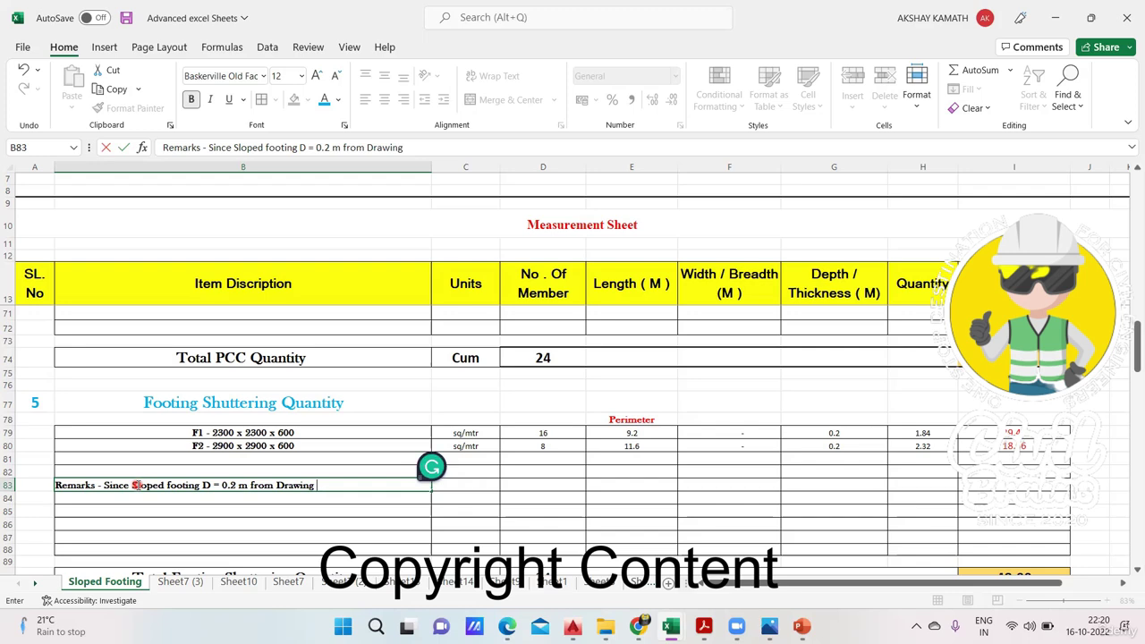
pyautogui.click(192, 546)
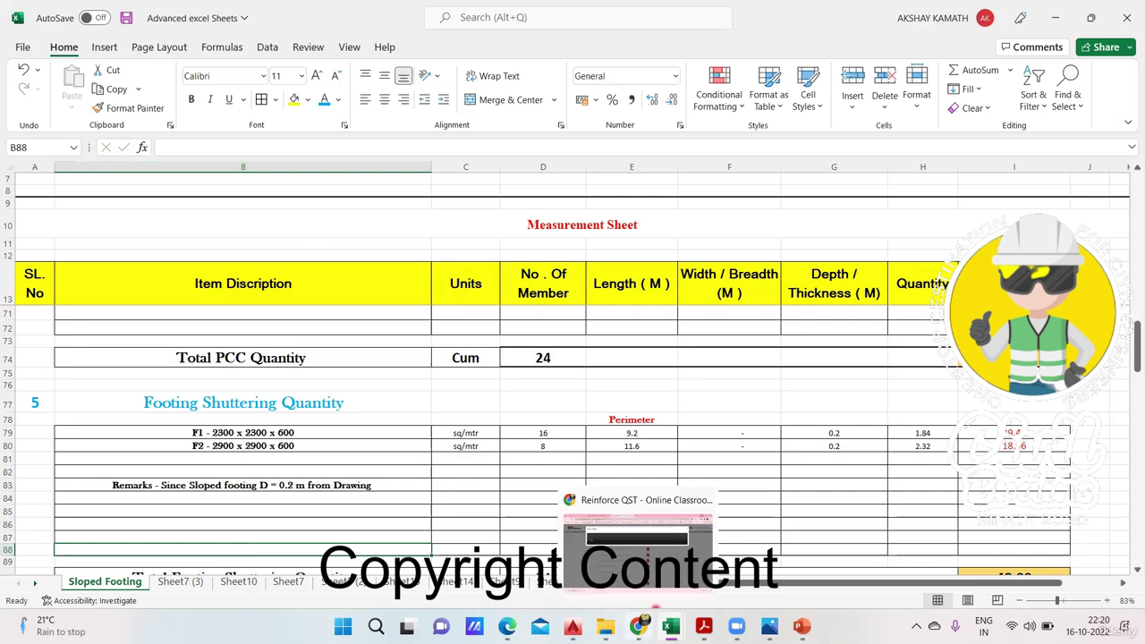
# Move the footing type table picture out of the Footing Concrete Quantity M-20 rows to below the total concrete row.
pyautogui.moveTo(704, 626)
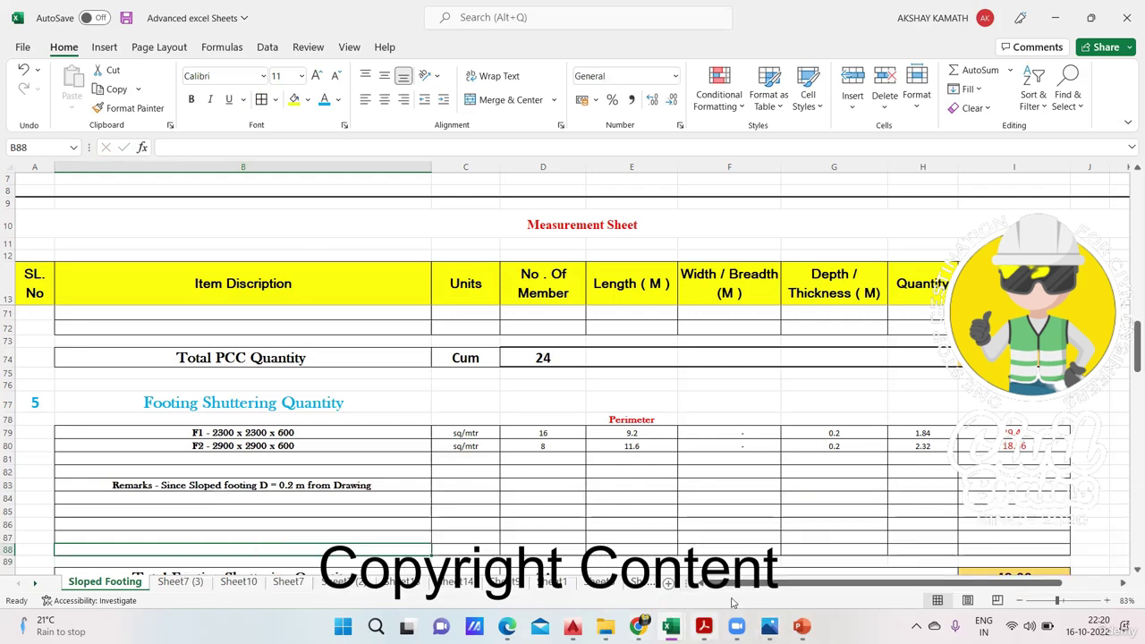
pyautogui.click(680, 431)
pyautogui.scroll(-1, 870, 484)
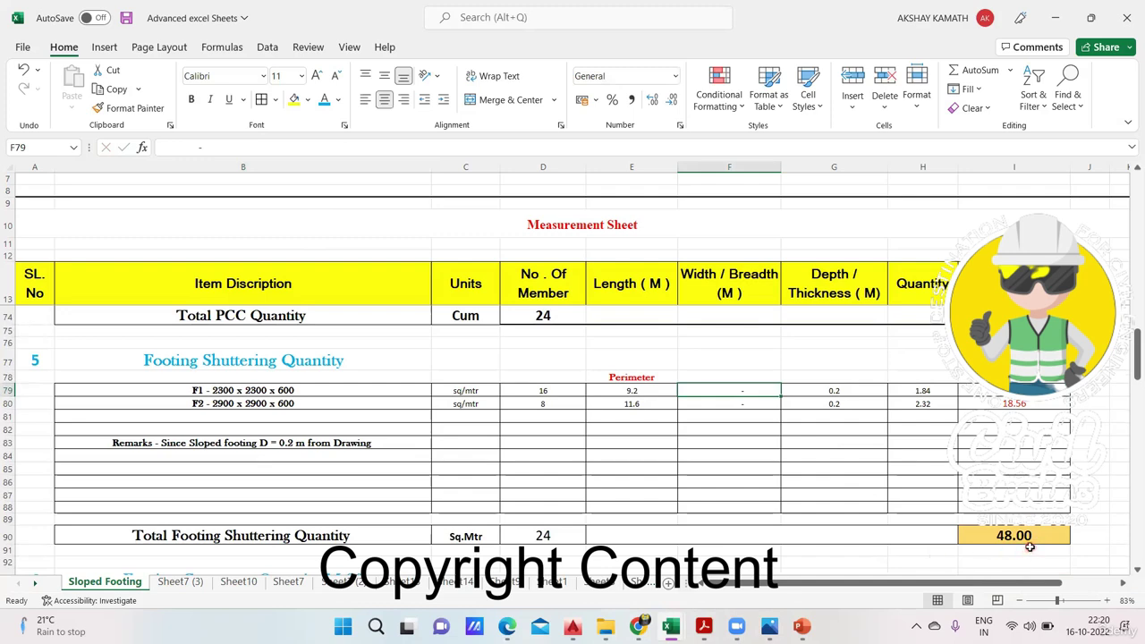
pyautogui.scroll(-4, 822, 507)
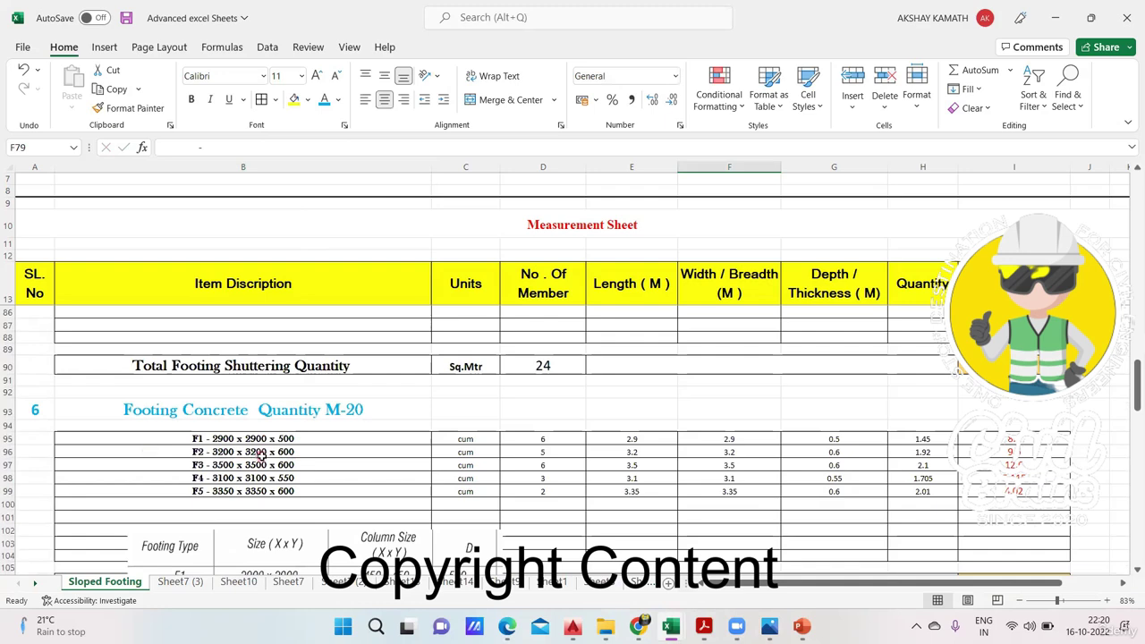
pyautogui.scroll(-1, 286, 459)
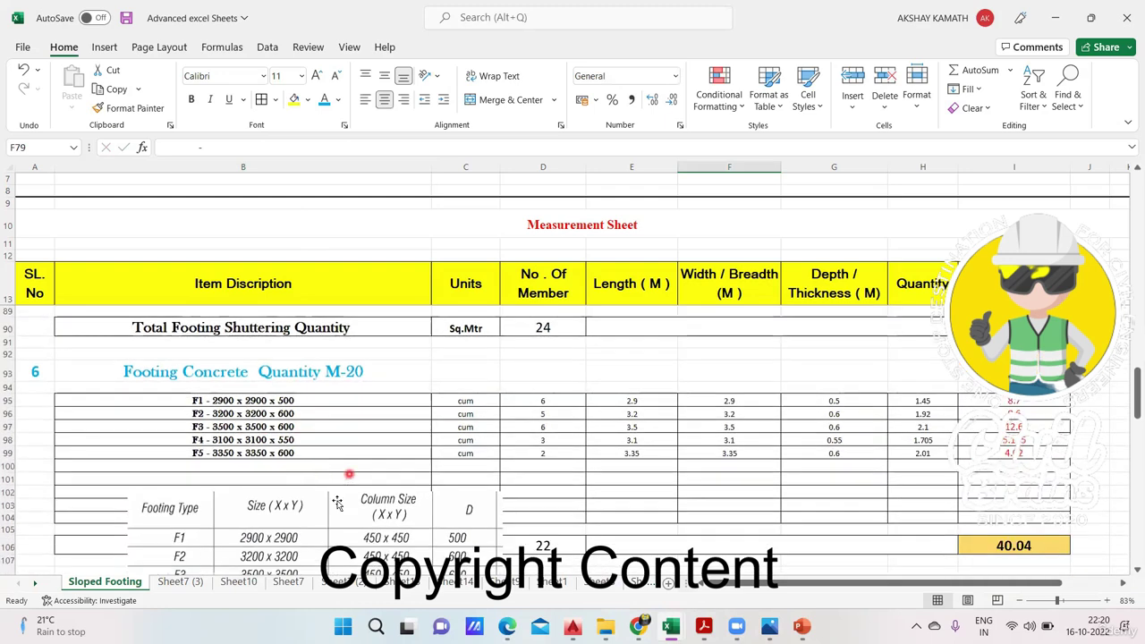
pyautogui.click(334, 510)
pyautogui.moveTo(335, 510); pyautogui.dragTo(390, 572)
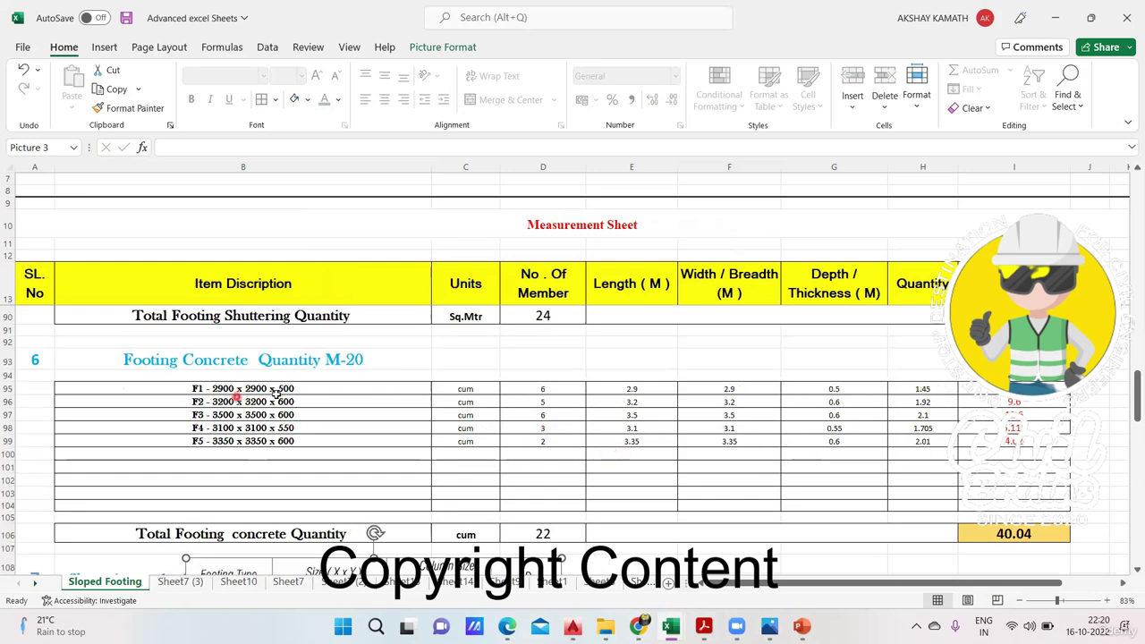
# Look through the other sheets for the sloped footing calculation on Sheet9, examine its rectangular and trapezoidal concrete portions, and return to the Sloped Footing sheet.
pyautogui.click(238, 582)
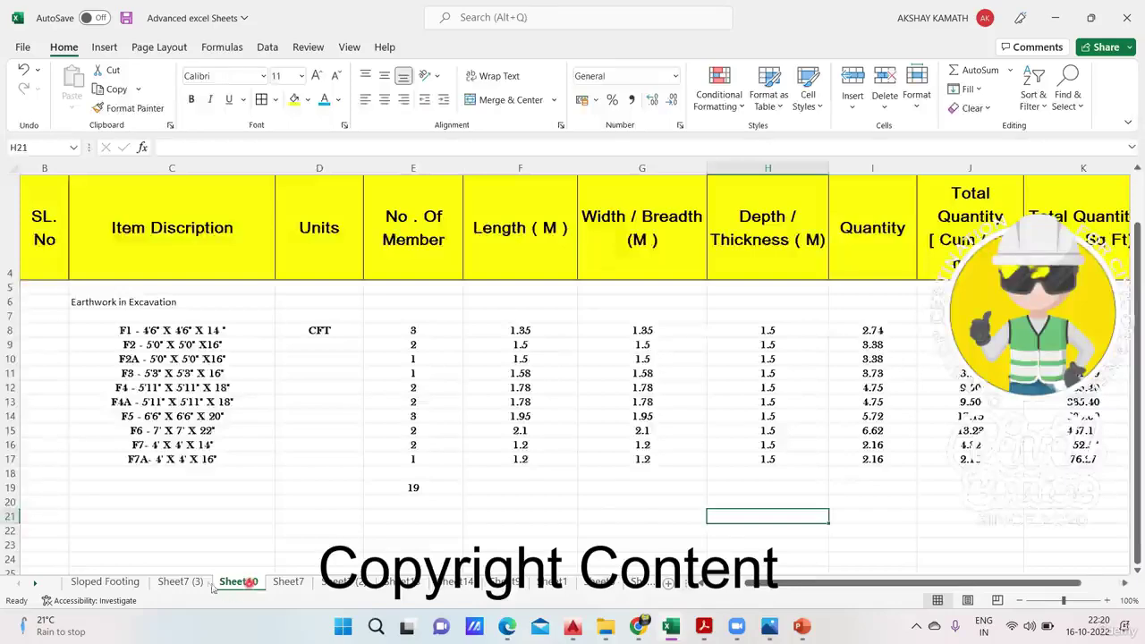
pyautogui.click(180, 582)
pyautogui.click(323, 582)
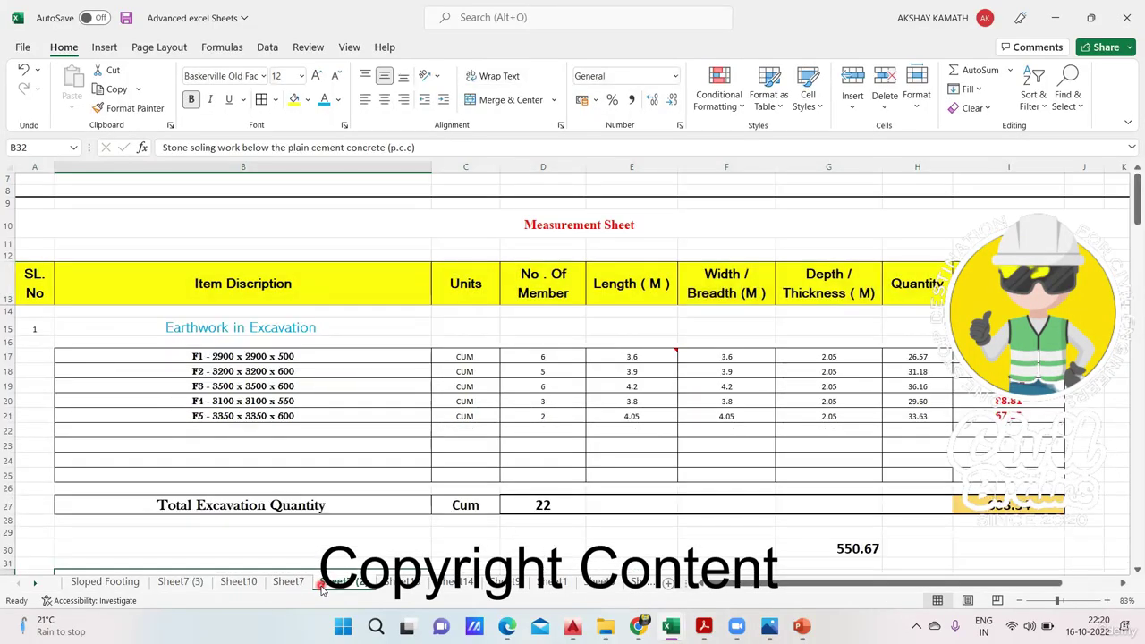
pyautogui.click(288, 581)
pyautogui.click(404, 582)
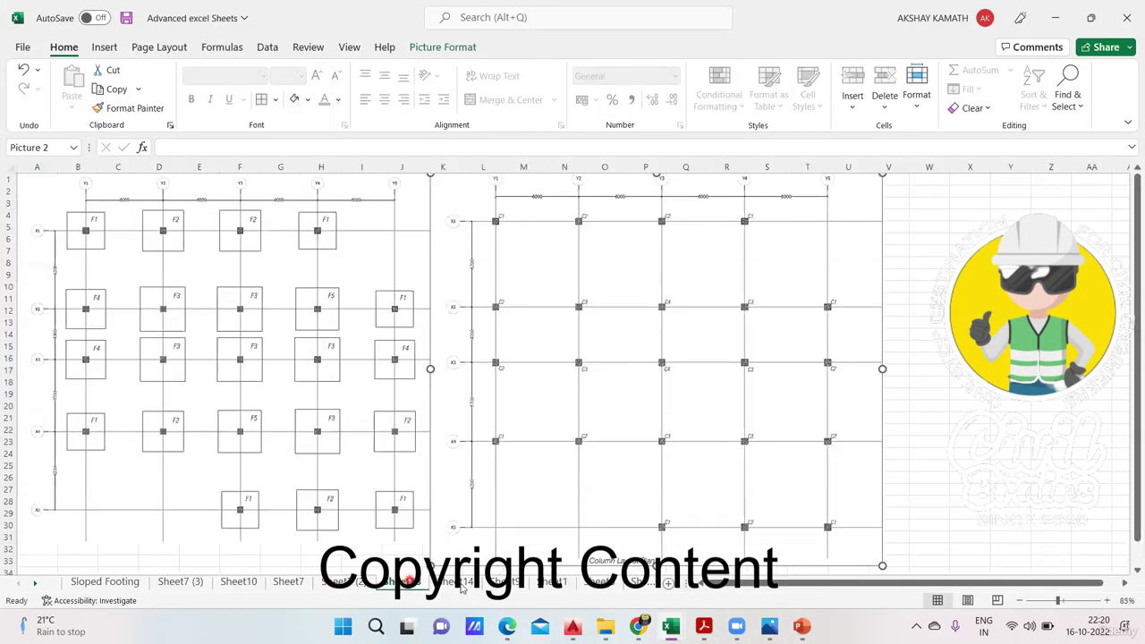
pyautogui.click(458, 582)
pyautogui.click(503, 582)
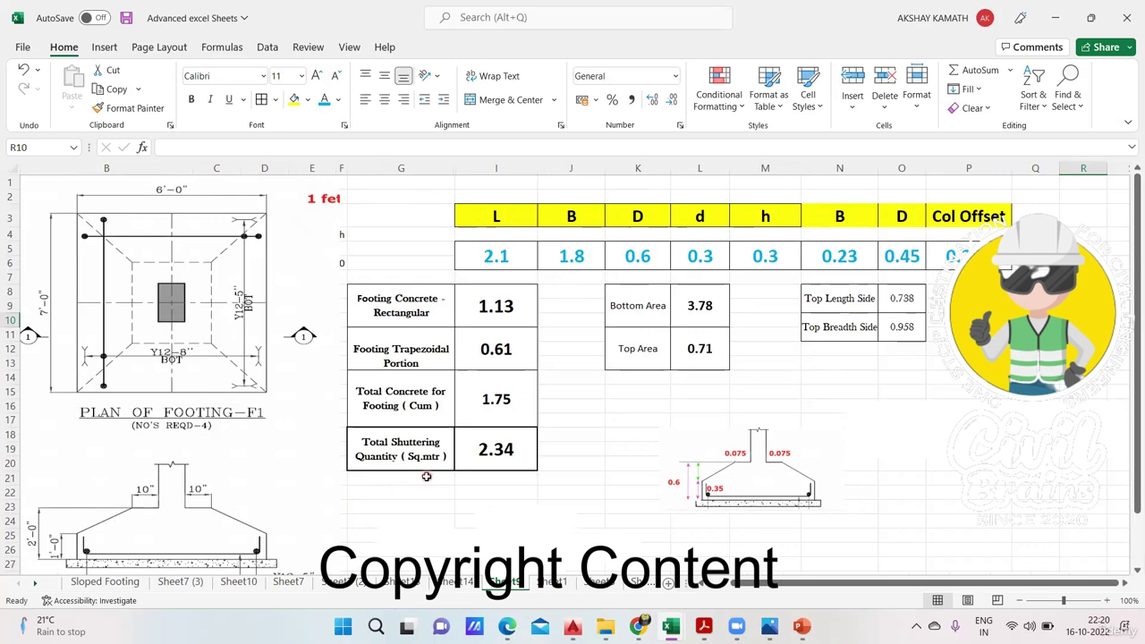
pyautogui.click(105, 581)
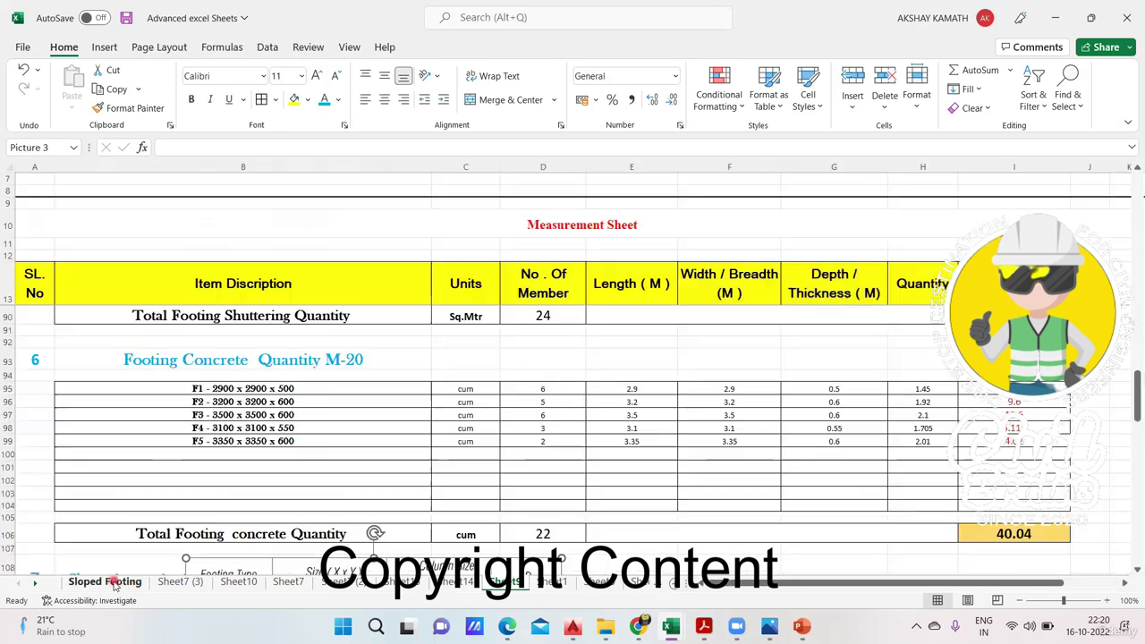
pyautogui.scroll(-1, 239, 464)
pyautogui.scroll(1, 244, 458)
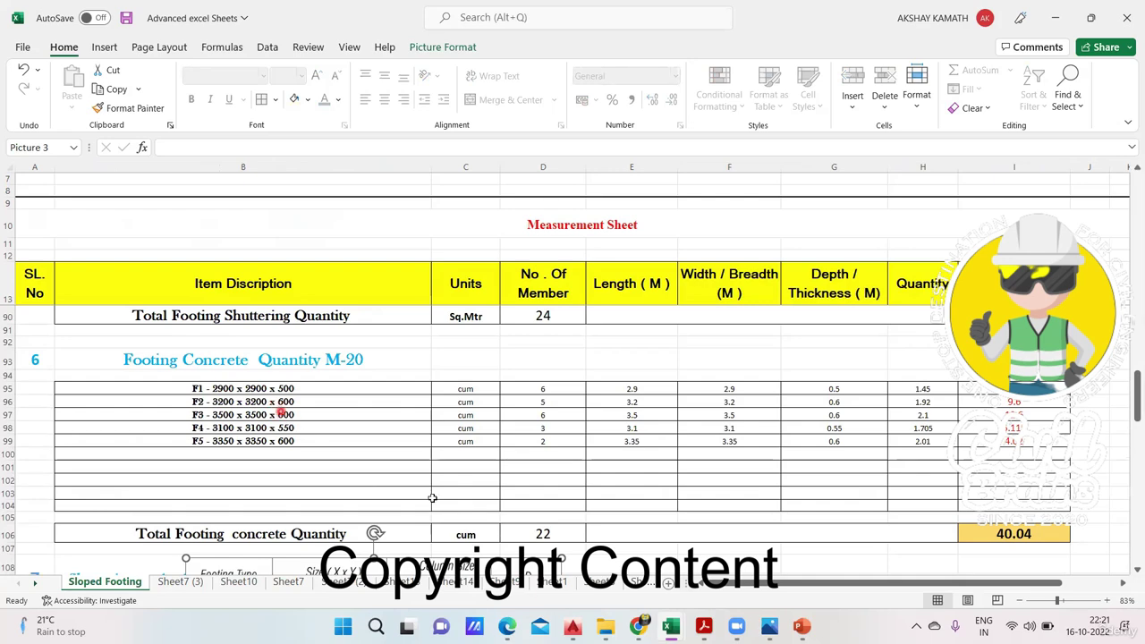
pyautogui.click(447, 582)
pyautogui.click(417, 586)
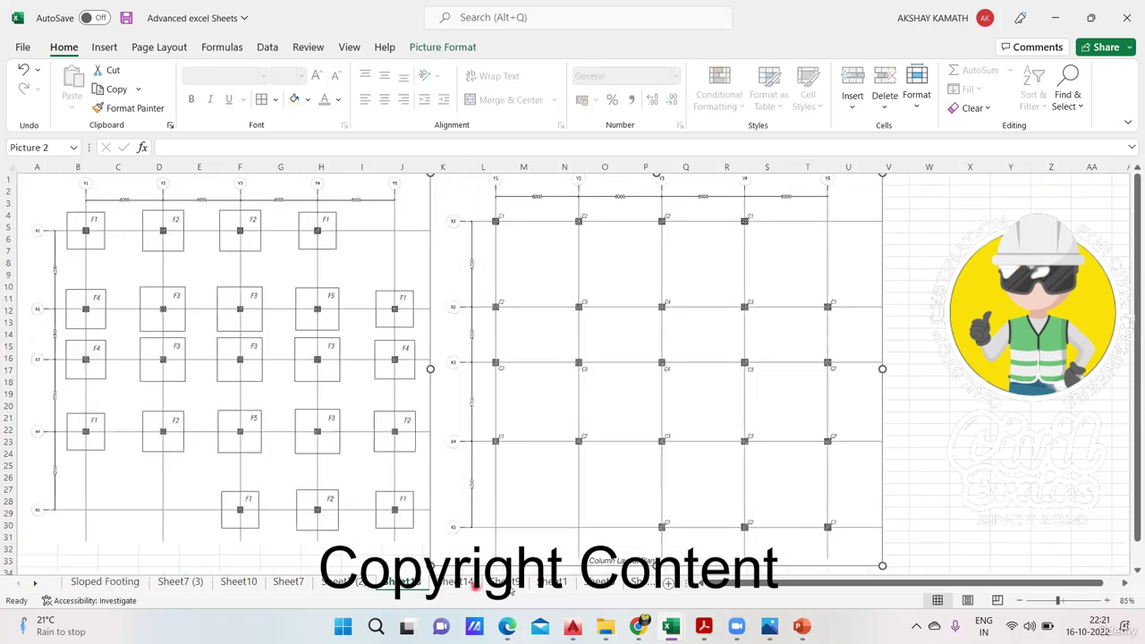
pyautogui.click(506, 583)
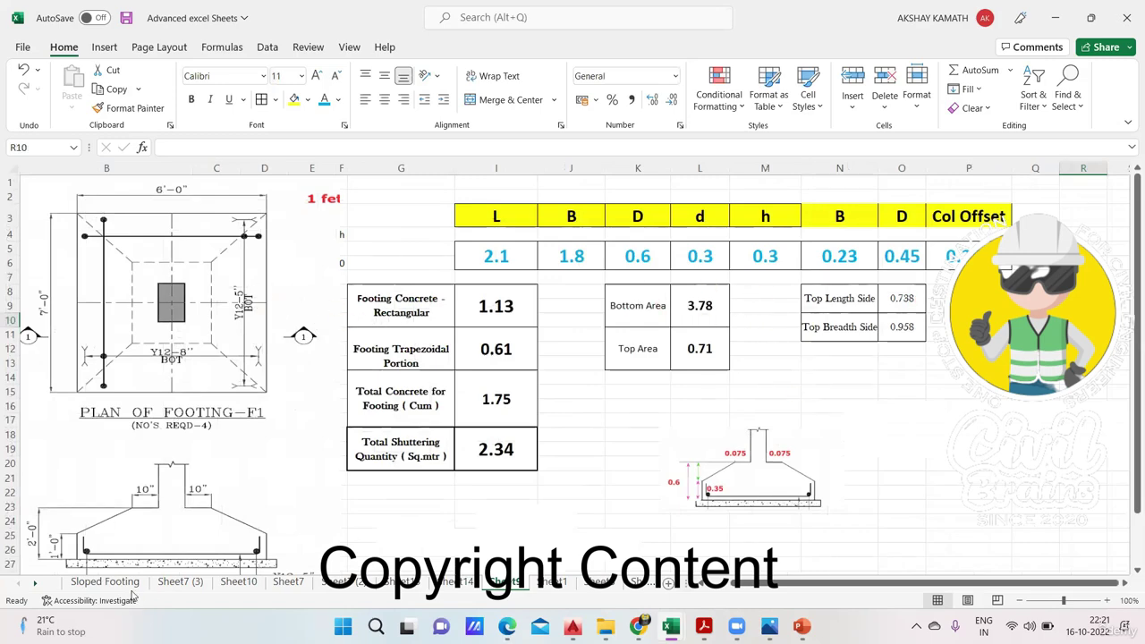
pyautogui.click(105, 582)
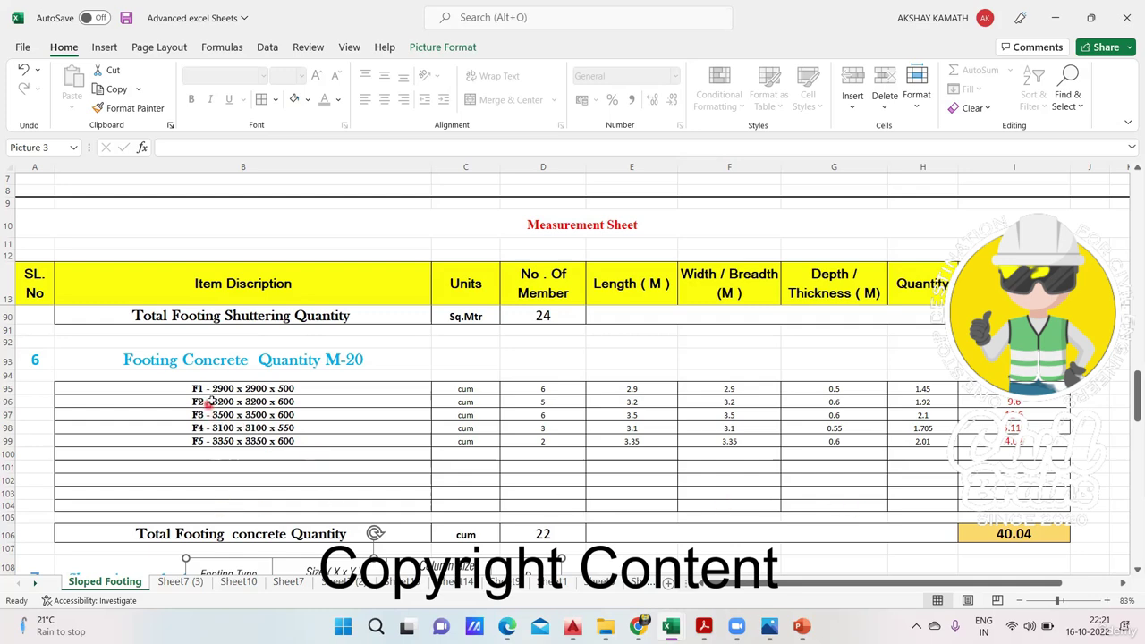
# Clear the F1 to F5 footing descriptions in B95:B99 under Footing Concrete Quantity M-20.
pyautogui.moveTo(215, 388); pyautogui.dragTo(259, 429)
pyautogui.press('Delete')
pyautogui.click(396, 455)
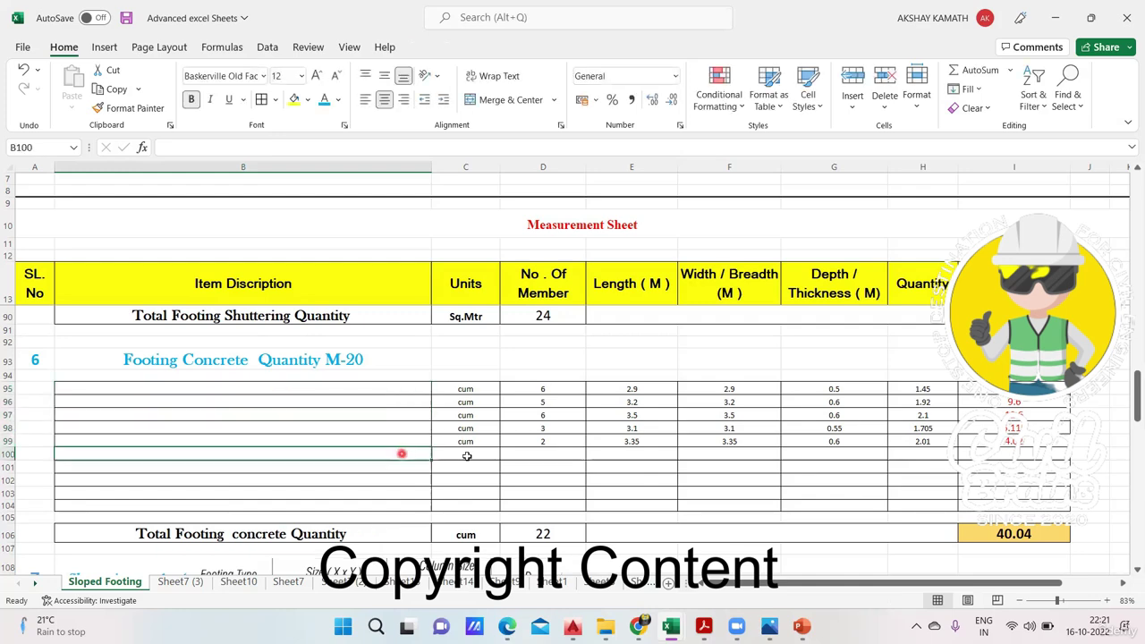
# Copy the F1 and F2 descriptions from the Footing Shuttering Quantity rows into B95:B96 of the footing concrete section.
pyautogui.scroll(4, 468, 458)
pyautogui.scroll(2, 467, 456)
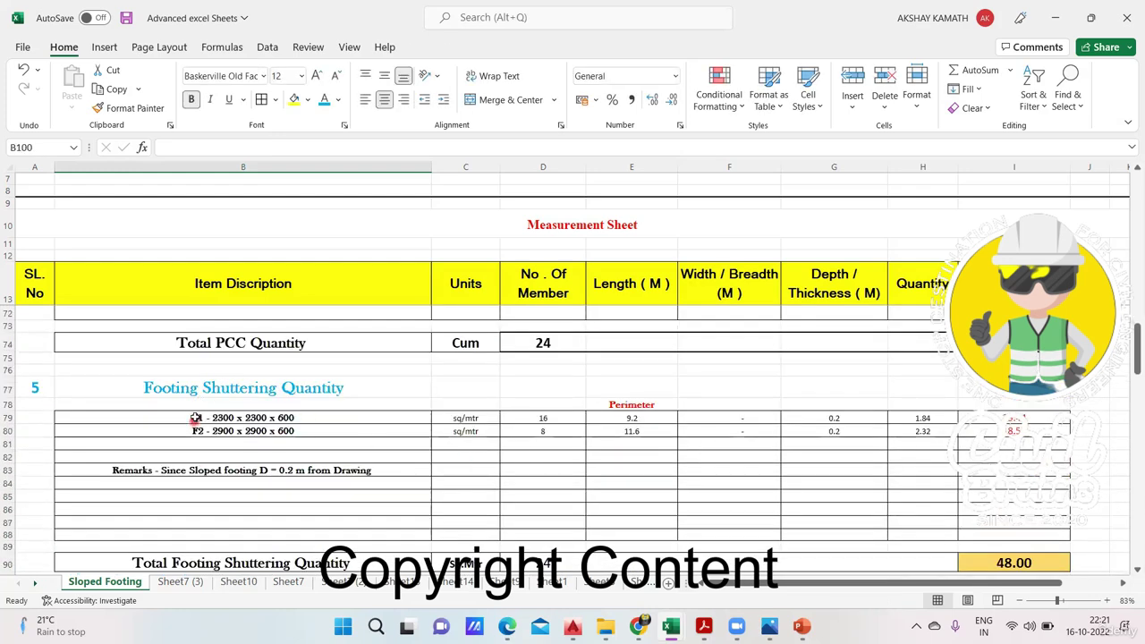
pyautogui.moveTo(195, 418); pyautogui.dragTo(566, 431)
pyautogui.moveTo(424, 435); pyautogui.dragTo(426, 439)
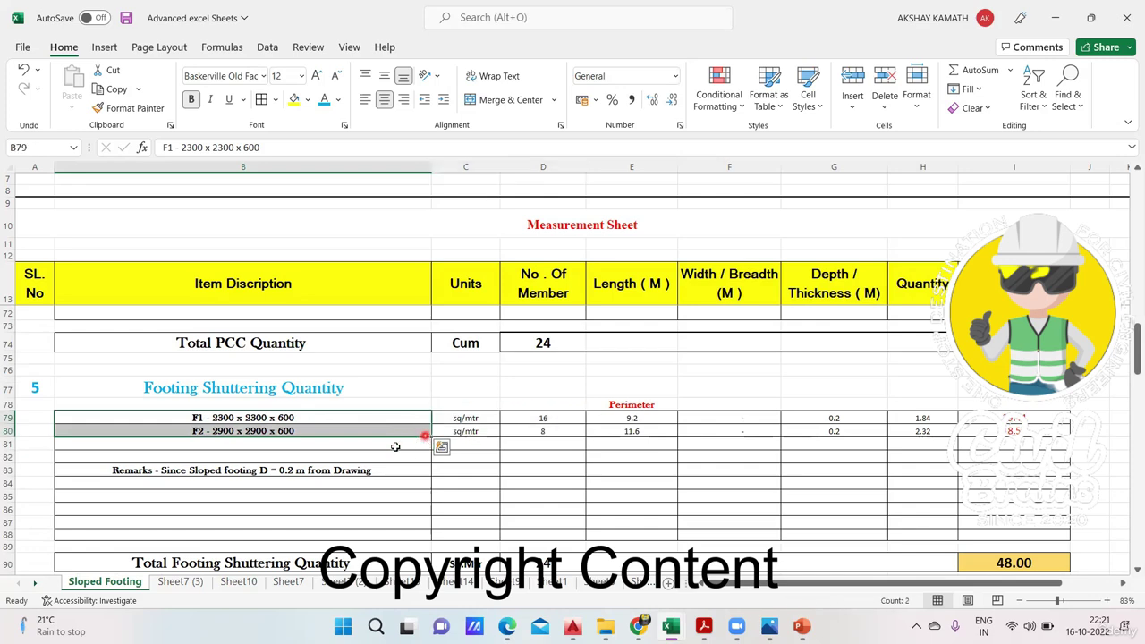
pyautogui.hotkey('ctrl', 'c')
pyautogui.scroll(-4, 394, 447)
pyautogui.click(221, 465)
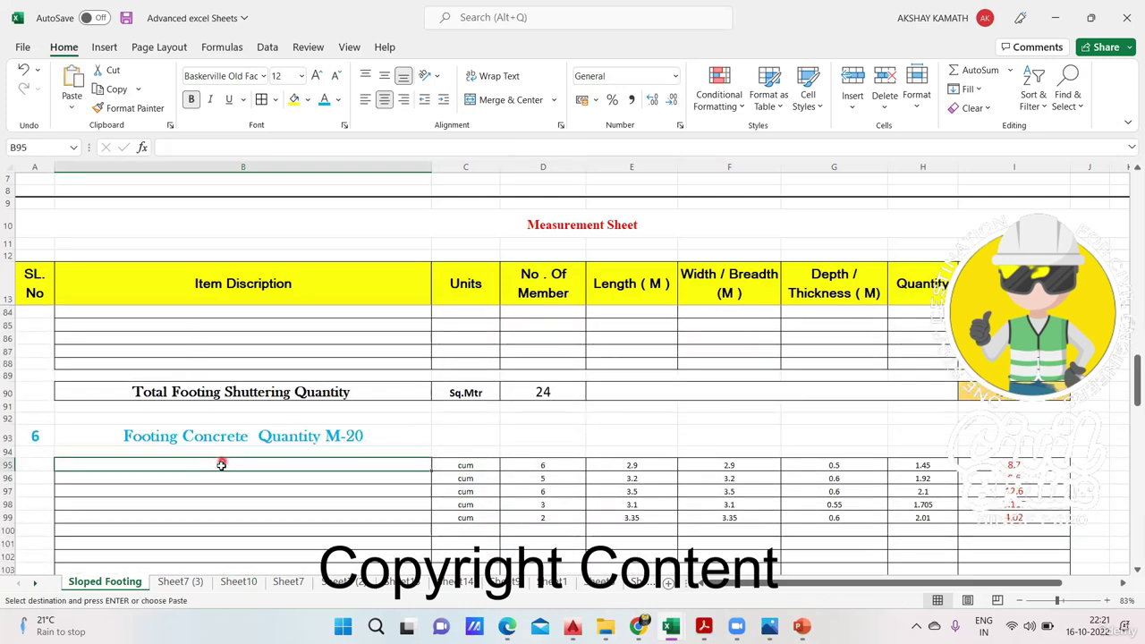
pyautogui.hotkey('ctrl', 'v')
# Paste the copied F1 and F2 descriptions a second time into B98:B99, leaving row 97 as a gap.
pyautogui.click(225, 526)
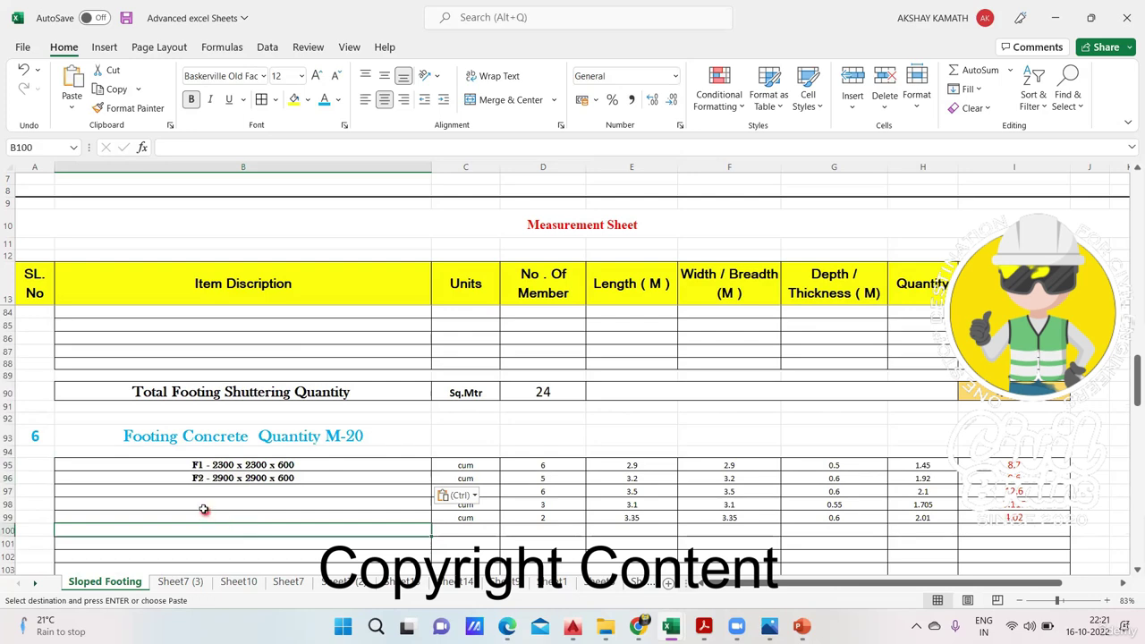
pyautogui.click(202, 507)
pyautogui.hotkey('ctrl', 'v')
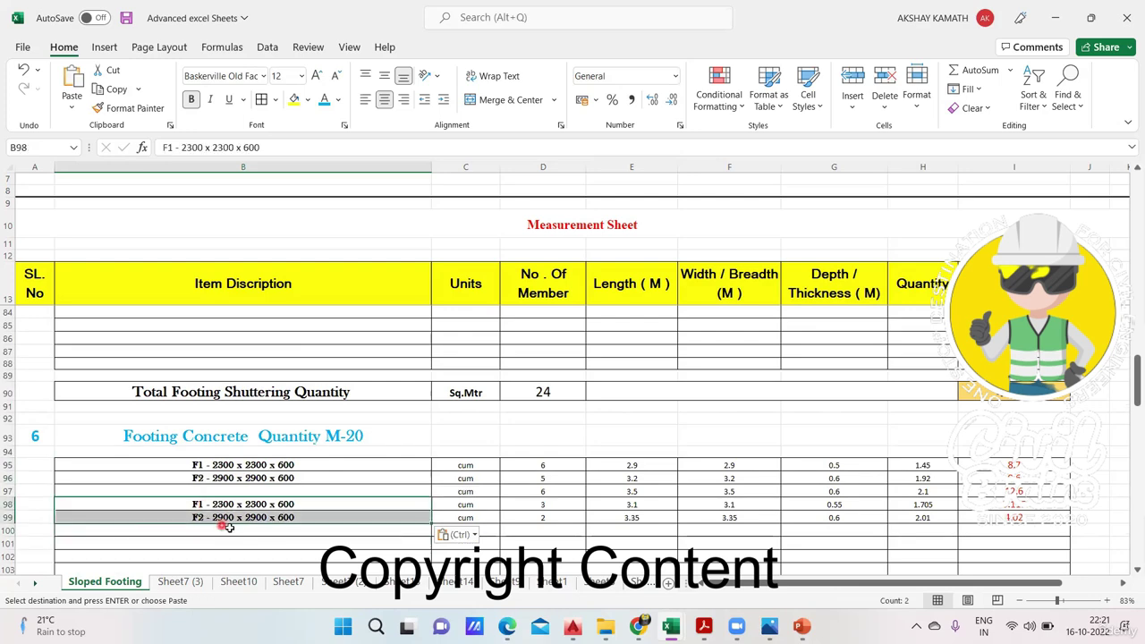
pyautogui.click(365, 549)
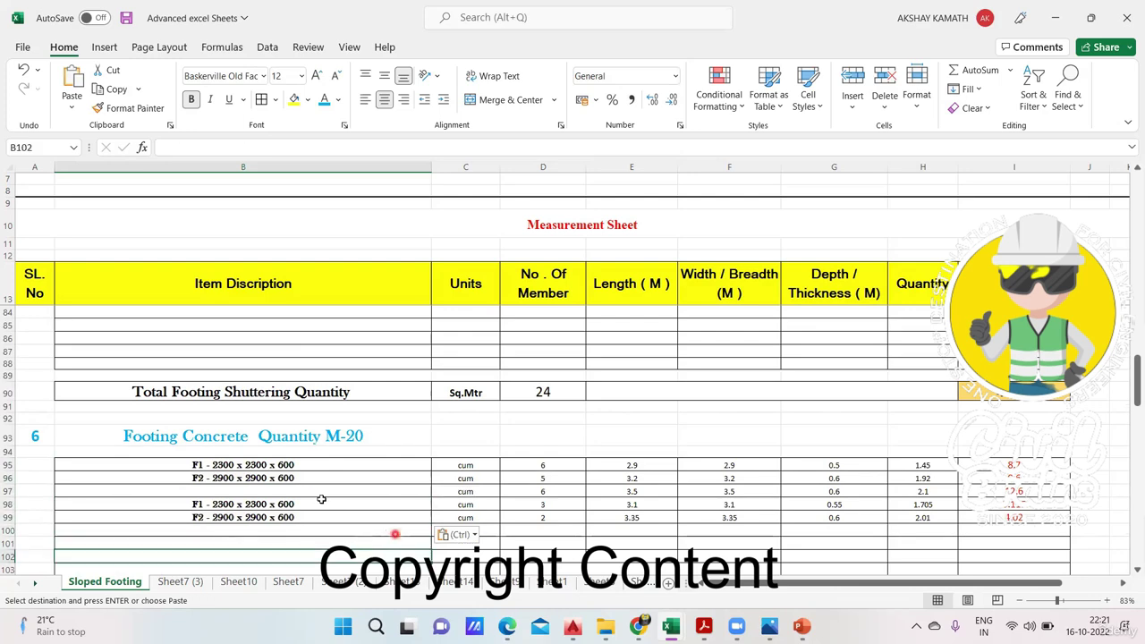
# Clear the cum unit from cell C97 between the two footing concrete groups.
pyautogui.click(471, 492)
pyautogui.press('Delete')
pyautogui.click(527, 539)
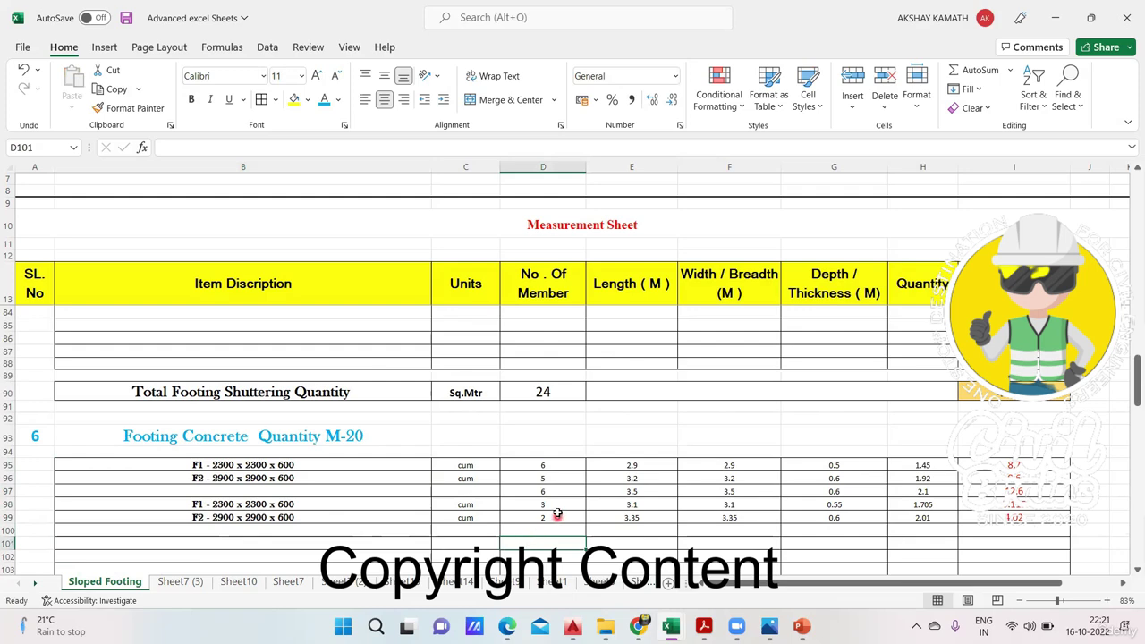
# Copy the F1 and F2 member counts, 16 and 8, from the shuttering rows into D95:D96 and D98:D99.
pyautogui.scroll(4, 557, 513)
pyautogui.moveTo(558, 418); pyautogui.dragTo(559, 429)
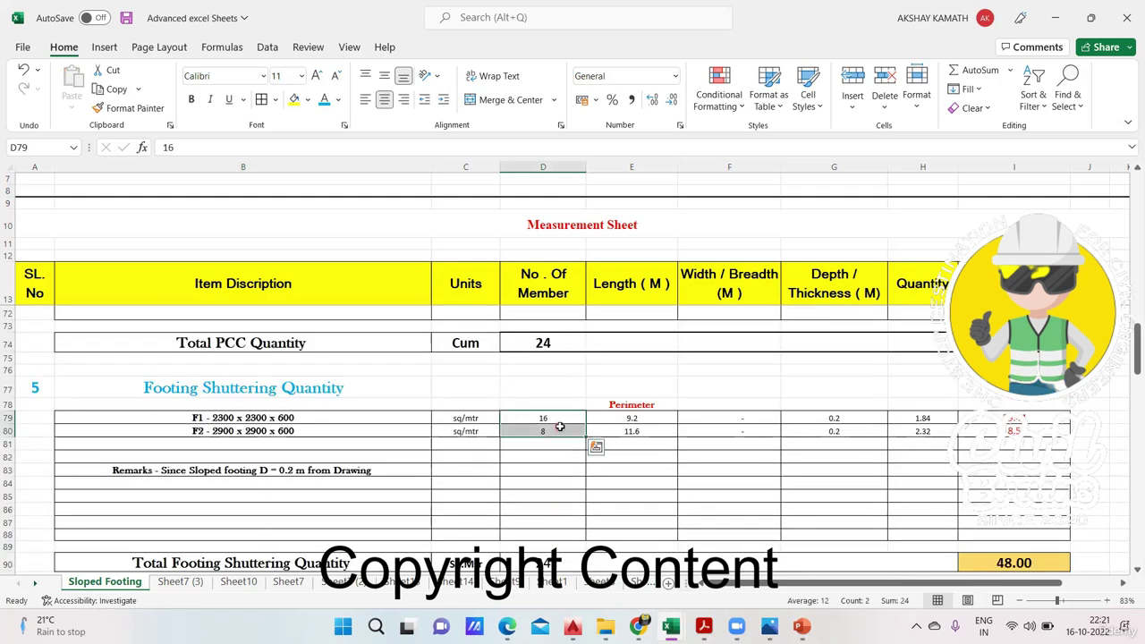
pyautogui.hotkey('ctrl', 'c')
pyautogui.scroll(-4, 556, 457)
pyautogui.click(557, 464)
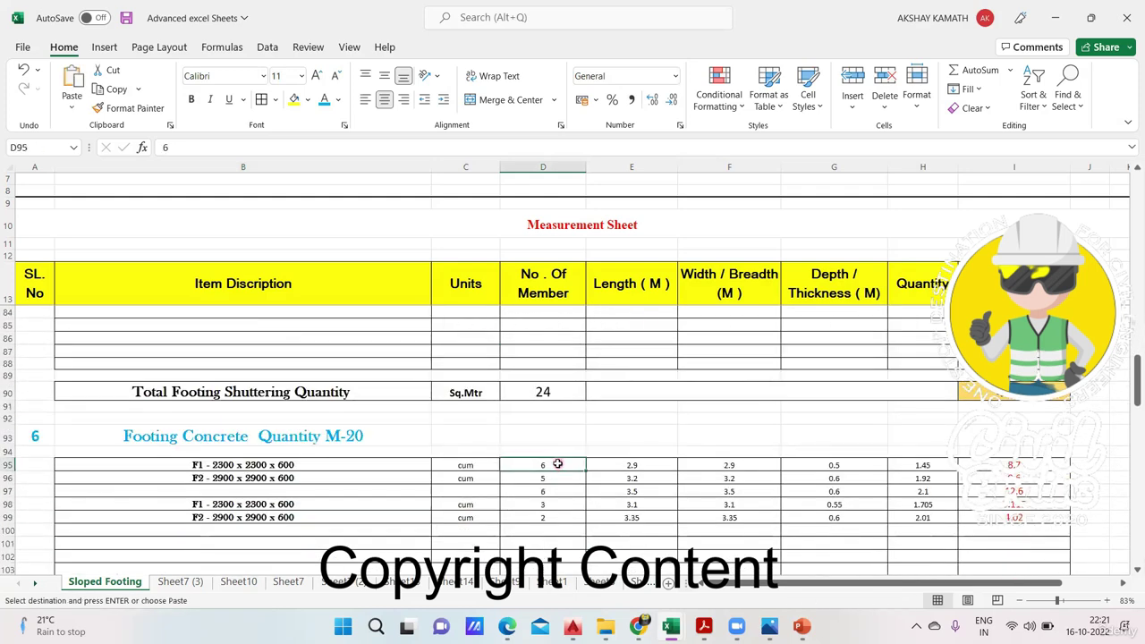
pyautogui.hotkey('ctrl', 'v')
pyautogui.scroll(-1, 560, 474)
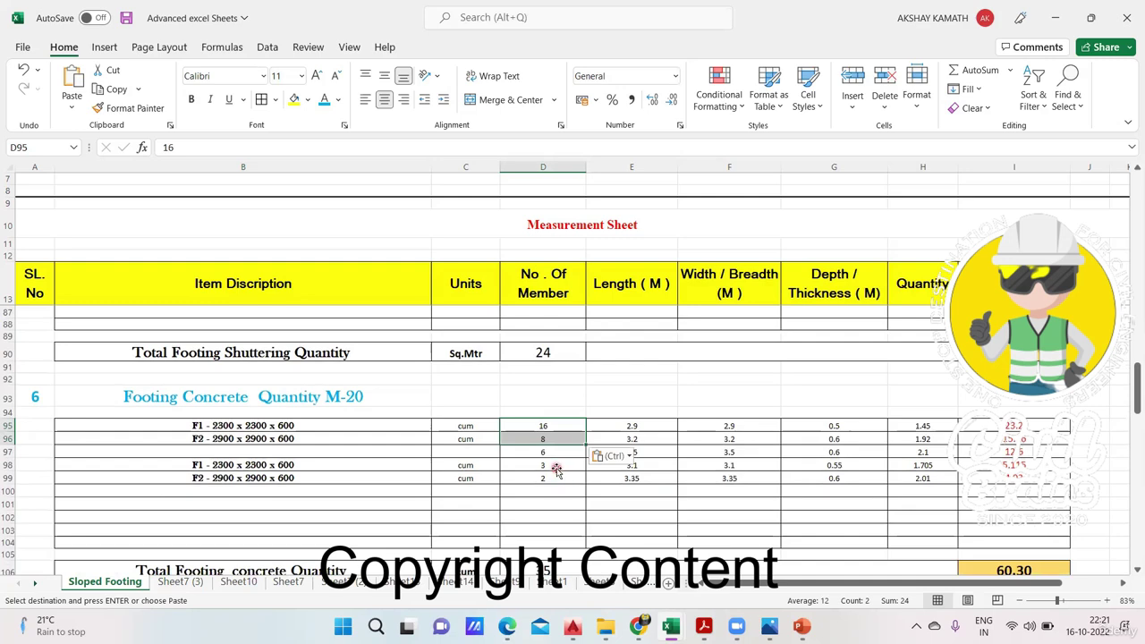
pyautogui.click(555, 465)
pyautogui.hotkey('ctrl', 'v')
pyautogui.click(565, 504)
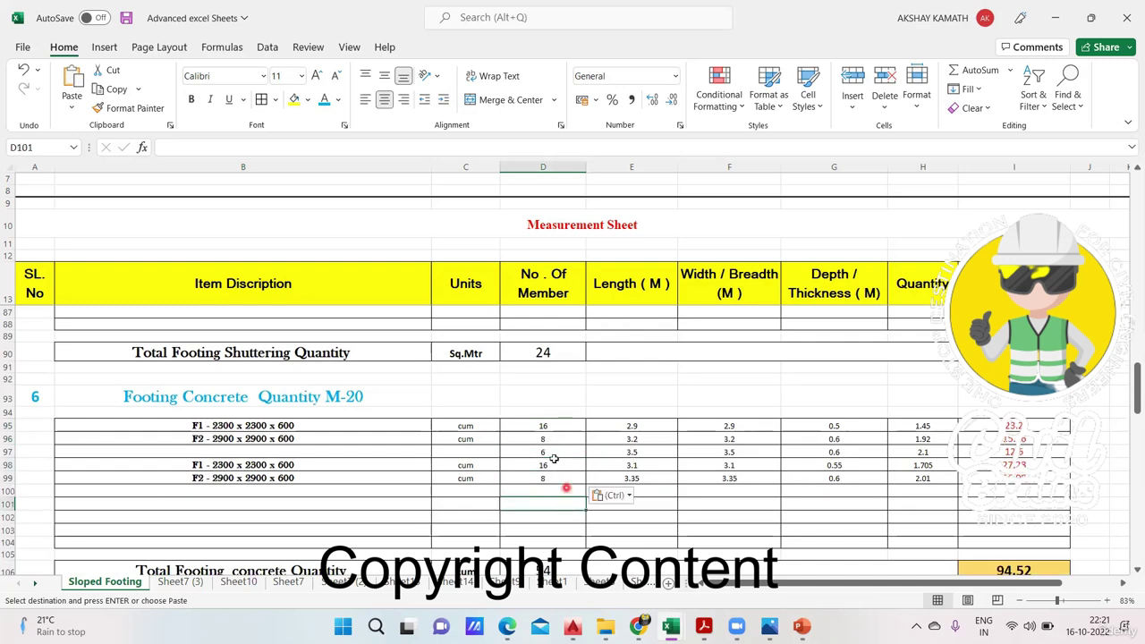
# Clear the leftover values in D97:I97 and insert two blank rows at row 97 between the footing groups.
pyautogui.moveTo(543, 452); pyautogui.dragTo(1054, 458)
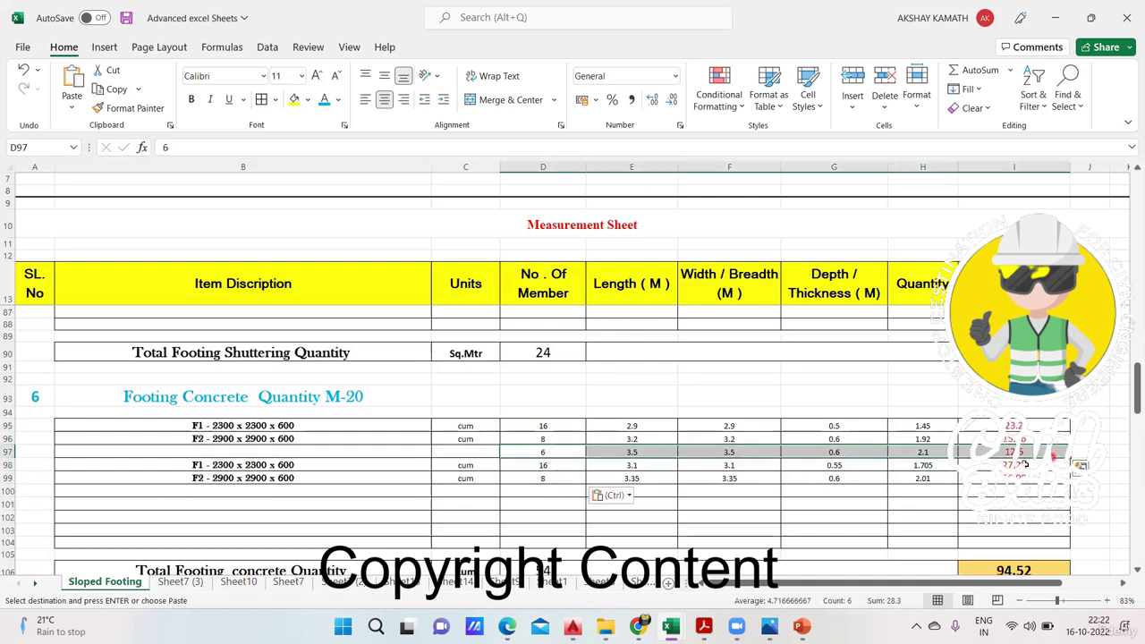
pyautogui.press('Delete')
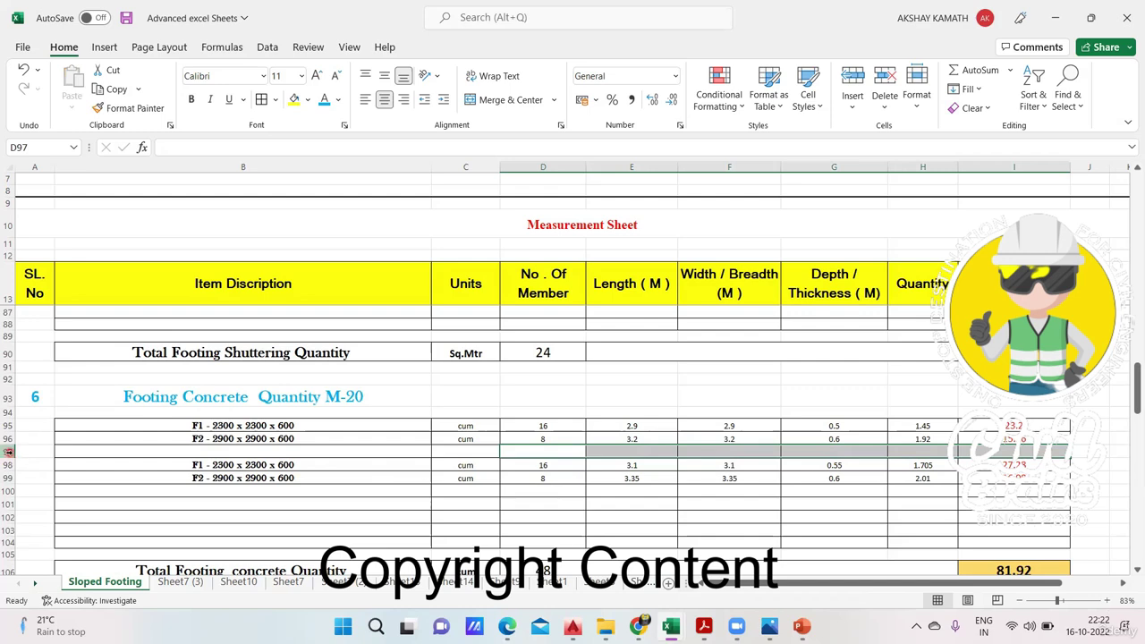
pyautogui.rightClick(9, 452)
pyautogui.click(40, 307)
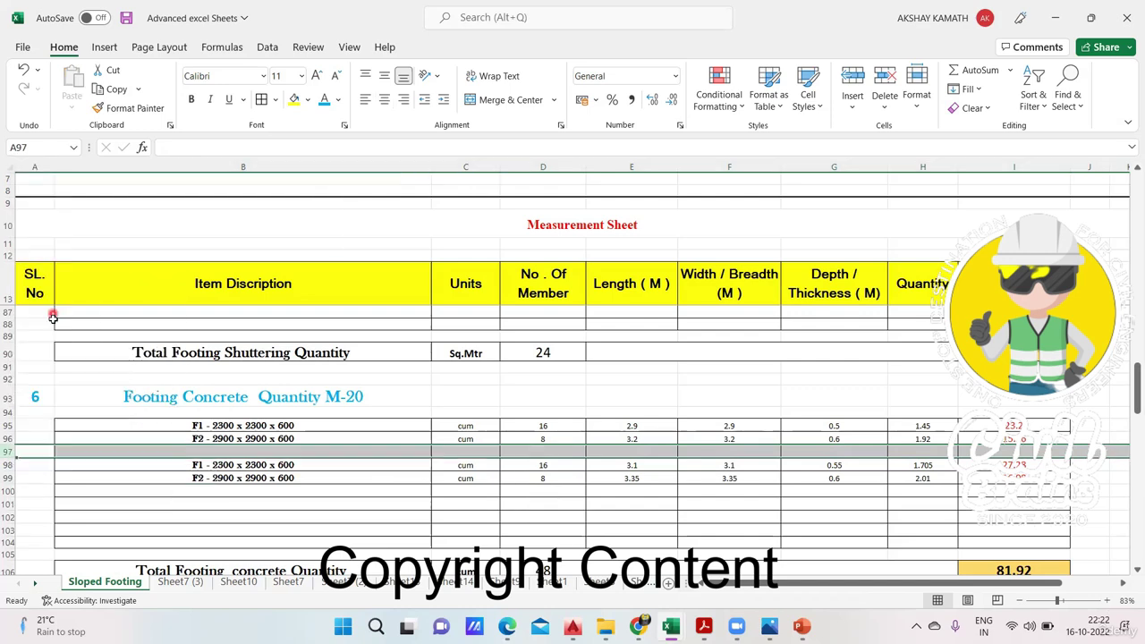
pyautogui.rightClick(7, 454)
pyautogui.click(44, 311)
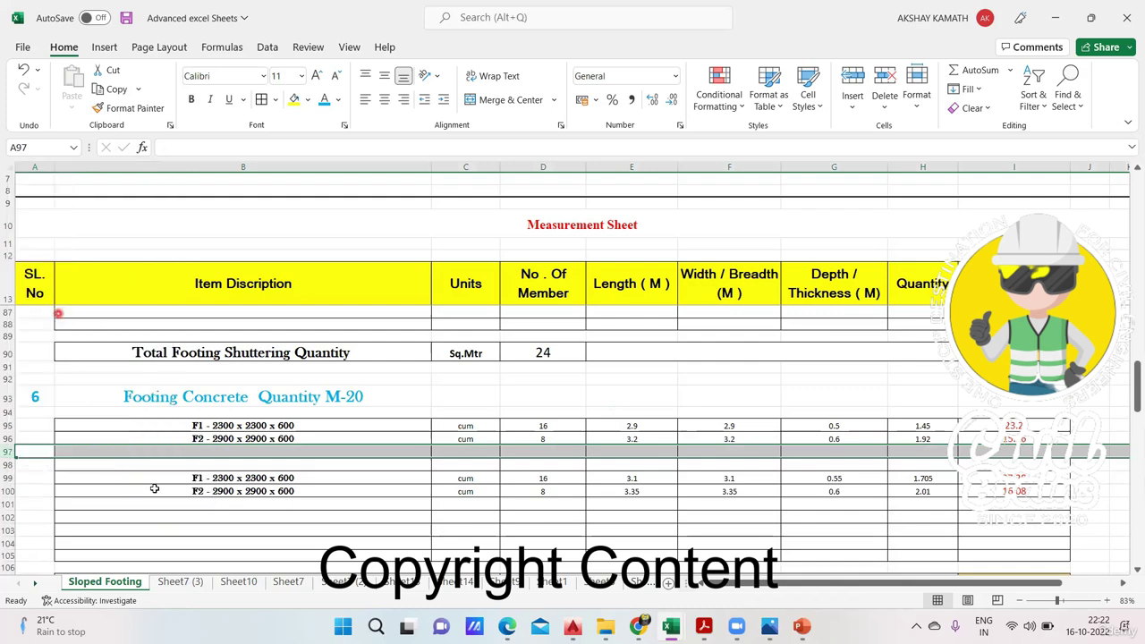
pyautogui.click(198, 549)
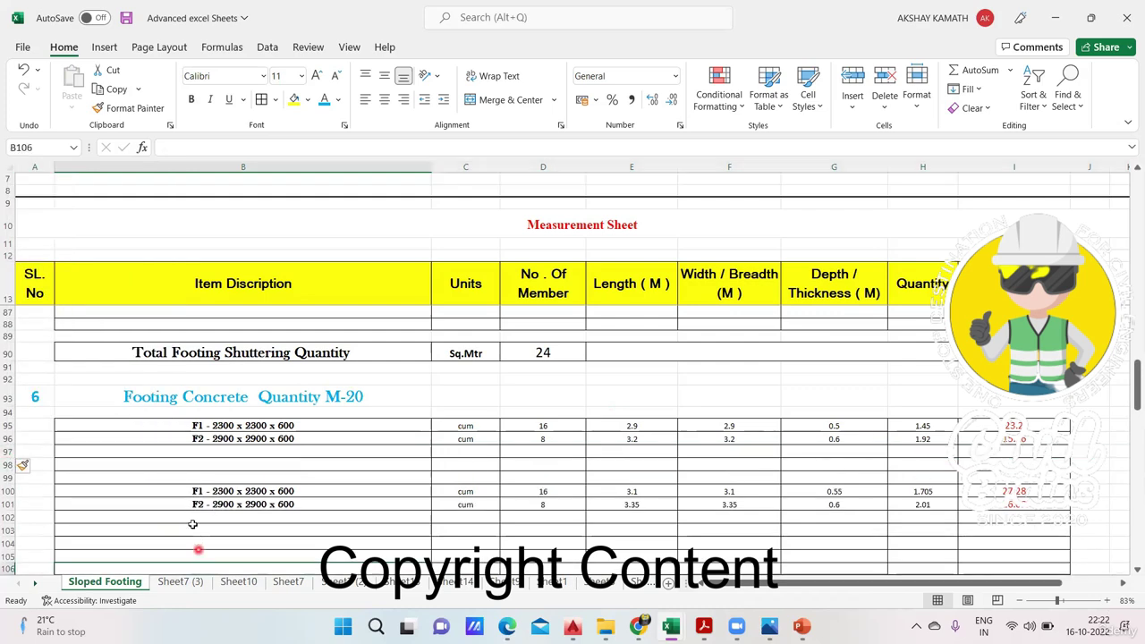
# Enter the heading "Trapezoidal" in cell B99 above the second group of F1 and F2 rows.
pyautogui.doubleClick(107, 426)
pyautogui.click(193, 474)
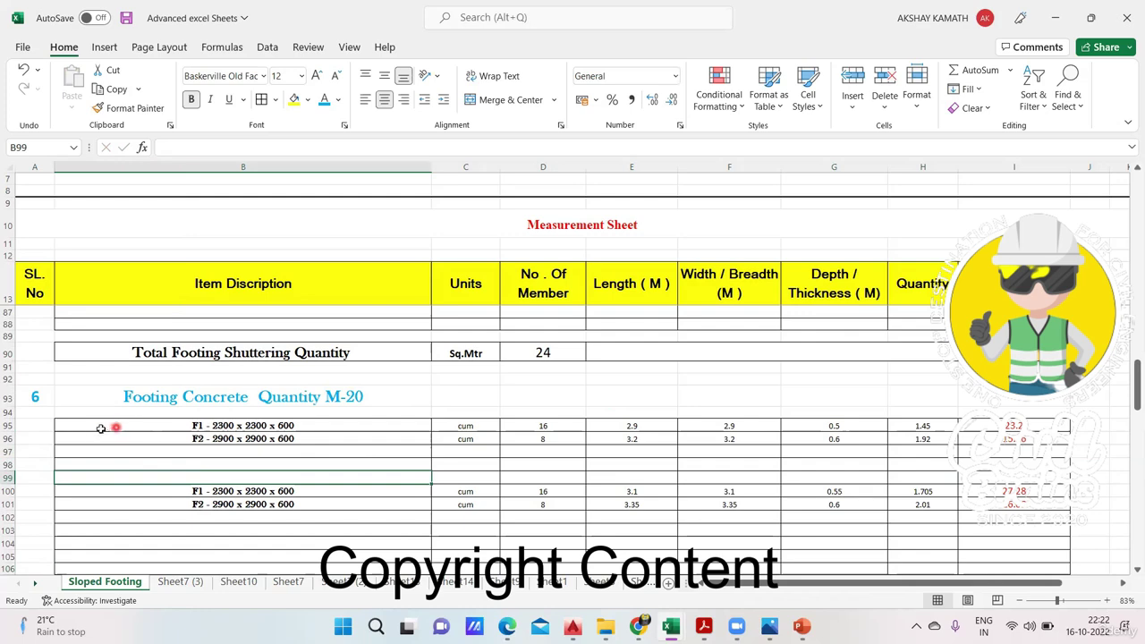
pyautogui.doubleClick(144, 478)
pyautogui.write('Trapezoidal')
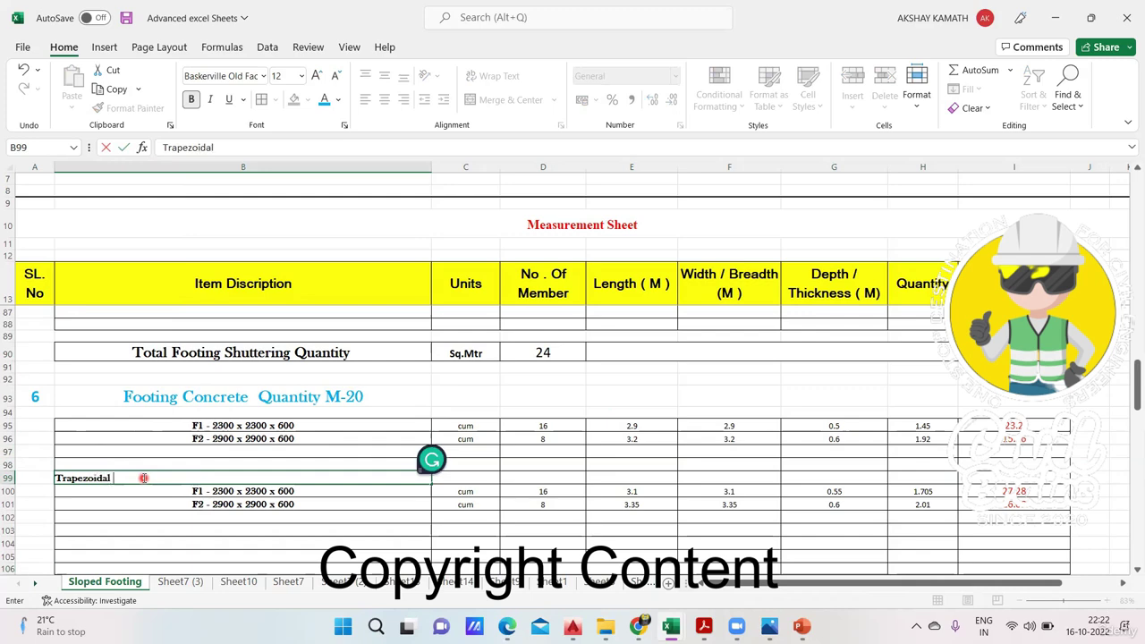
pyautogui.click(385, 548)
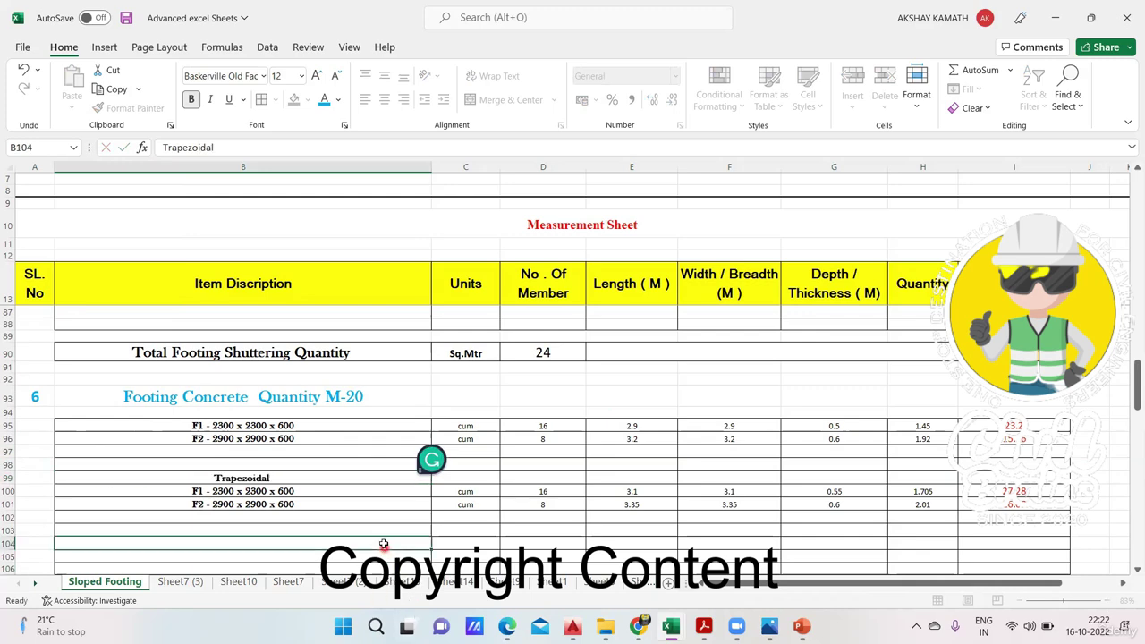
# Replace the F2 prefix in cell B96 with "Rectangular Portion", keeping the 2900 x 2900 x 600 size.
pyautogui.doubleClick(94, 438)
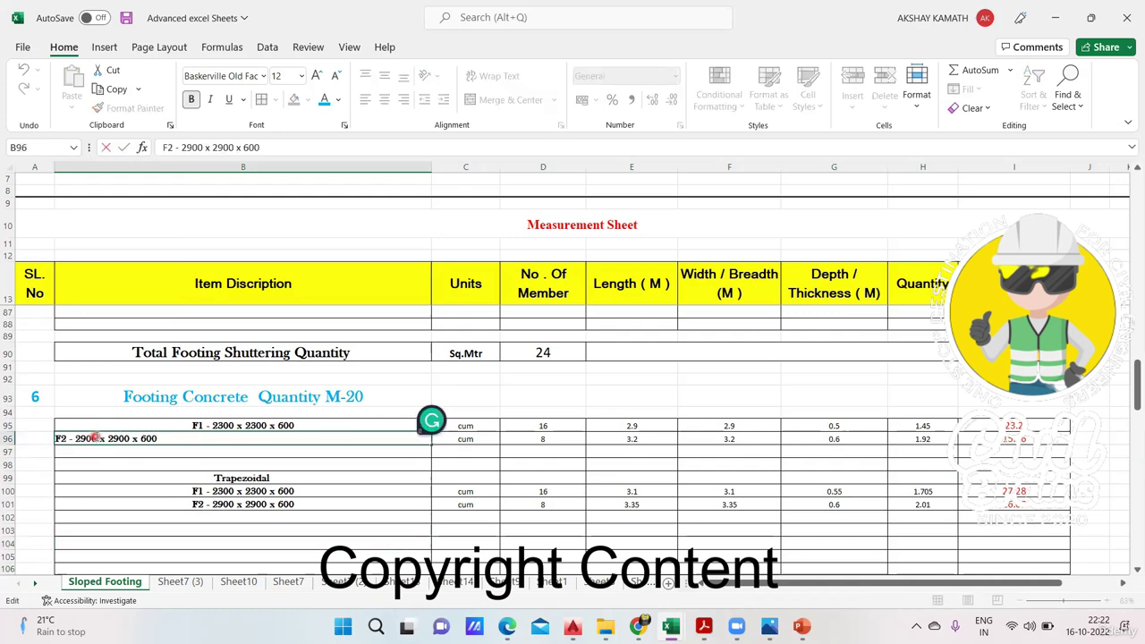
pyautogui.click(67, 436)
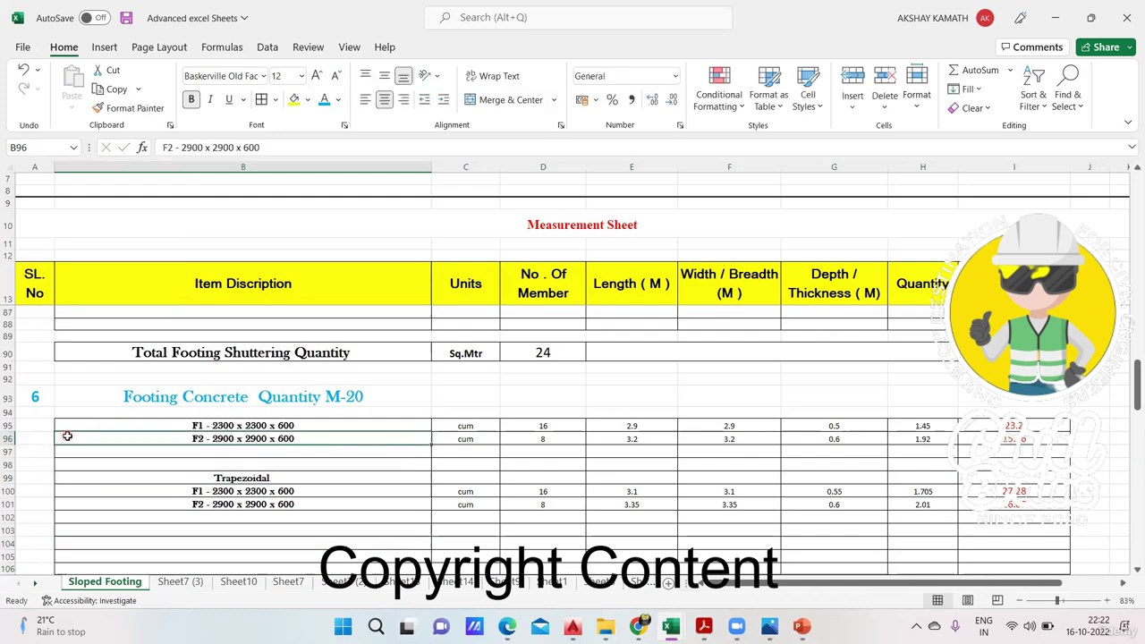
pyautogui.doubleClick(67, 439)
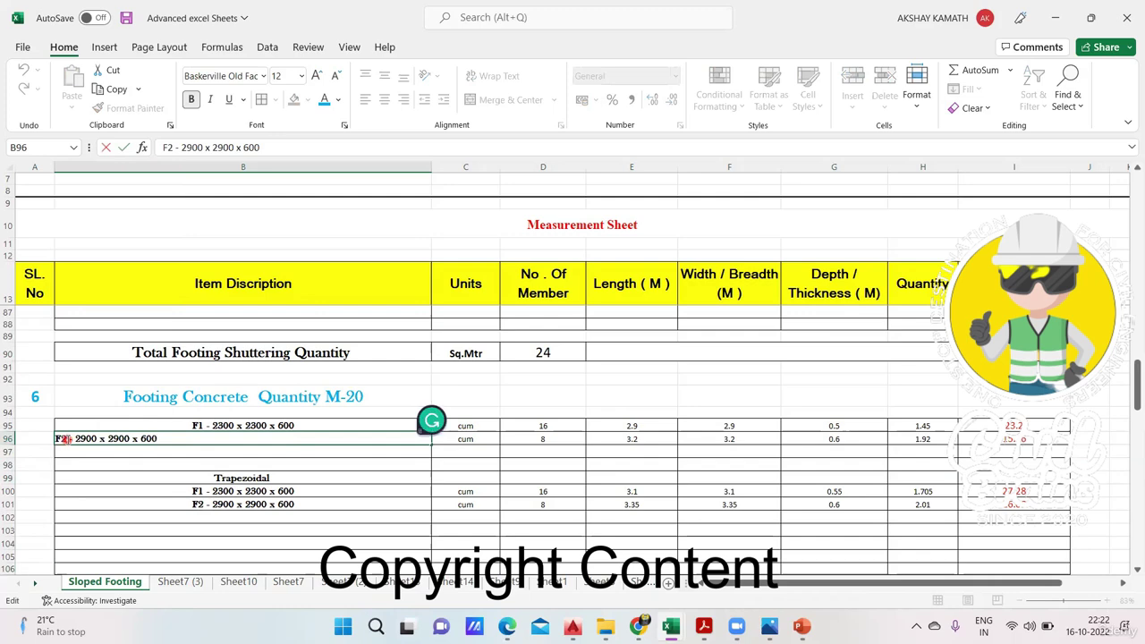
pyautogui.write('REC')
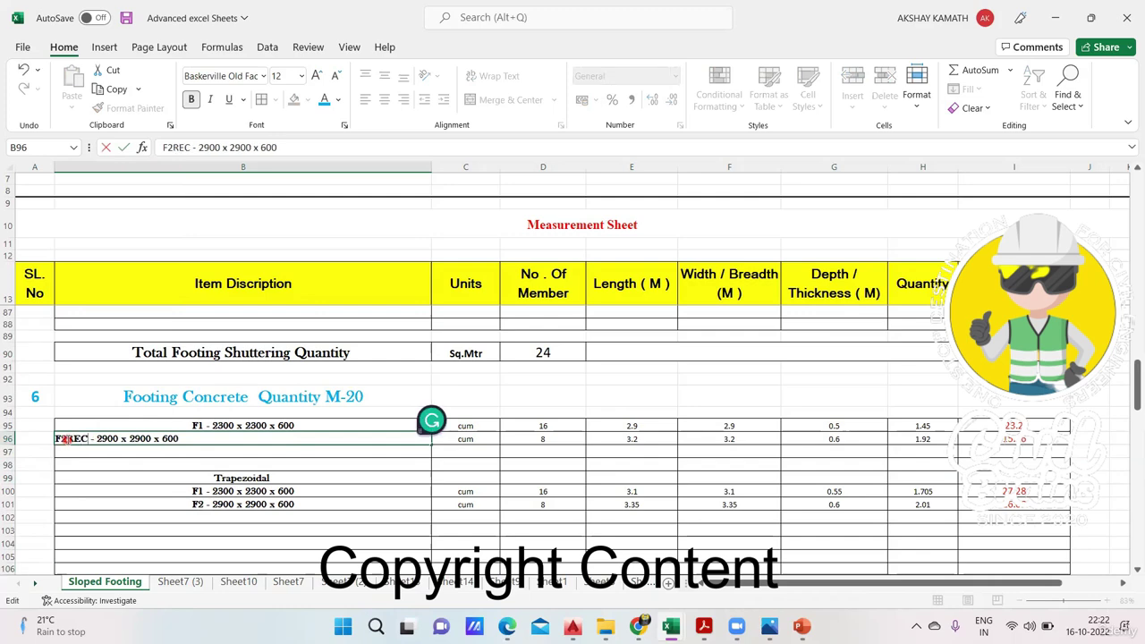
pyautogui.press('BackSpace')
pyautogui.press('BackSpace')
pyautogui.press('BackSpace')
pyautogui.press('BackSpace')
pyautogui.press('BackSpace')
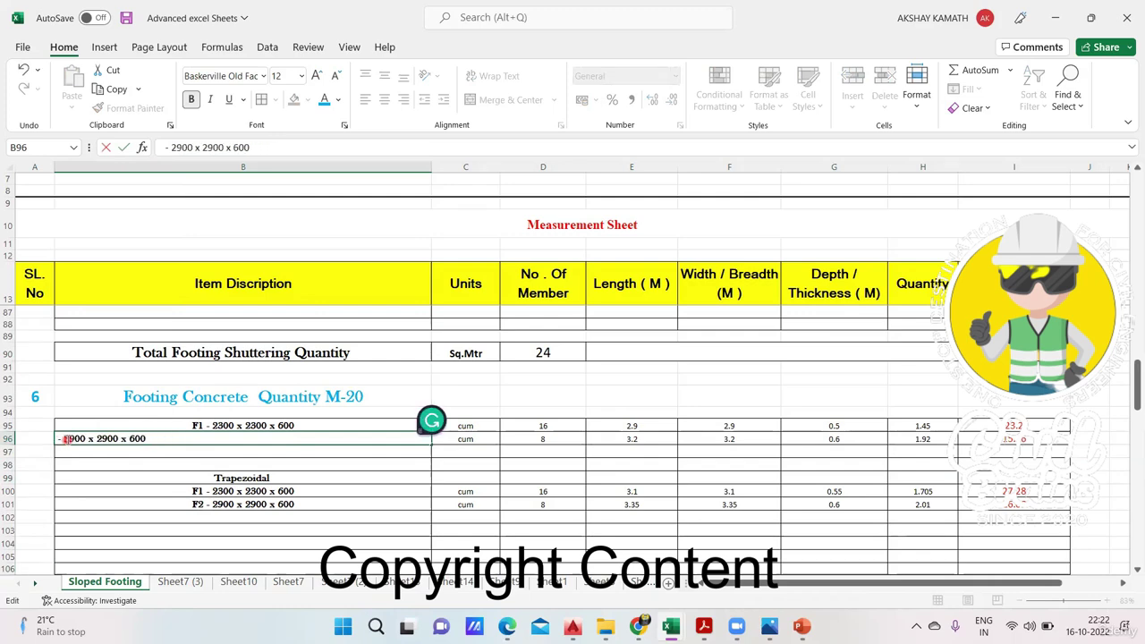
pyautogui.write('Rea')
pyautogui.press('BackSpace')
pyautogui.write('ctang')
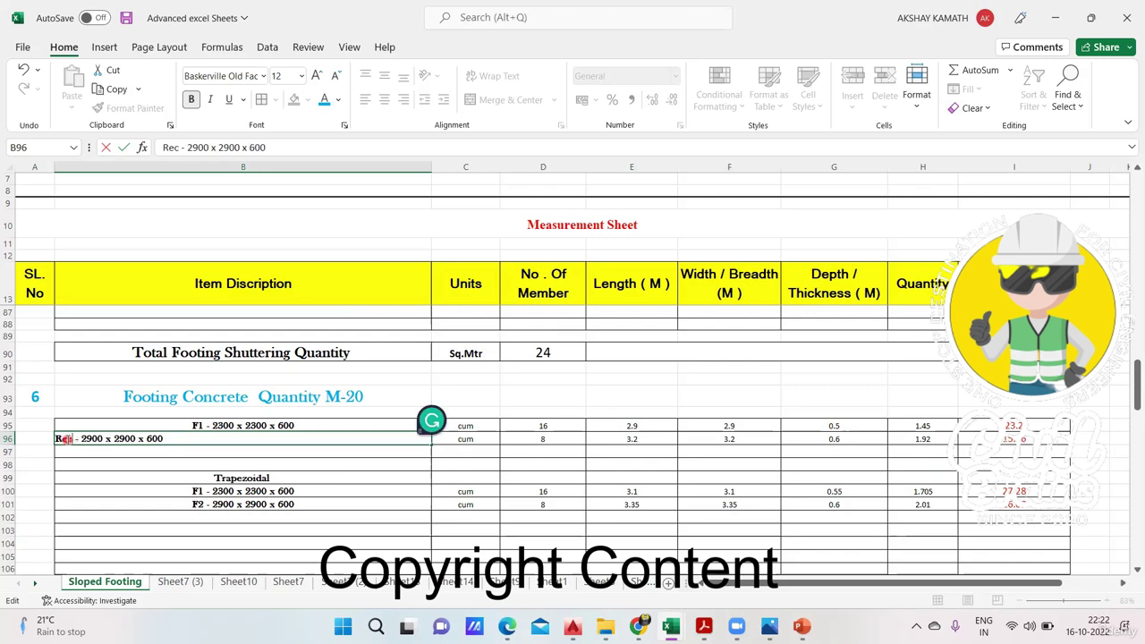
pyautogui.write('ular PO')
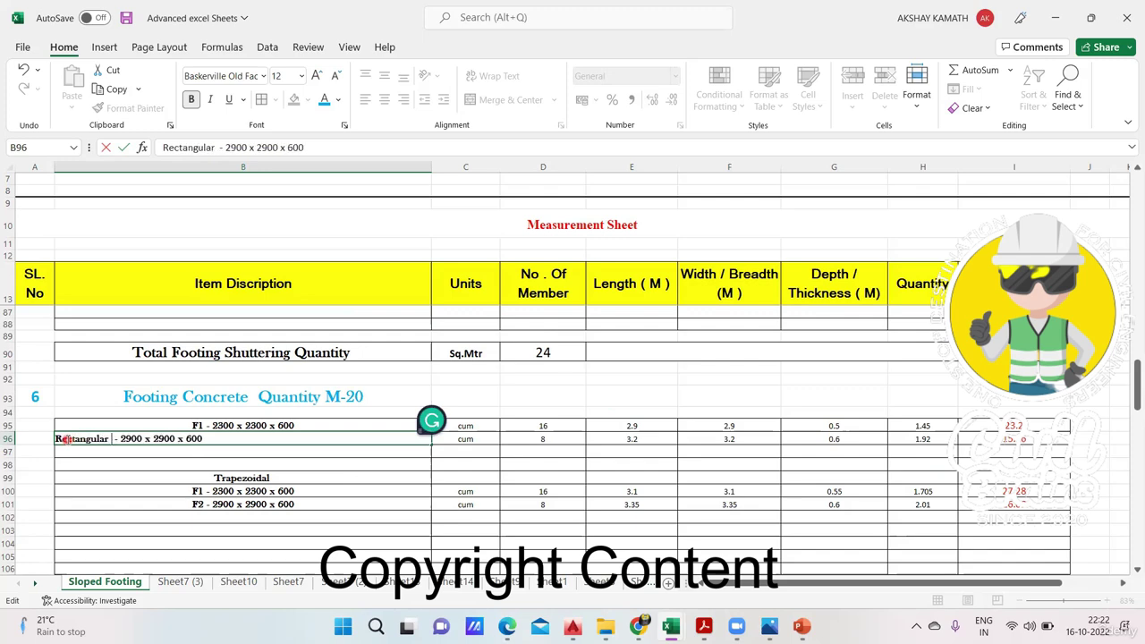
pyautogui.press('BackSpace')
pyautogui.write('pOrtion')
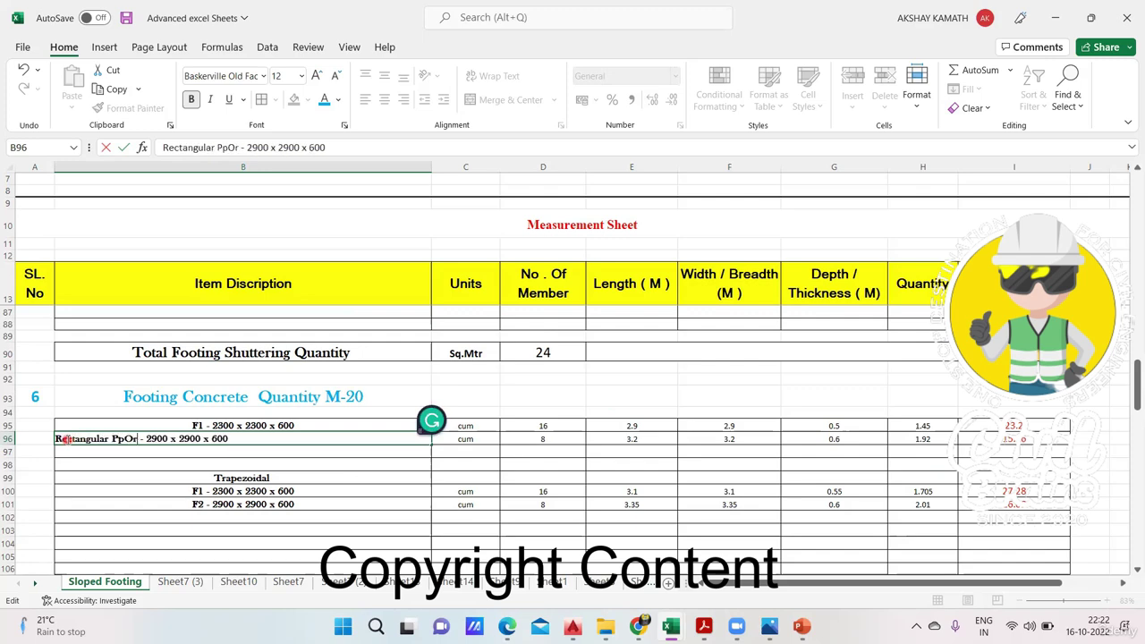
pyautogui.press('BackSpace')
pyautogui.press('BackSpace')
pyautogui.press('BackSpace')
pyautogui.press('BackSpace')
pyautogui.press('BackSpace')
pyautogui.press('BackSpace')
pyautogui.press('BackSpace')
pyautogui.press('BackSpace')
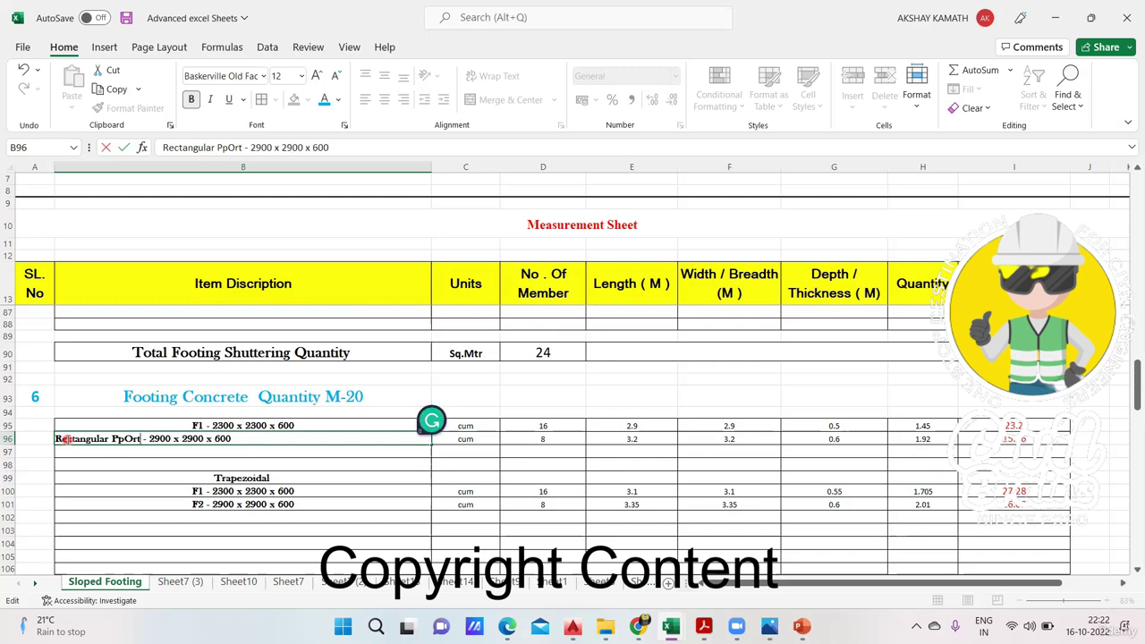
pyautogui.write('ortion')
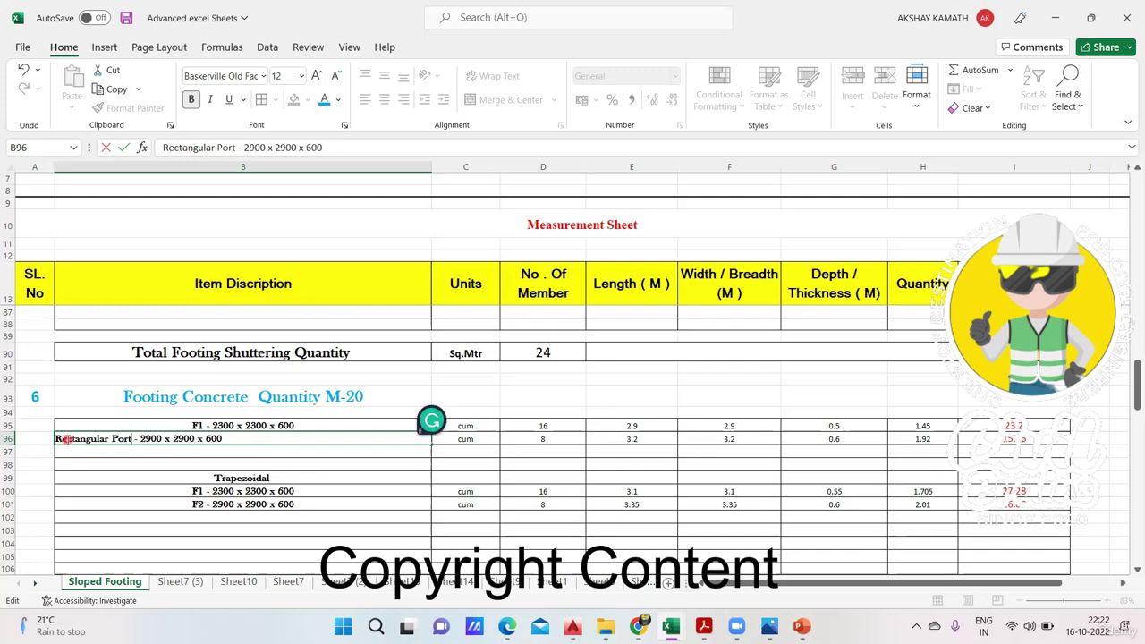
pyautogui.click(171, 517)
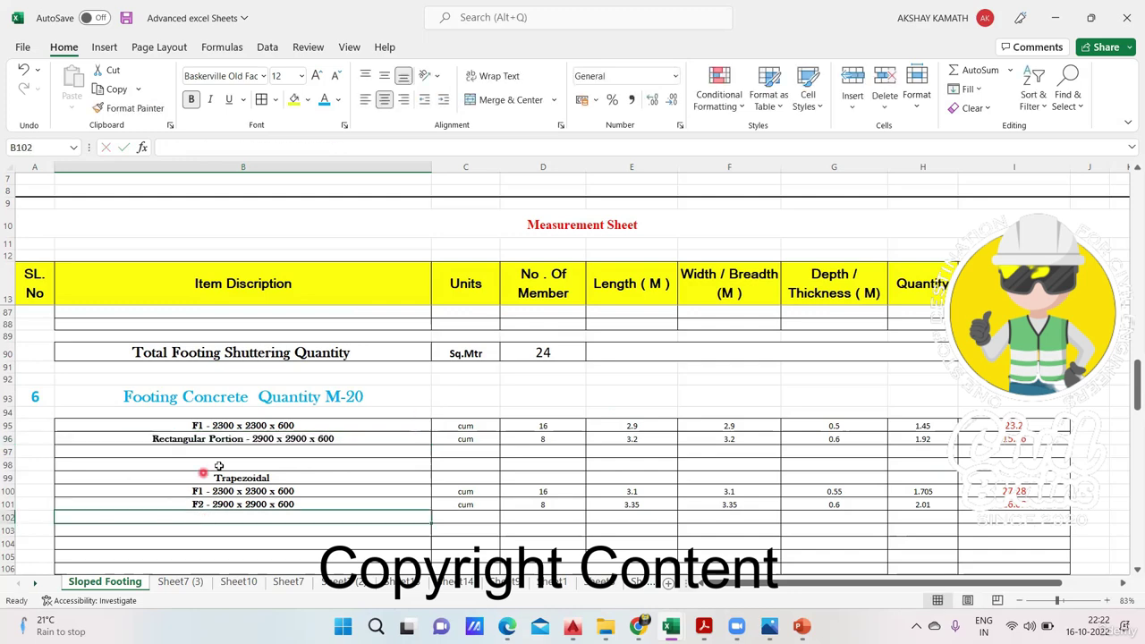
# Insert F2 before the size in cell B96, separated from "Rectangular Portion" by a wide gap of spaces.
pyautogui.doubleClick(242, 442)
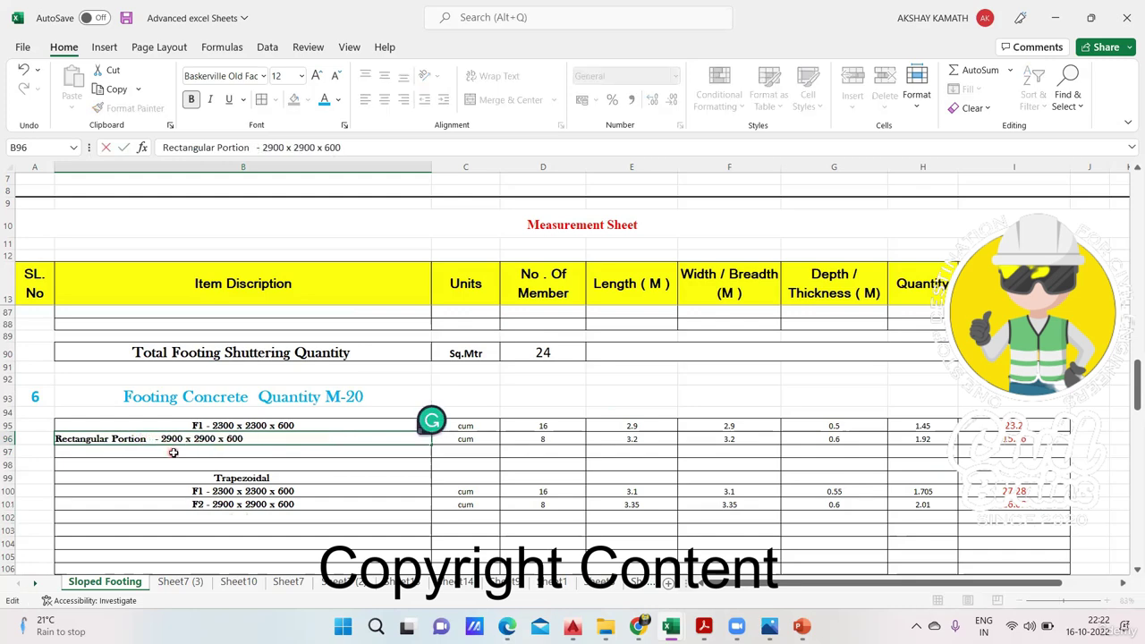
pyautogui.write('F2')
pyautogui.press('Left')
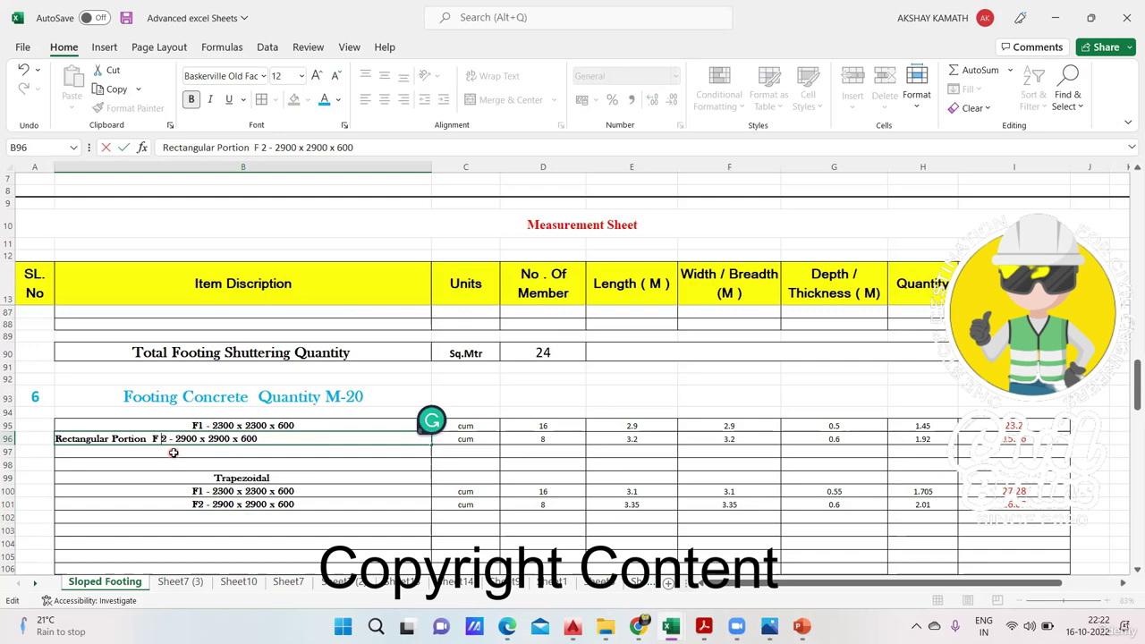
pyautogui.press('BackSpace')
pyautogui.press('Left')
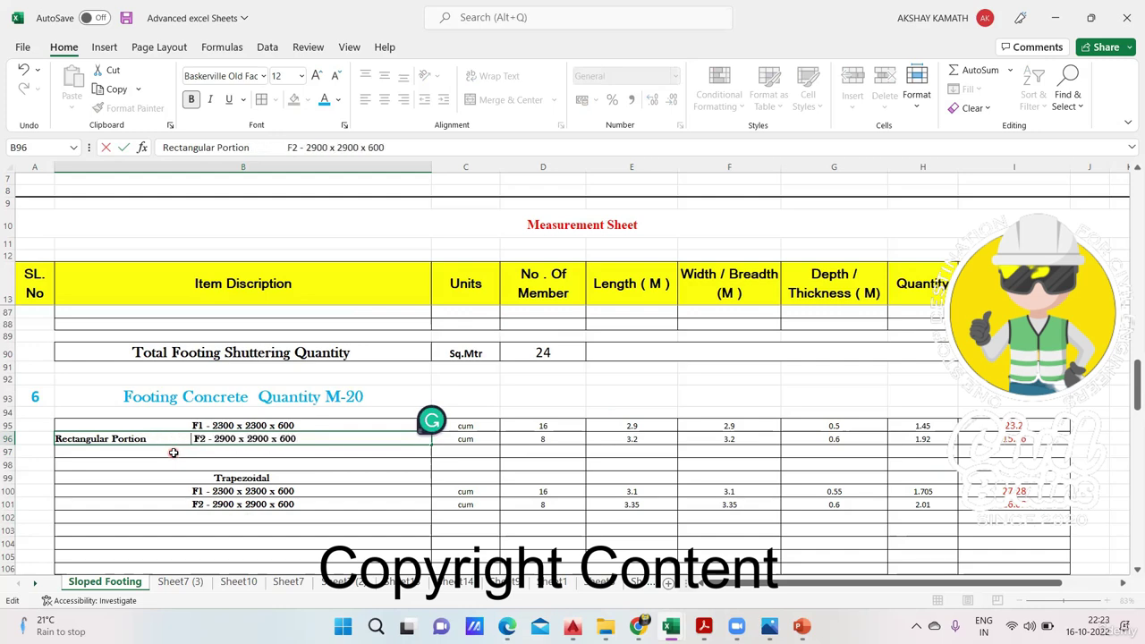
pyautogui.click(192, 490)
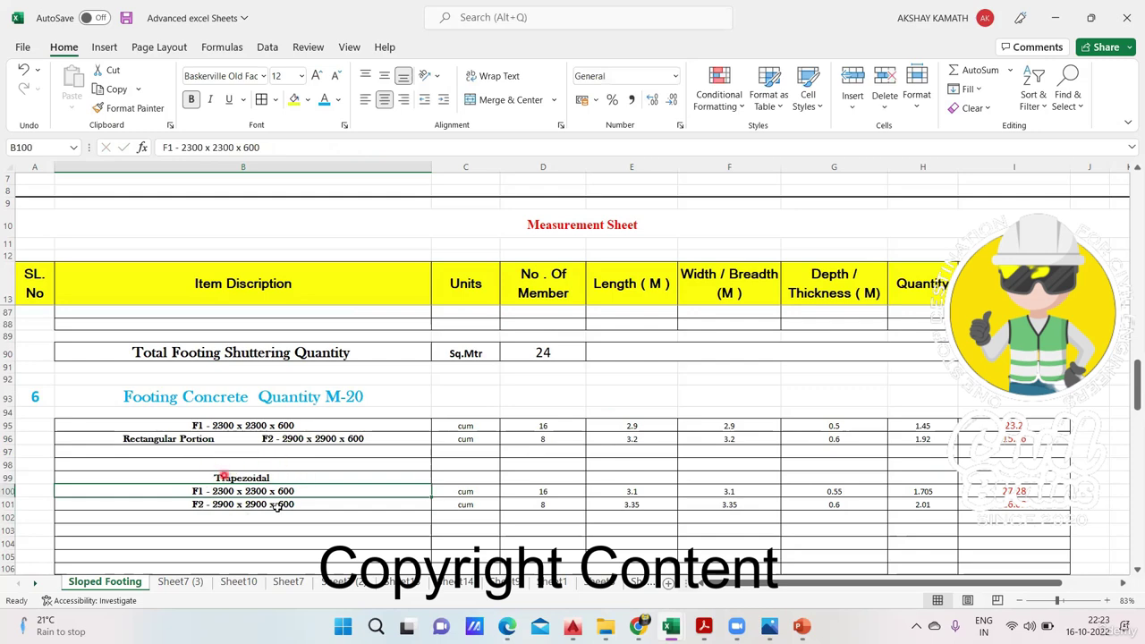
pyautogui.click(376, 539)
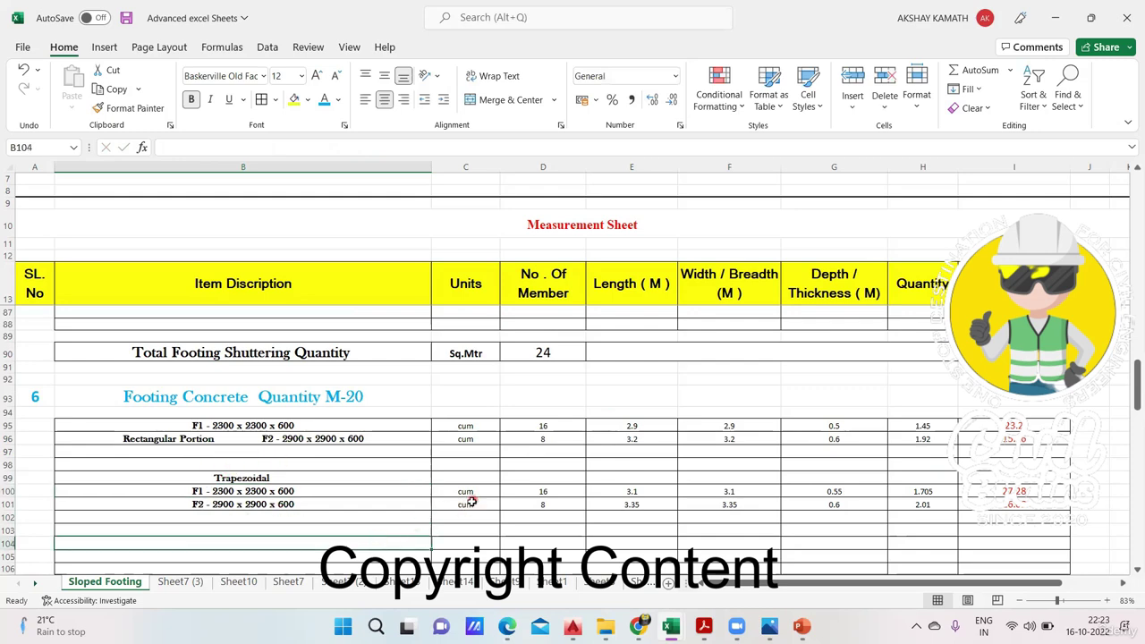
# Set the length and width of the rectangular F1 footing to 2.3 m in cells E95 and F95.
pyautogui.click(649, 427)
pyautogui.write('2.3')
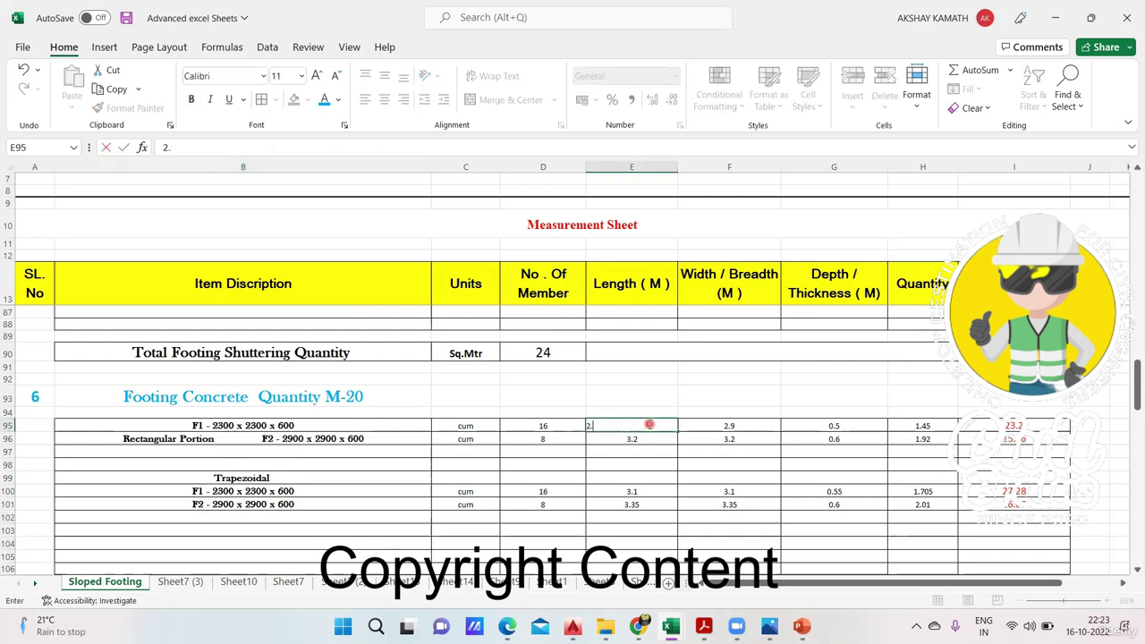
pyautogui.click(675, 464)
pyautogui.click(727, 426)
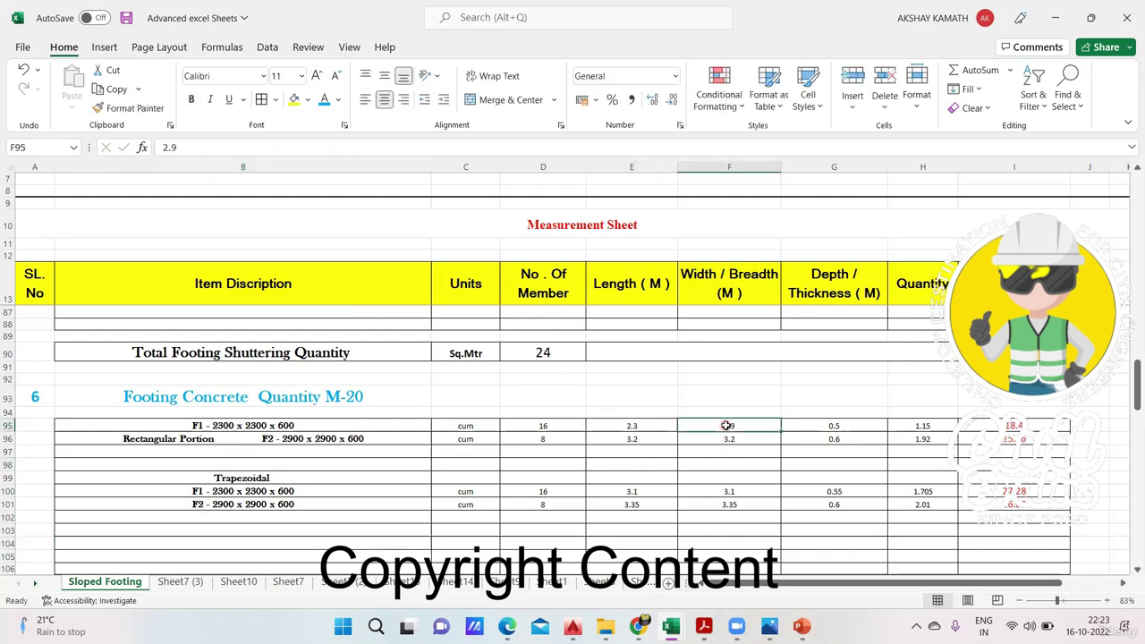
pyautogui.press('BackSpace')
pyautogui.write('3')
pyautogui.click(760, 463)
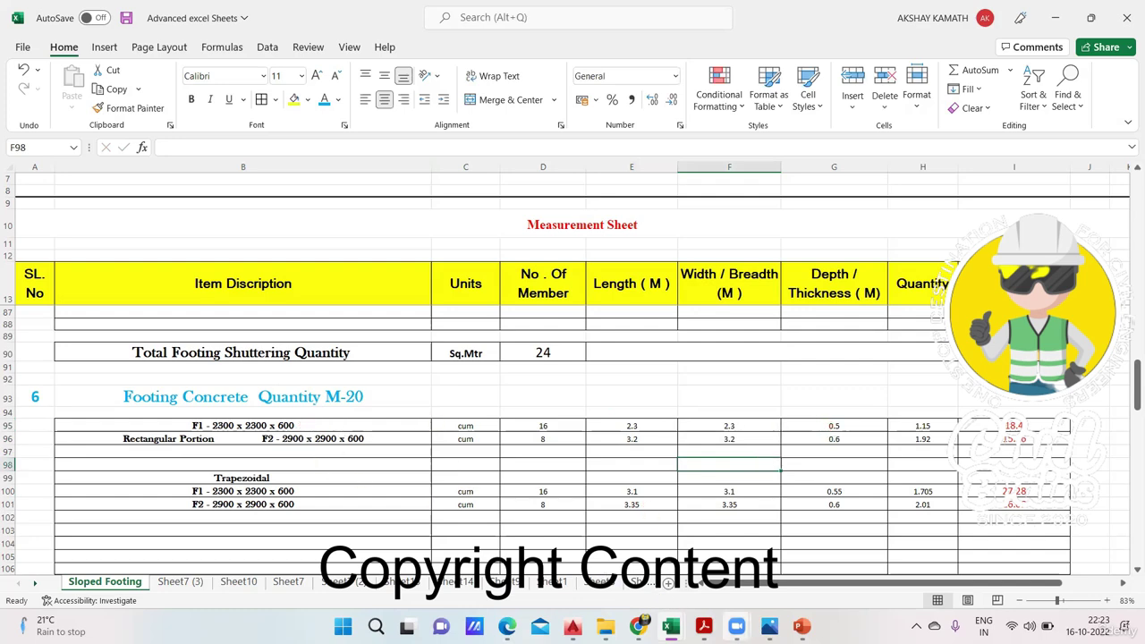
# View the Sloped Footing 02 section drawing in Photos and highlight the footing's rectangular base at depth D2.
pyautogui.moveTo(703, 626)
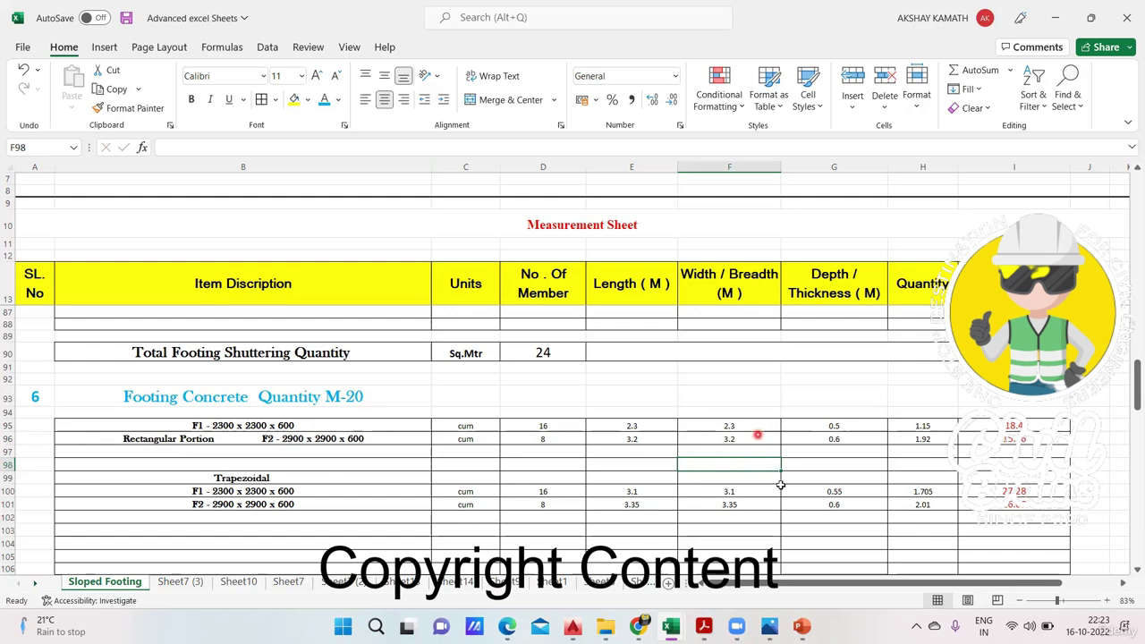
pyautogui.scroll(3, 779, 483)
pyautogui.scroll(2, 758, 474)
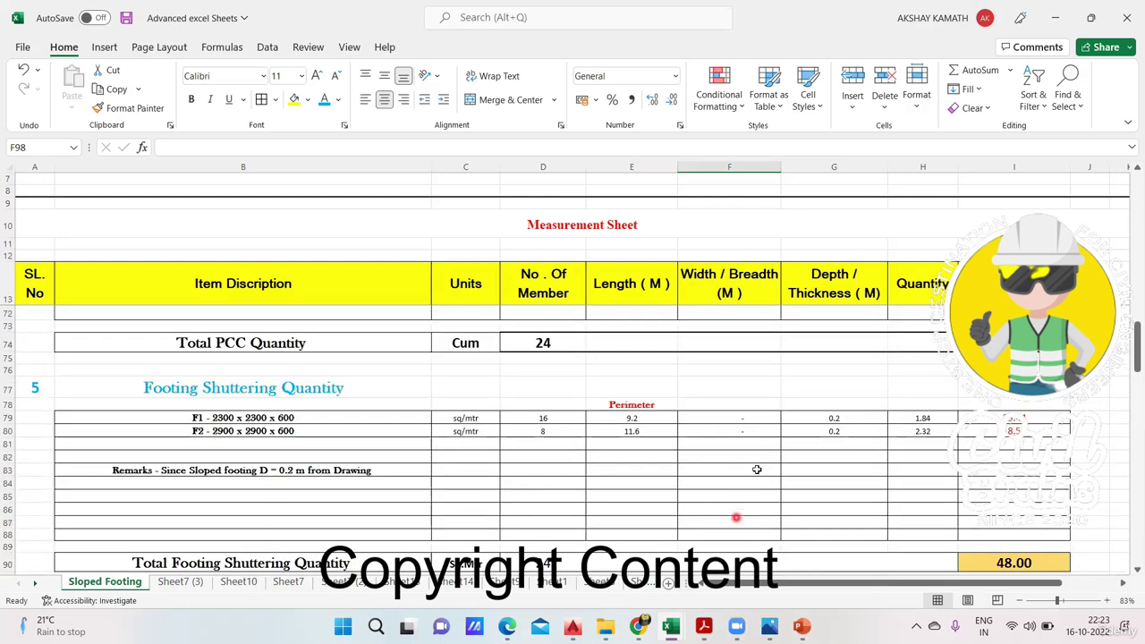
pyautogui.scroll(-1, 817, 442)
pyautogui.scroll(-2, 817, 461)
pyautogui.click(769, 626)
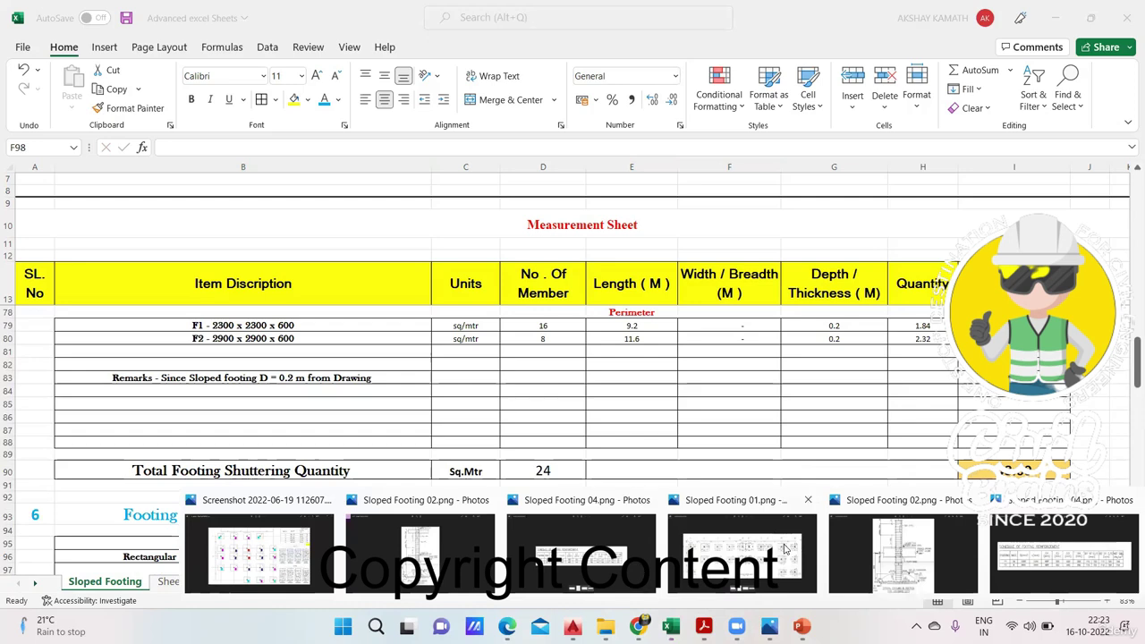
pyautogui.click(923, 560)
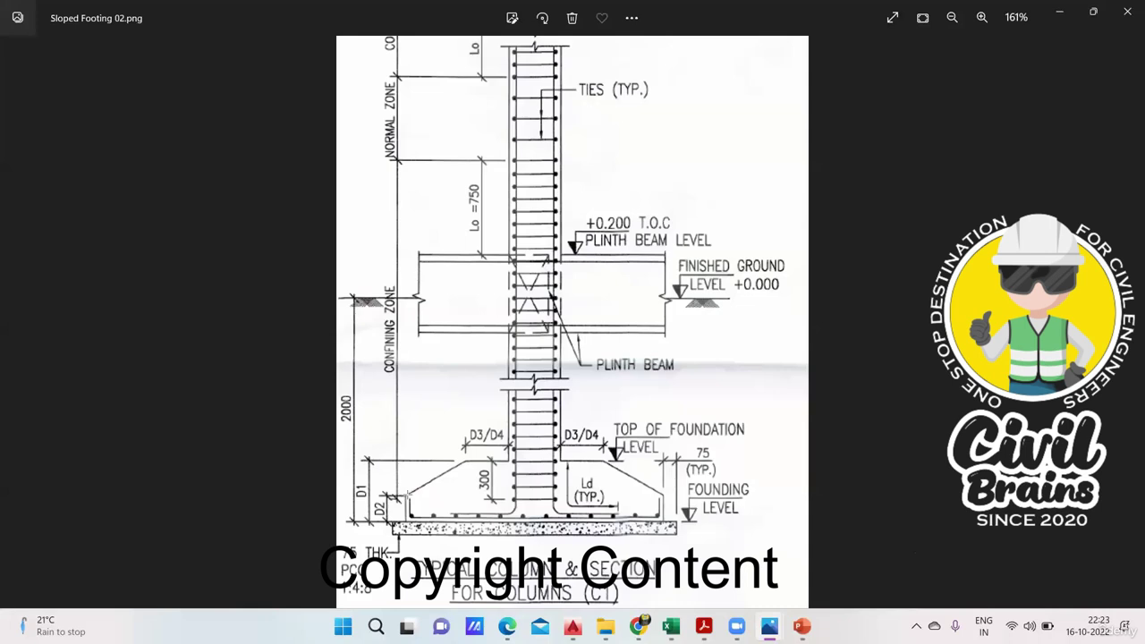
pyautogui.moveTo(407, 501); pyautogui.dragTo(662, 502)
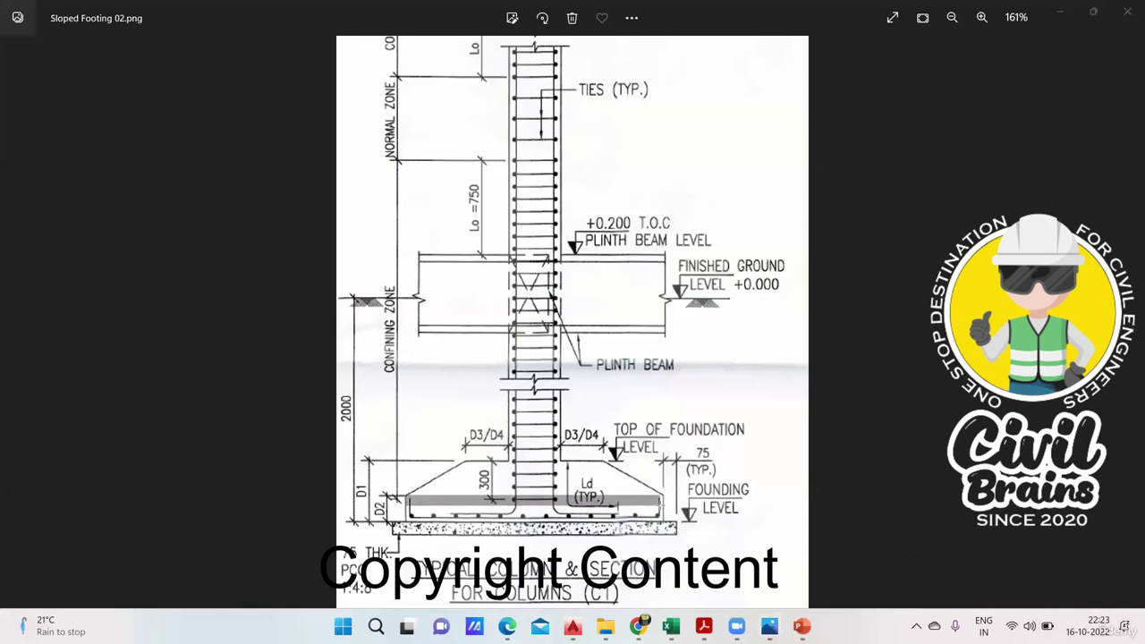
pyautogui.moveTo(408, 505)
pyautogui.mouseDown()
pyautogui.moveTo(661, 506)
pyautogui.moveTo(407, 513)
pyautogui.moveTo(665, 519)
pyautogui.moveTo(456, 506)
pyautogui.mouseUp()
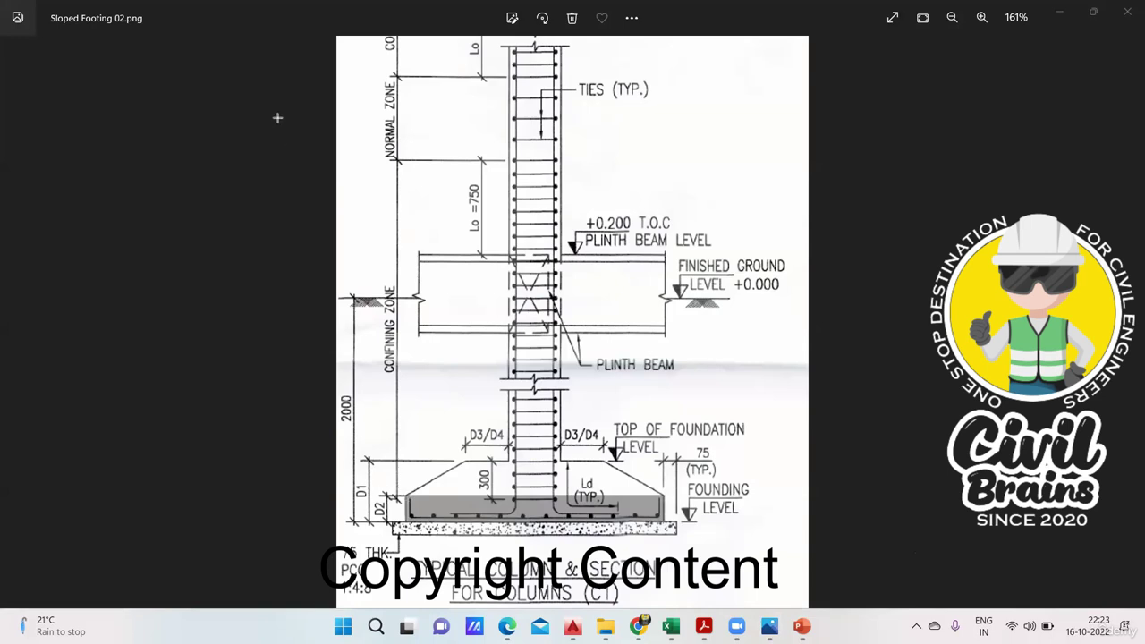
# Open the Sloped Footing 04 schedule from the Drawing Folder, check D2 for F1 and F2, and return to the Excel workbook.
pyautogui.hotkey('alt', 'Tab')
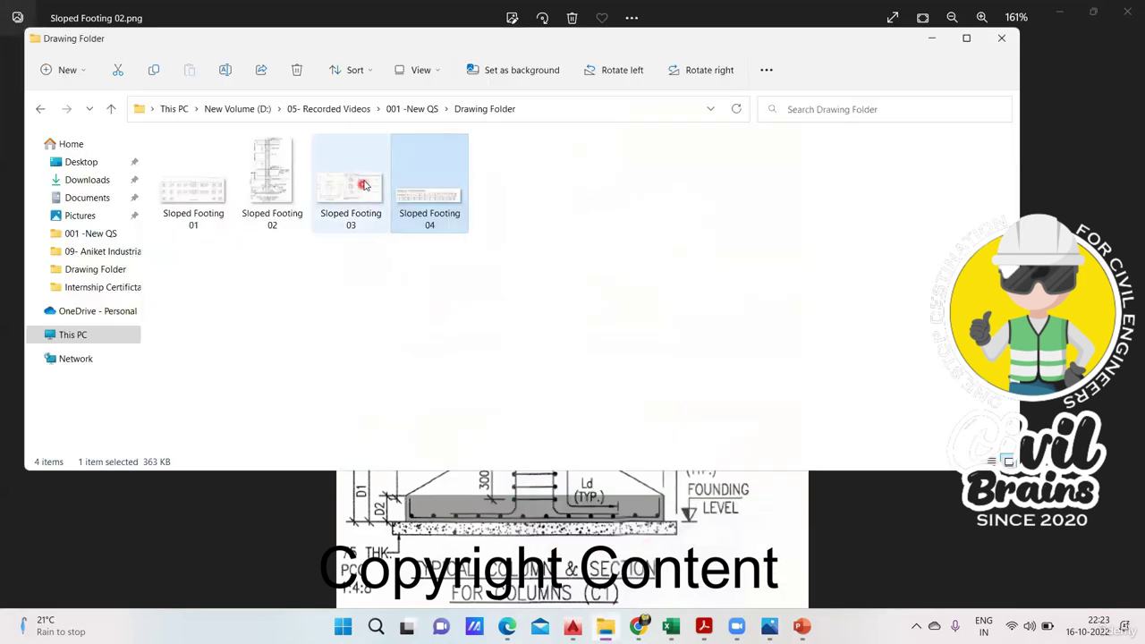
pyautogui.doubleClick(461, 208)
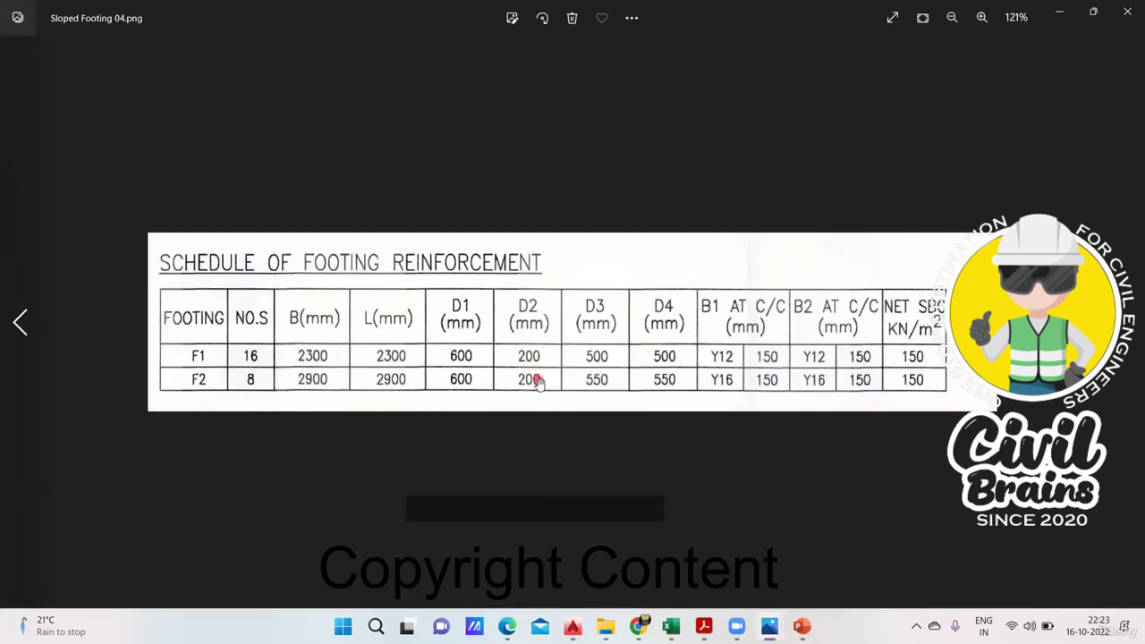
pyautogui.moveTo(671, 627)
pyautogui.click(626, 518)
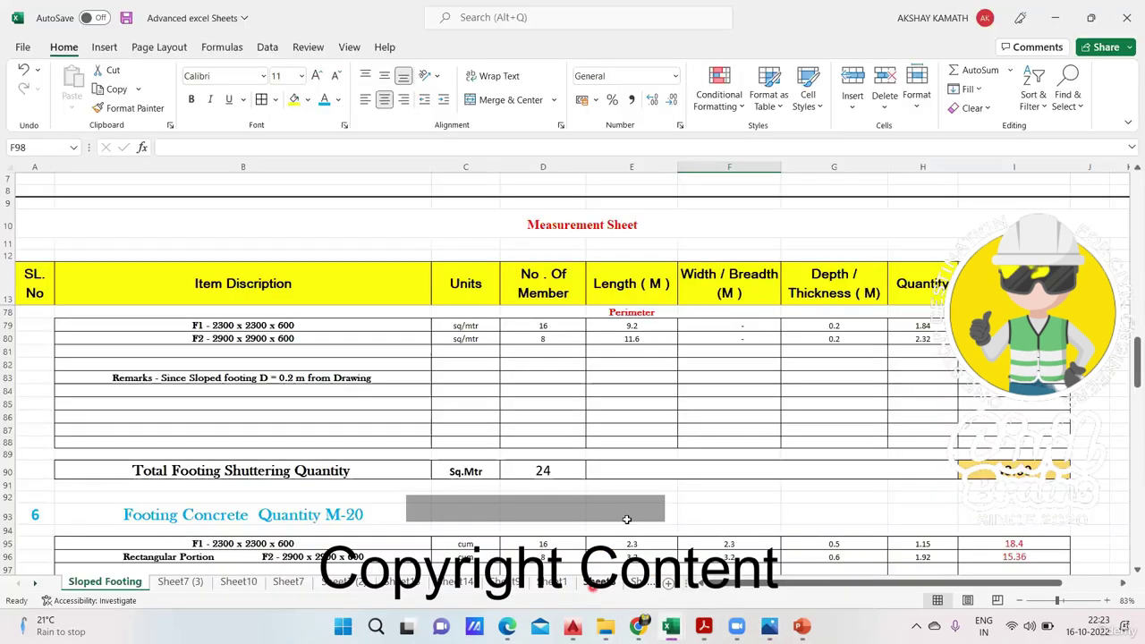
# Set the depth of the rectangular F1 and F2 footings to 0.2 m in cells G95 and G96.
pyautogui.scroll(-5, 706, 488)
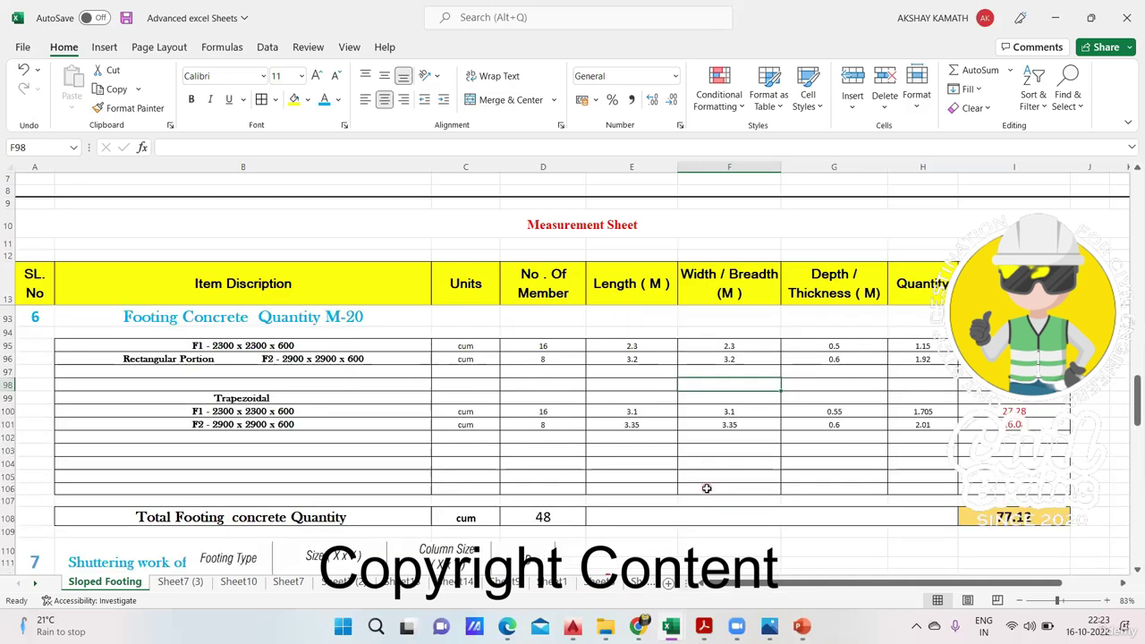
pyautogui.scroll(1, 708, 489)
pyautogui.click(841, 390)
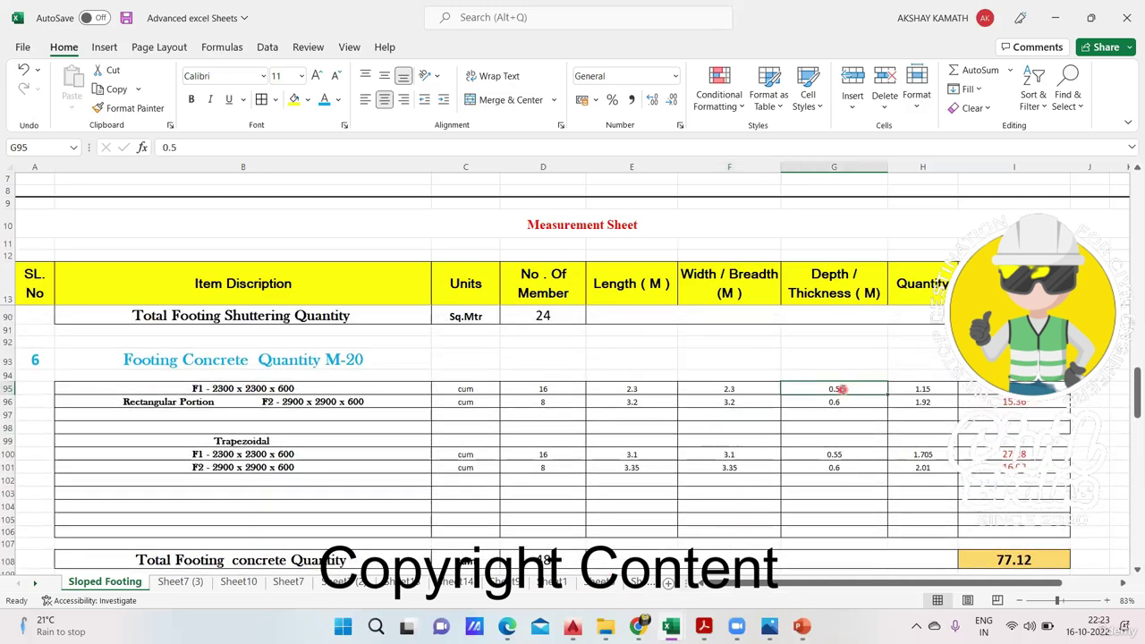
pyautogui.write('0.')
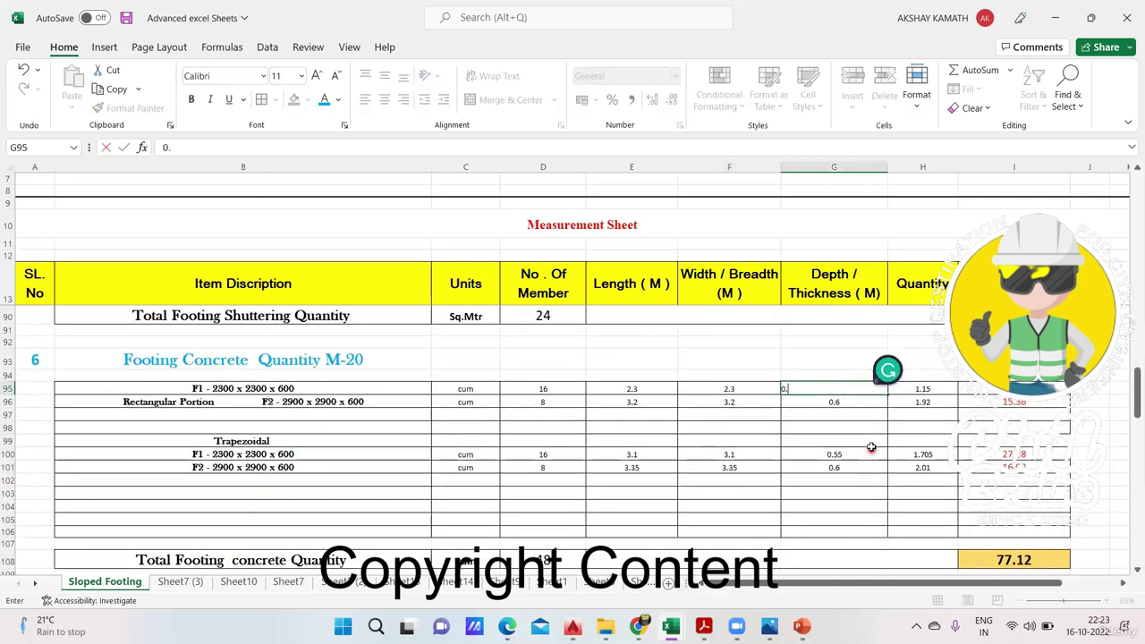
pyautogui.write('322')
pyautogui.press('Return')
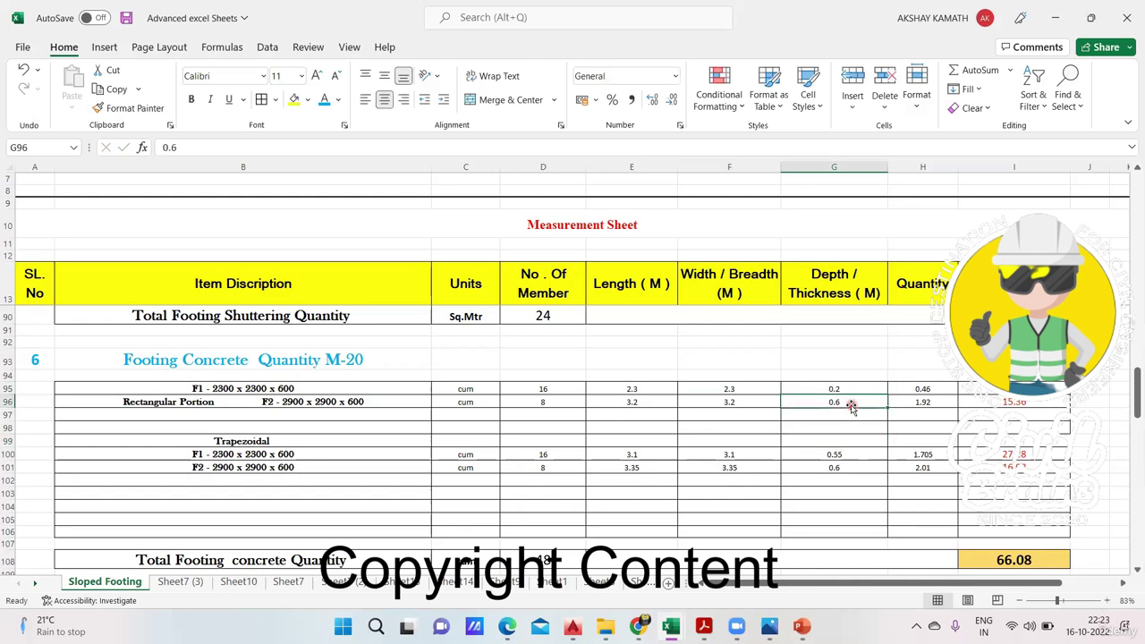
pyautogui.write('0.2')
pyautogui.click(904, 517)
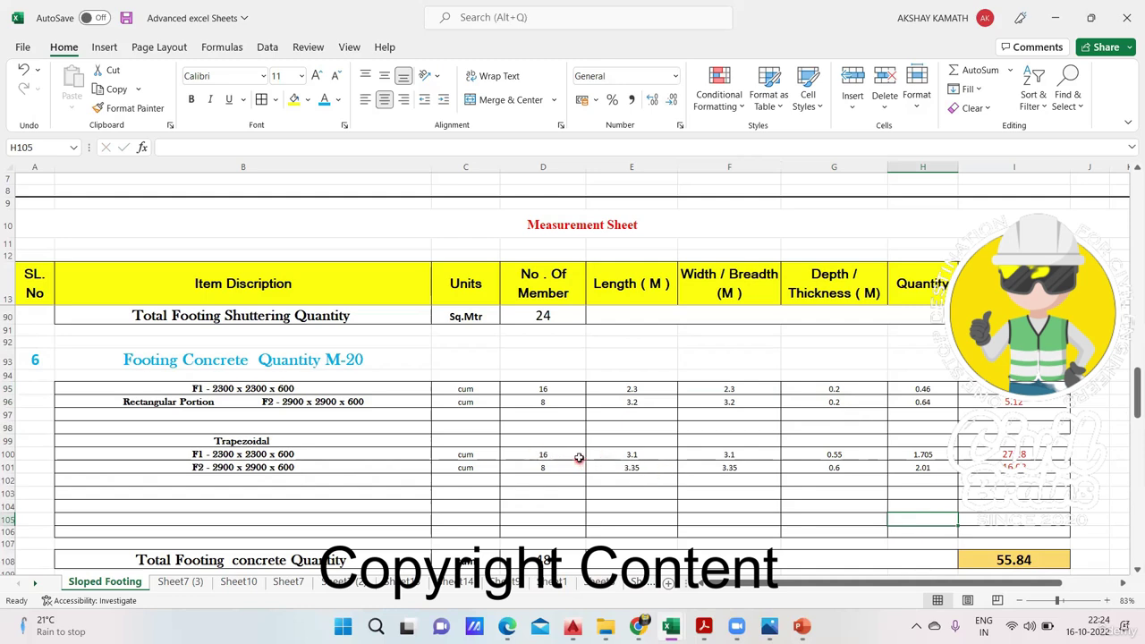
# Clear the length, width and depth values of the trapezoidal F1 and F2 rows in E100:G101.
pyautogui.click(636, 455)
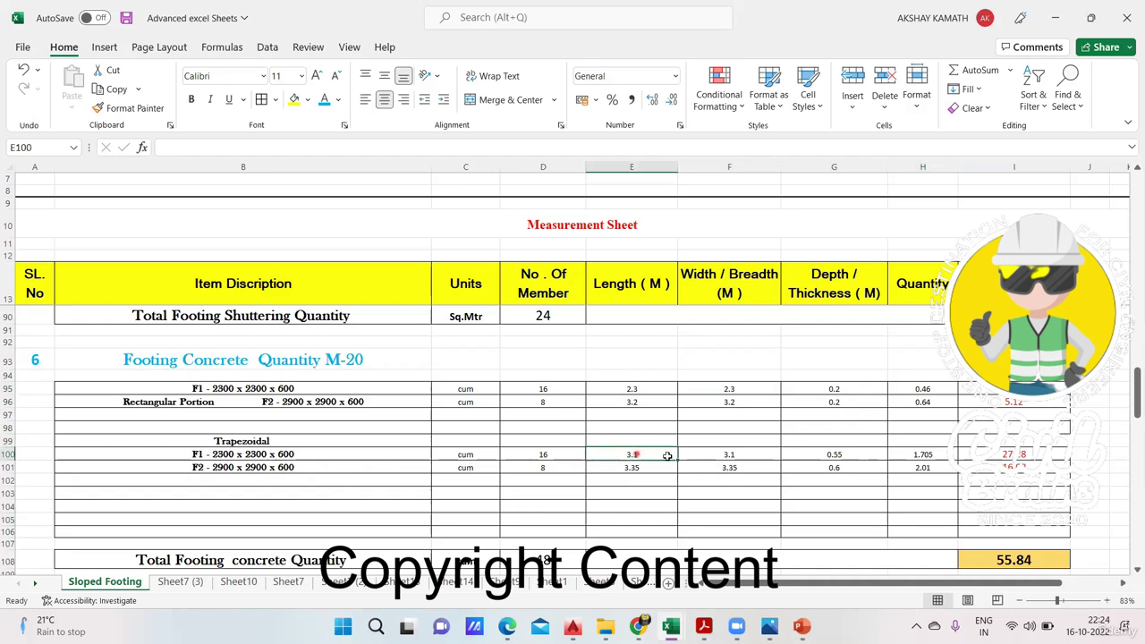
pyautogui.moveTo(713, 466); pyautogui.dragTo(834, 467)
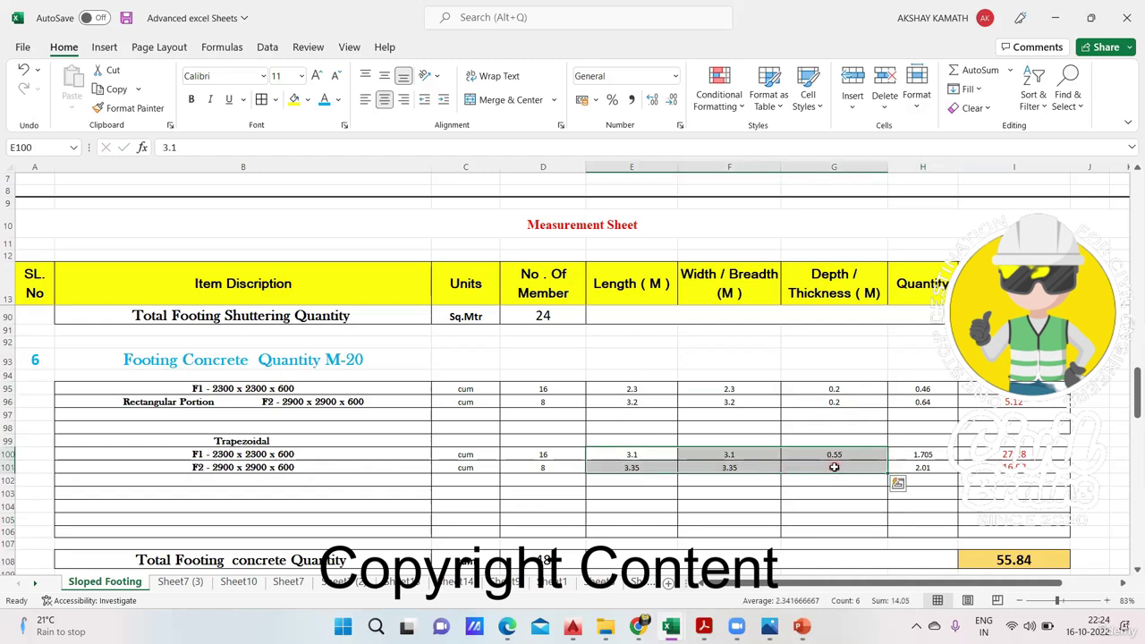
pyautogui.press('Delete')
pyautogui.click(841, 494)
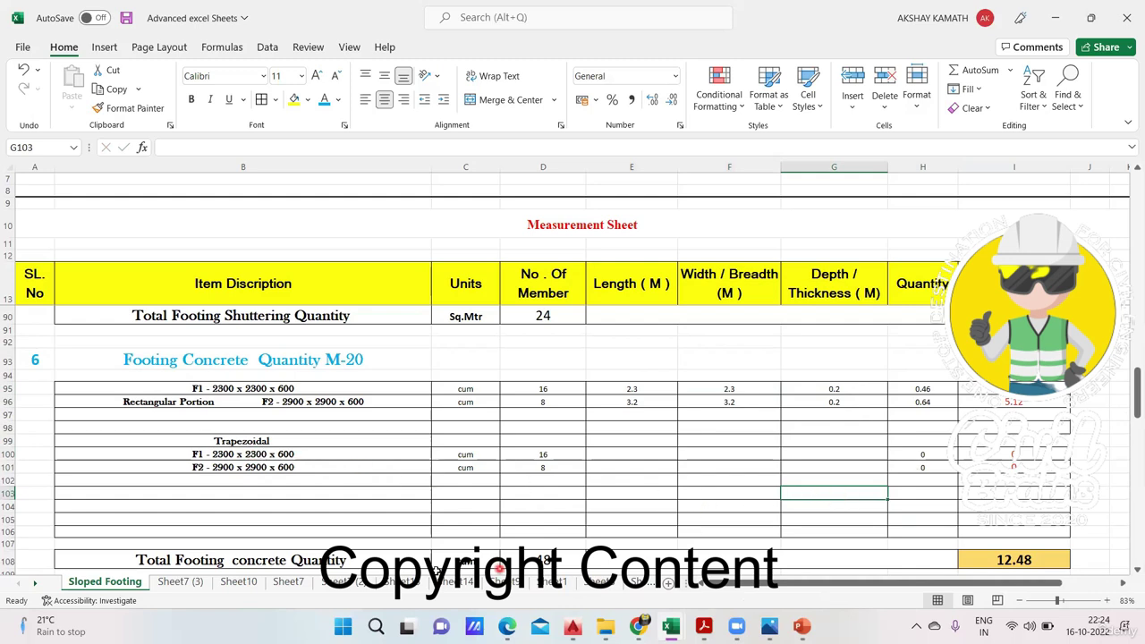
# Find the sloped footing calculator by going through the workbook's sheets and open it on Sheet9.
pyautogui.click(367, 582)
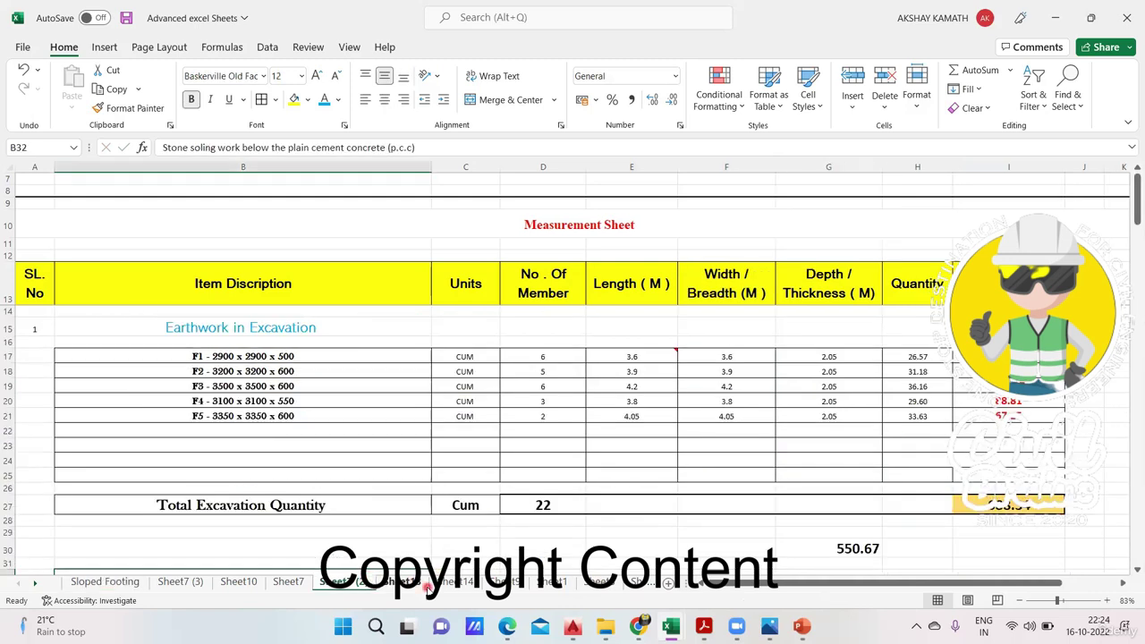
pyautogui.click(422, 583)
pyautogui.click(460, 583)
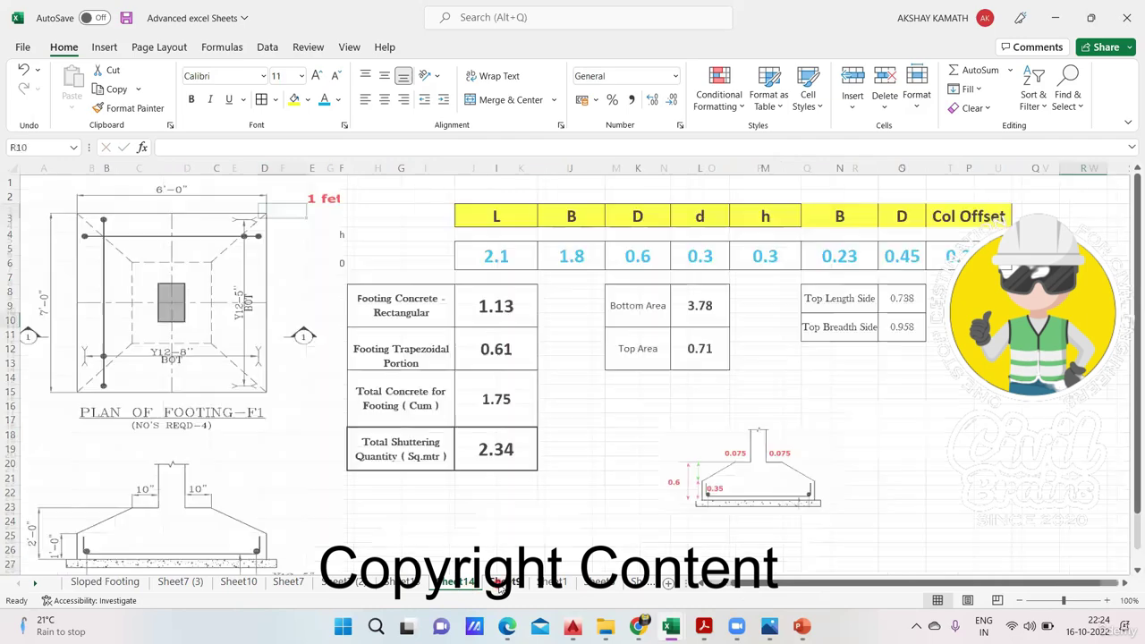
pyautogui.click(500, 583)
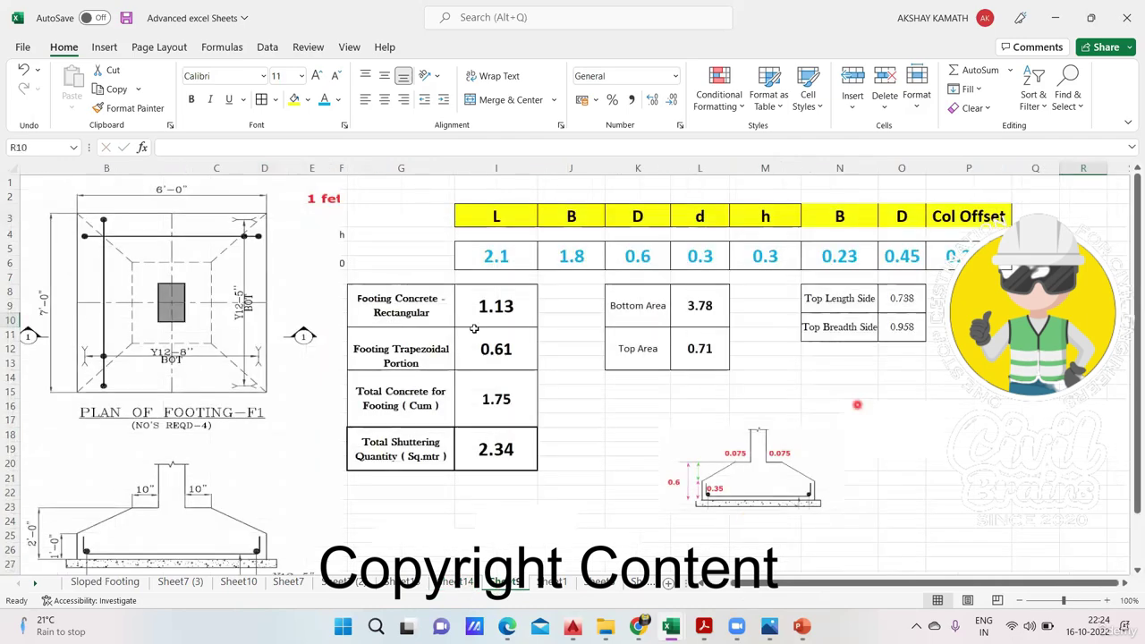
# Set the footing length L and breadth B to 2.3 each in the calculator.
pyautogui.click(516, 256)
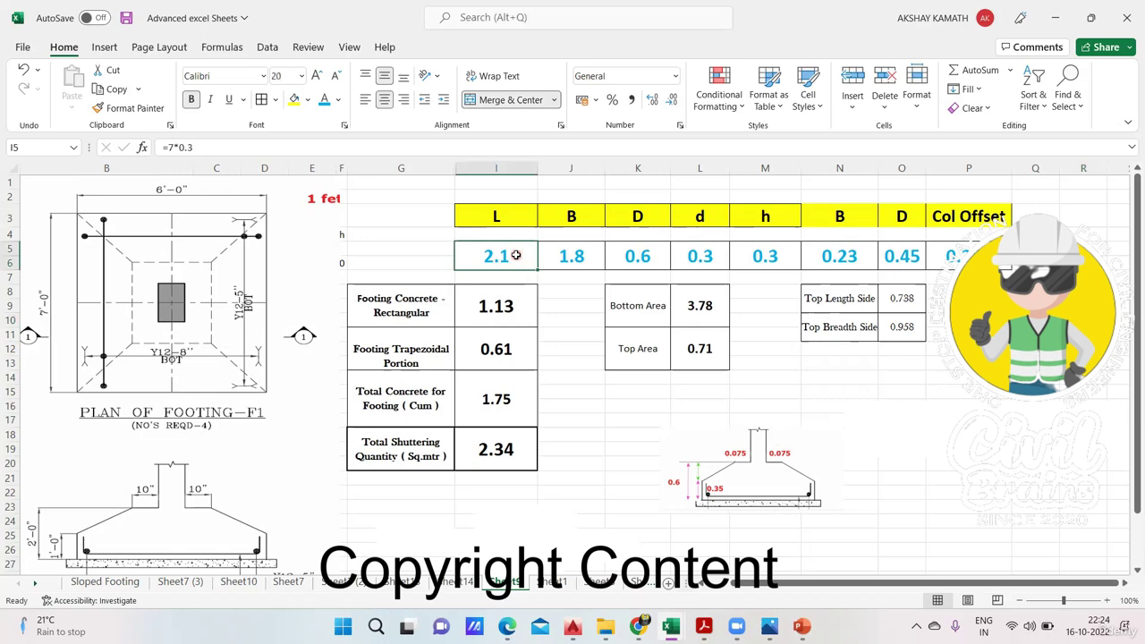
pyautogui.write('2.3')
pyautogui.click(578, 256)
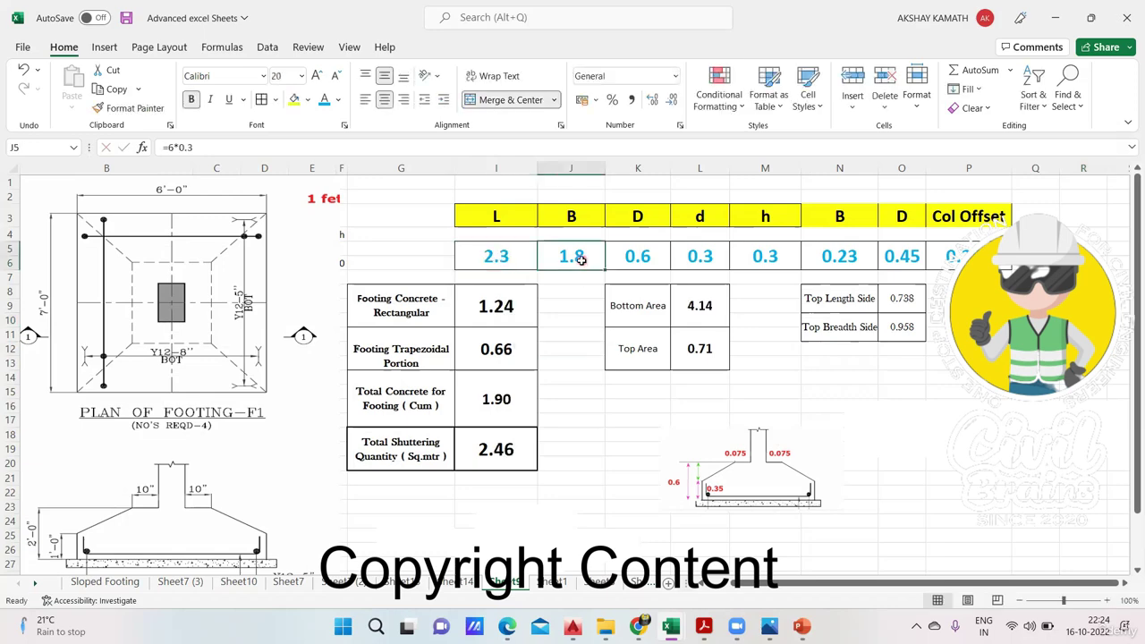
pyautogui.write('2.3')
pyautogui.click(589, 338)
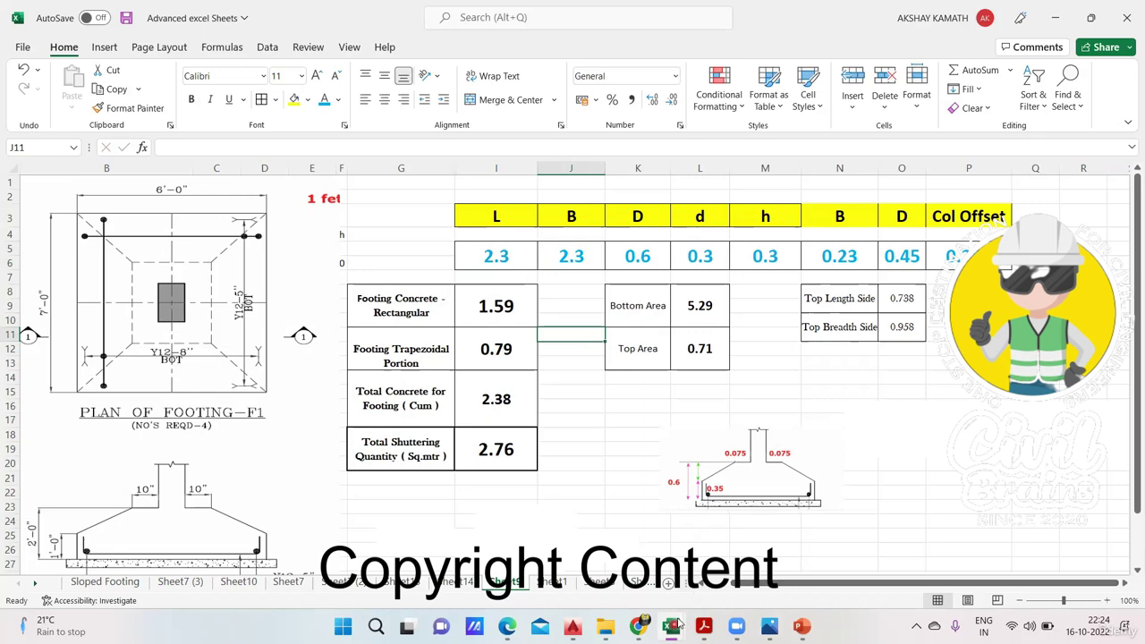
# Check the F1 dimensions in the Sloped Footing 04 schedule image and set the calculator's lower depth d to 0.2.
pyautogui.moveTo(670, 626)
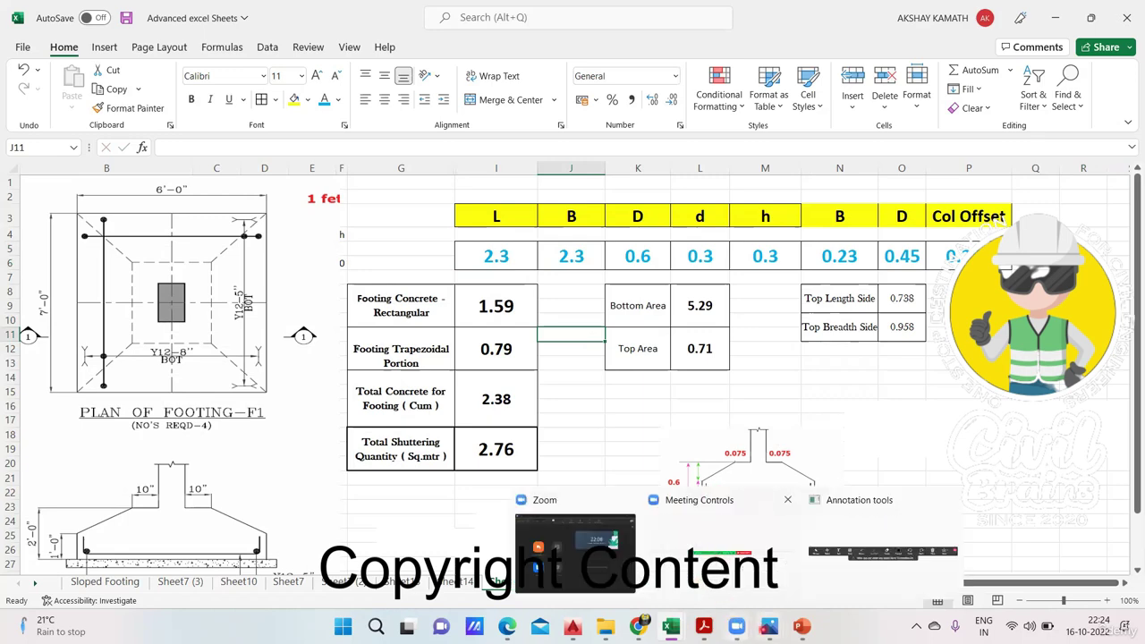
pyautogui.moveTo(769, 626)
pyautogui.click(873, 561)
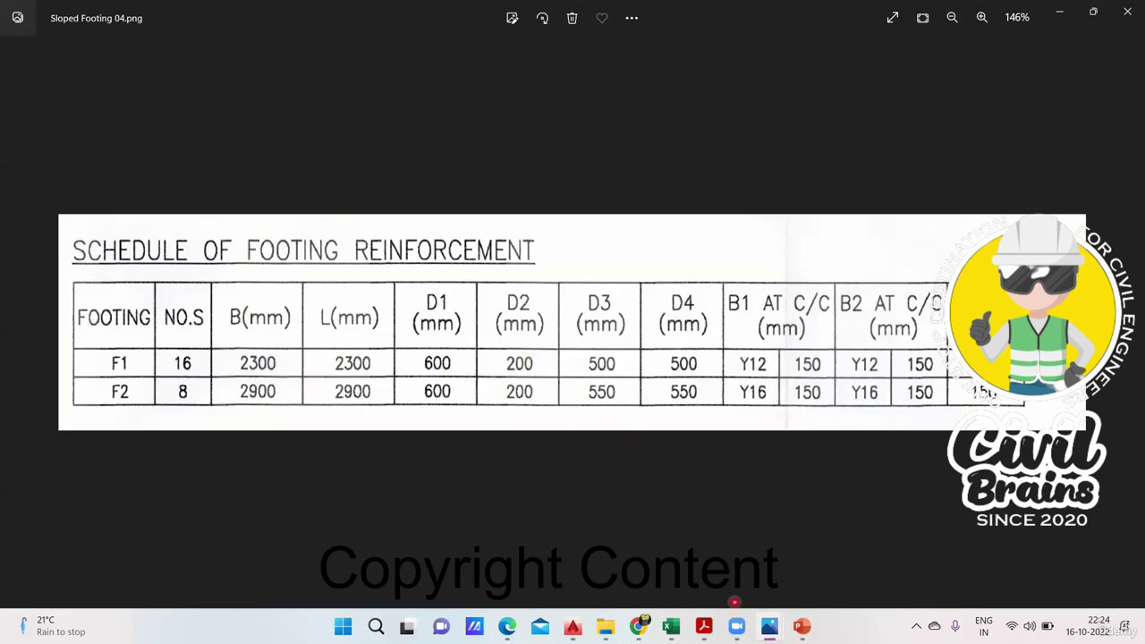
pyautogui.click(586, 510)
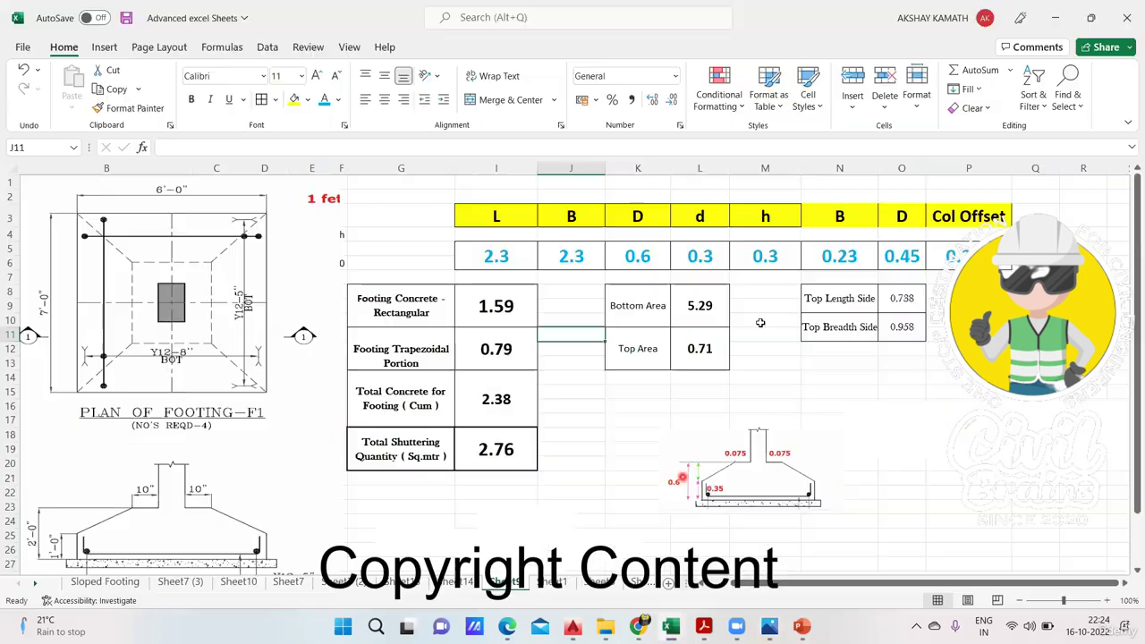
pyautogui.click(720, 258)
pyautogui.write('0')
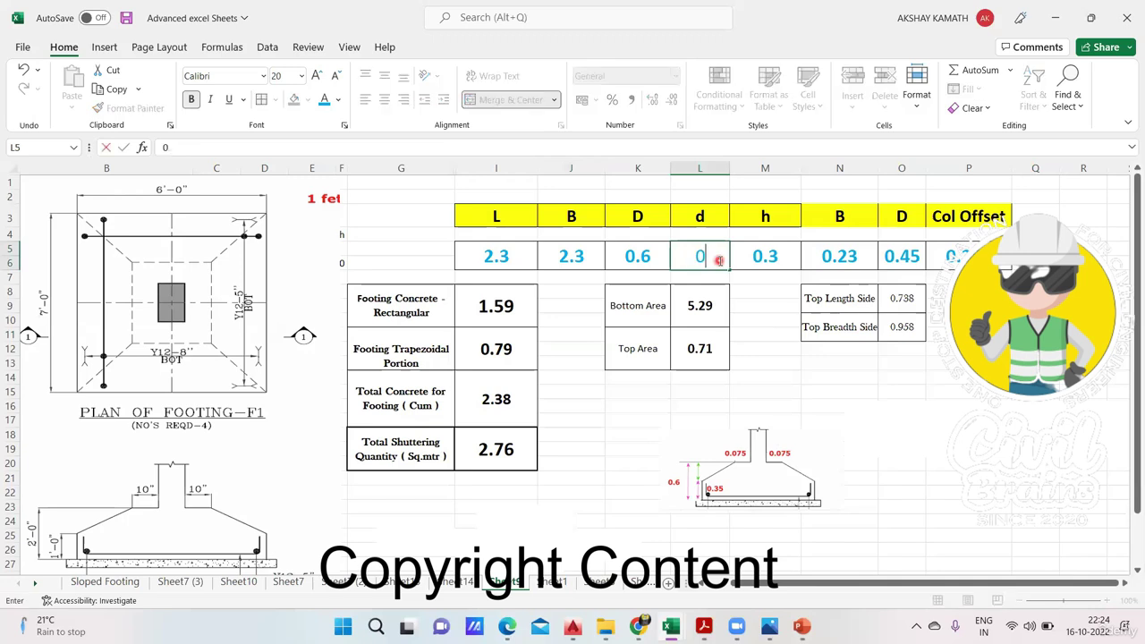
pyautogui.write('.2')
pyautogui.click(794, 410)
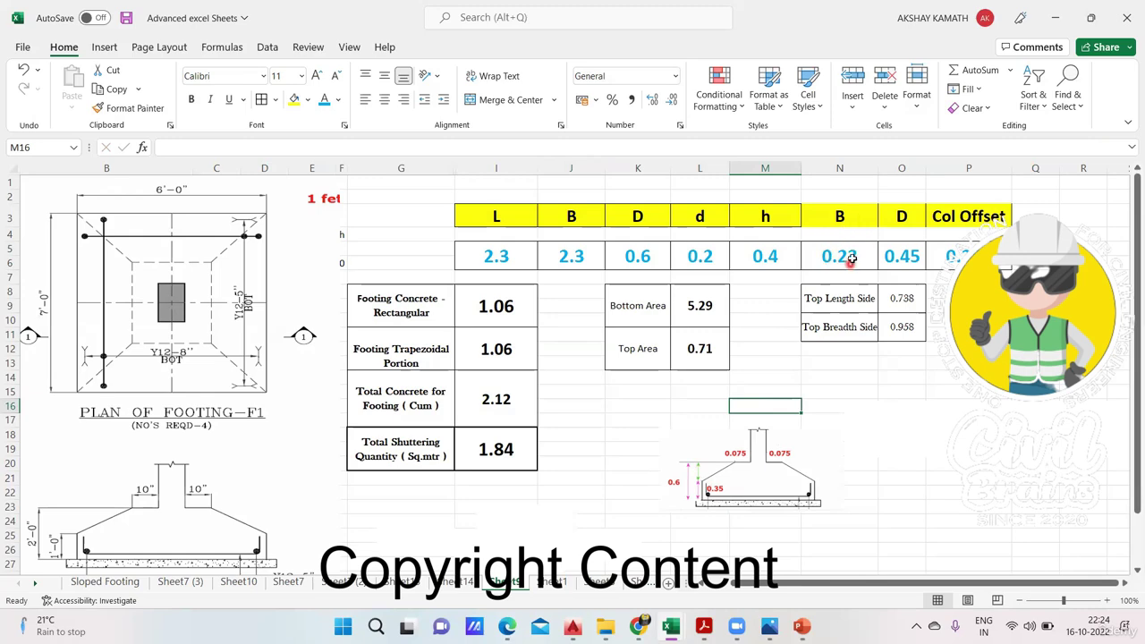
# Look through the footing layout, column section and column reinforcement schedule drawings for the size of column C1.
pyautogui.moveTo(783, 619)
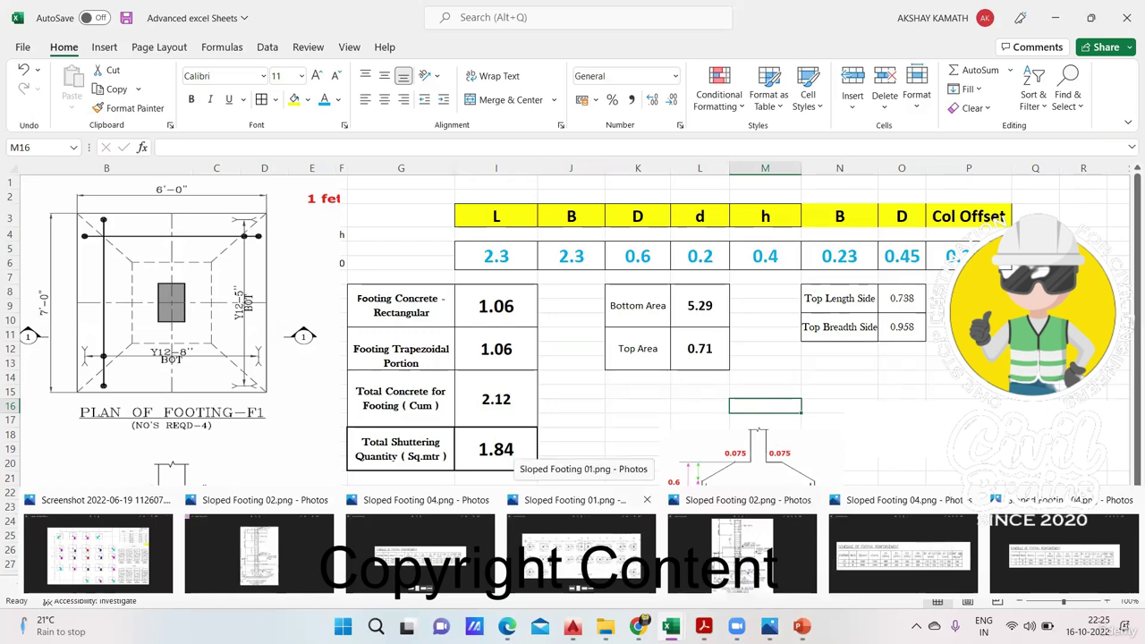
pyautogui.click(547, 557)
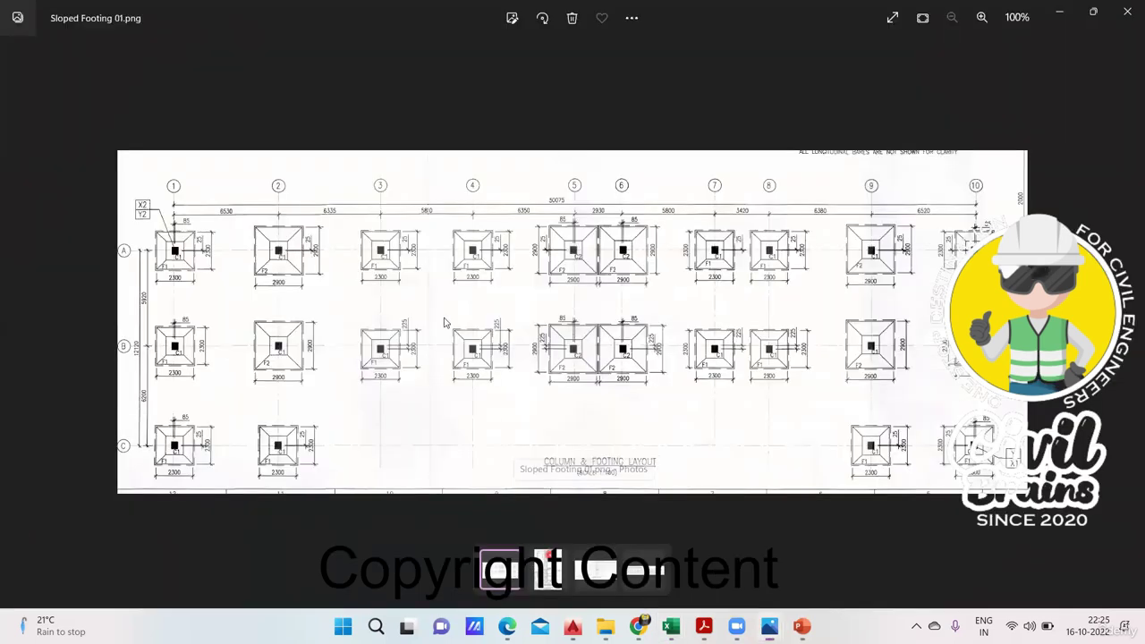
pyautogui.scroll(2, 385, 311)
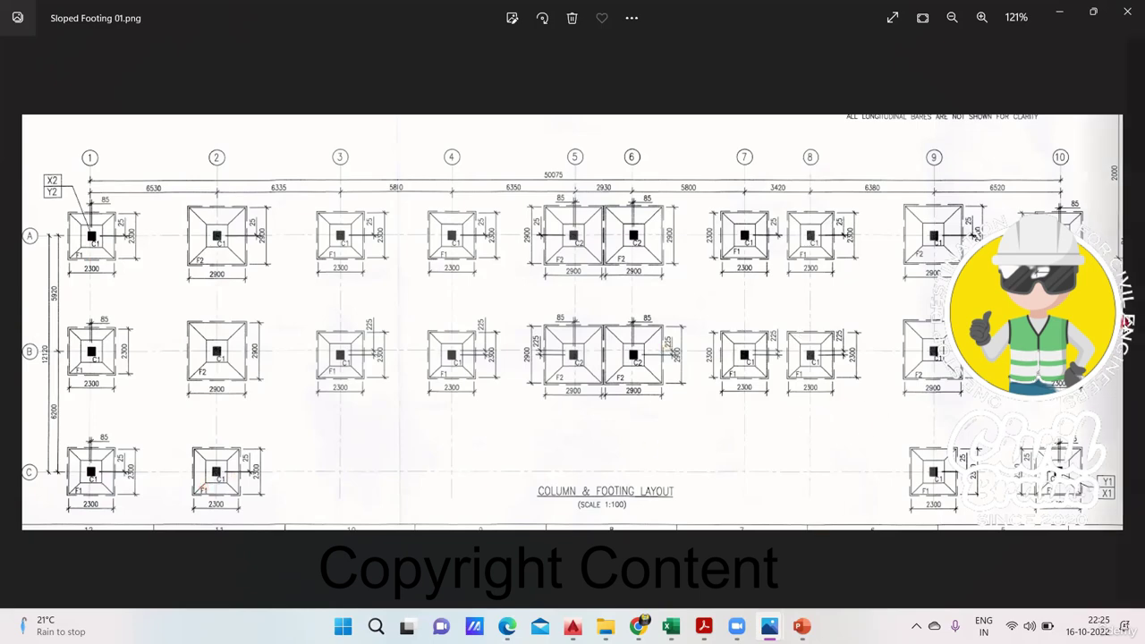
pyautogui.press('Right')
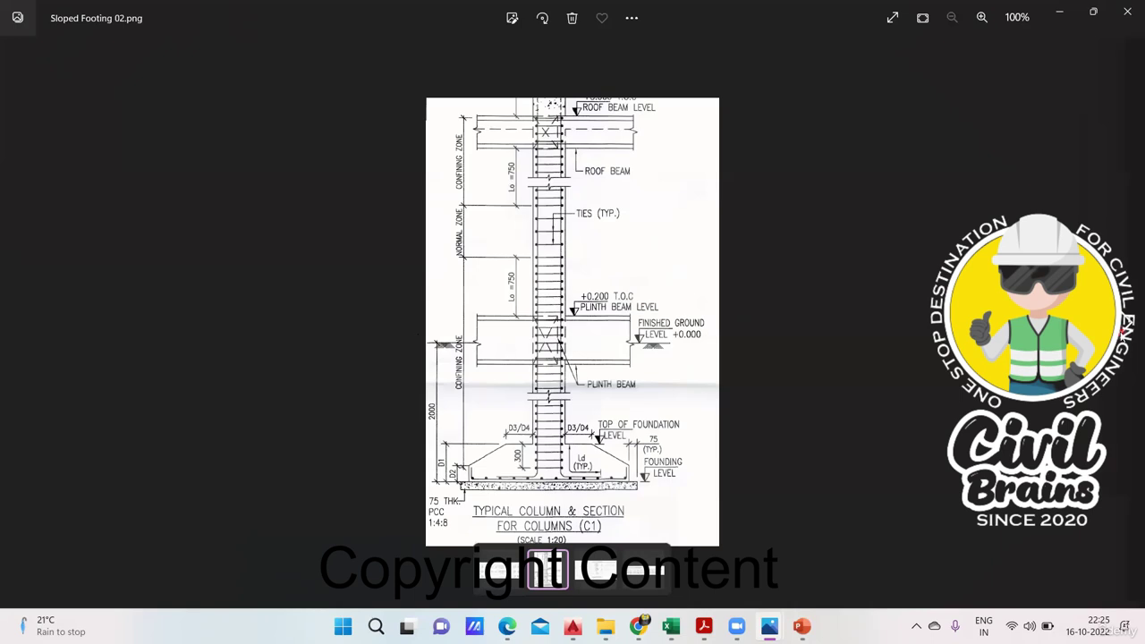
pyautogui.press('Right')
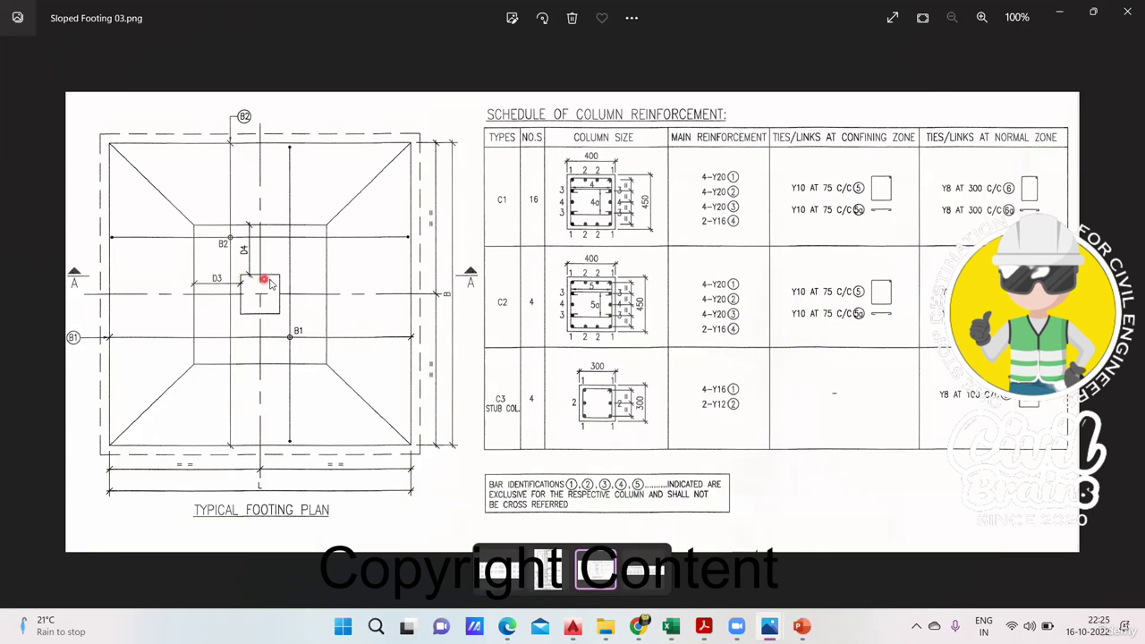
# Return to the Excel calculator and set the column width B to 0.4 and the column depth D to 0.45.
pyautogui.moveTo(670, 626)
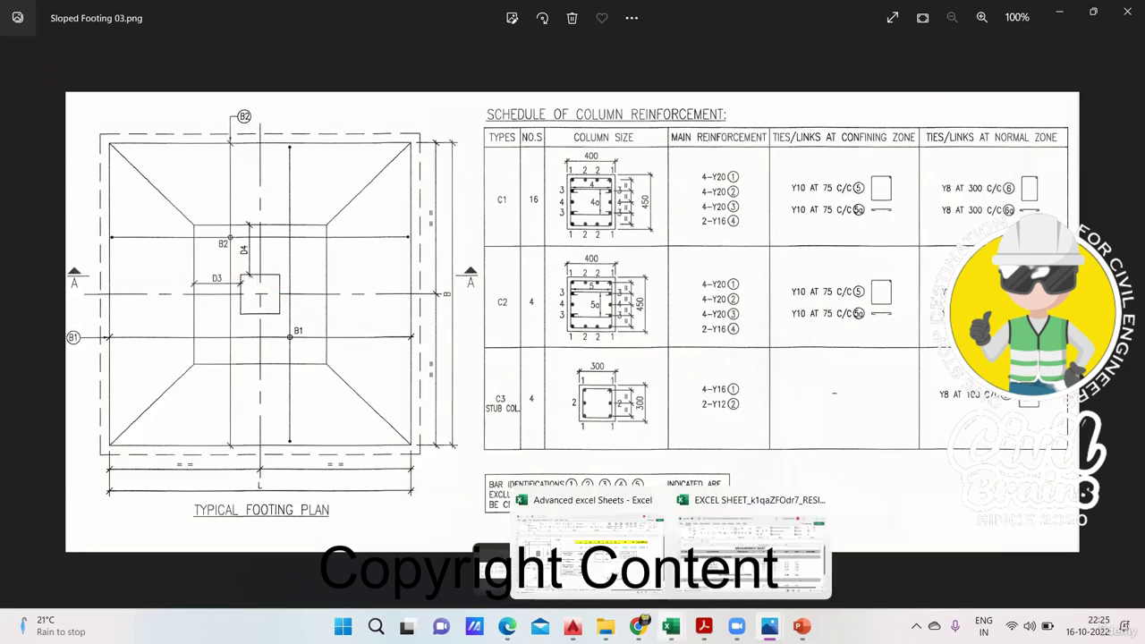
pyautogui.click(593, 559)
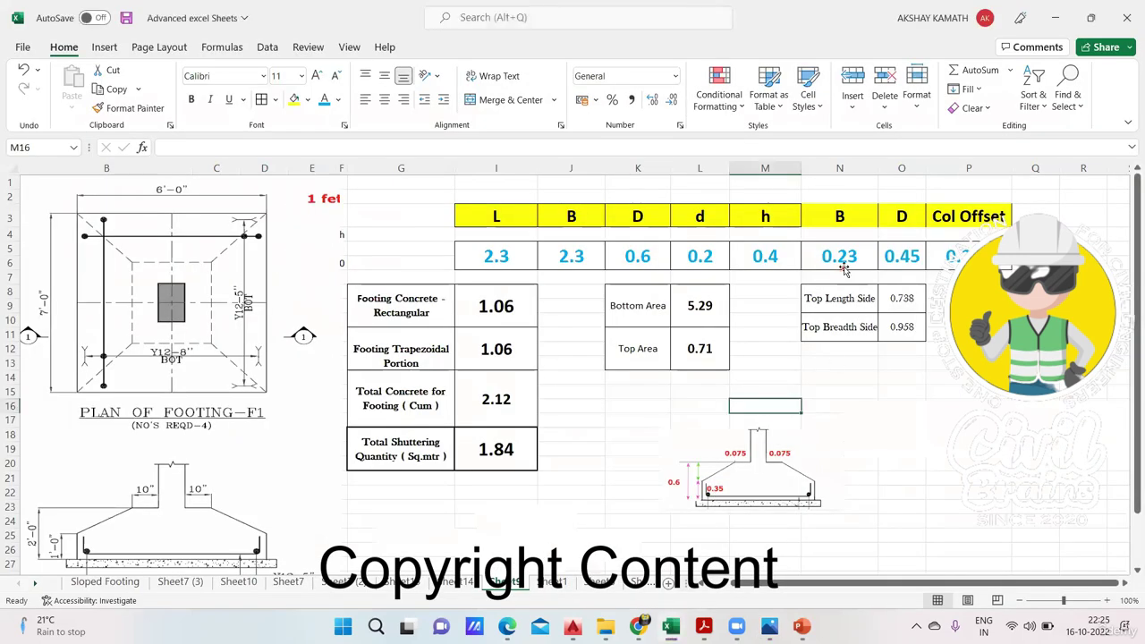
pyautogui.click(844, 260)
pyautogui.write('0.4')
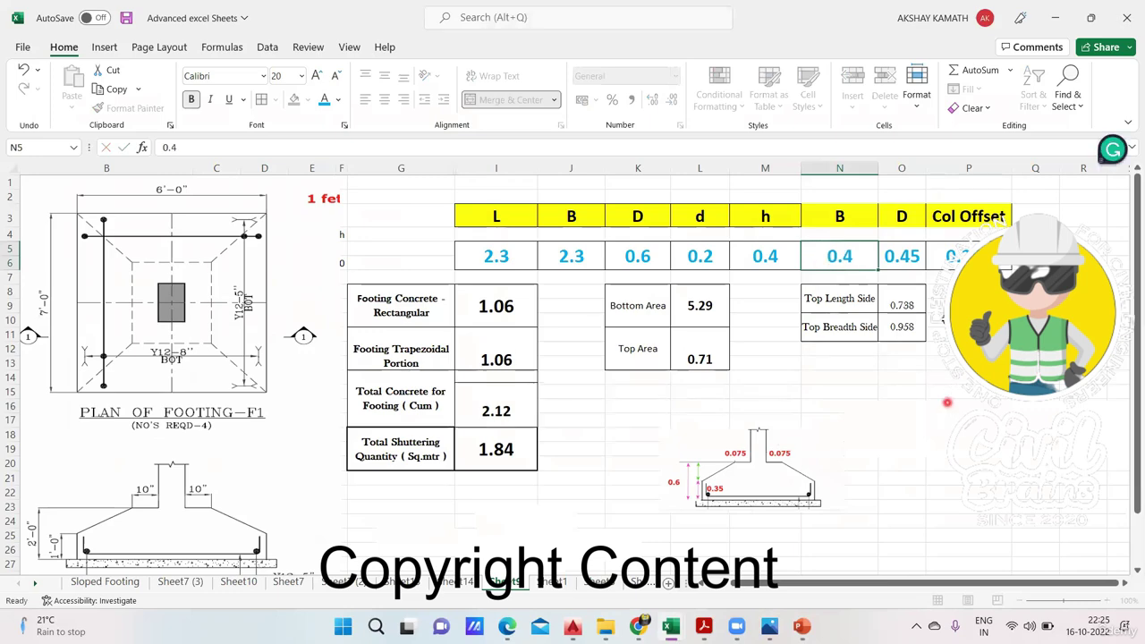
pyautogui.click(947, 403)
pyautogui.click(912, 260)
pyautogui.write('0')
pyautogui.press('Return')
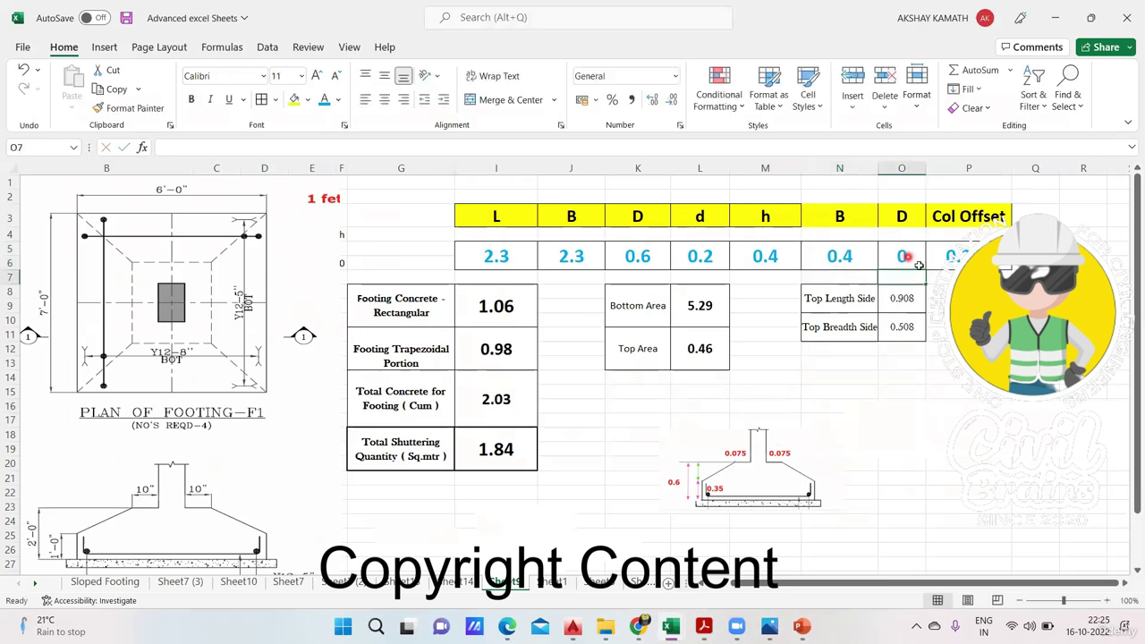
pyautogui.click(914, 256)
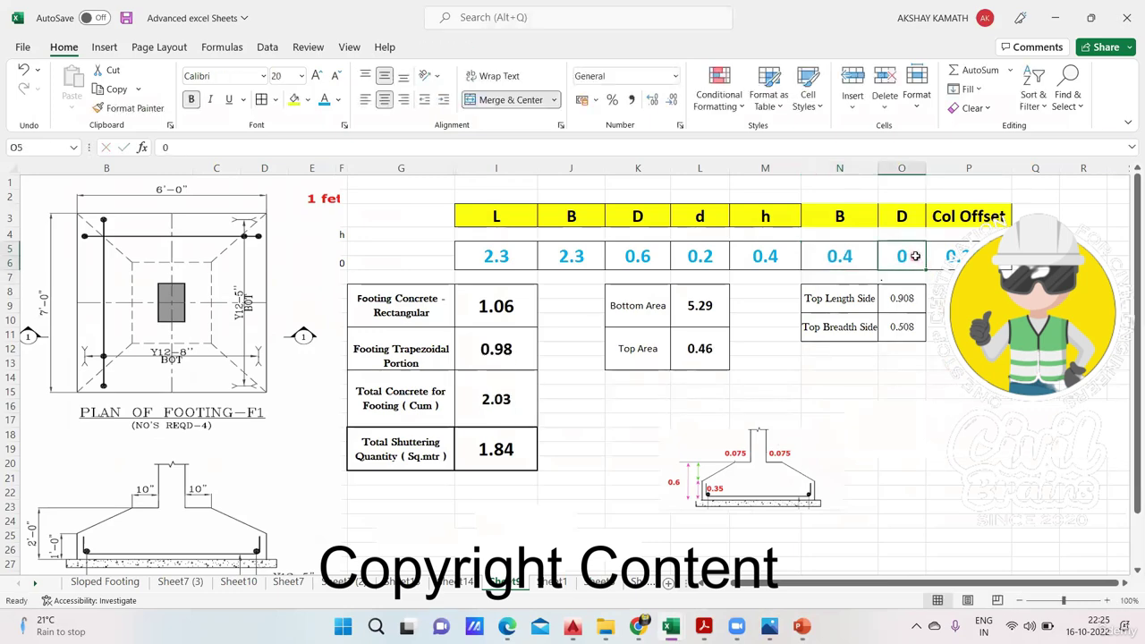
pyautogui.write('0.45')
pyautogui.click(934, 319)
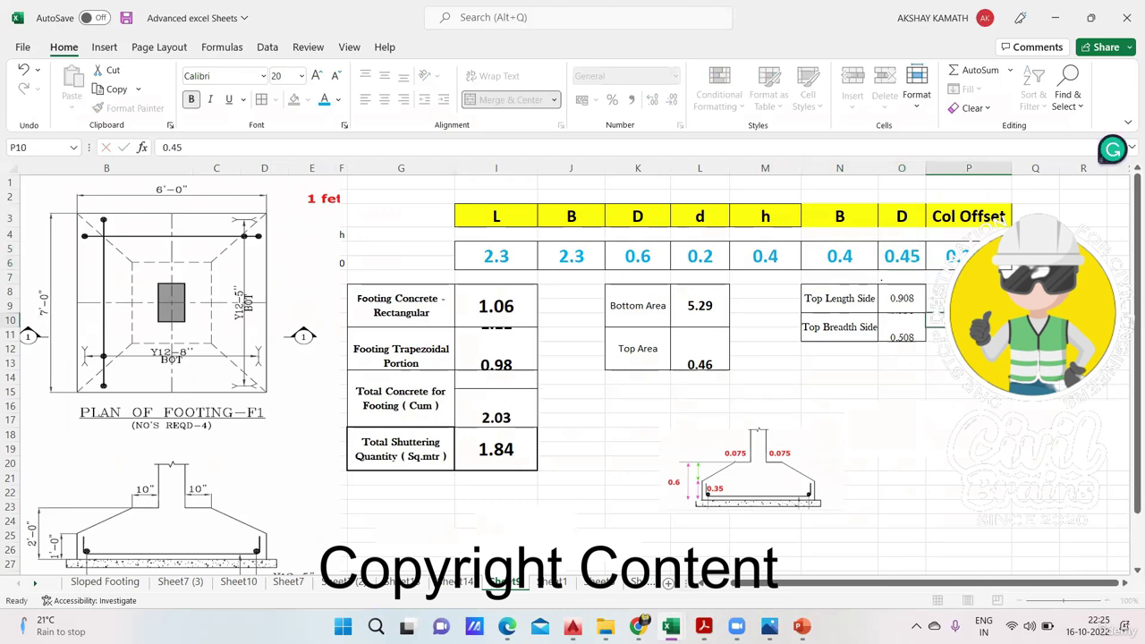
# Examine the D3/D4 column offsets at the top of the foundation in the Sloped Footing 02 section drawing.
pyautogui.click(1008, 265)
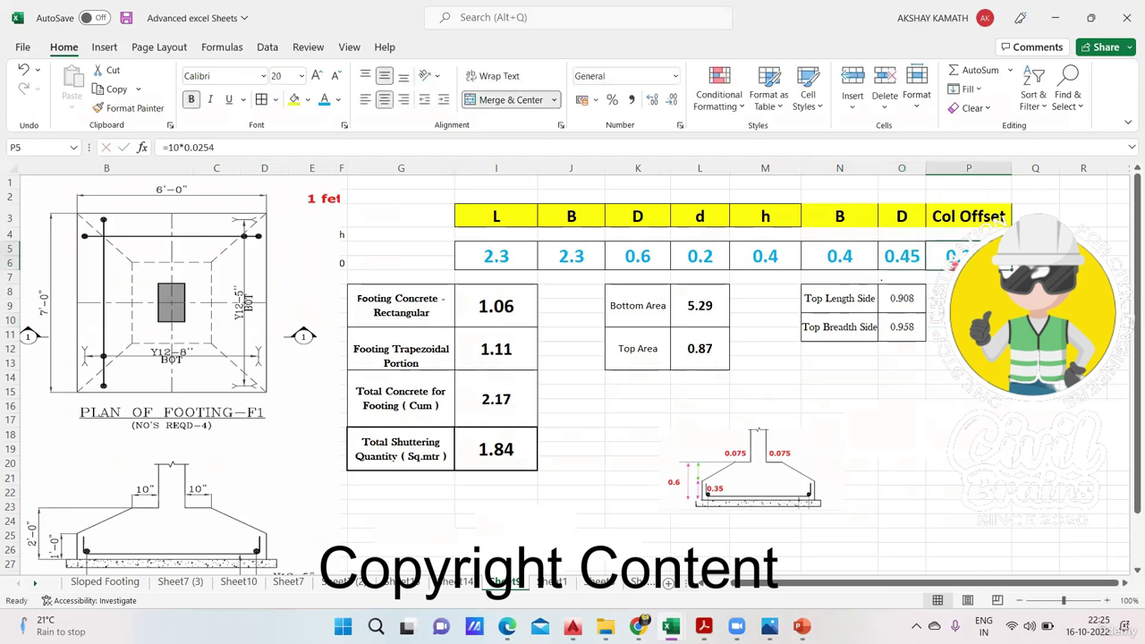
pyautogui.moveTo(670, 626)
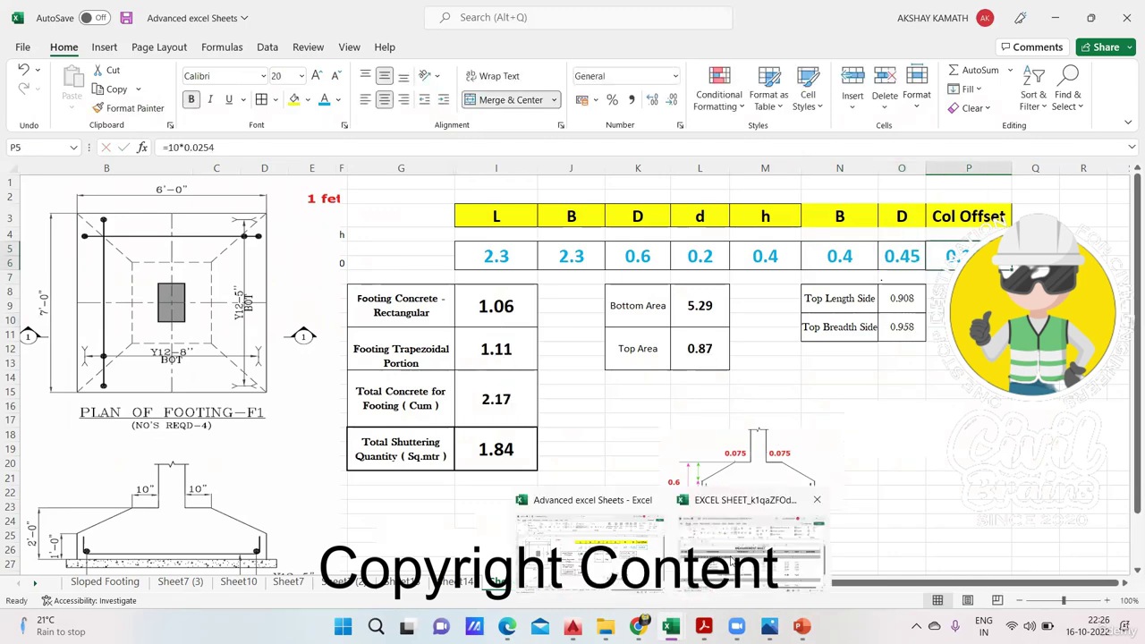
pyautogui.click(770, 626)
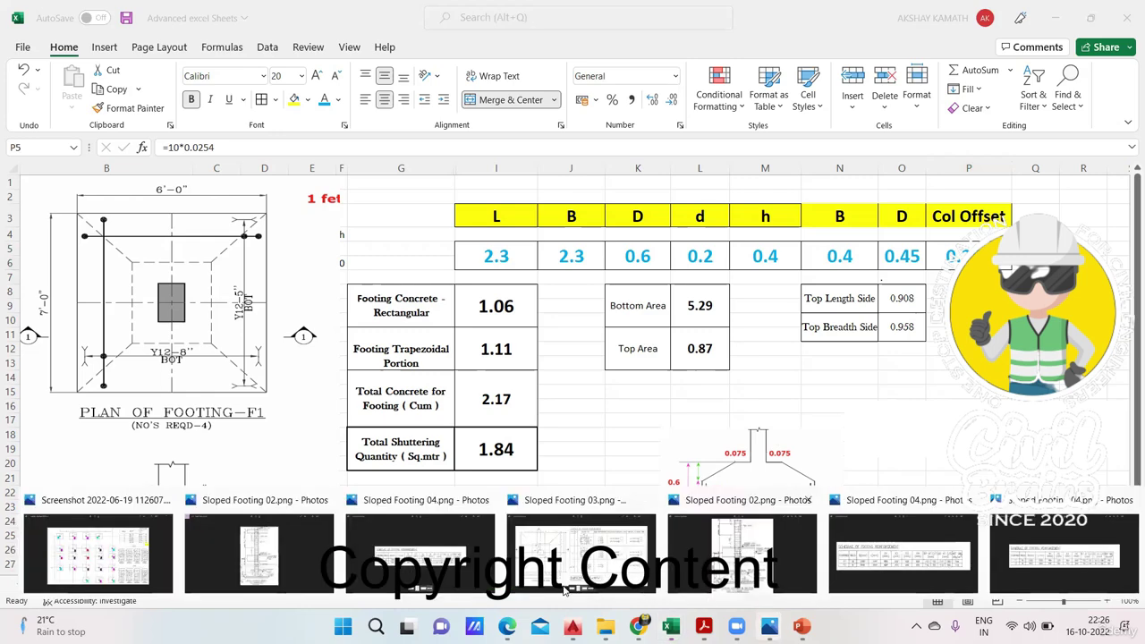
pyautogui.click(265, 561)
pyautogui.scroll(4, 544, 465)
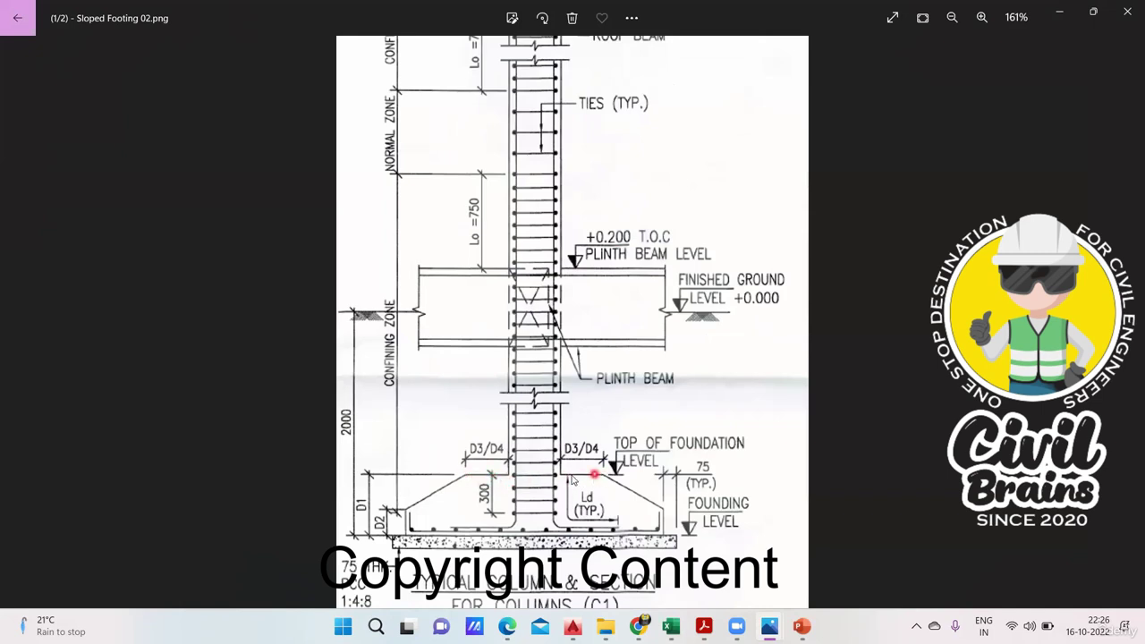
pyautogui.scroll(-2, 613, 464)
pyautogui.scroll(-2, 614, 464)
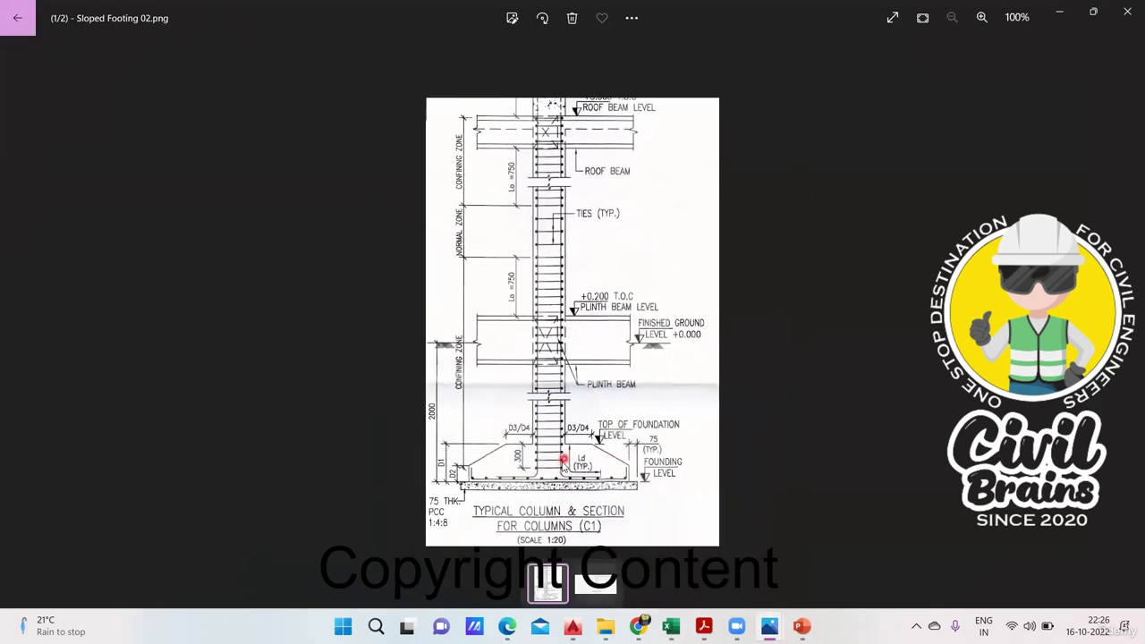
pyautogui.scroll(3, 760, 429)
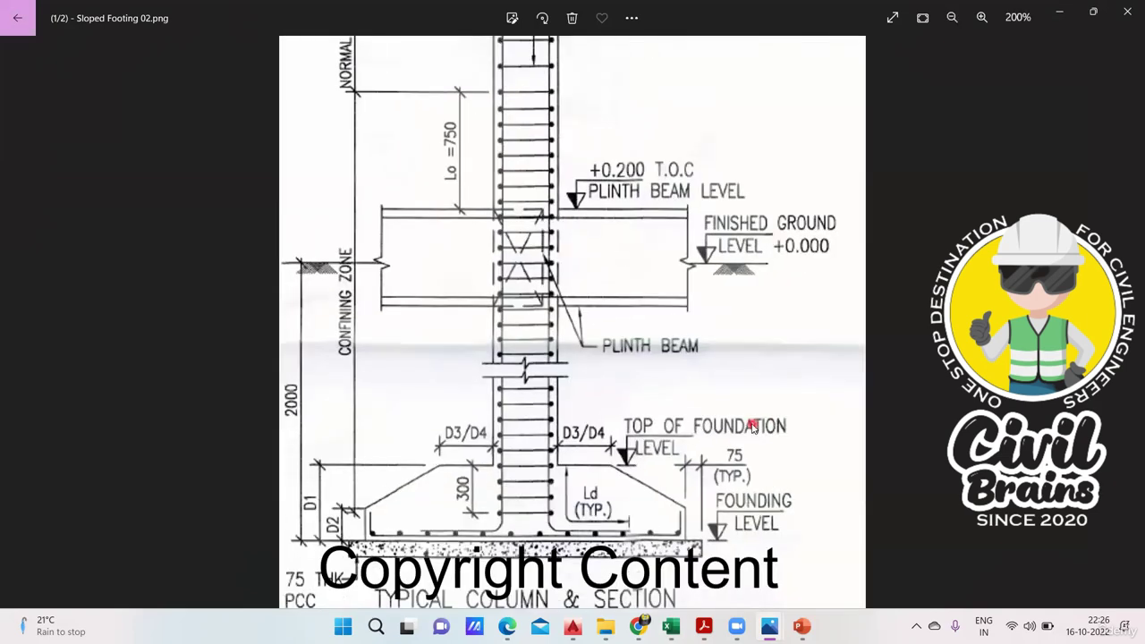
pyautogui.scroll(-3, 761, 429)
# Open Sloped Footing 03 from Drawing Folder and check the D3 and D4 offsets in the footing plan and schedule.
pyautogui.moveTo(736, 626)
pyautogui.click(605, 626)
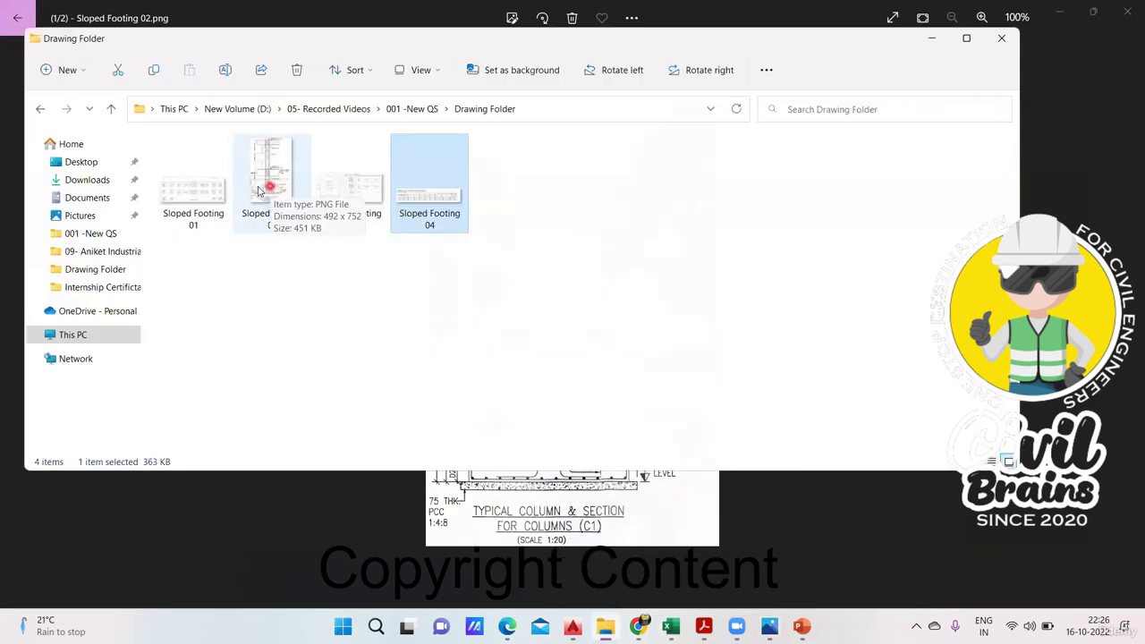
pyautogui.click(341, 188)
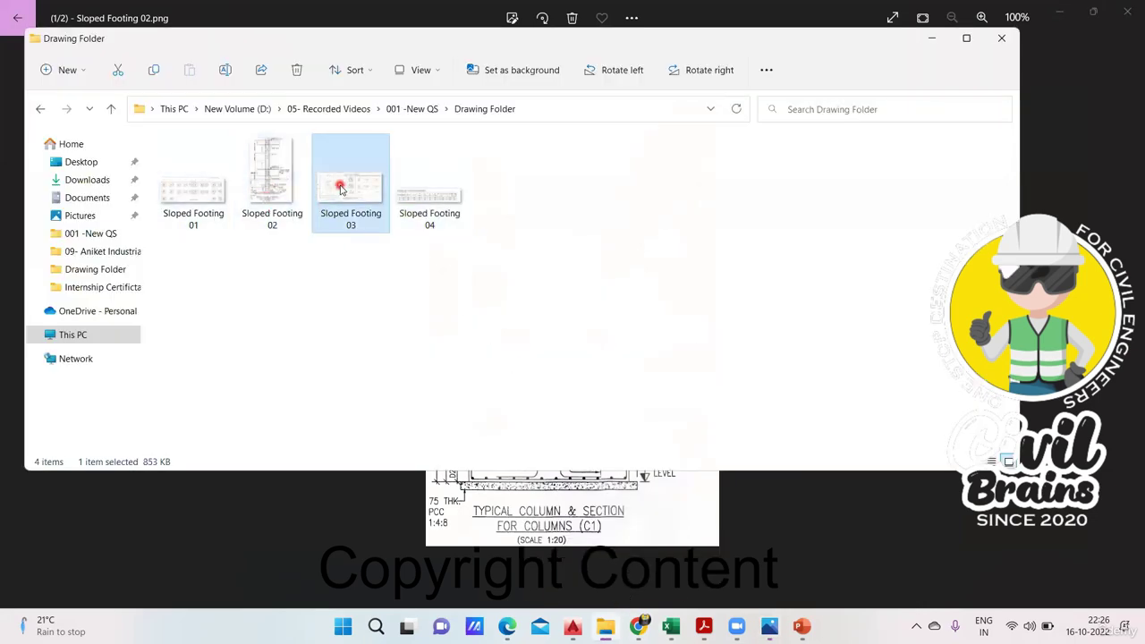
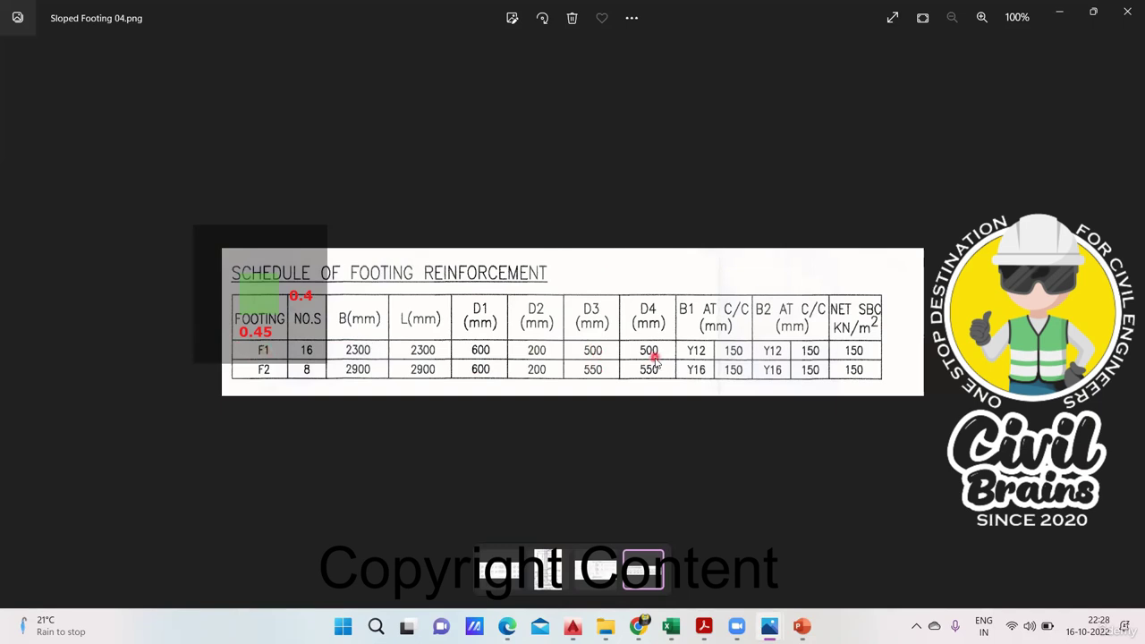
pyautogui.press('Left')
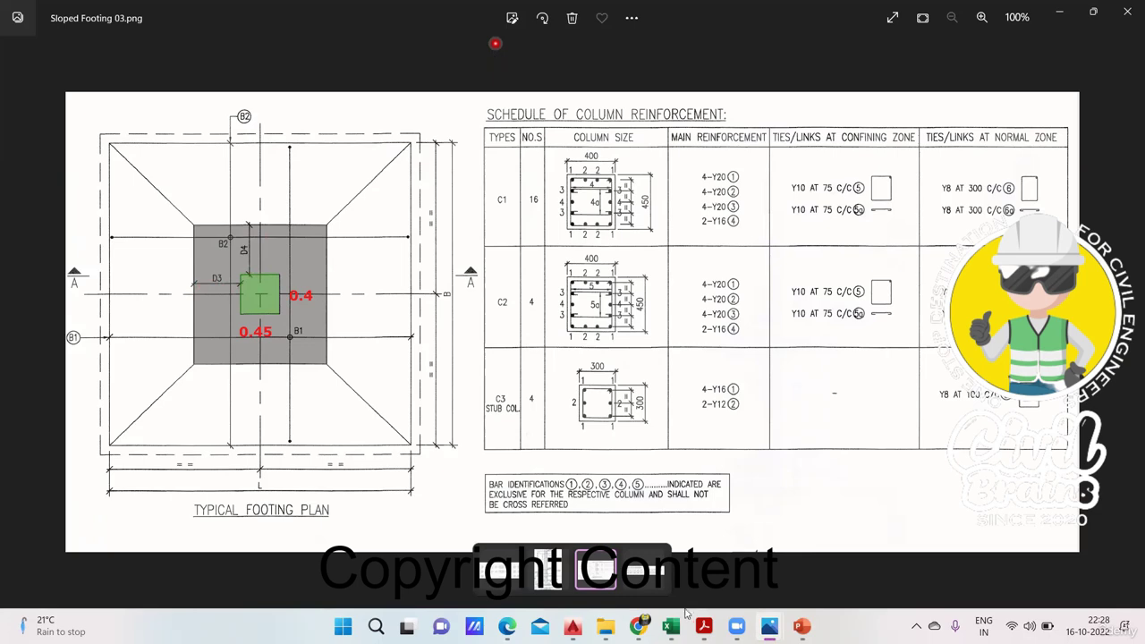
# Return to the Excel calculator and set the Col Offset to 0.5.
pyautogui.moveTo(670, 626)
pyautogui.click(577, 566)
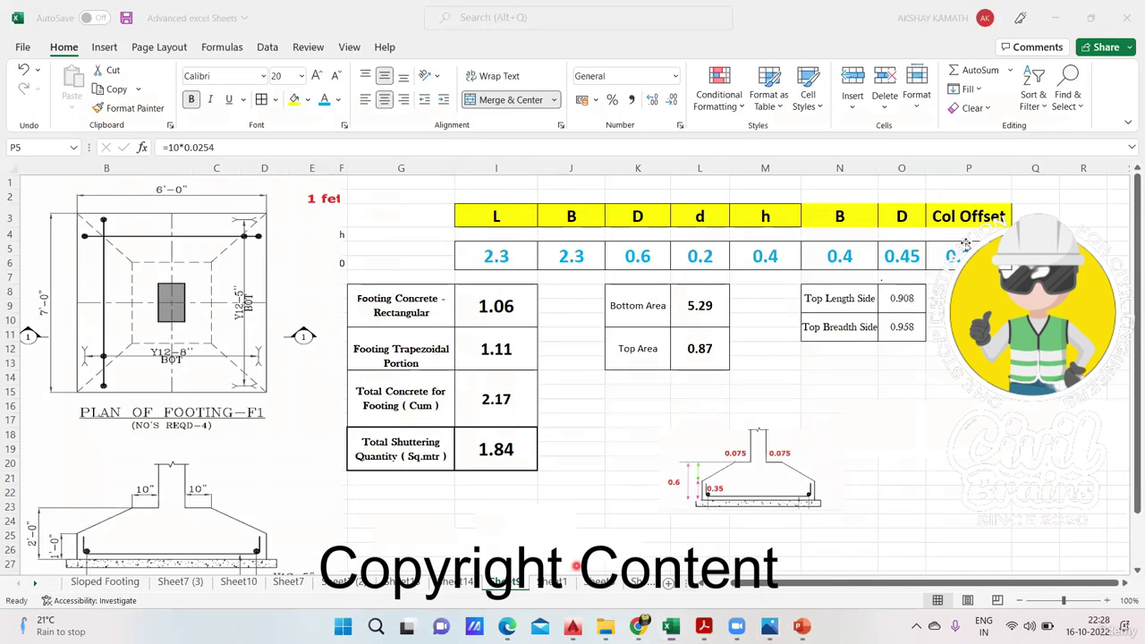
pyautogui.write('0.5')
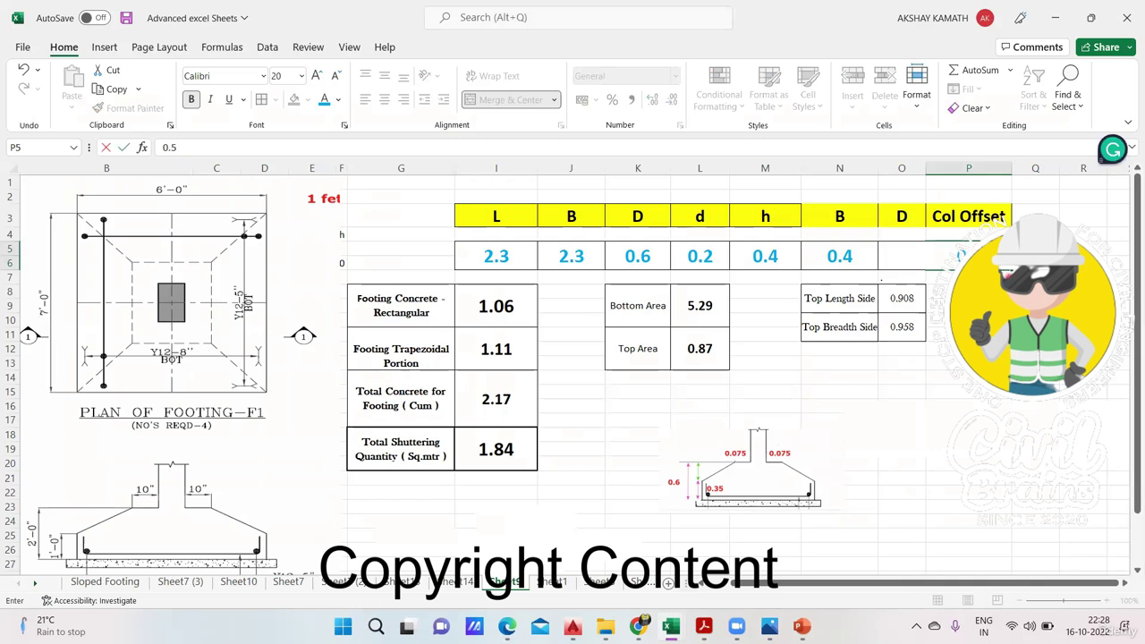
pyautogui.click(1035, 319)
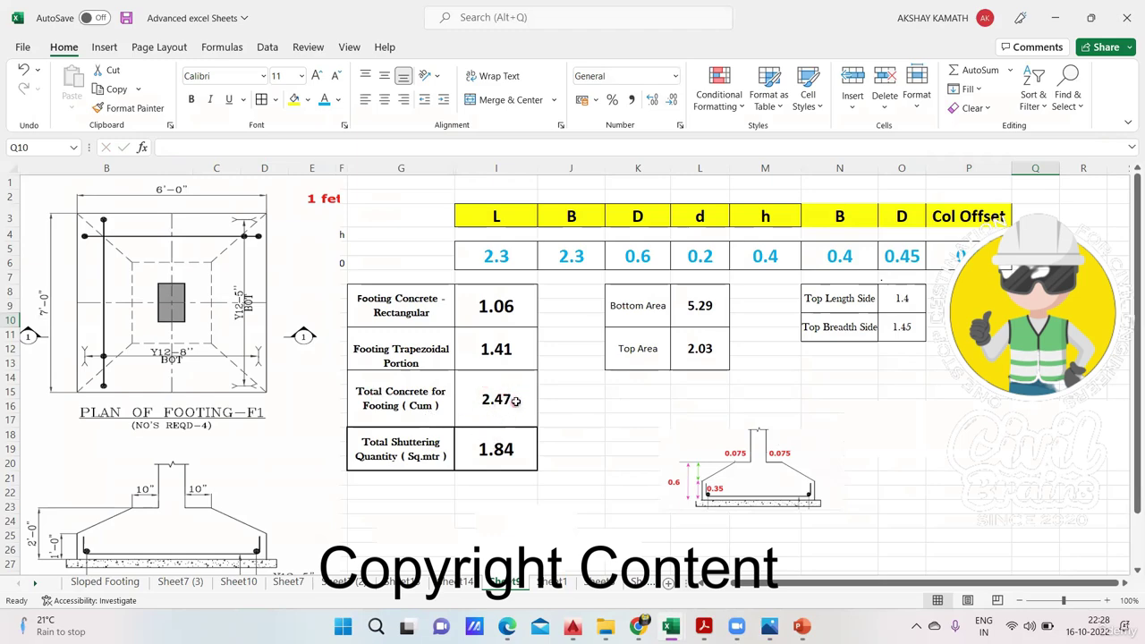
# On the Sloped Footing sheet, clear the quantity formula of trapezoidal footing F1 in the Footing Concrete Quantity M-20 section.
pyautogui.click(179, 581)
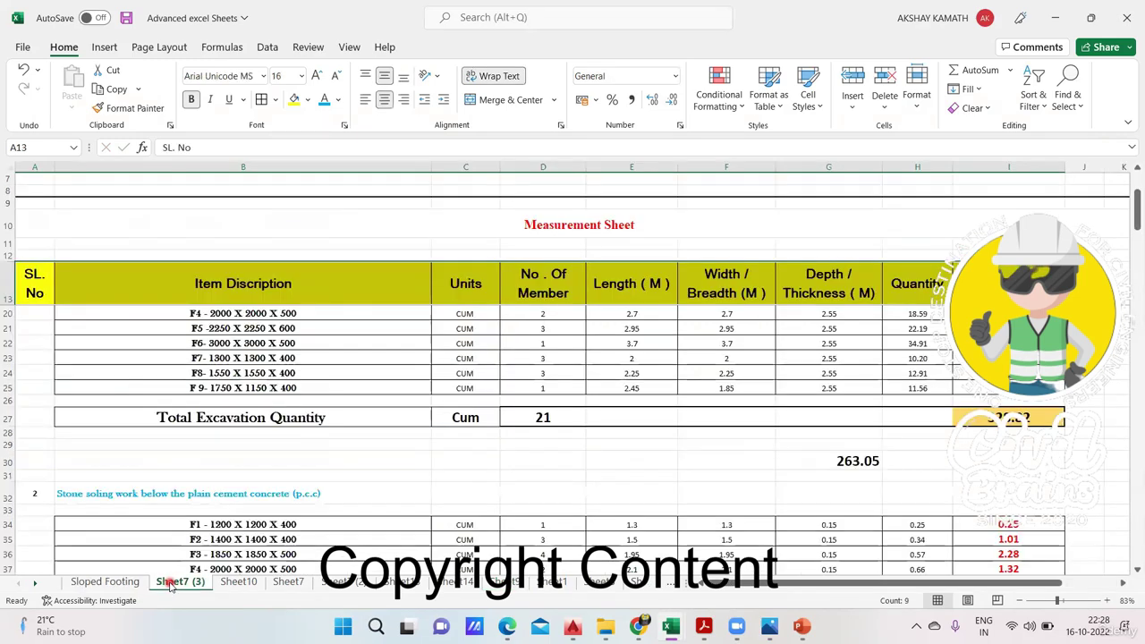
pyautogui.click(105, 581)
pyautogui.scroll(-2, 528, 416)
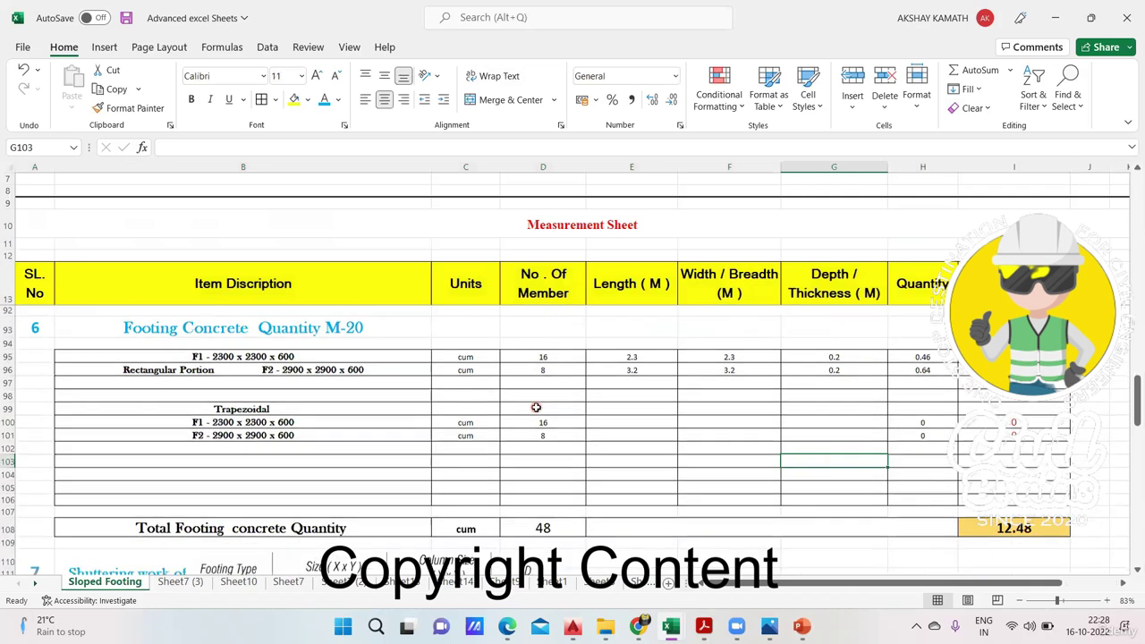
pyautogui.scroll(-1, 794, 462)
pyautogui.scroll(-1, 793, 466)
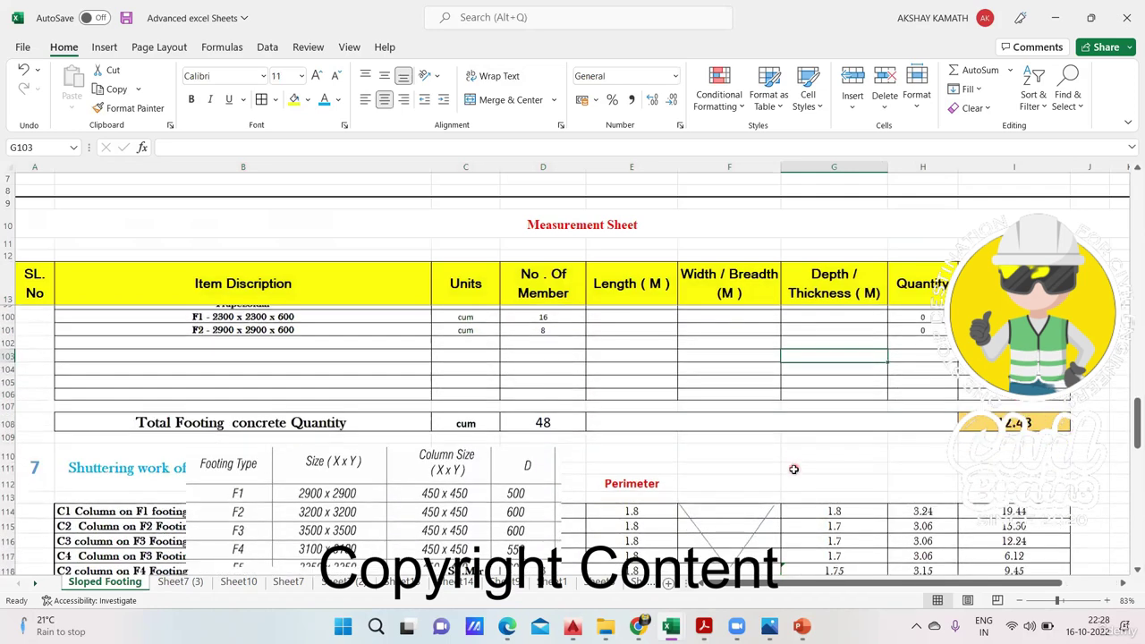
pyautogui.scroll(2, 758, 465)
pyautogui.scroll(1, 767, 467)
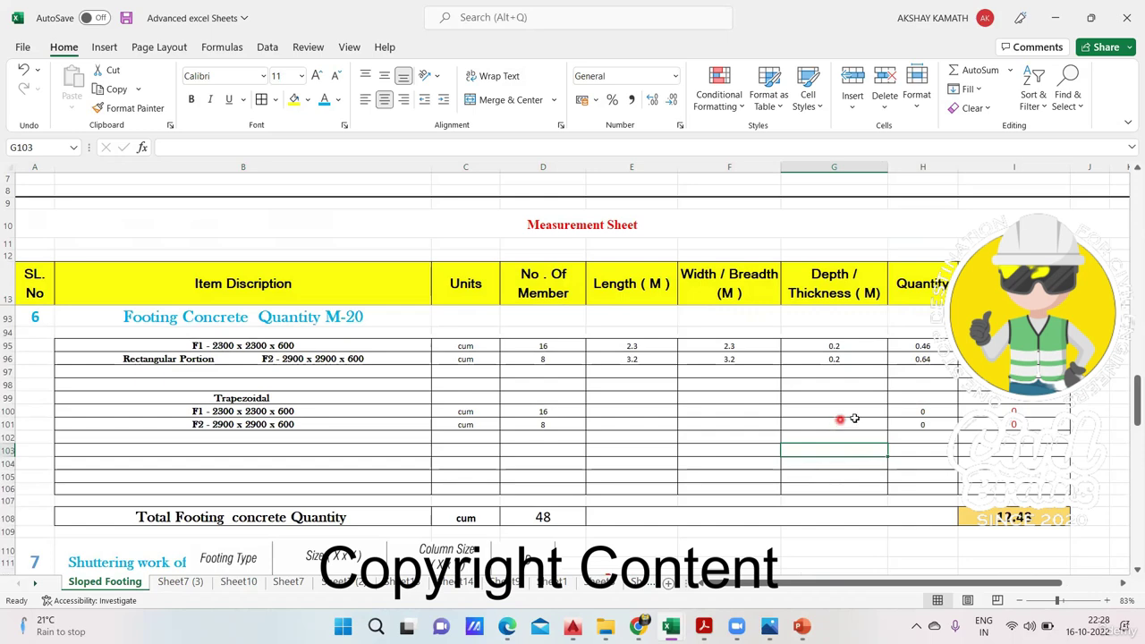
pyautogui.click(916, 414)
pyautogui.doubleClick(934, 411)
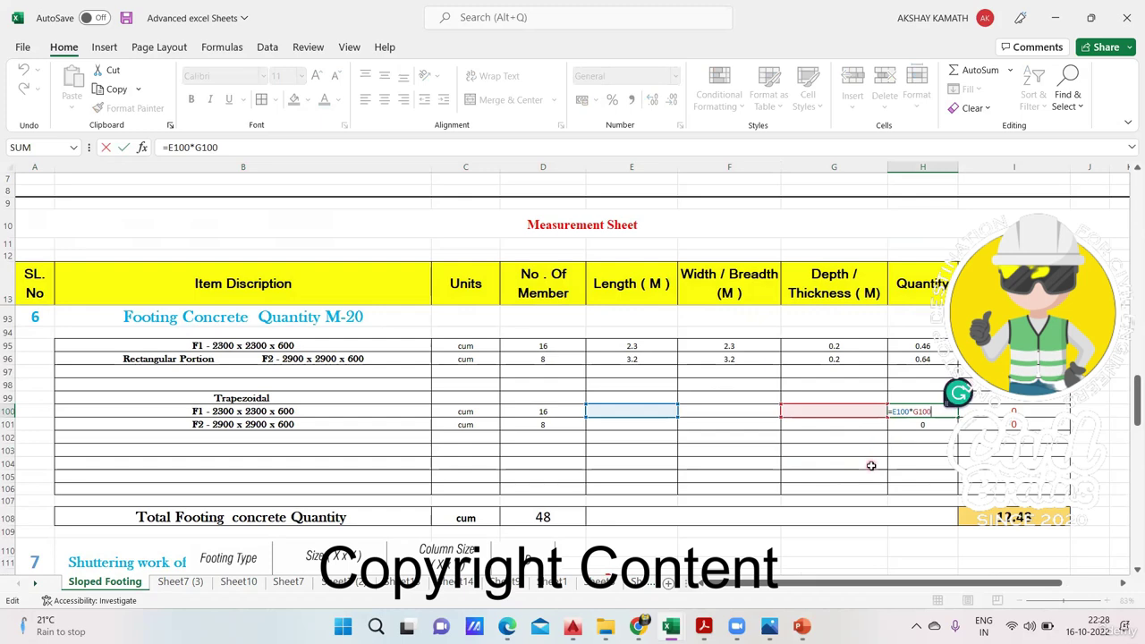
pyautogui.press('Escape')
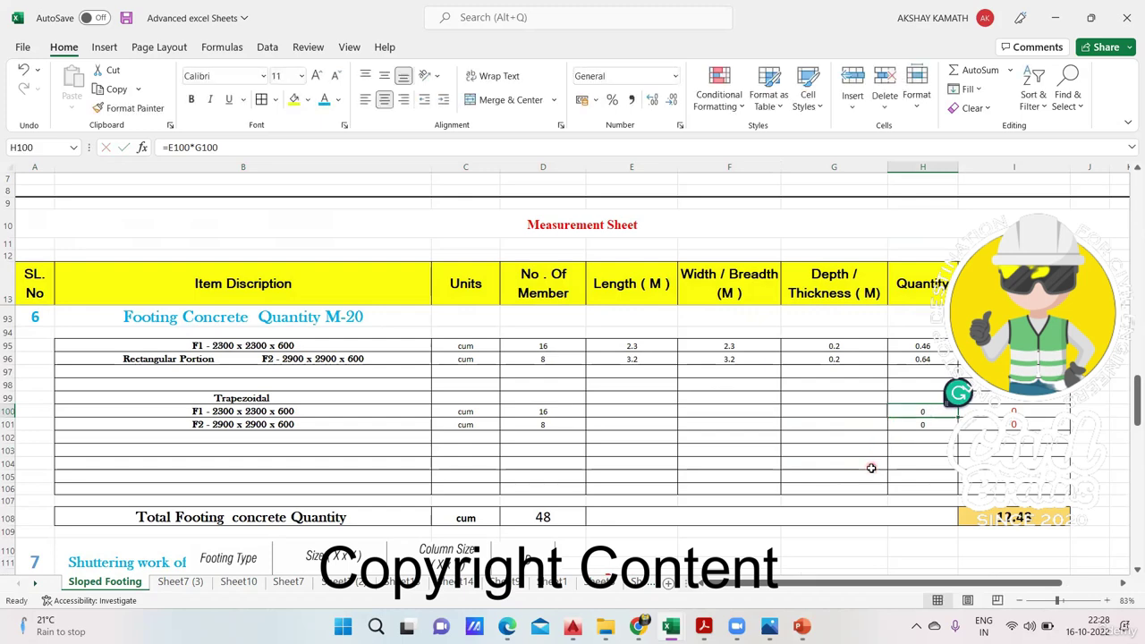
pyautogui.doubleClick(933, 412)
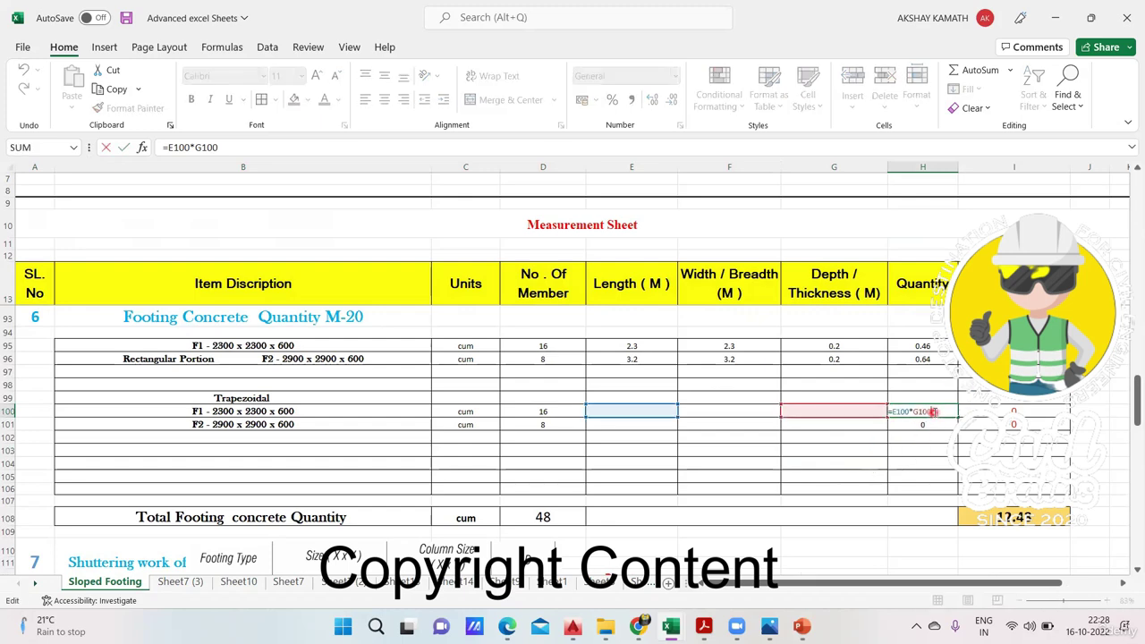
pyautogui.click(894, 475)
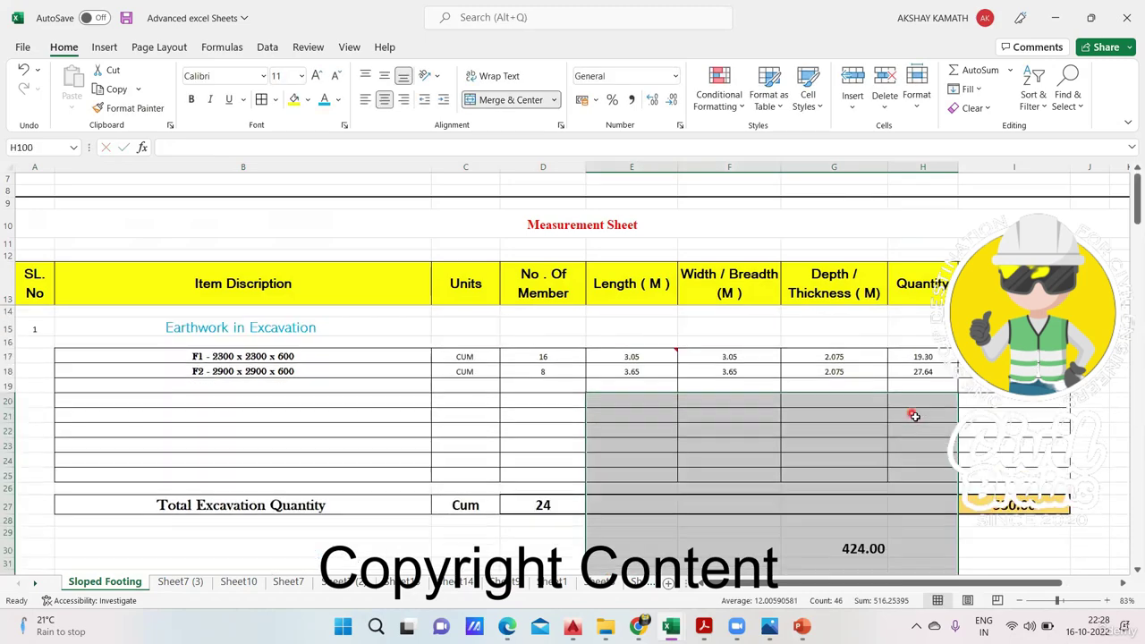
# Enter 2.47 as the quantity of trapezoidal footing F1 in the Footing Concrete Quantity M-20 section.
pyautogui.click(922, 440)
pyautogui.scroll(-18, 923, 444)
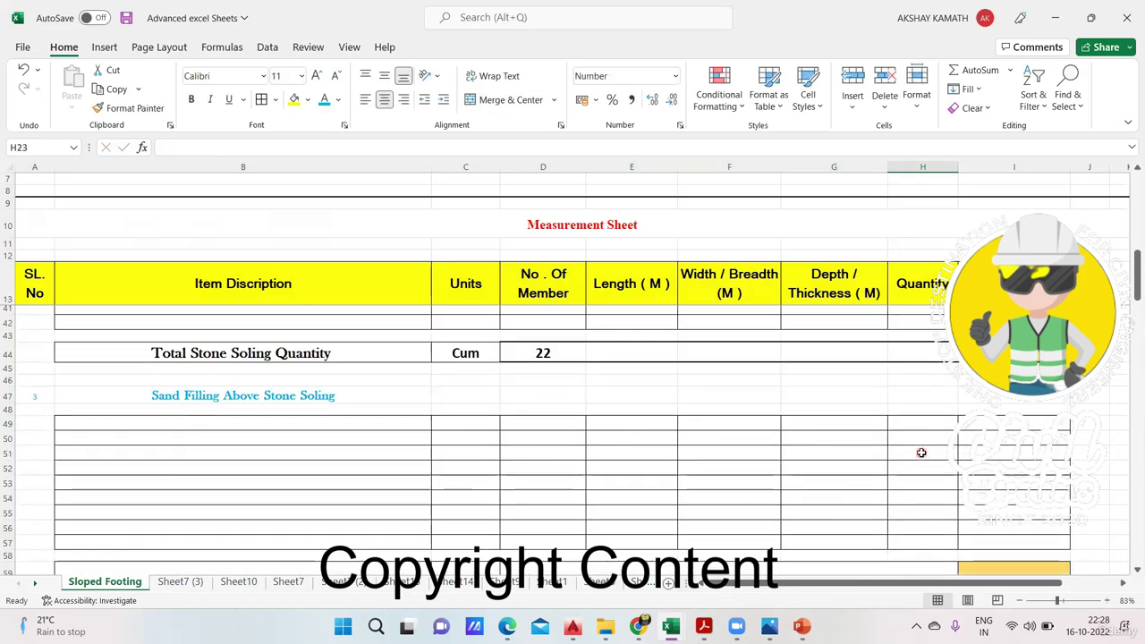
pyautogui.scroll(-8, 922, 461)
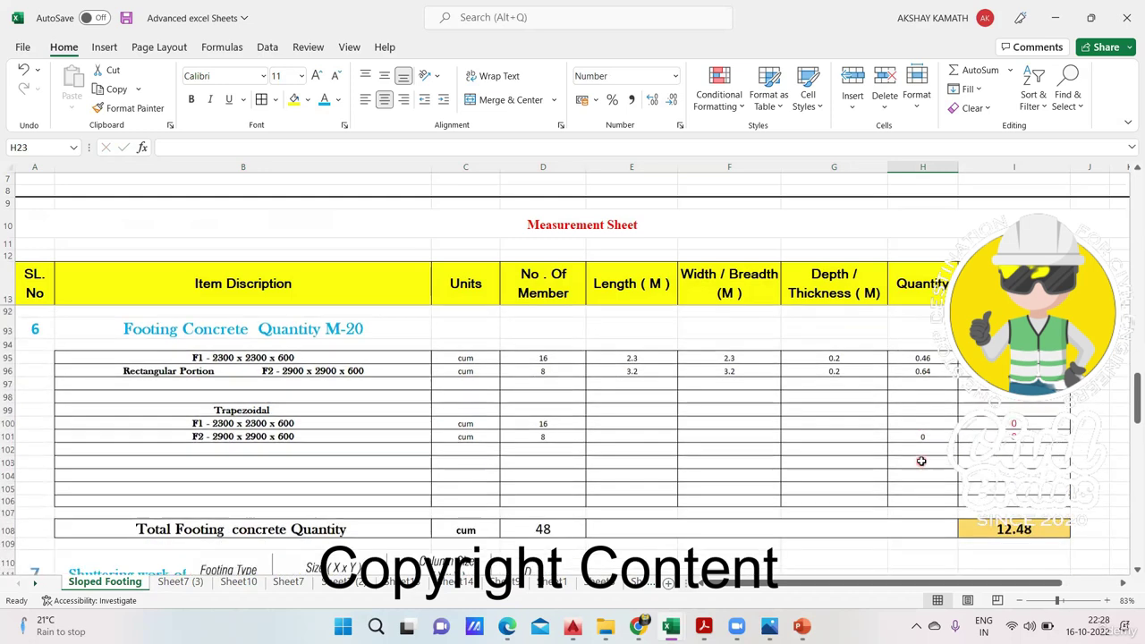
pyautogui.click(922, 420)
pyautogui.write('2')
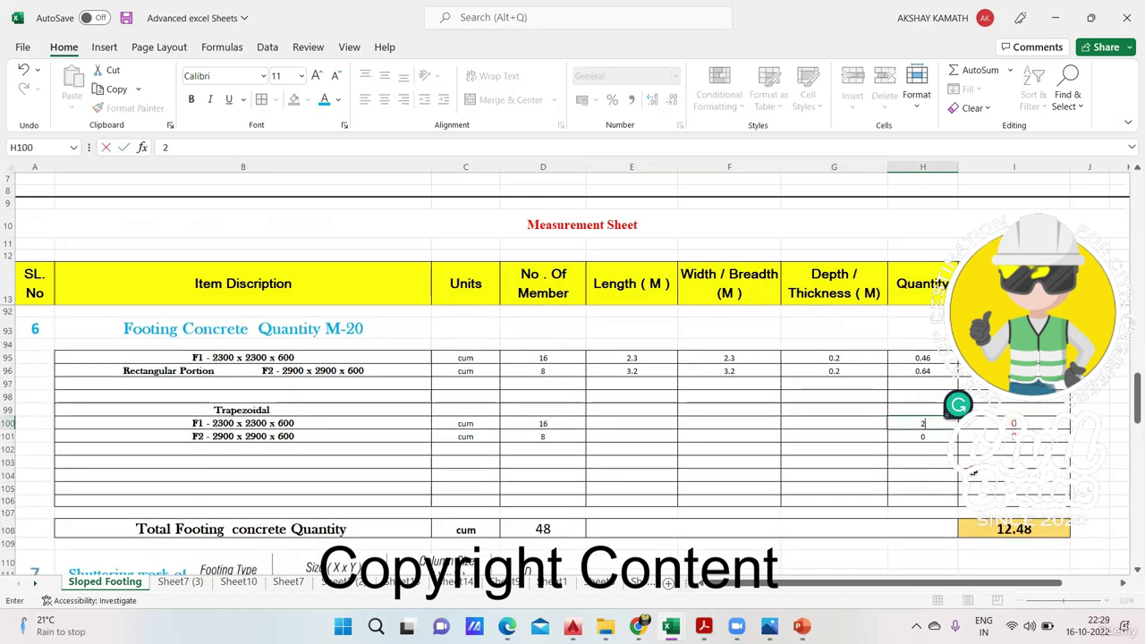
pyautogui.write('3.47')
pyautogui.click(950, 500)
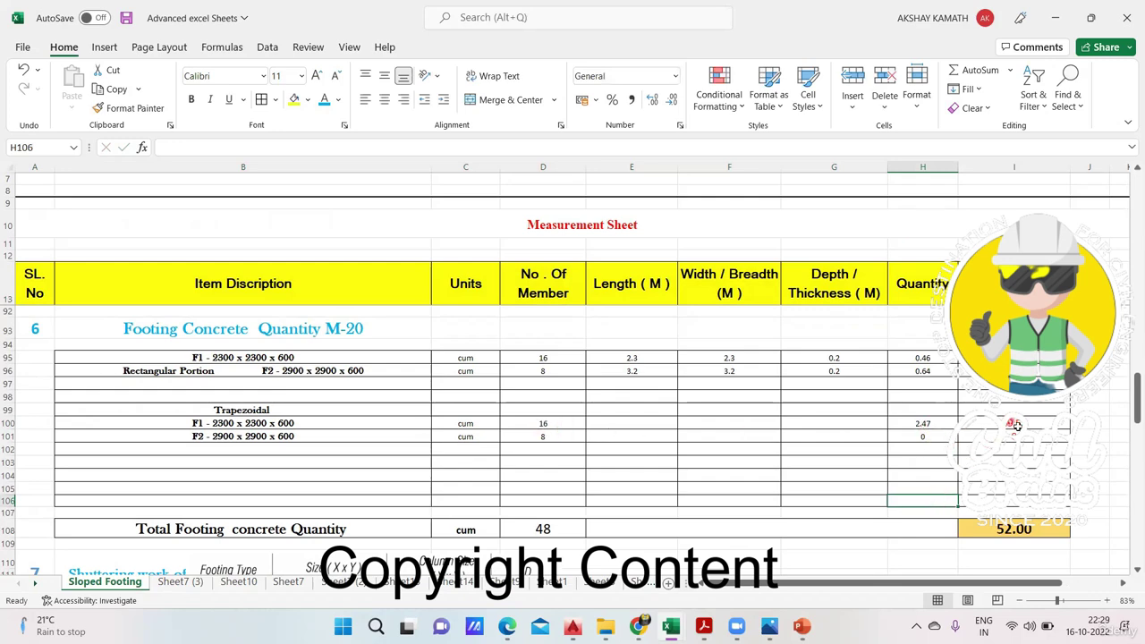
# Compare the calculator's total shuttering quantity with the F1 quantity in the Footing Shuttering Quantity section of the Sloped Footing sheet.
pyautogui.click(506, 582)
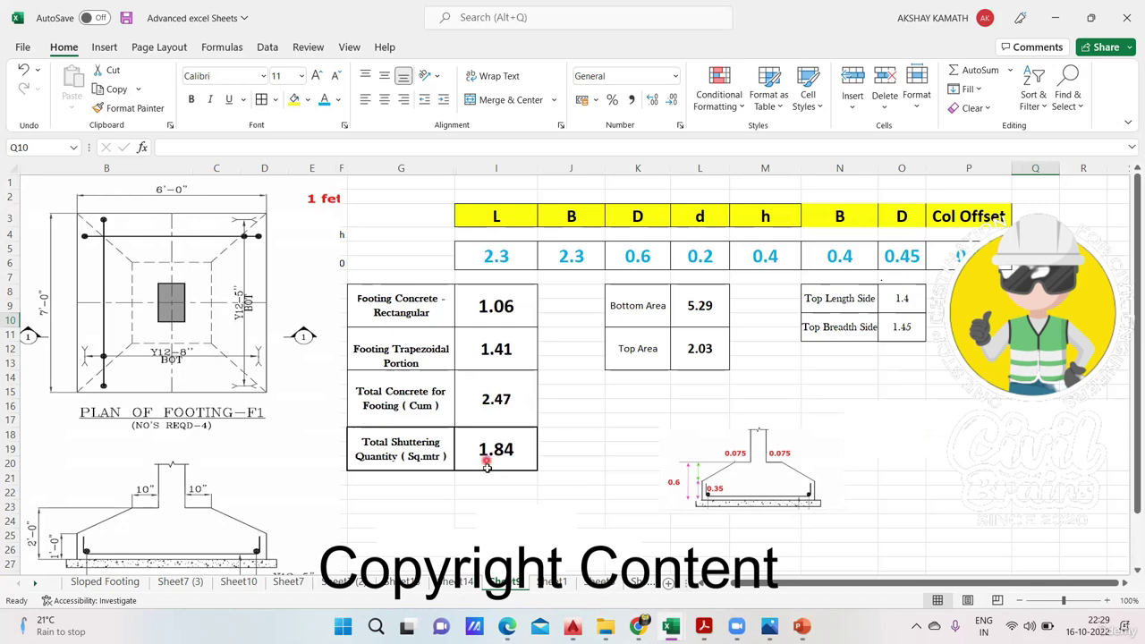
pyautogui.click(98, 600)
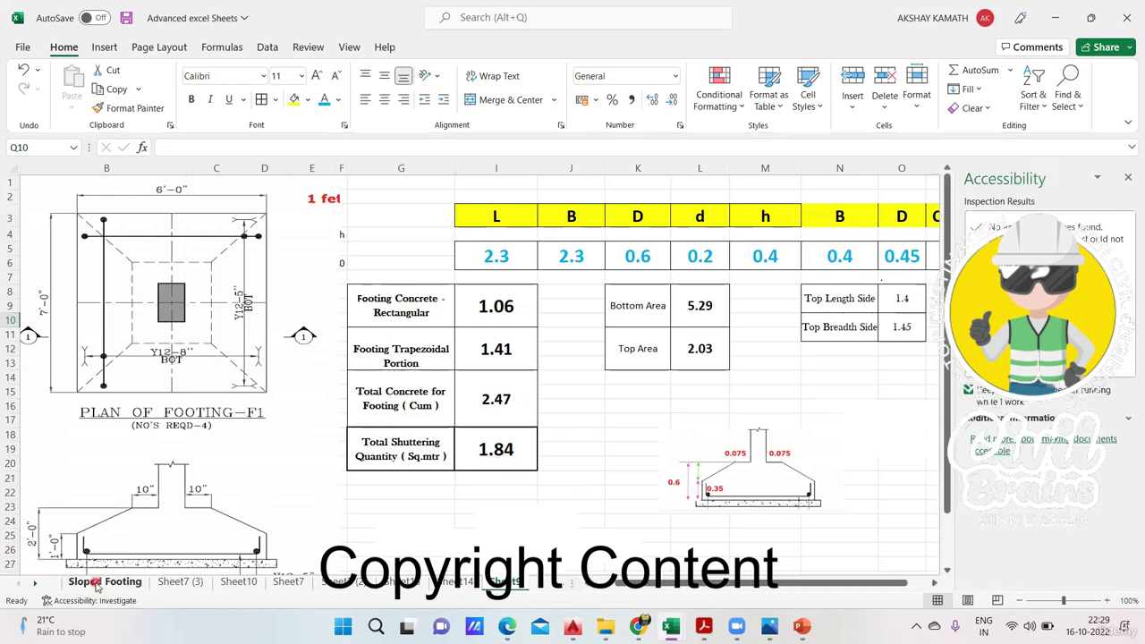
pyautogui.click(104, 581)
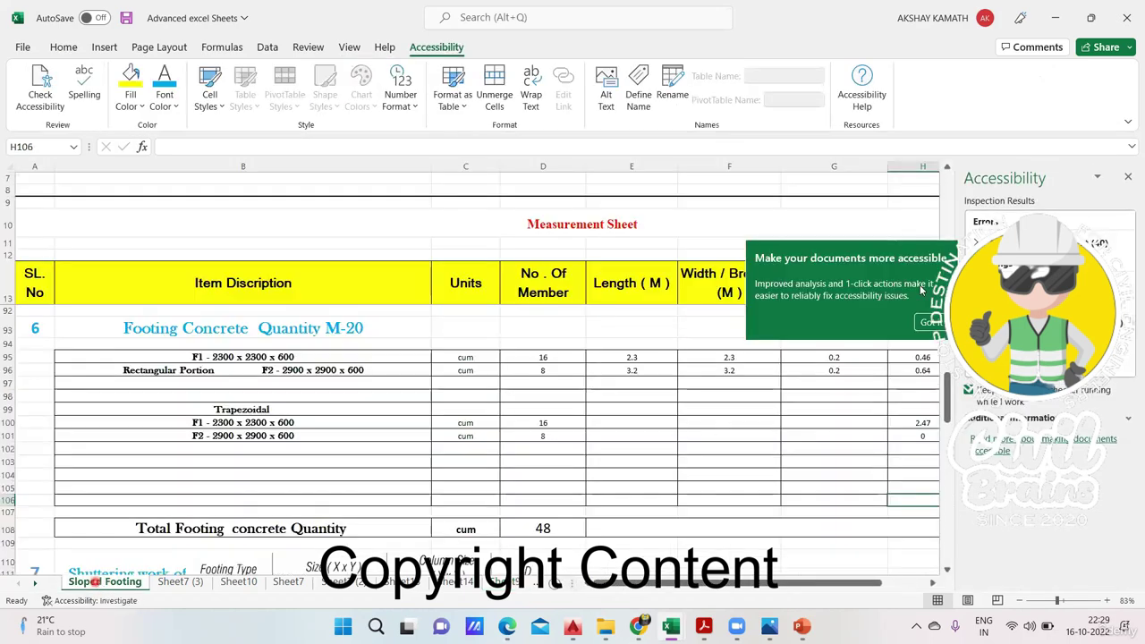
pyautogui.click(1128, 176)
pyautogui.scroll(2, 826, 409)
pyautogui.scroll(4, 827, 409)
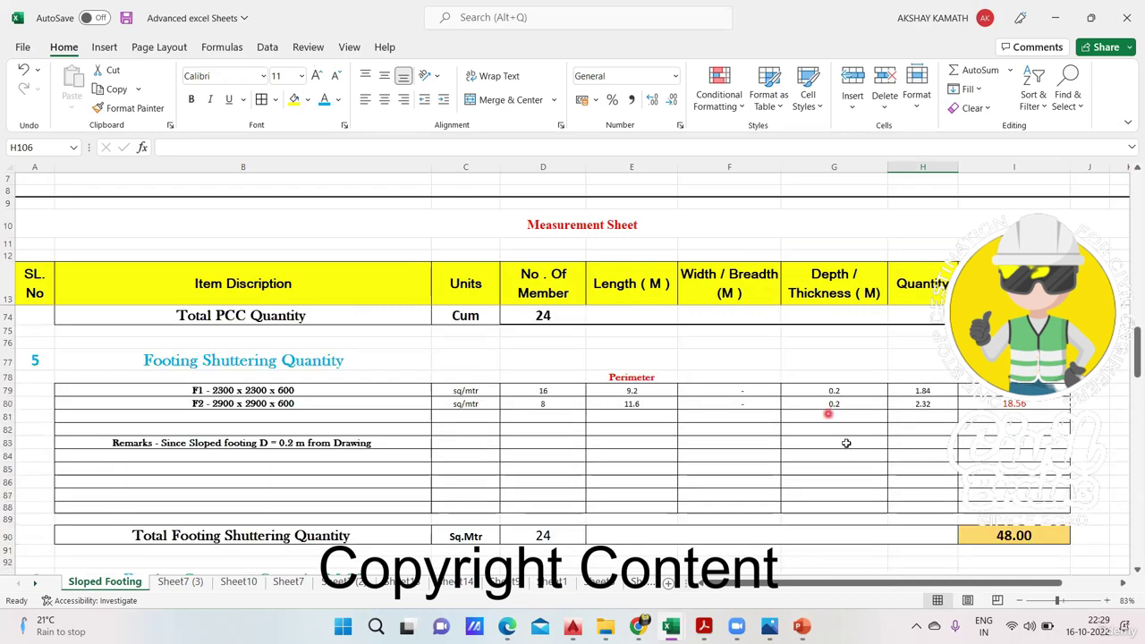
pyautogui.click(928, 394)
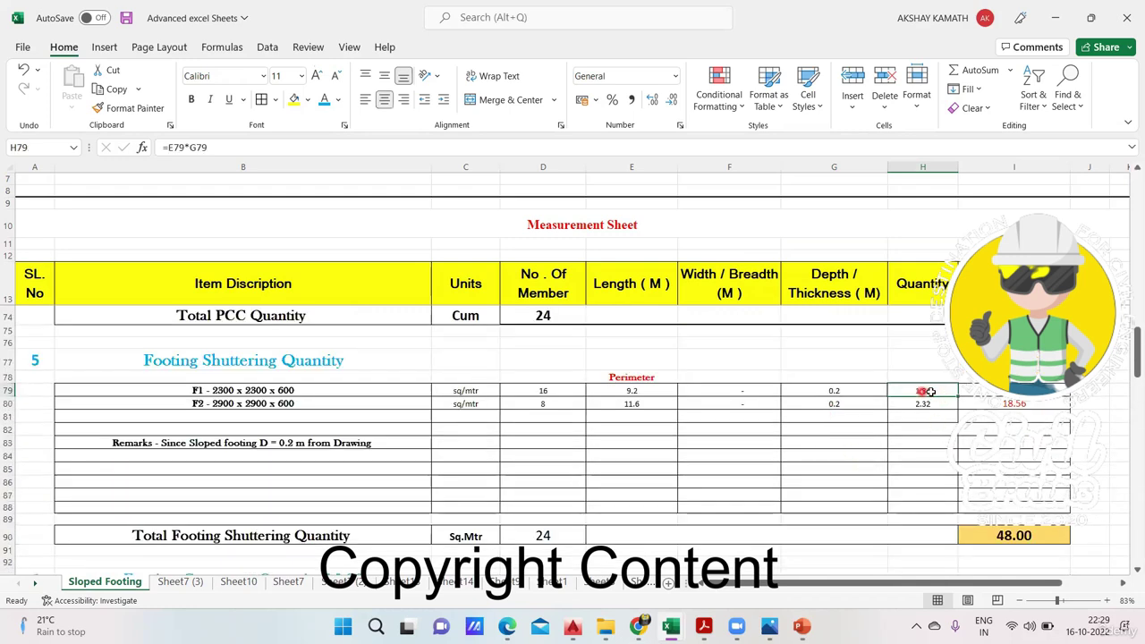
# Return to the calculator on Sheet9 and move that sheet directly before the Sloped Footing sheet.
pyautogui.click(551, 583)
pyautogui.click(504, 583)
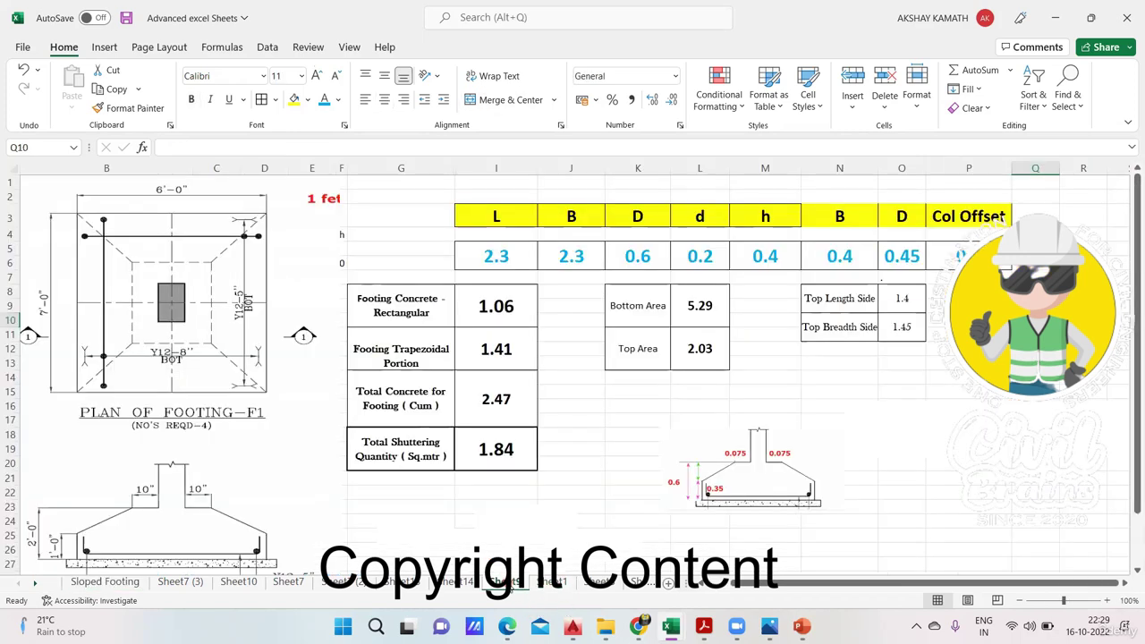
pyautogui.moveTo(114, 583); pyautogui.dragTo(102, 580)
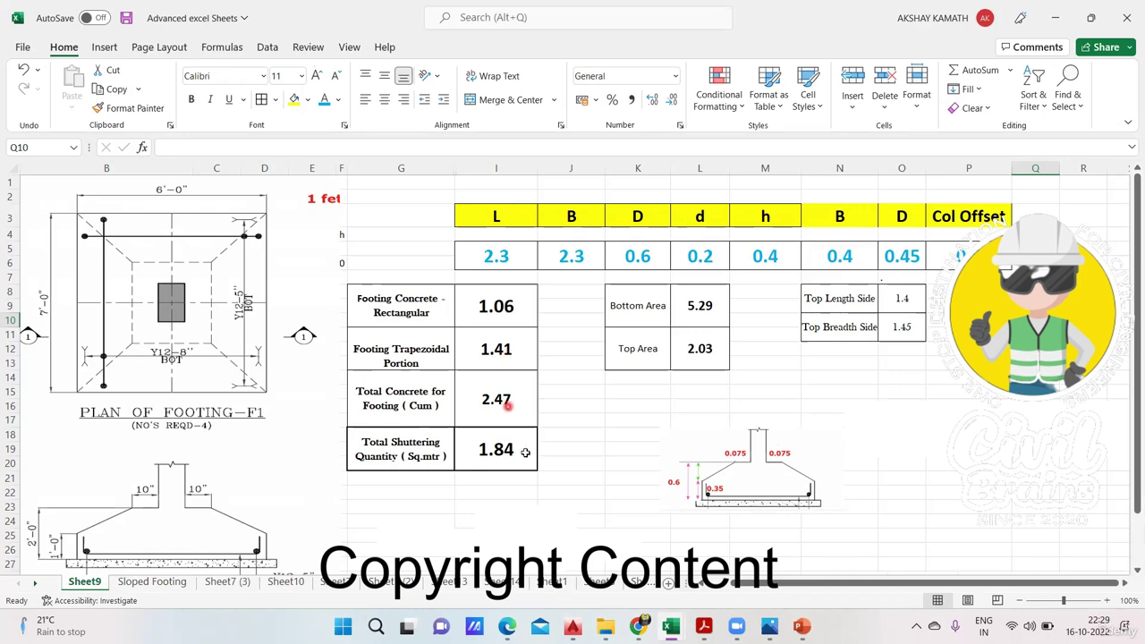
# Check the calculator's Total Shuttering Quantity cell against the F1 shuttering row on the Sloped Footing sheet.
pyautogui.click(496, 454)
pyautogui.click(174, 587)
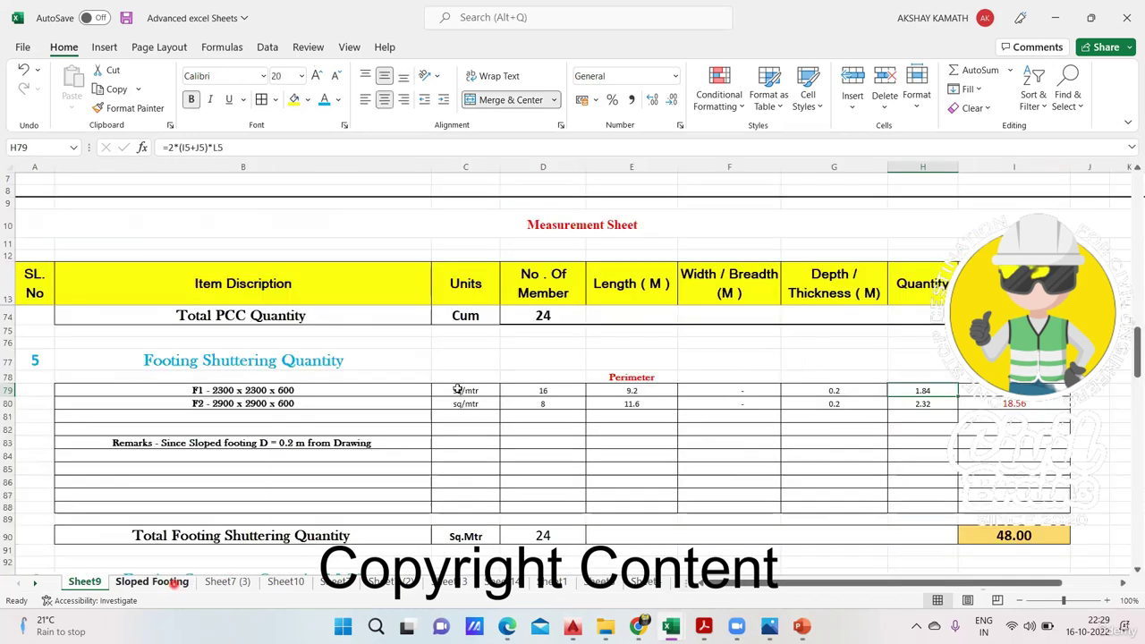
pyautogui.scroll(-1, 938, 390)
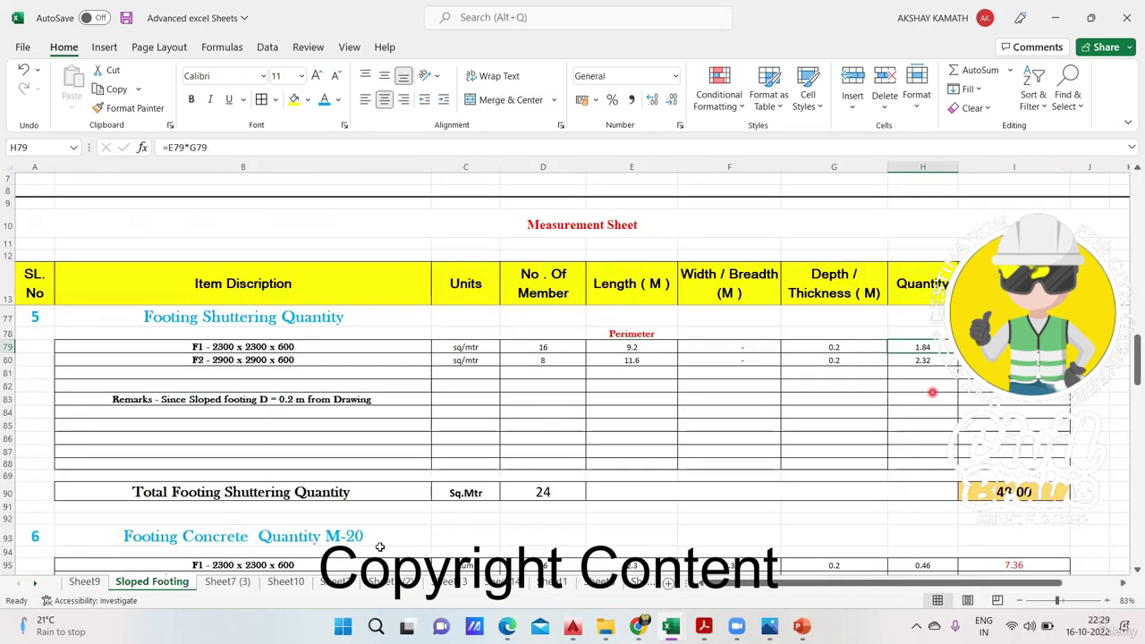
# In the Sheet9 calculator, set the footing length L and breadth B to 2.9 for footing F2.
pyautogui.click(85, 581)
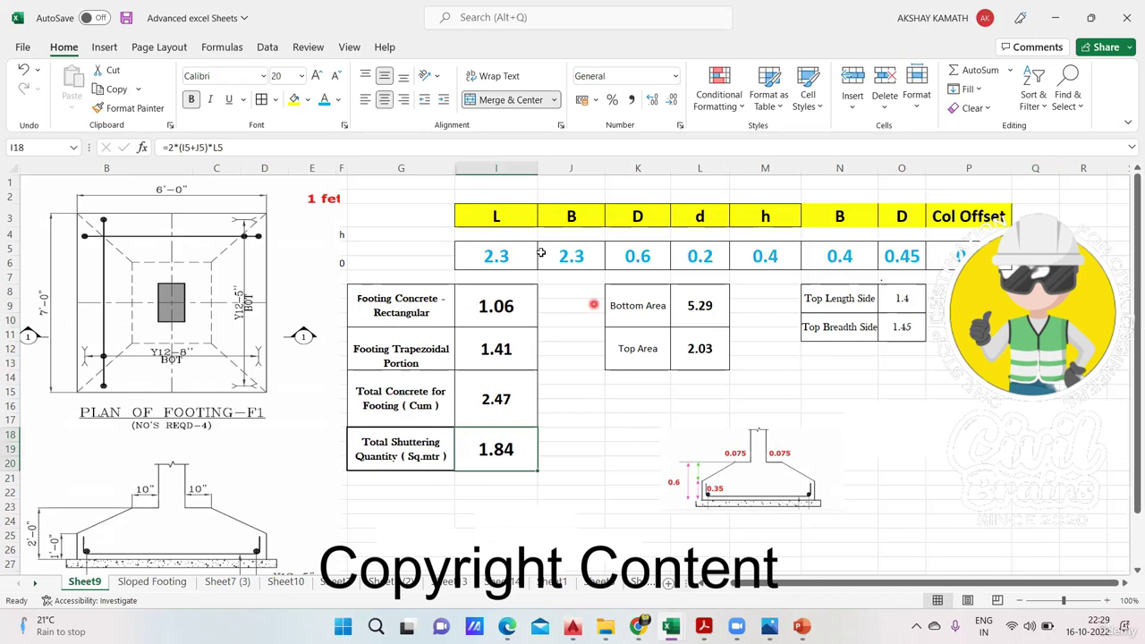
pyautogui.click(499, 257)
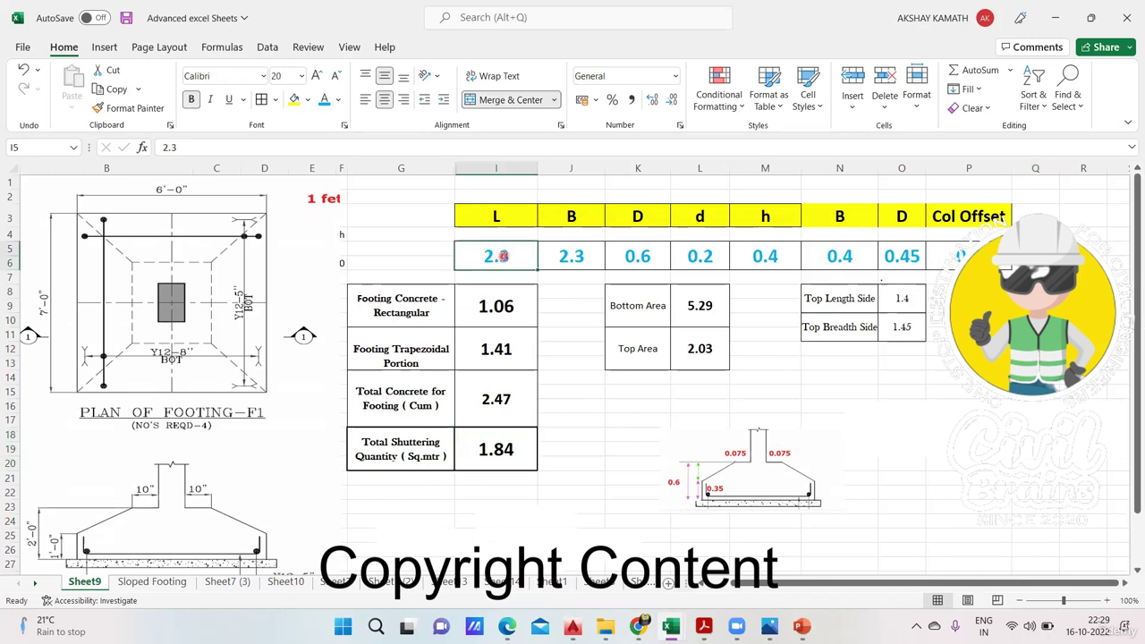
pyautogui.write('2.9')
pyautogui.click(596, 255)
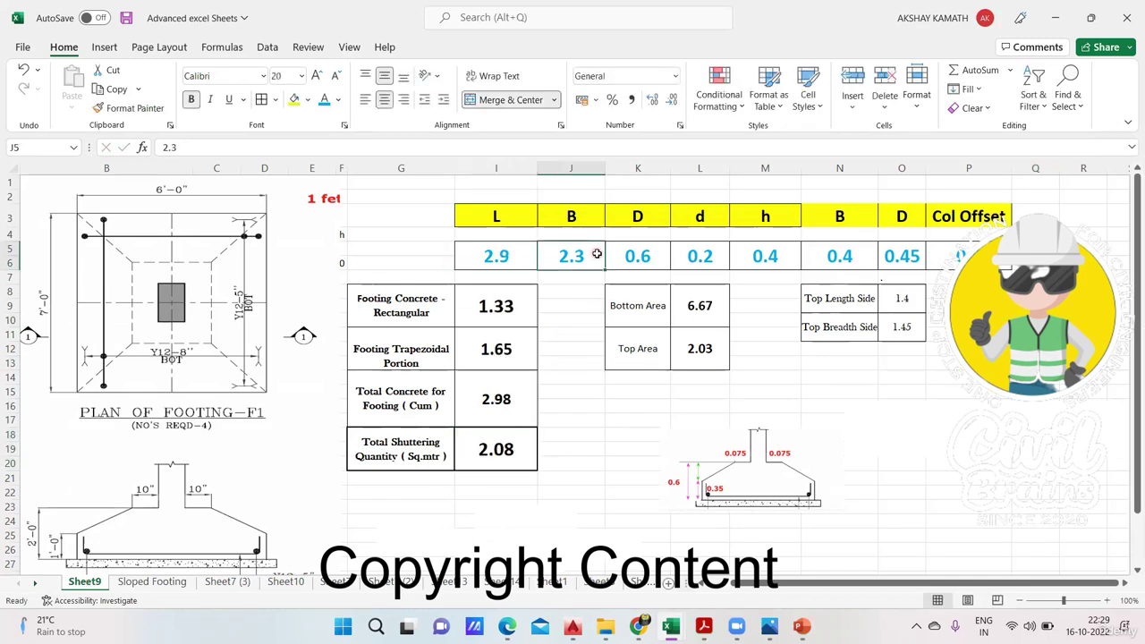
pyautogui.write('2.9')
pyautogui.click(594, 313)
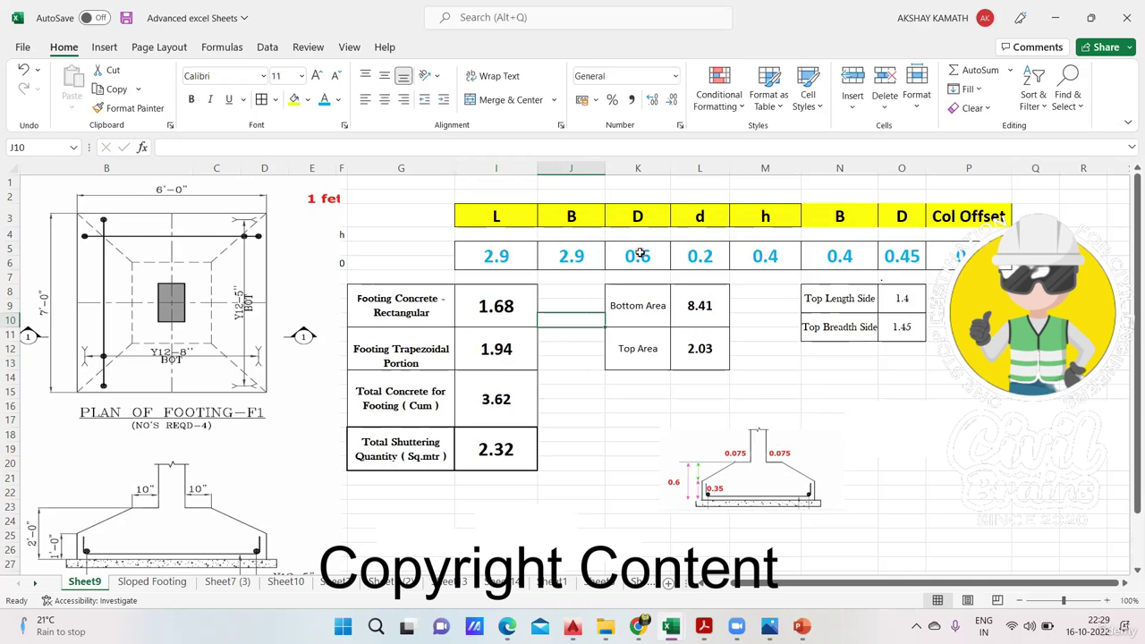
# Open Sloped Footing 04 from Drawing Folder and check the F2 dimensions D1 to D4 in the footing reinforcement schedule.
pyautogui.click(605, 626)
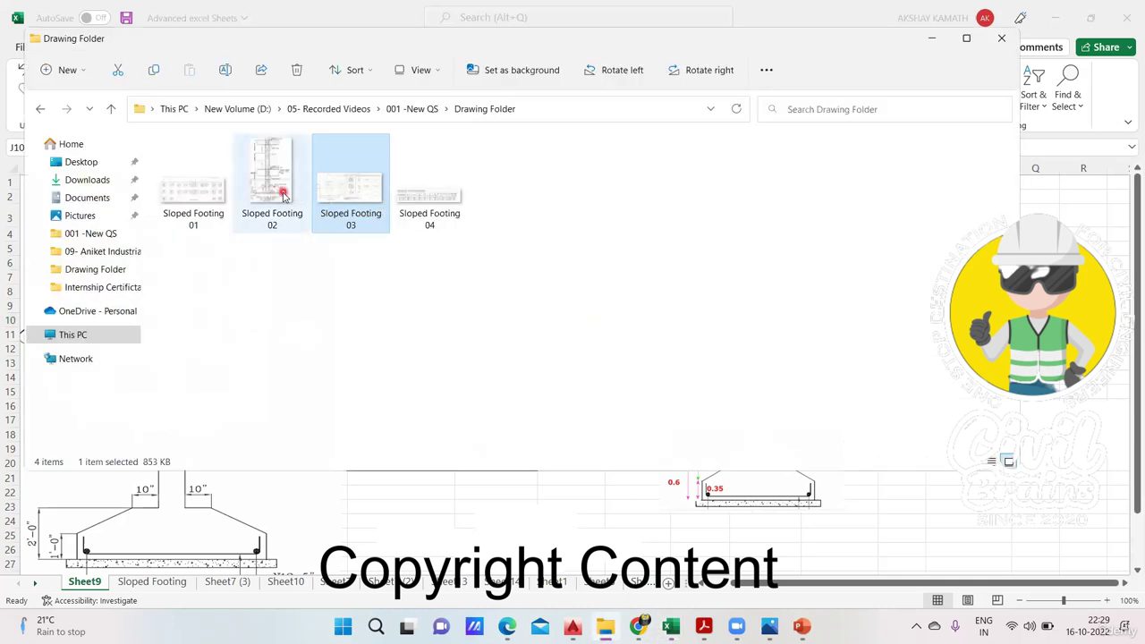
pyautogui.doubleClick(415, 216)
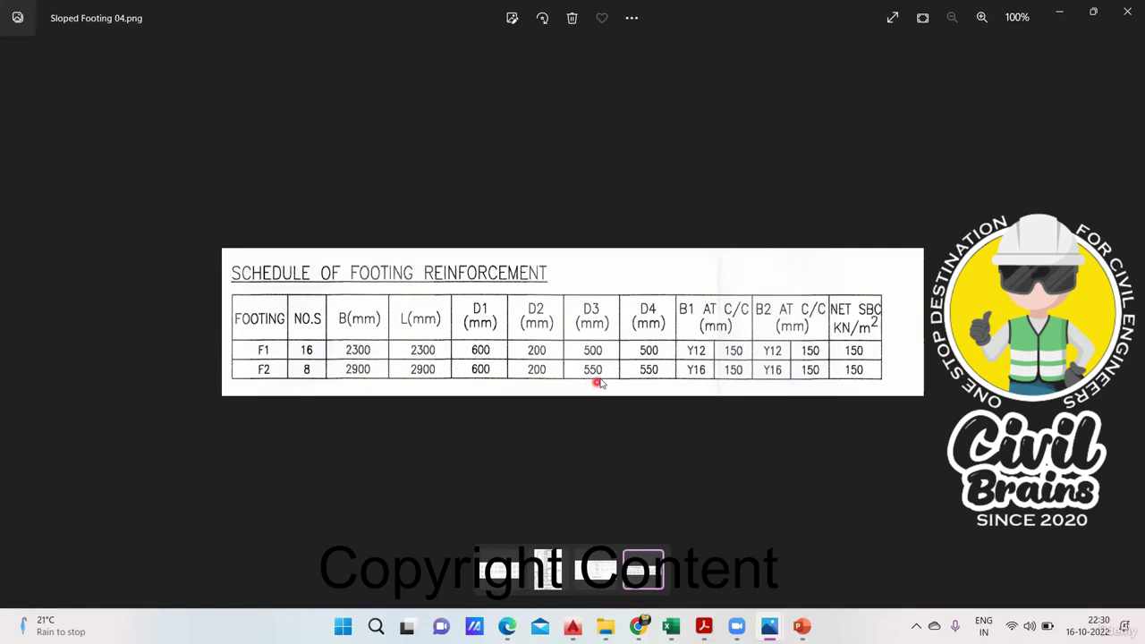
pyautogui.click(605, 548)
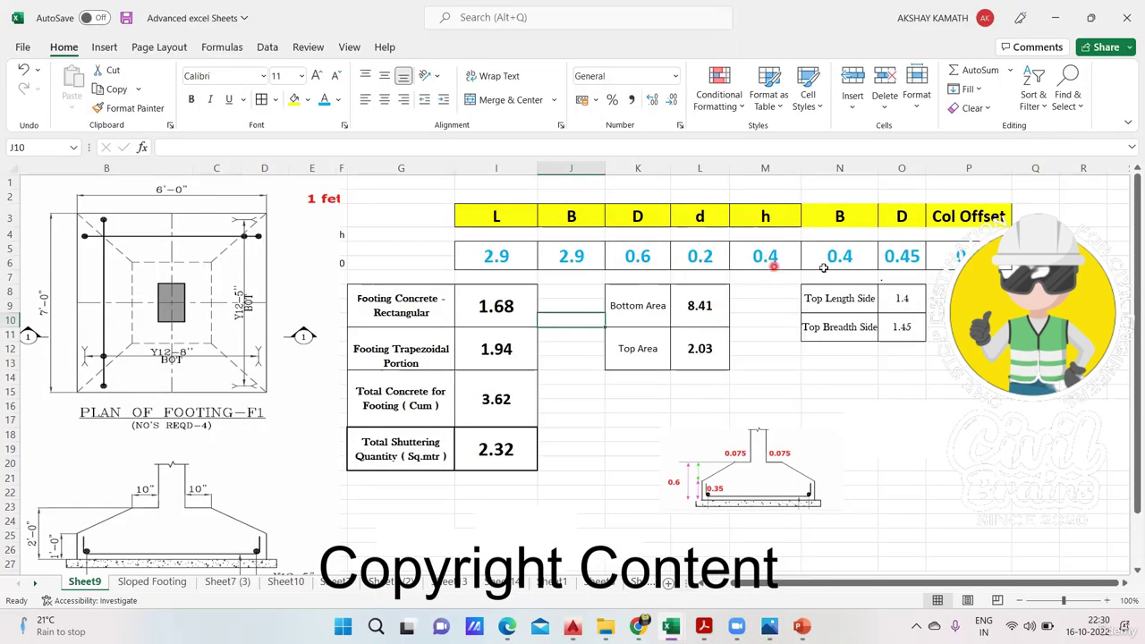
# Examine the columns on the F2 footings in the Sloped Footing 01 layout and their sizes in the Sloped Footing 03 column schedule.
pyautogui.click(854, 258)
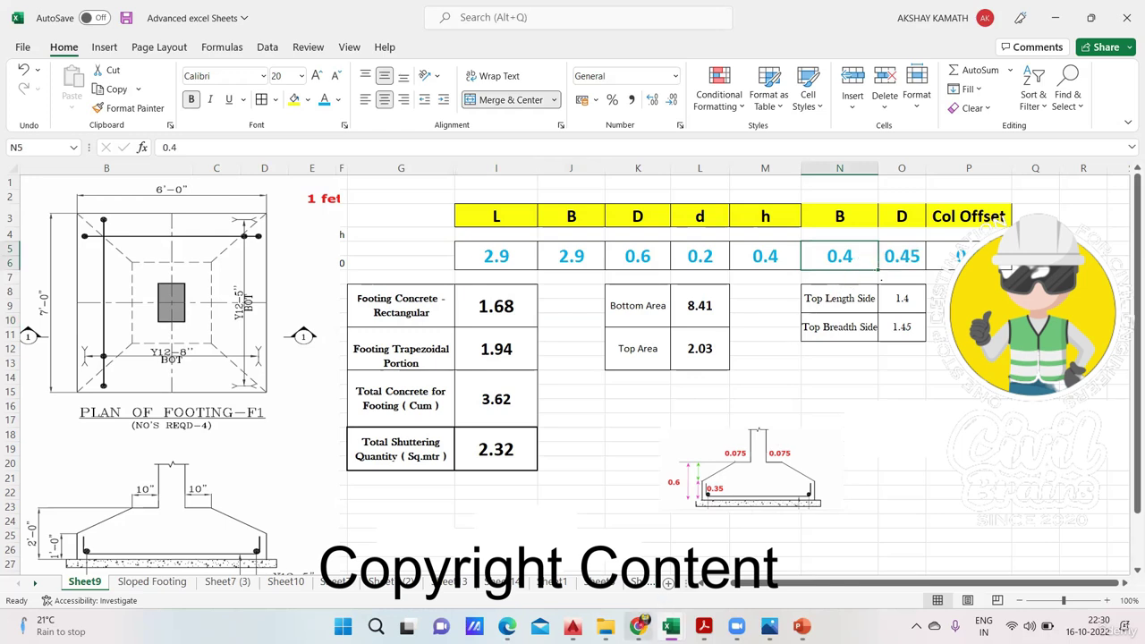
pyautogui.moveTo(670, 626)
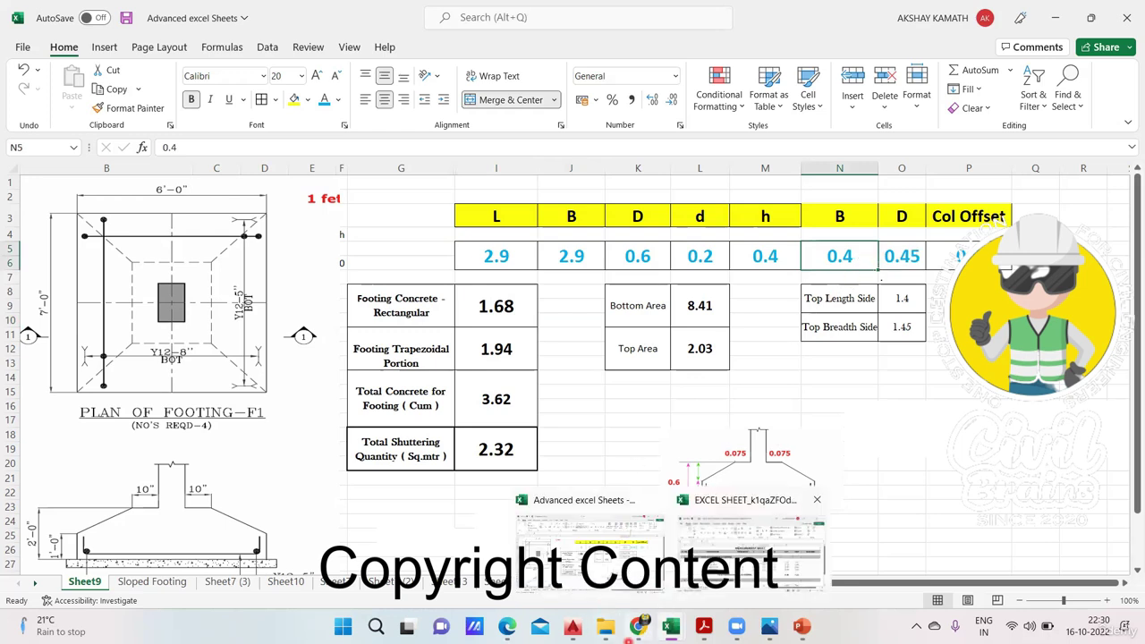
pyautogui.moveTo(769, 626)
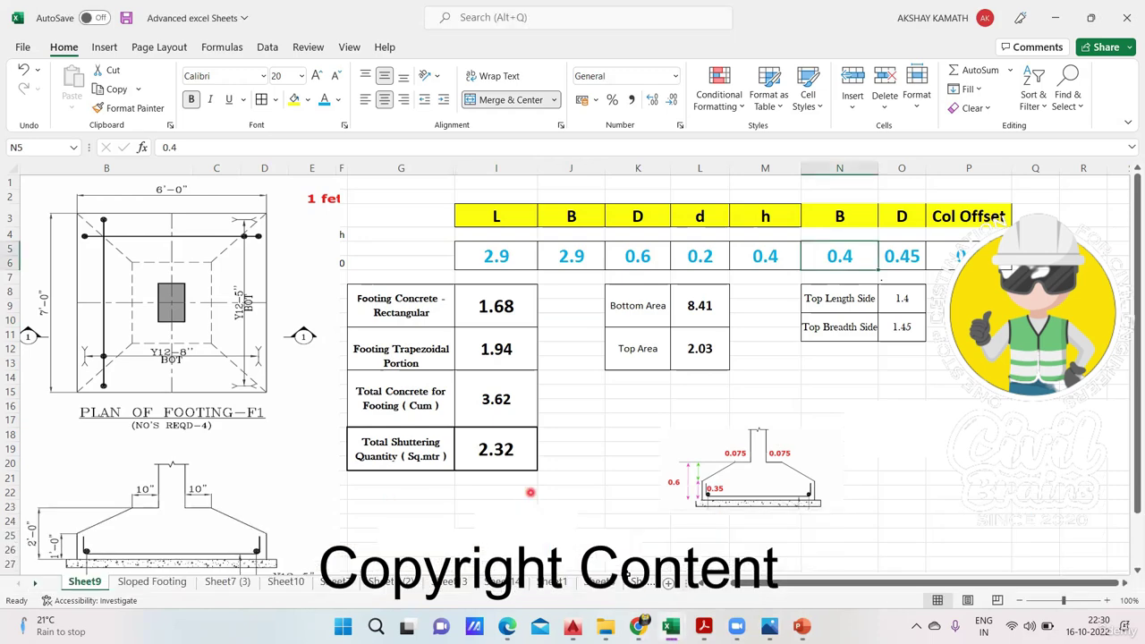
pyautogui.click(607, 626)
pyautogui.click(192, 209)
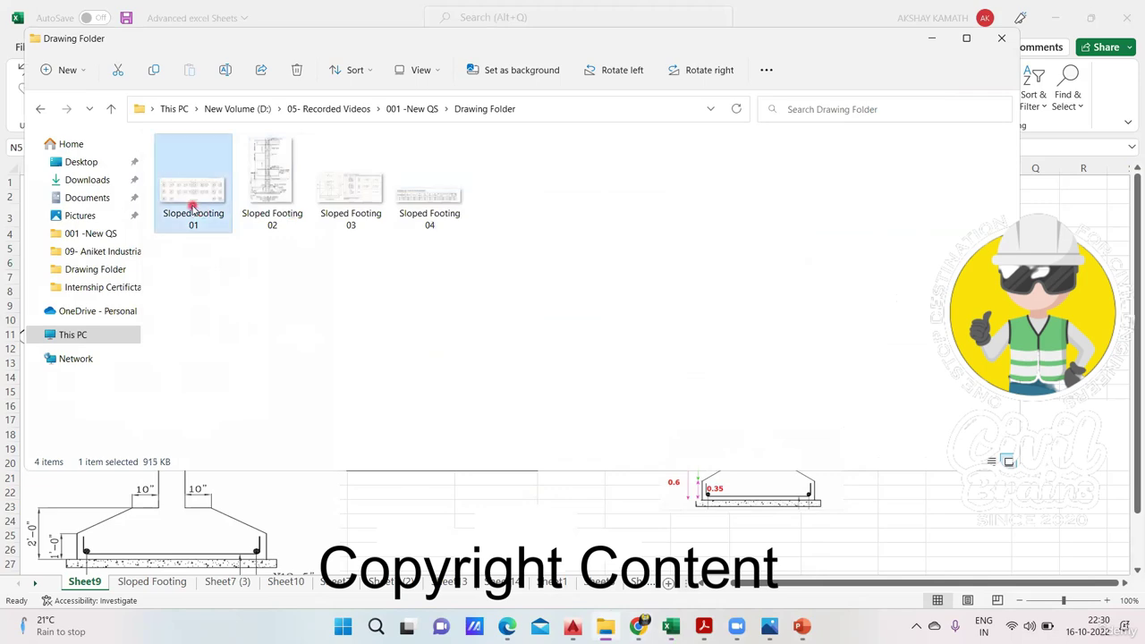
pyautogui.doubleClick(192, 208)
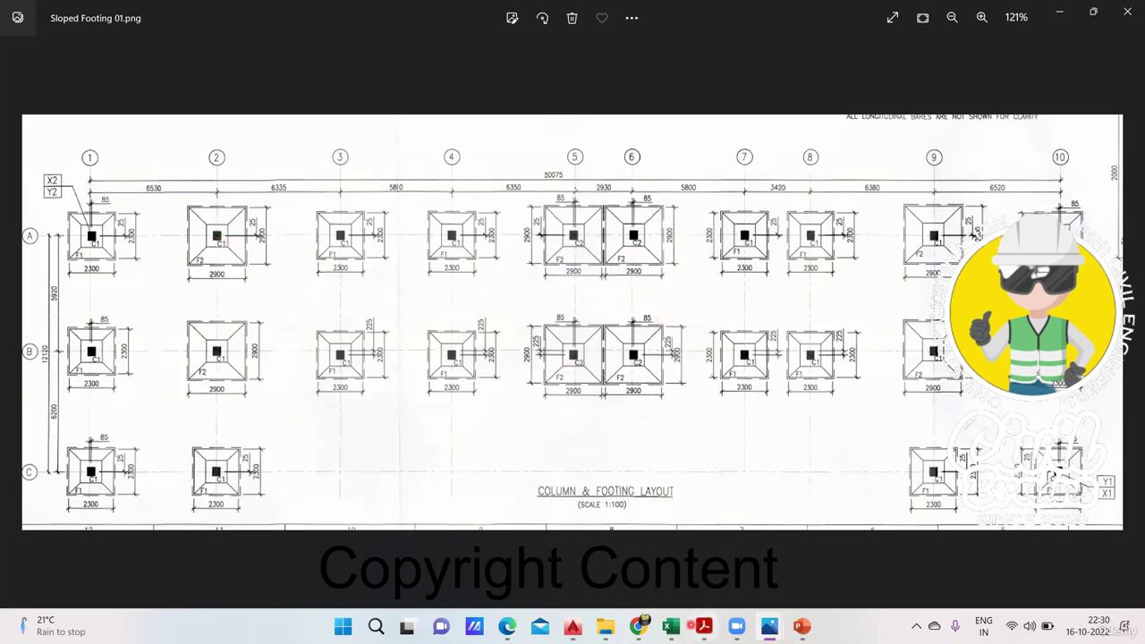
pyautogui.click(606, 626)
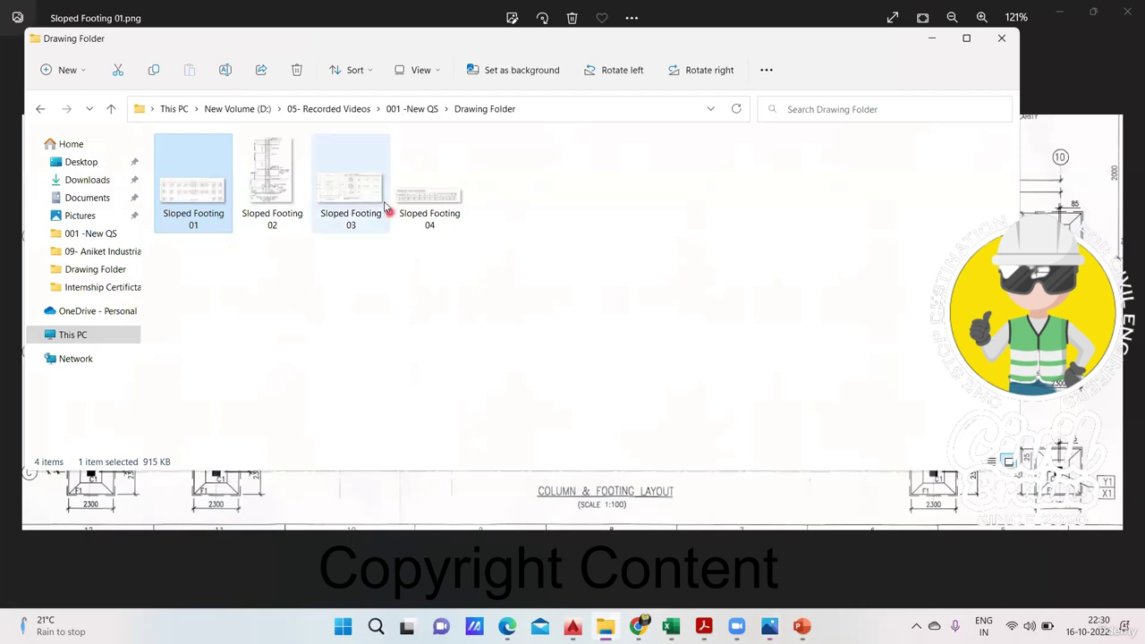
pyautogui.doubleClick(380, 204)
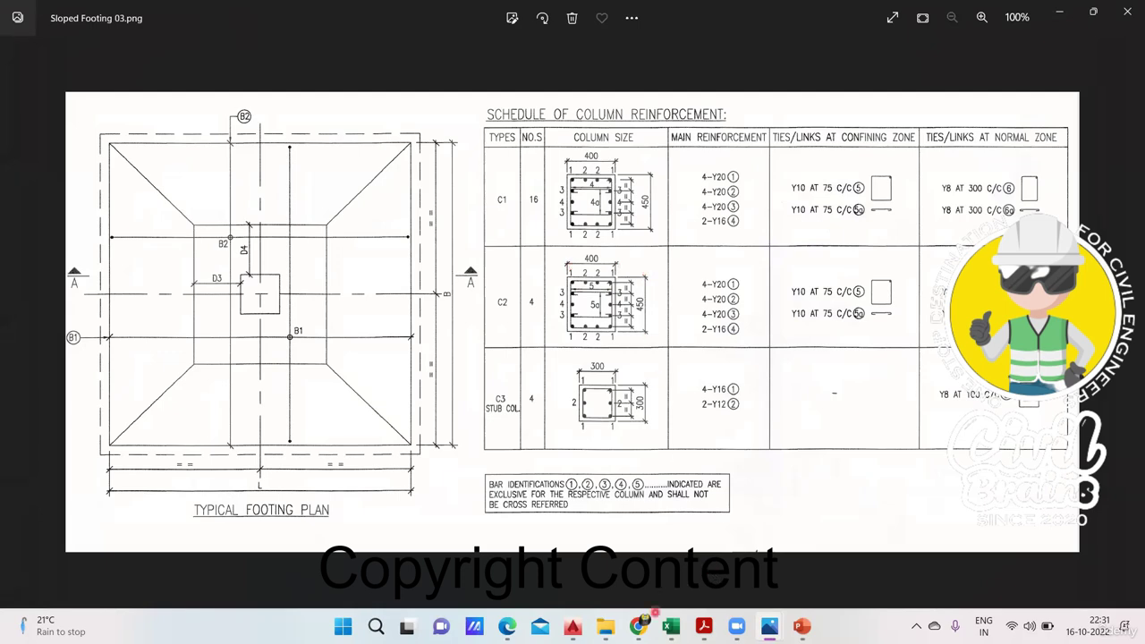
# Check the F2 offset dimensions D3 and D4 in the Sloped Footing 04 reinforcement schedule for the calculator's Col Offset.
pyautogui.click(630, 581)
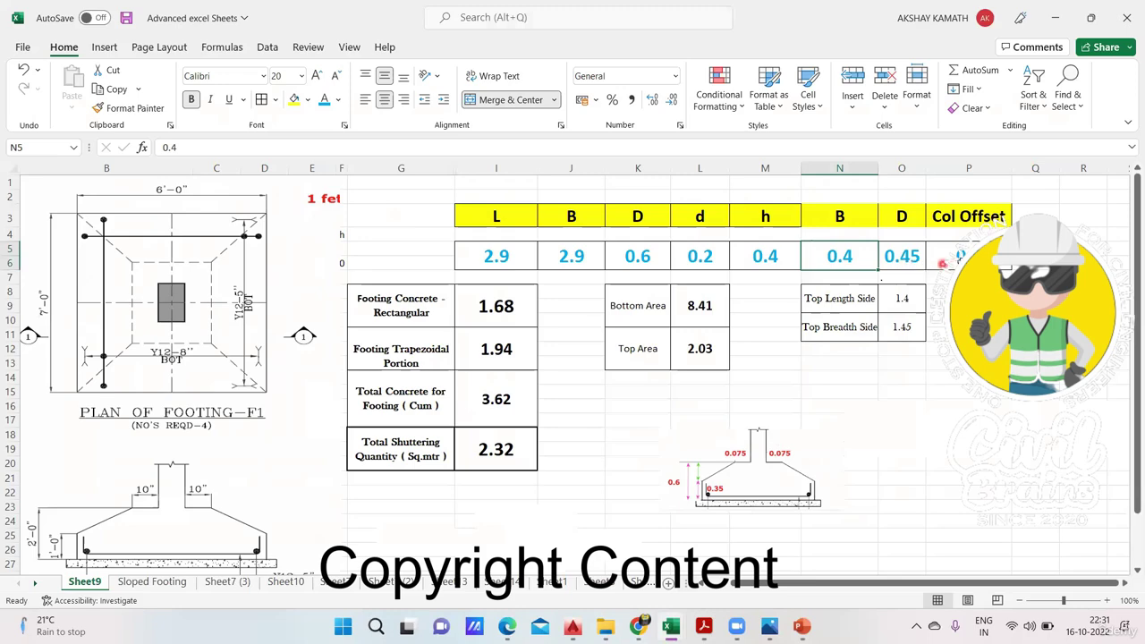
pyautogui.click(946, 260)
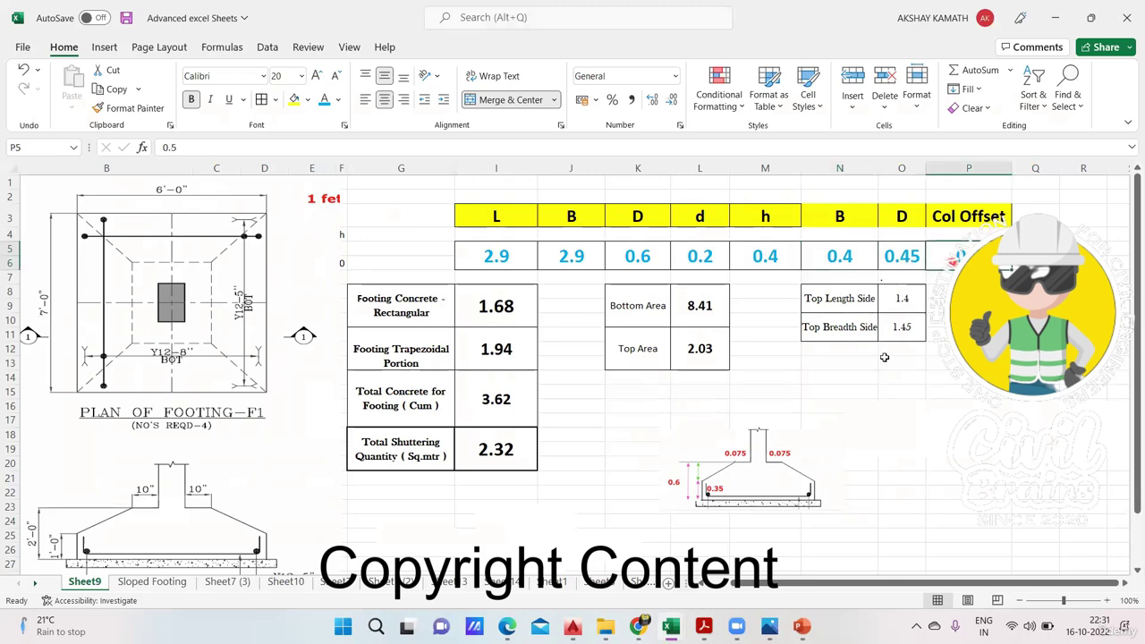
pyautogui.hotkey('alt', 'Tab')
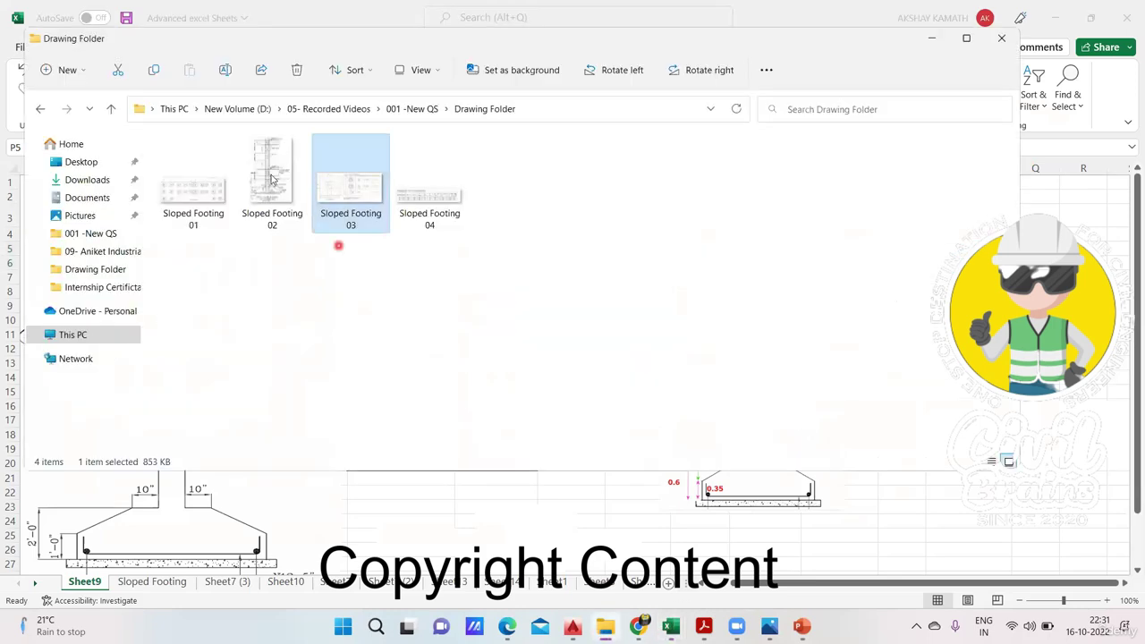
pyautogui.doubleClick(404, 184)
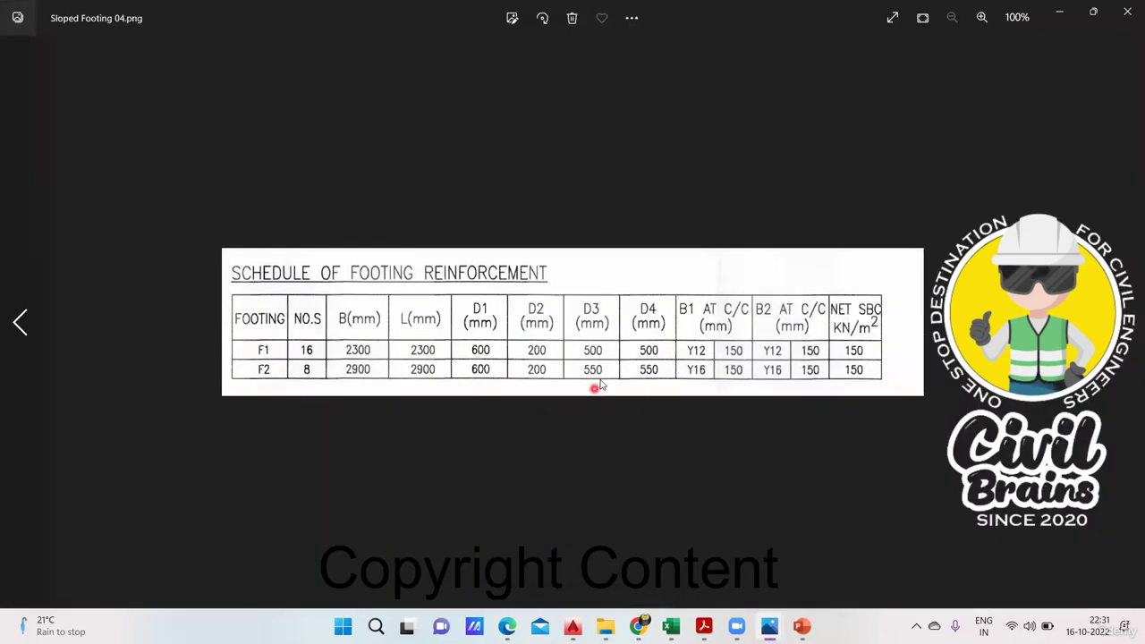
pyautogui.scroll(1, 599, 380)
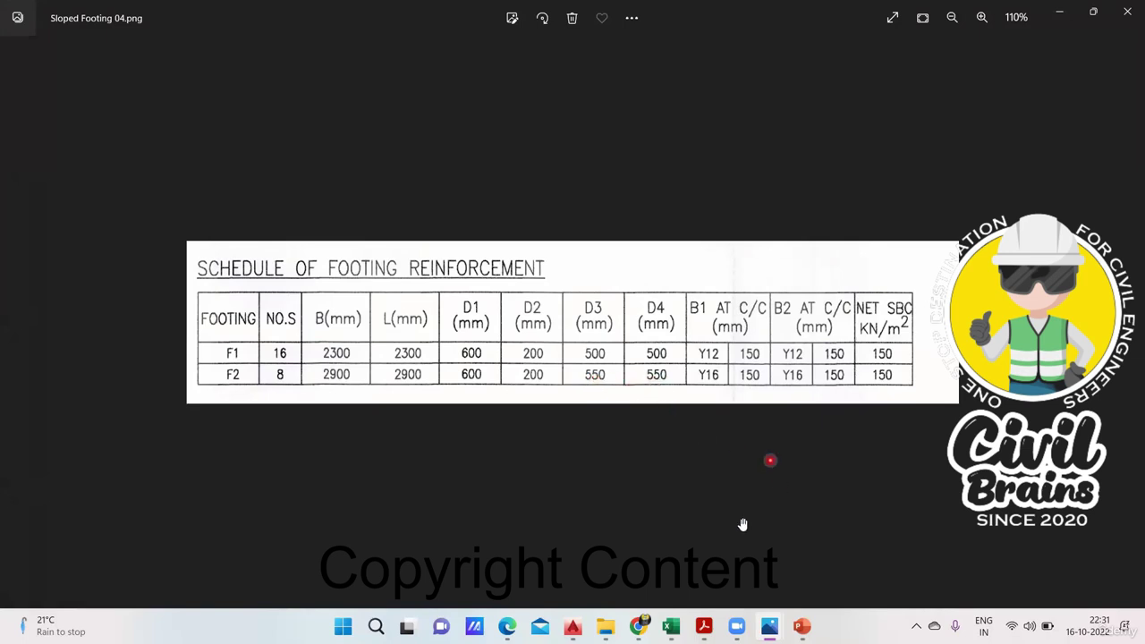
# Set the Col Offset in the Sheet9 footing calculator to 0.55 for footing F2.
pyautogui.click(607, 626)
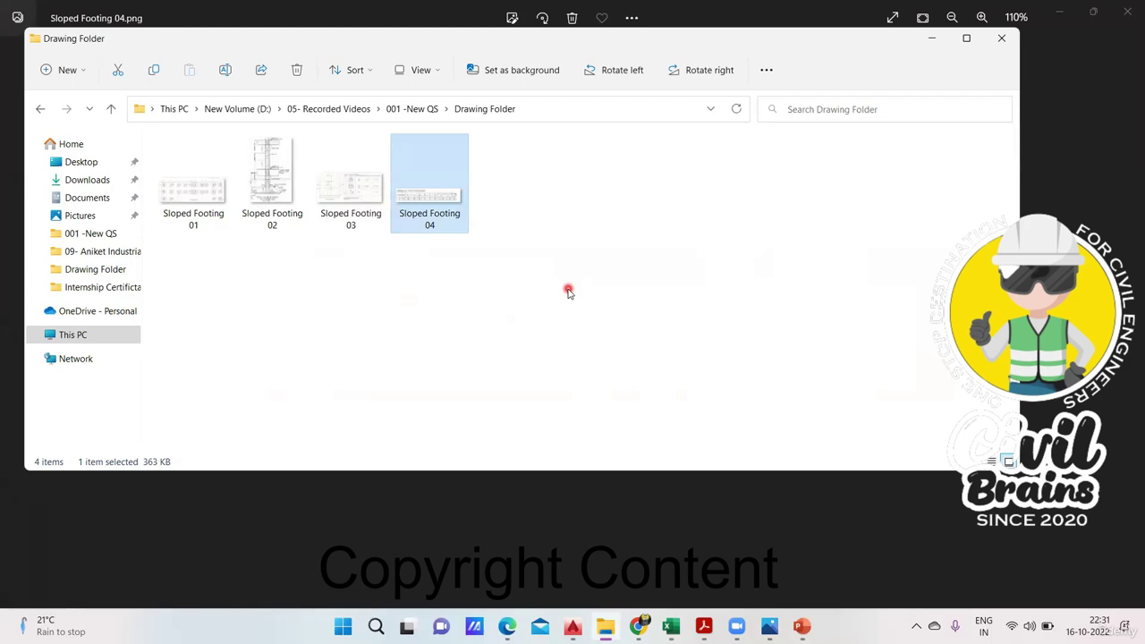
pyautogui.moveTo(670, 626)
pyautogui.click(614, 559)
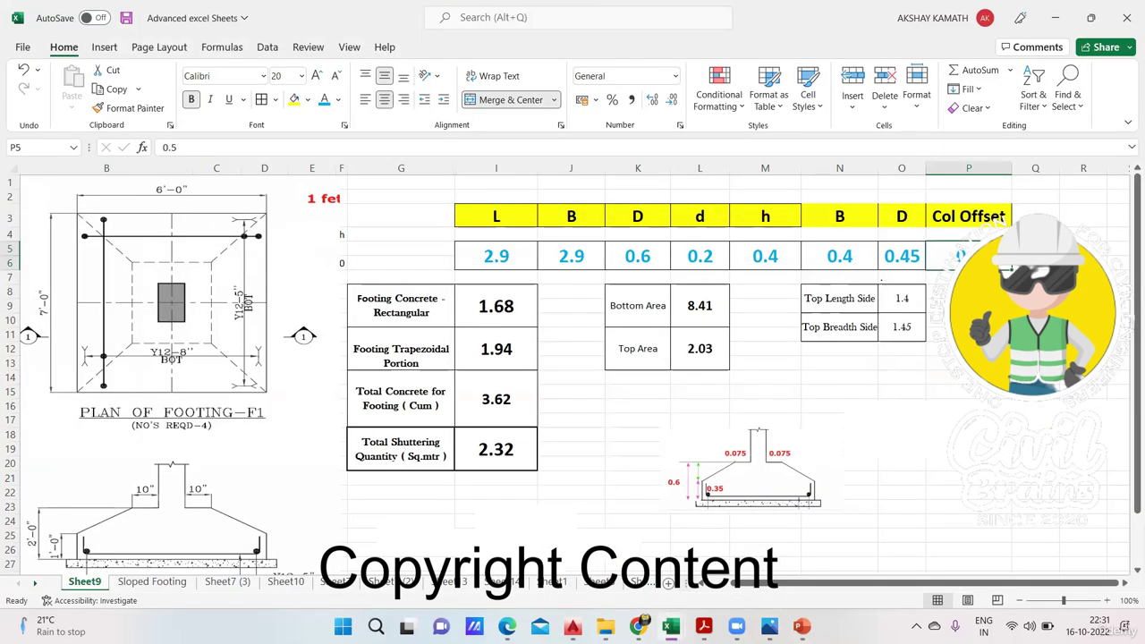
pyautogui.press('F2')
pyautogui.write('5')
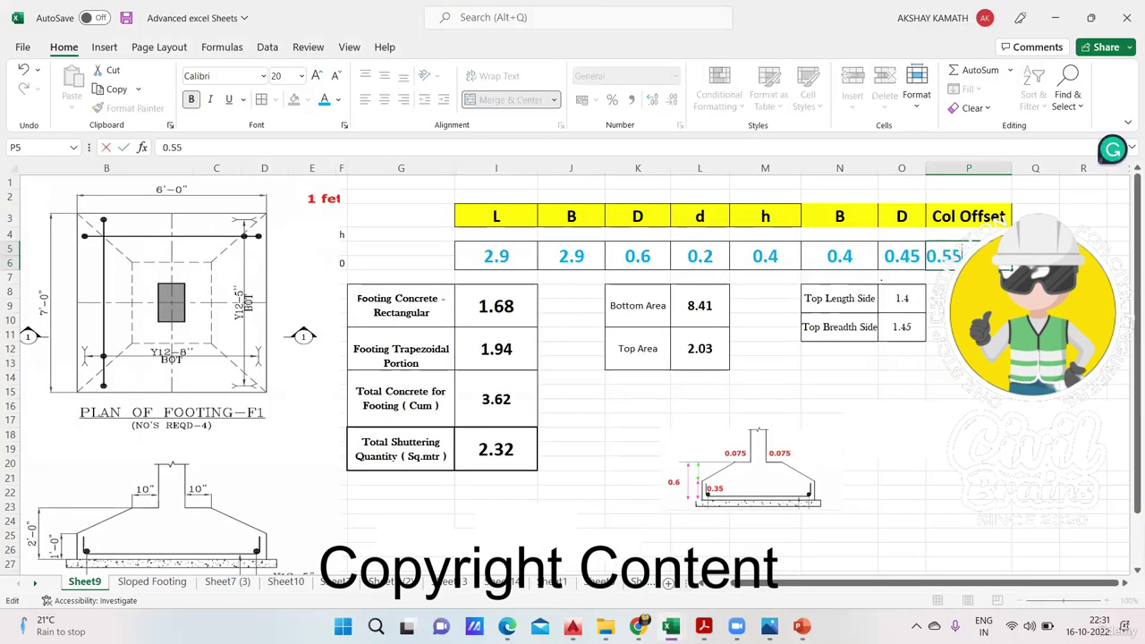
pyautogui.press('Return')
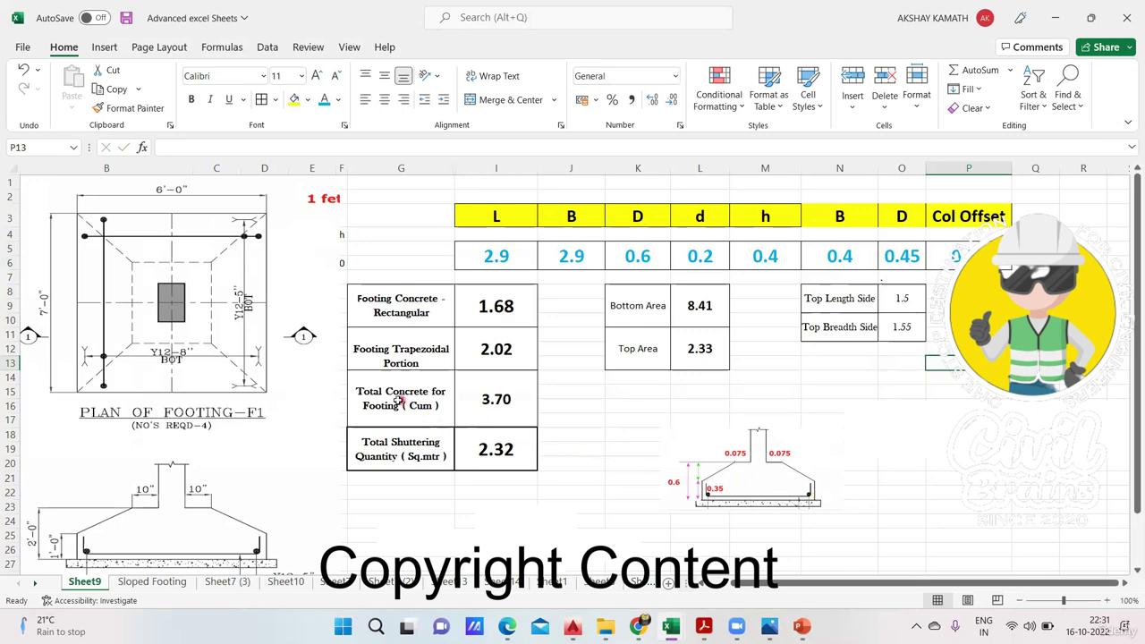
# Enter 3.70 as the Quantity of the F2 trapezoidal row under Footing Concrete Quantity M-20 on the Sloped Footing sheet.
pyautogui.click(152, 583)
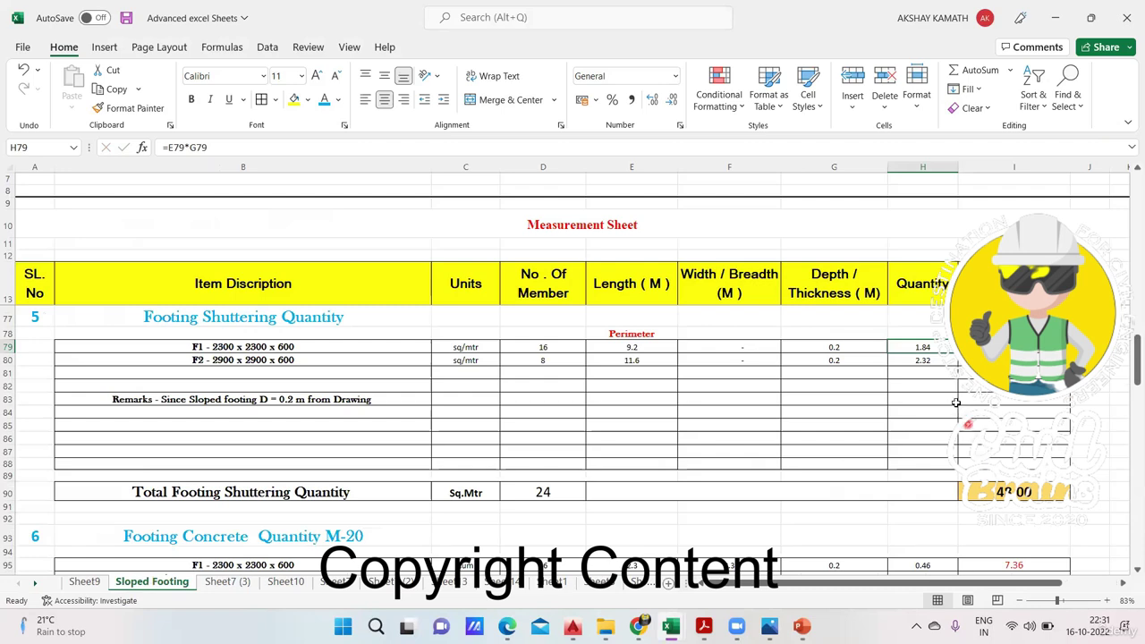
pyautogui.scroll(-2, 933, 449)
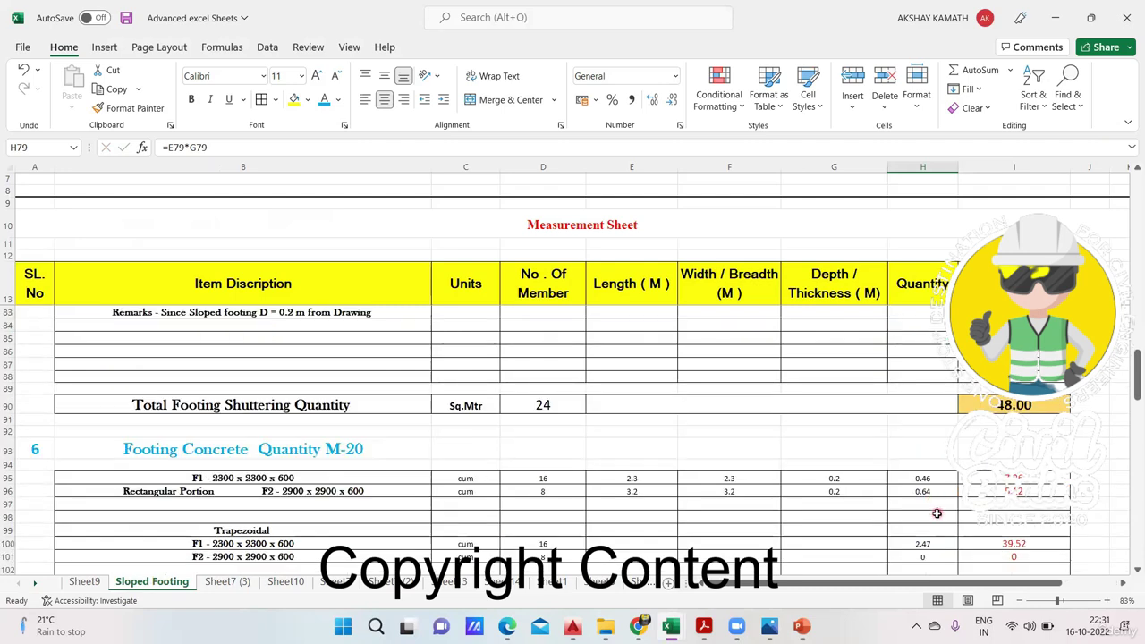
pyautogui.scroll(-4, 937, 513)
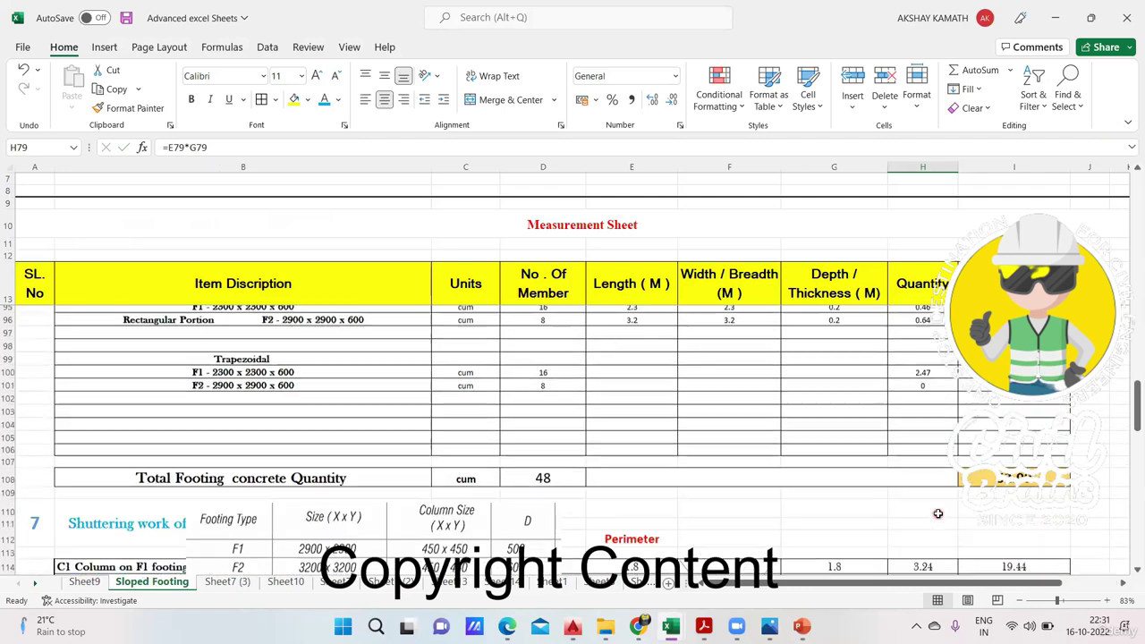
pyautogui.click(935, 391)
pyautogui.write('3.70')
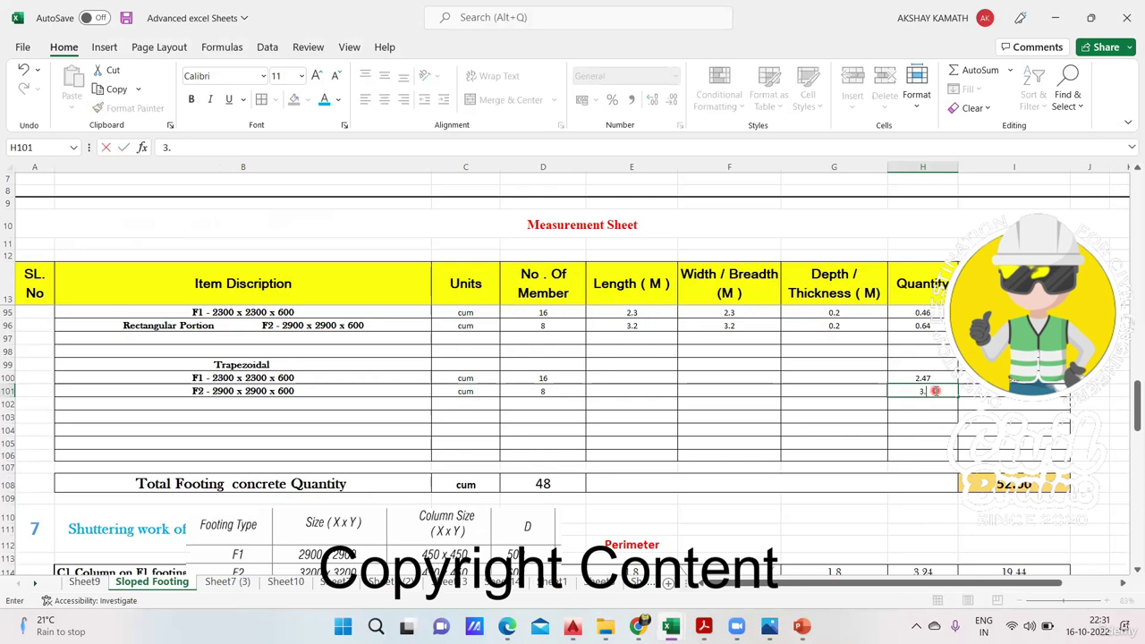
pyautogui.click(941, 442)
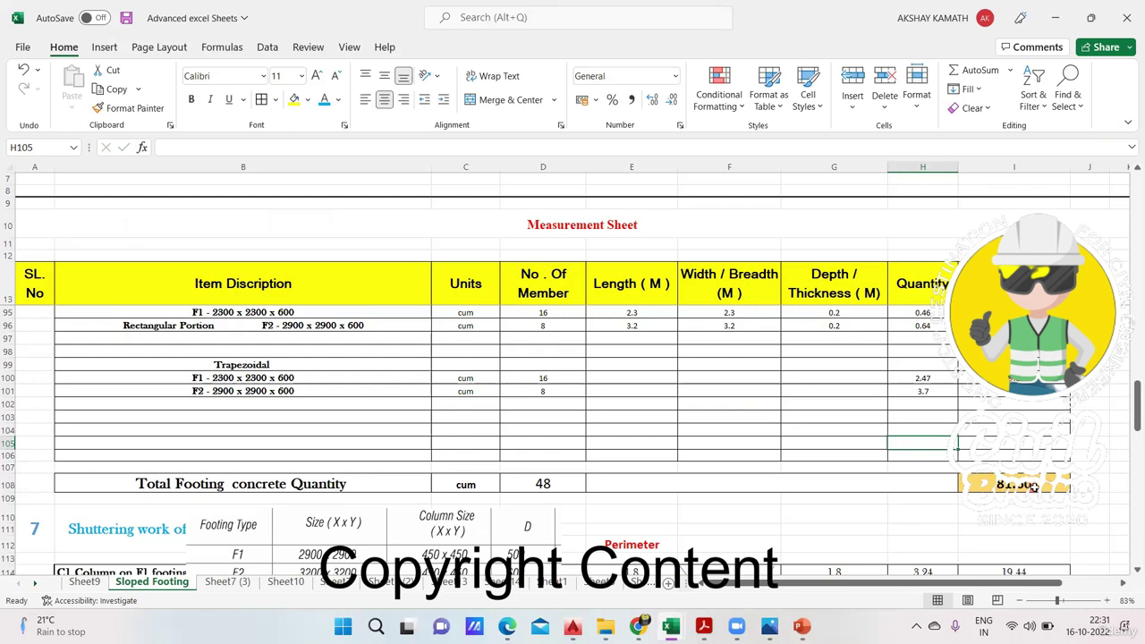
# Compare the Sheet9 calculator's Total Shuttering Quantity with the F2 row under Footing Shuttering Quantity on the Sloped Footing sheet.
pyautogui.scroll(2, 559, 442)
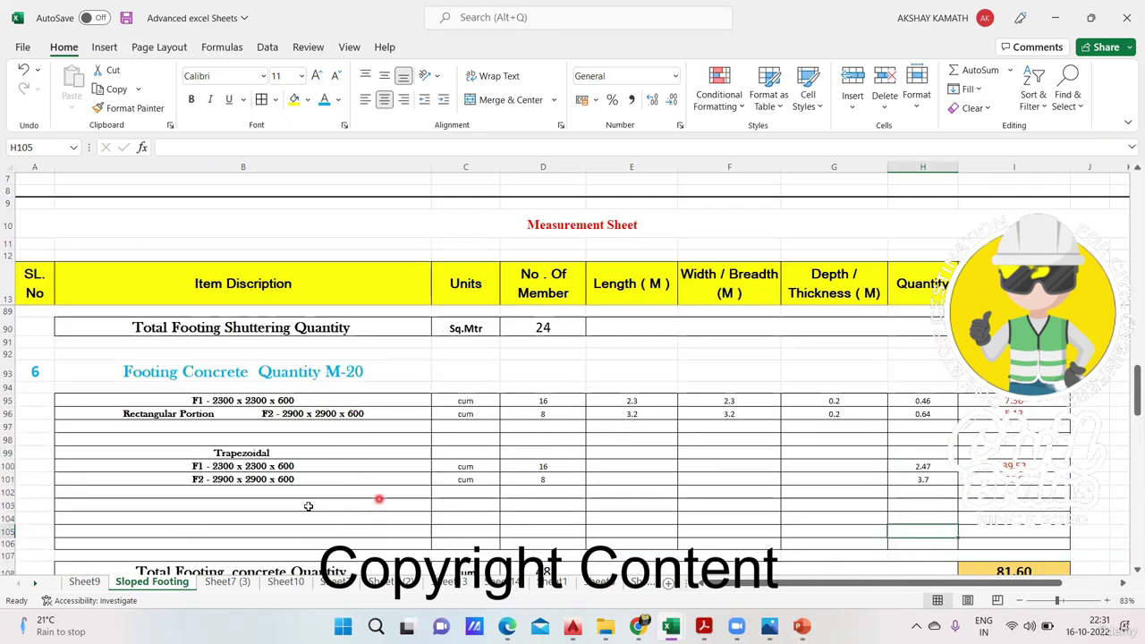
pyautogui.click(85, 583)
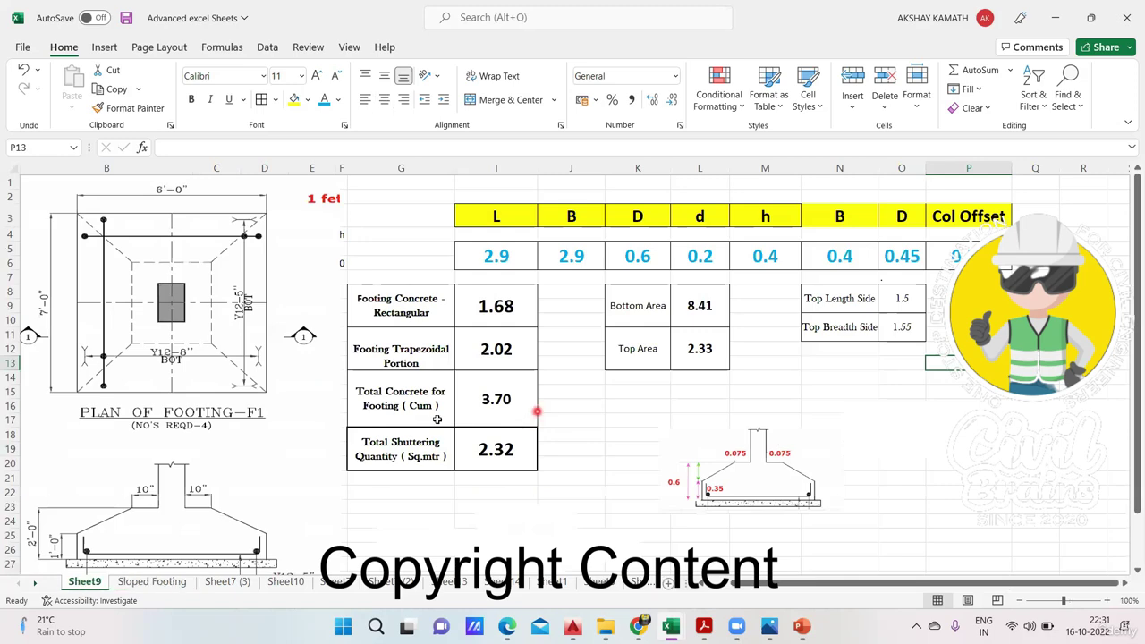
pyautogui.click(153, 581)
pyautogui.scroll(3, 572, 438)
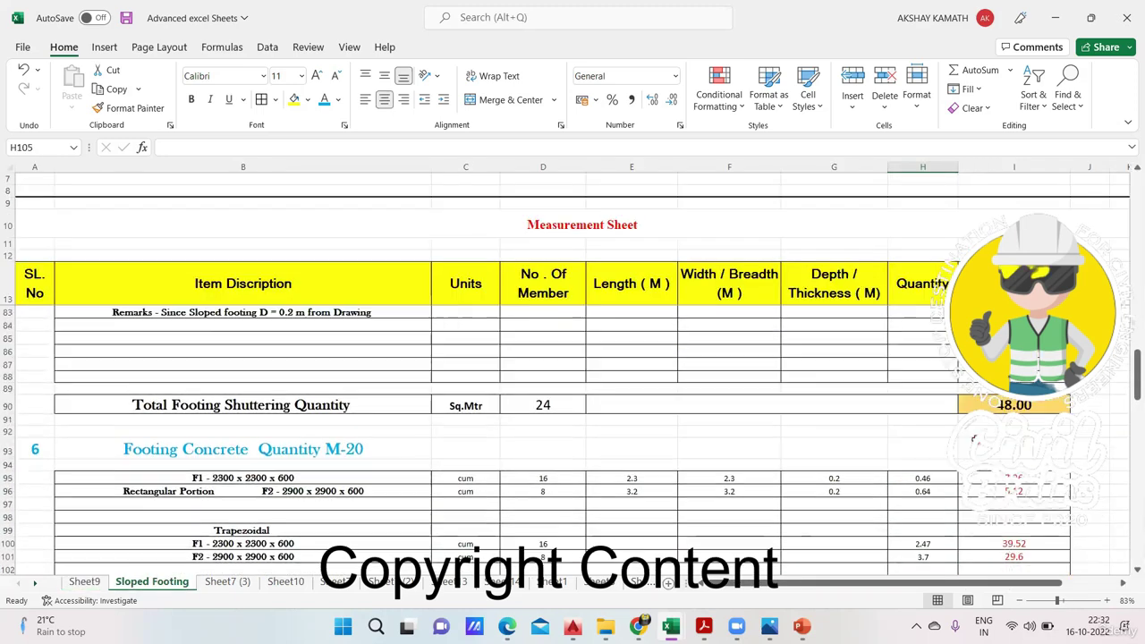
pyautogui.scroll(2, 948, 407)
pyautogui.click(942, 403)
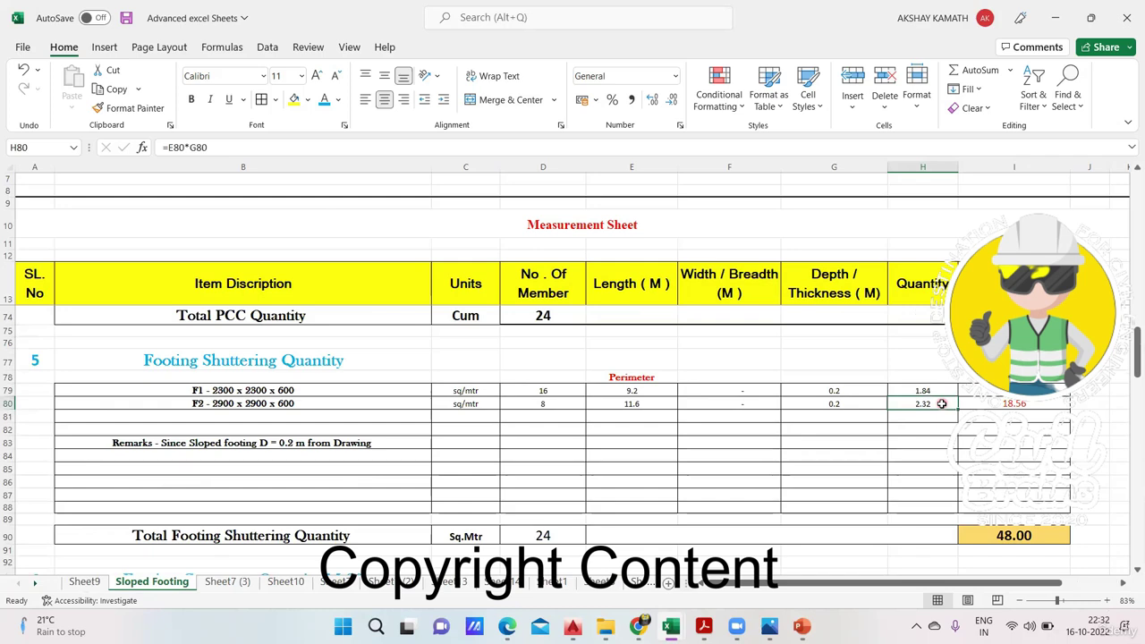
pyautogui.click(940, 407)
pyautogui.click(935, 403)
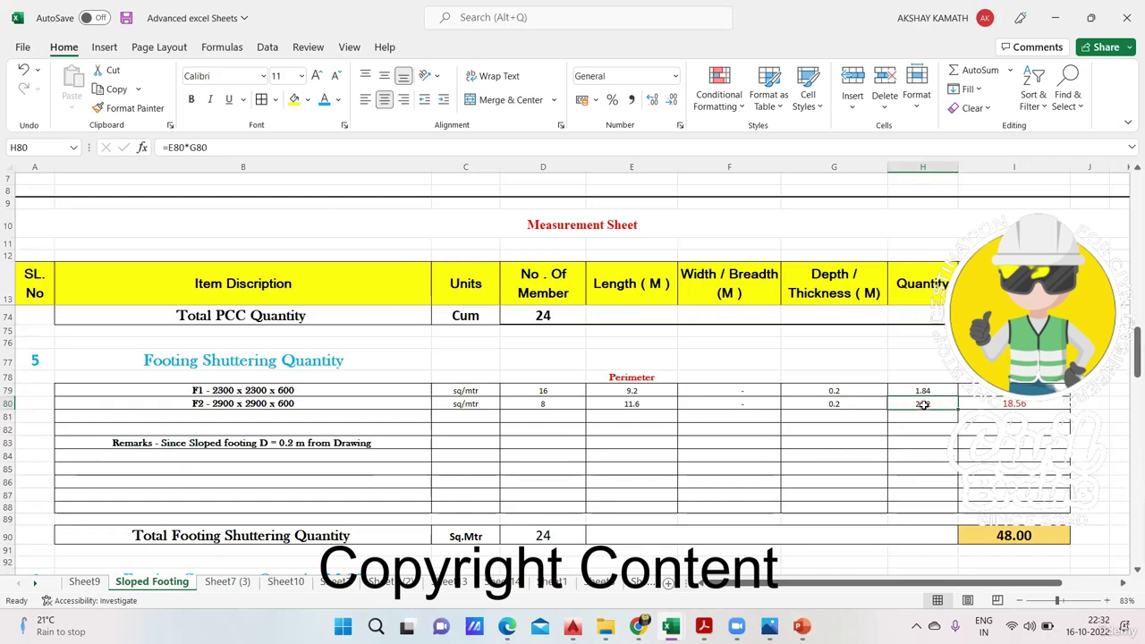
# Clear the No. of Member total in the Total Footing concrete Quantity row.
pyautogui.scroll(-4, 475, 385)
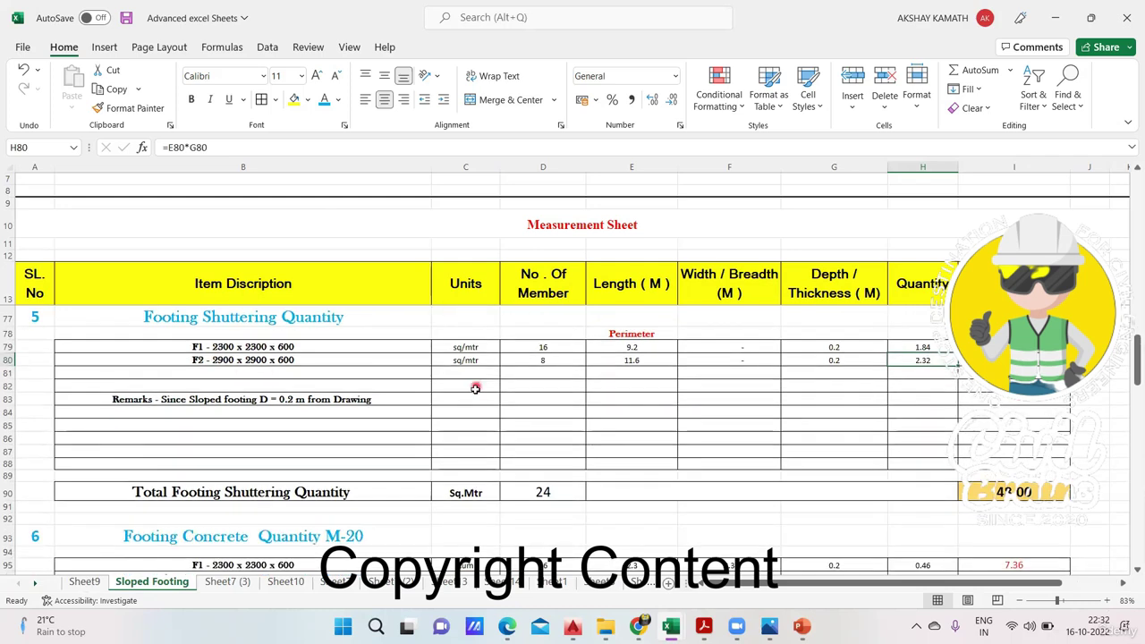
pyautogui.scroll(-1, 331, 452)
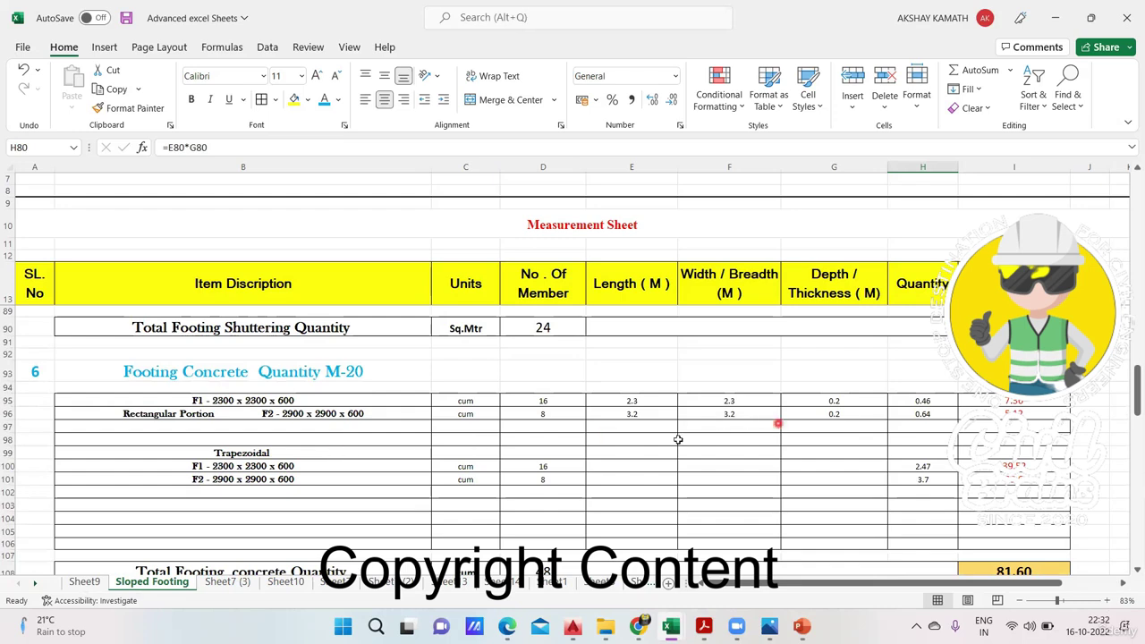
pyautogui.scroll(-1, 420, 432)
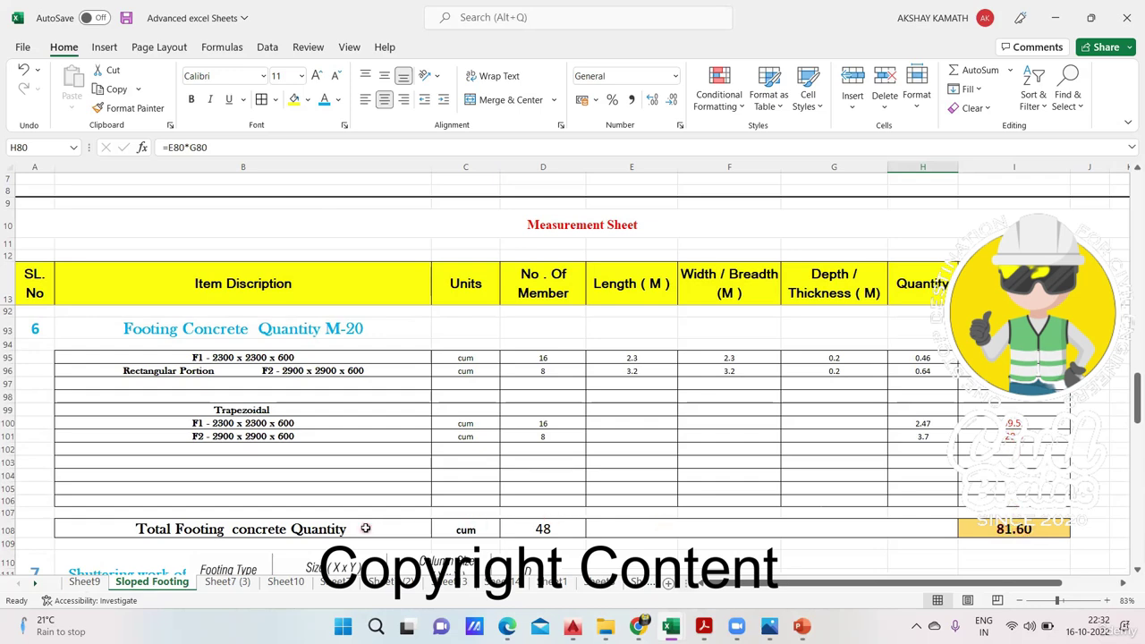
pyautogui.click(564, 529)
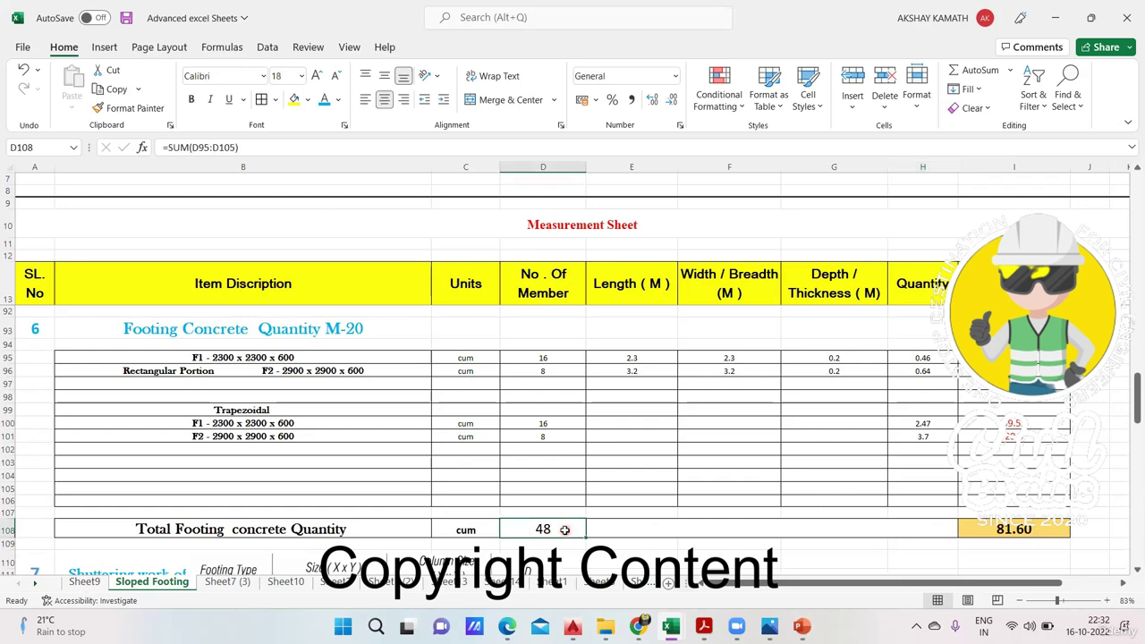
pyautogui.doubleClick(564, 529)
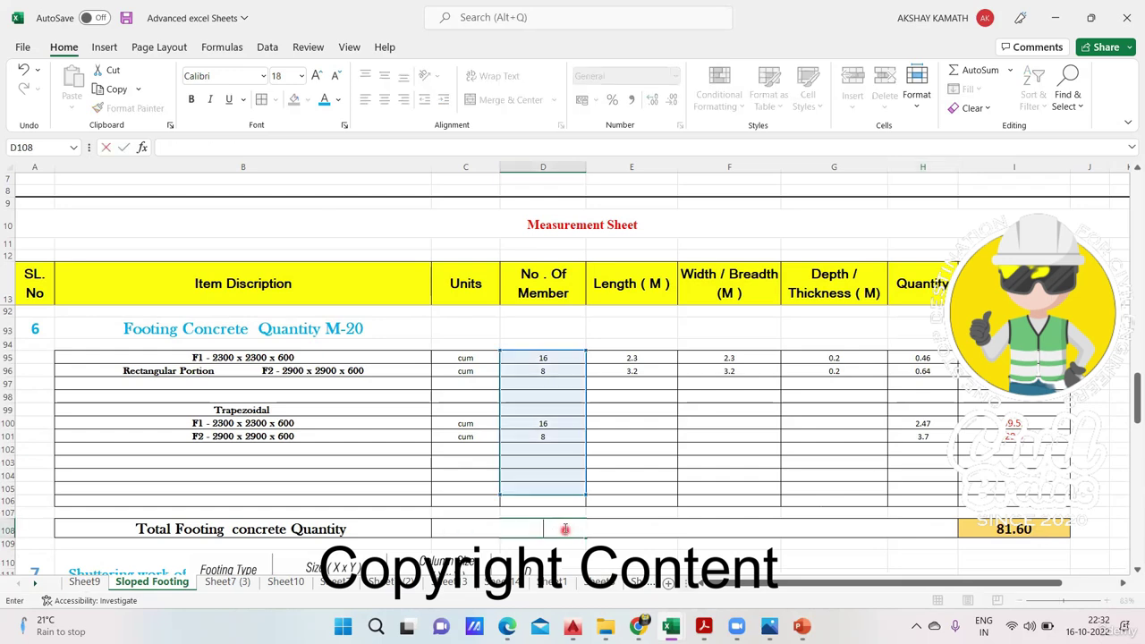
pyautogui.click(644, 476)
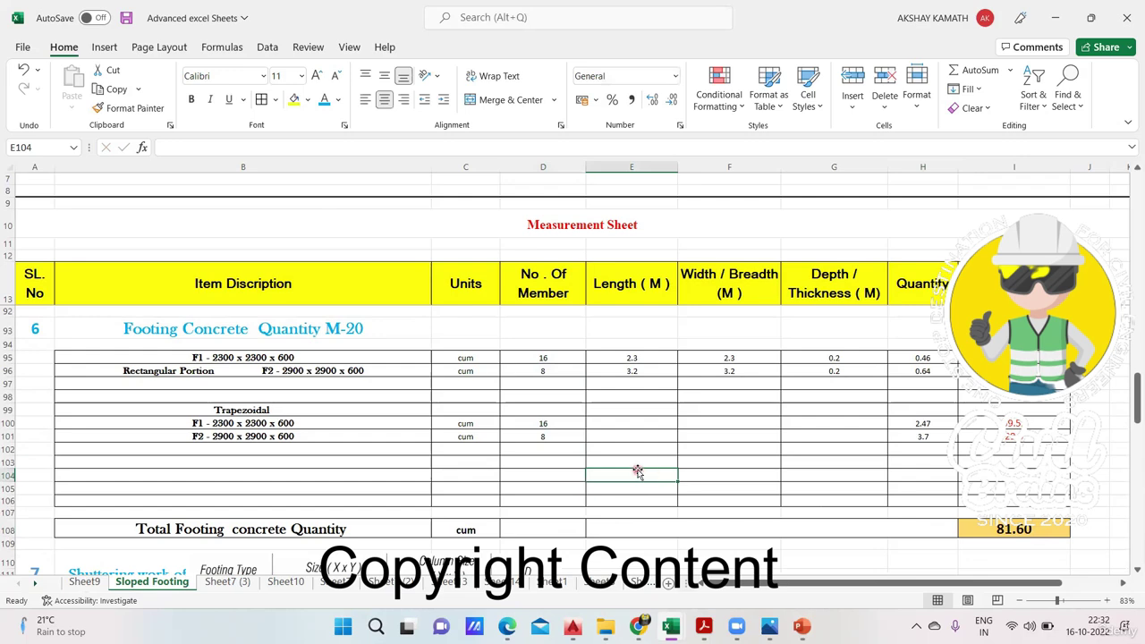
# Copy the No. of Member total from the Total Footing Shuttering Quantity row into the Total Footing concrete Quantity row.
pyautogui.moveTo(583, 528)
pyautogui.mouseDown()
pyautogui.moveTo(591, 439)
pyautogui.moveTo(573, 342)
pyautogui.mouseUp()
pyautogui.click(562, 331)
pyautogui.click(549, 315)
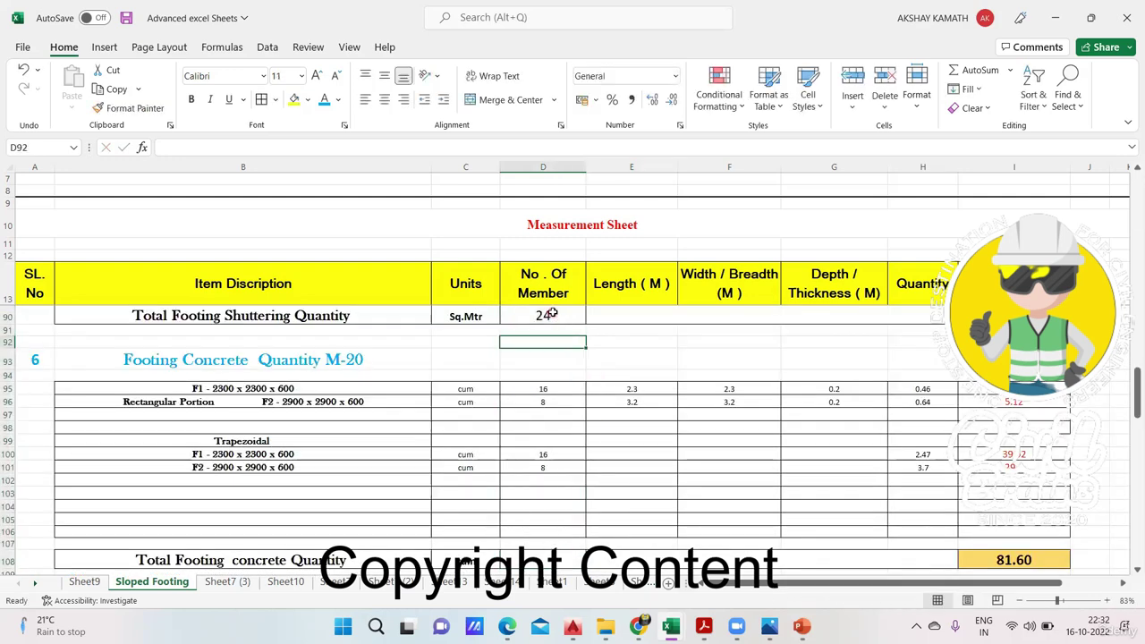
pyautogui.hotkey('ctrl', 'c')
pyautogui.scroll(-2, 614, 439)
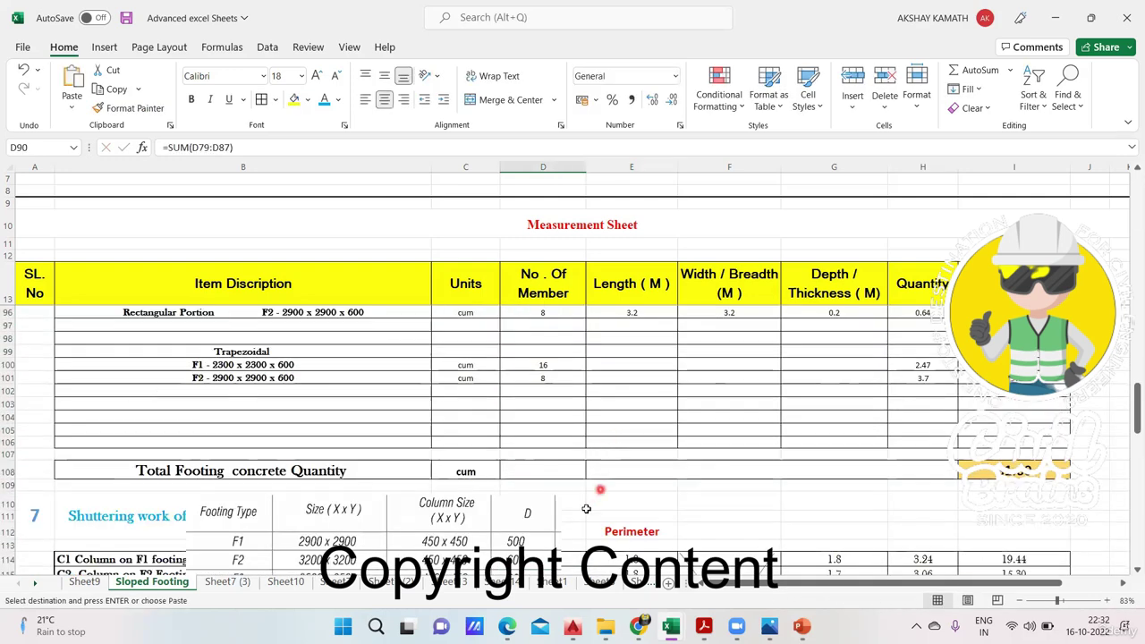
pyautogui.click(545, 462)
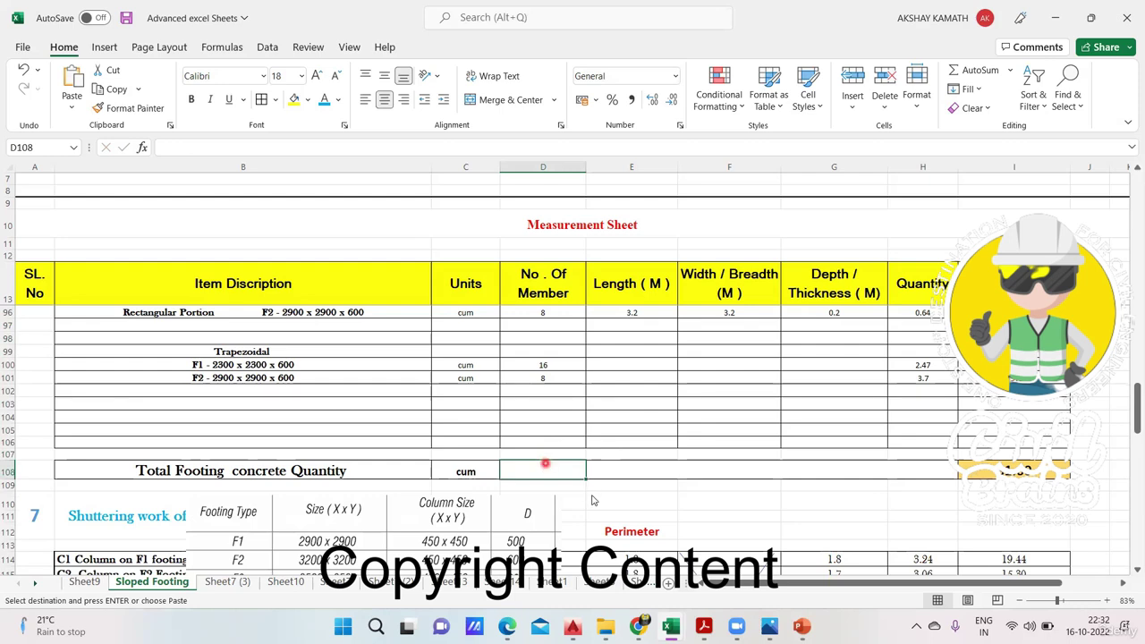
pyautogui.hotkey('ctrl', 'v')
pyautogui.click(662, 485)
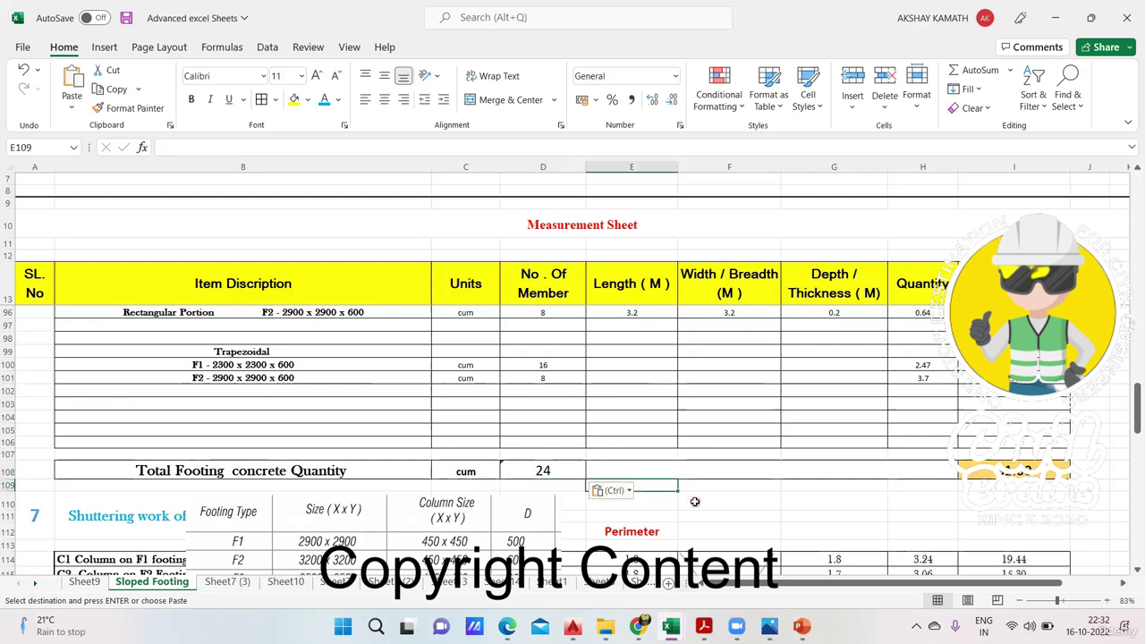
# Delete the footing type table picture covering the heading of section 7, the neck column shuttering work.
pyautogui.scroll(2, 698, 497)
pyautogui.scroll(-2, 693, 492)
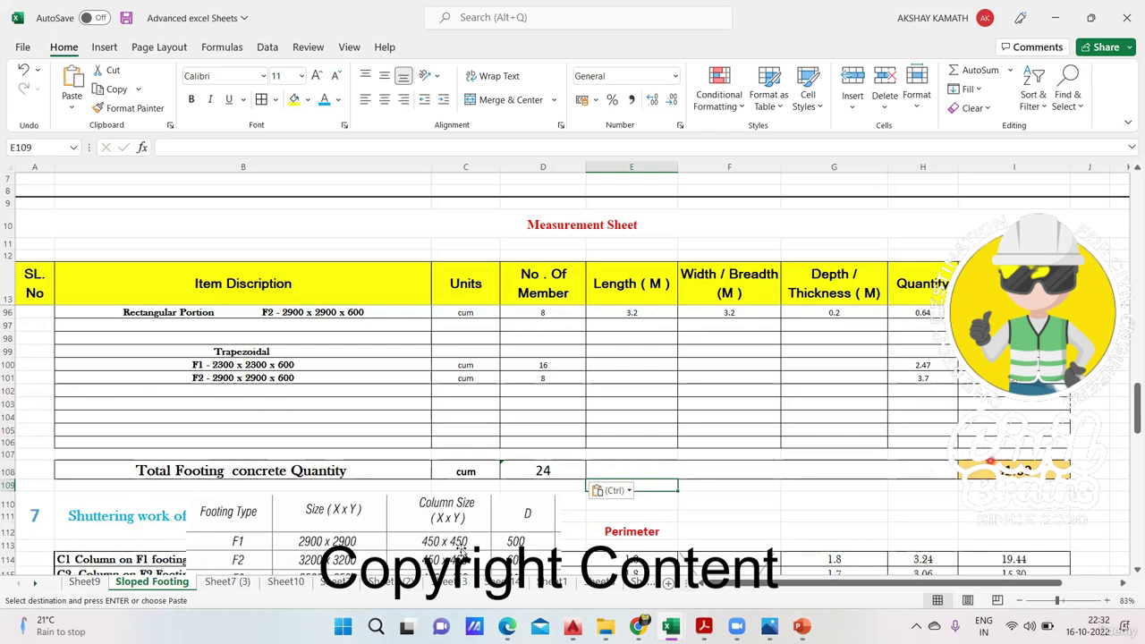
pyautogui.moveTo(379, 541); pyautogui.dragTo(426, 551)
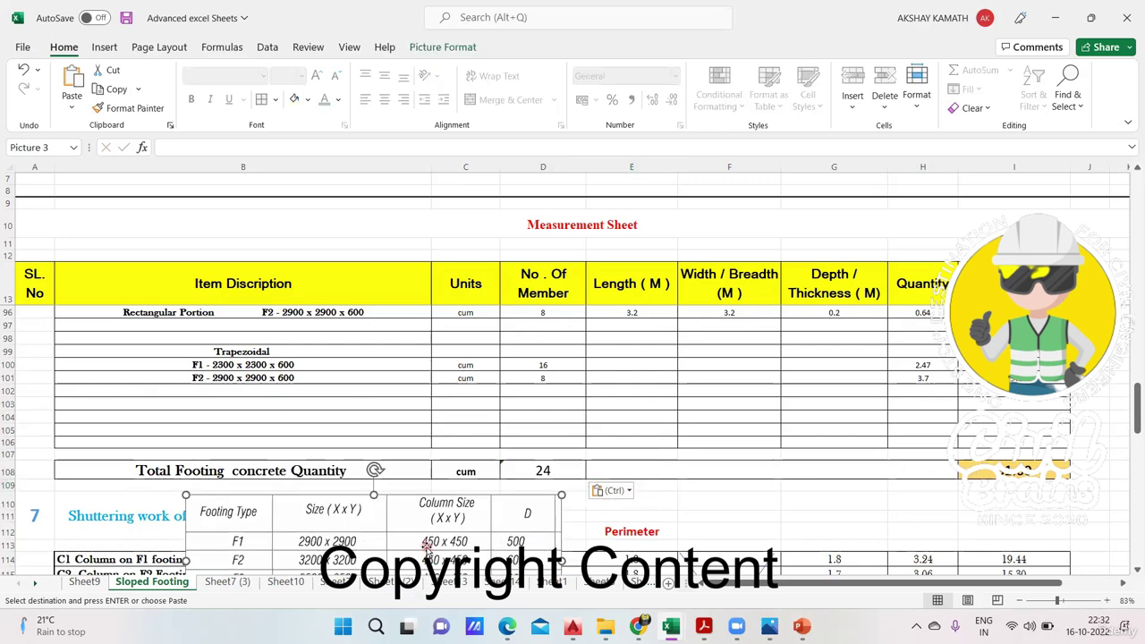
pyautogui.press('Delete')
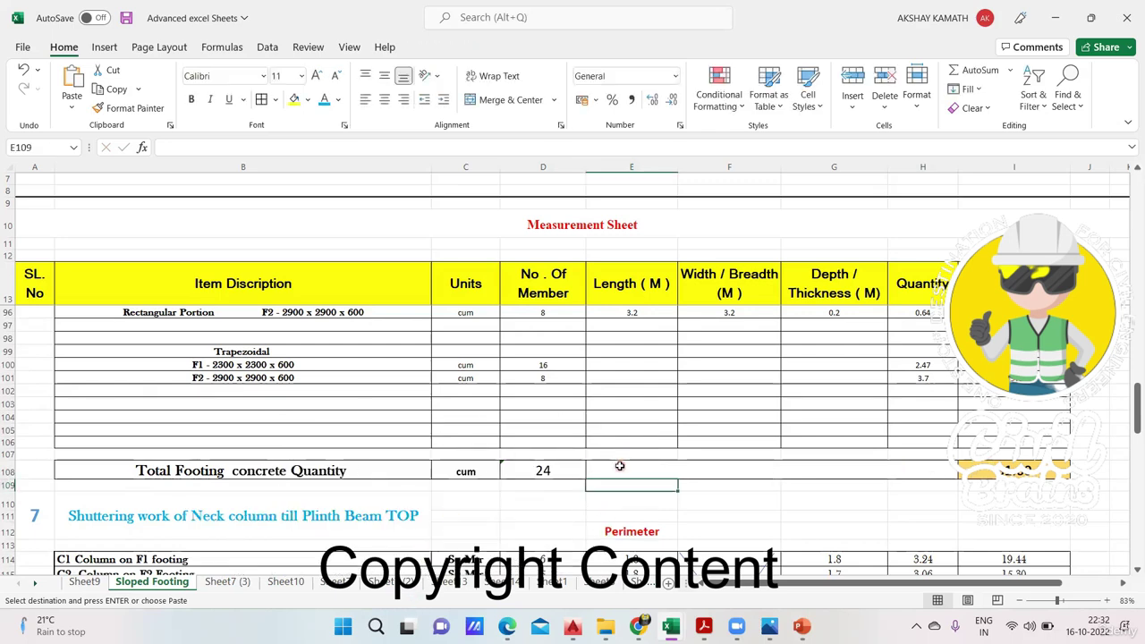
# Compare the Sheet9 calculator's concrete results with the F1 and F2 rows in the Footing Concrete Quantity M-20 section.
pyautogui.scroll(1, 546, 470)
pyautogui.click(84, 581)
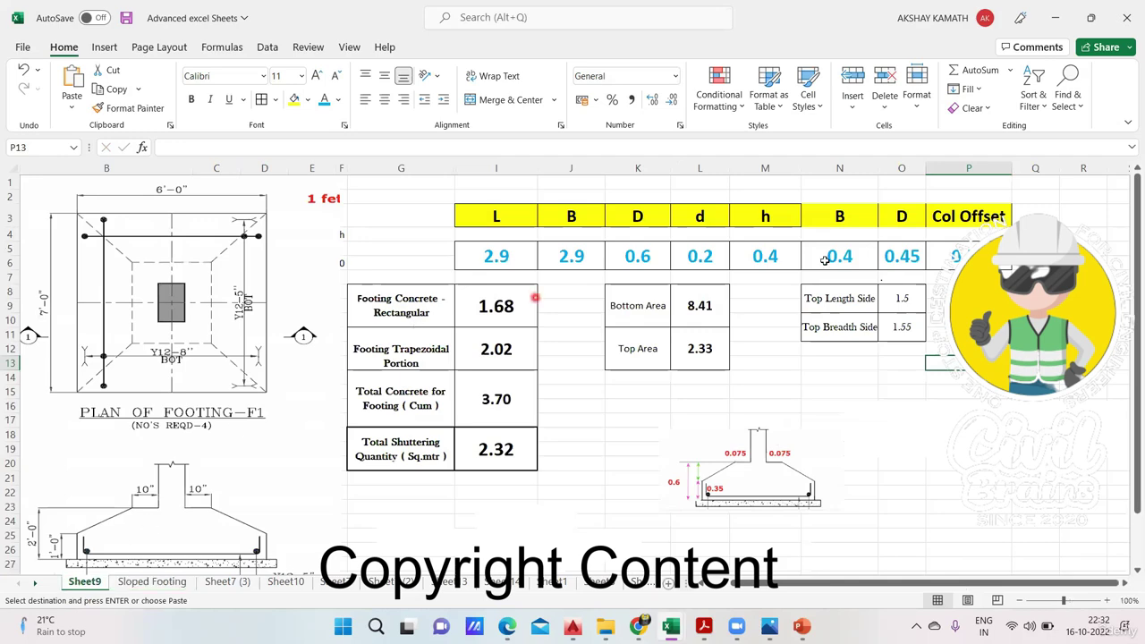
pyautogui.click(152, 581)
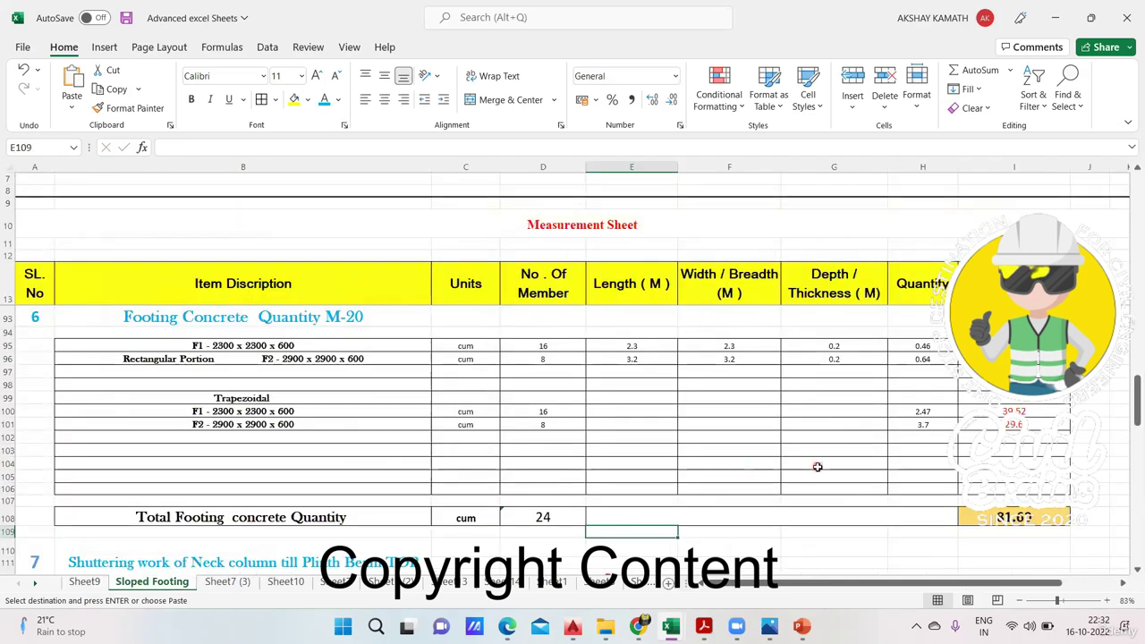
pyautogui.click(625, 414)
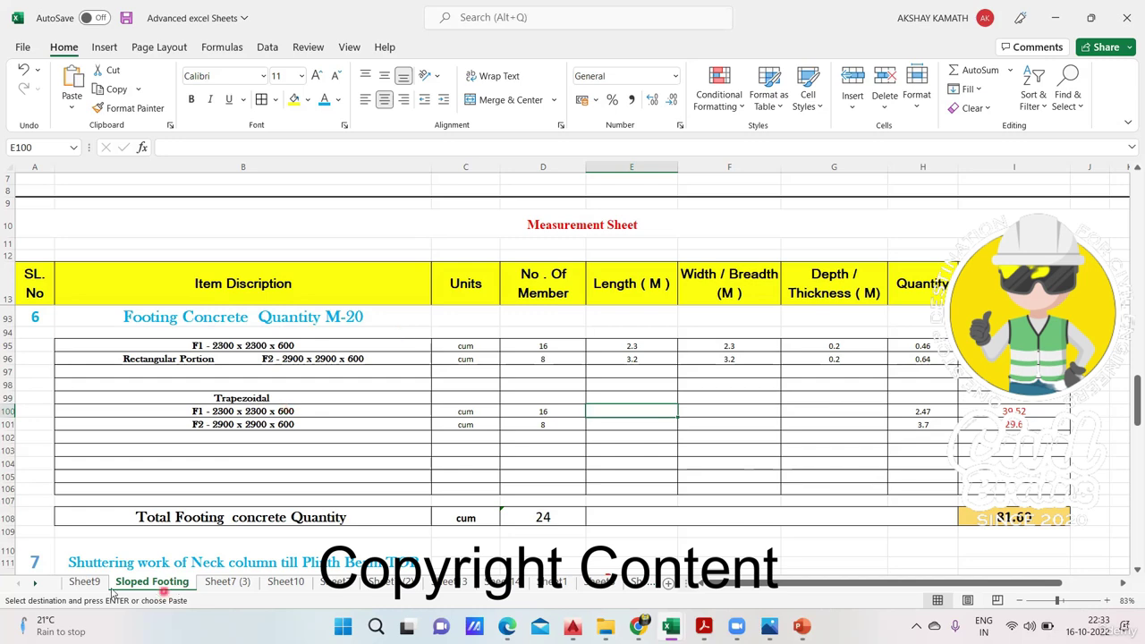
# Review section 7 for neck column shuttering and section 8 for neck column concreting in the measurement sheet.
pyautogui.scroll(-1, 415, 358)
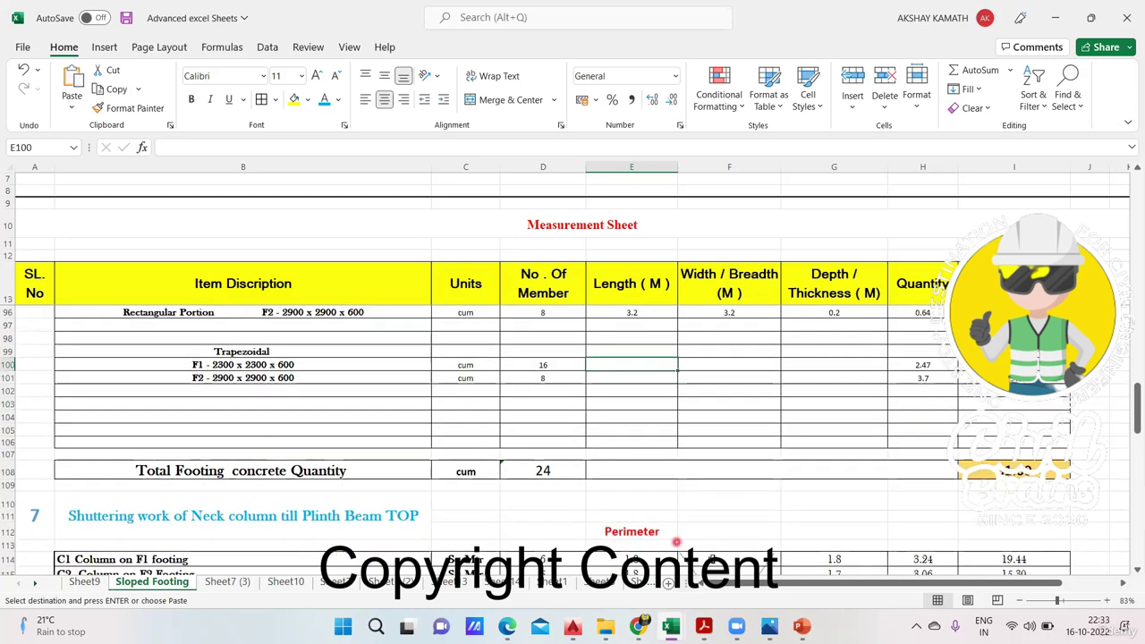
pyautogui.scroll(-2, 220, 517)
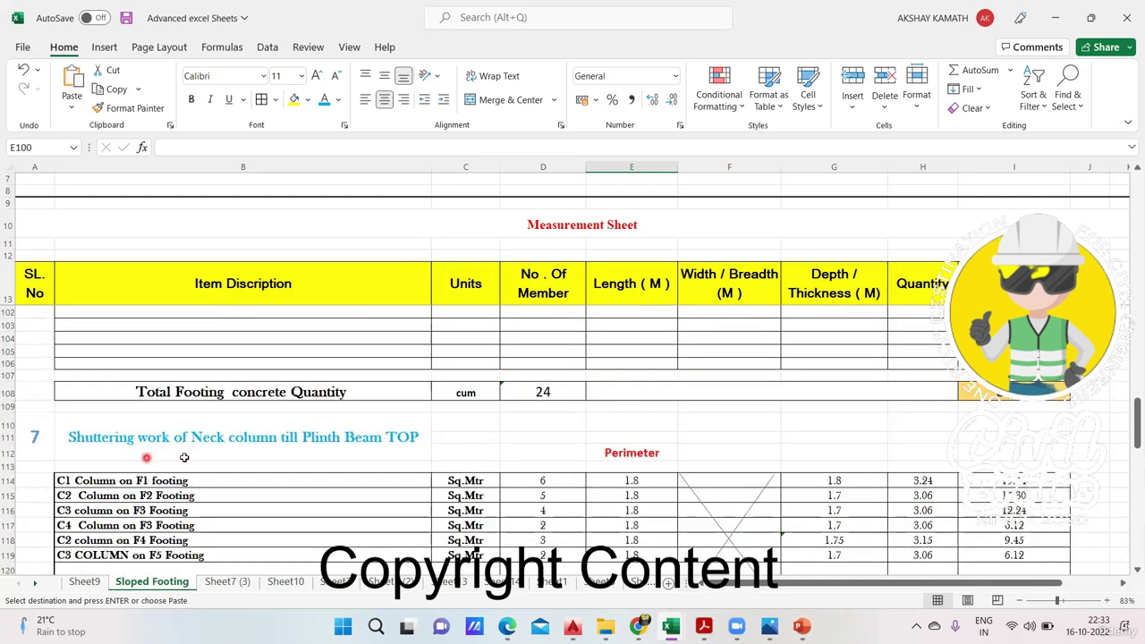
pyautogui.scroll(-3, 302, 460)
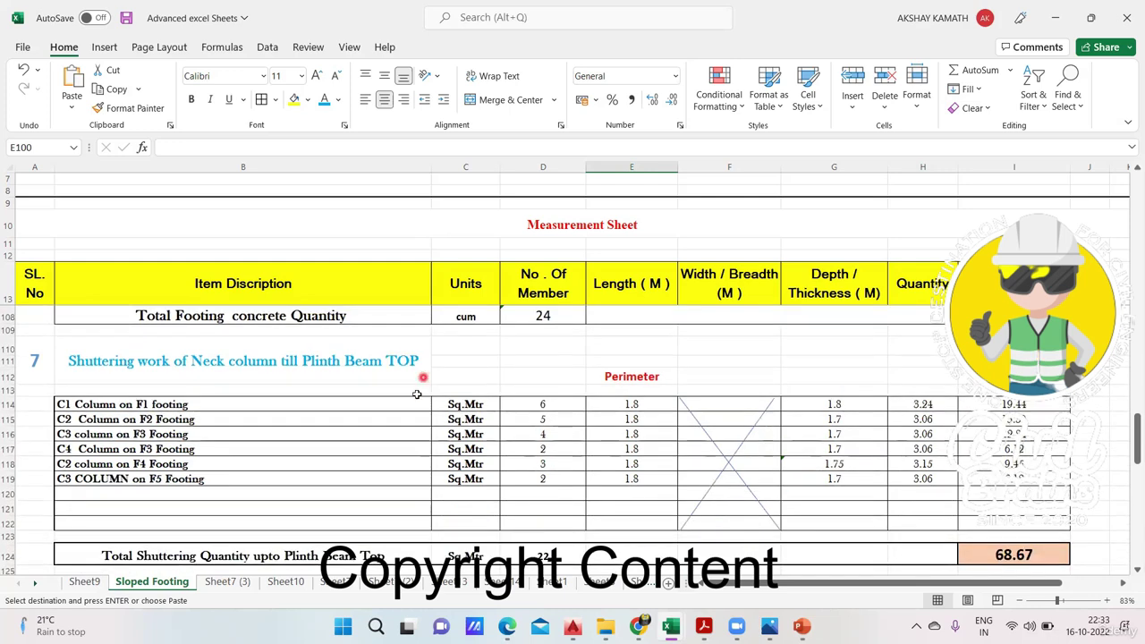
pyautogui.scroll(-3, 318, 487)
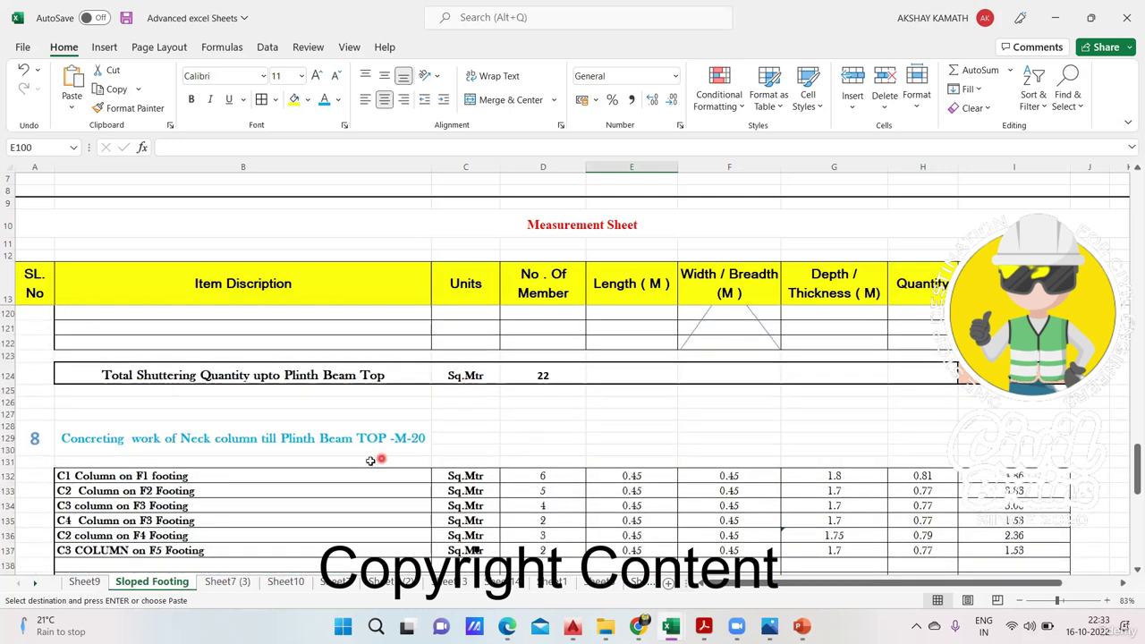
pyautogui.scroll(-1, 371, 460)
pyautogui.scroll(-1, 371, 460)
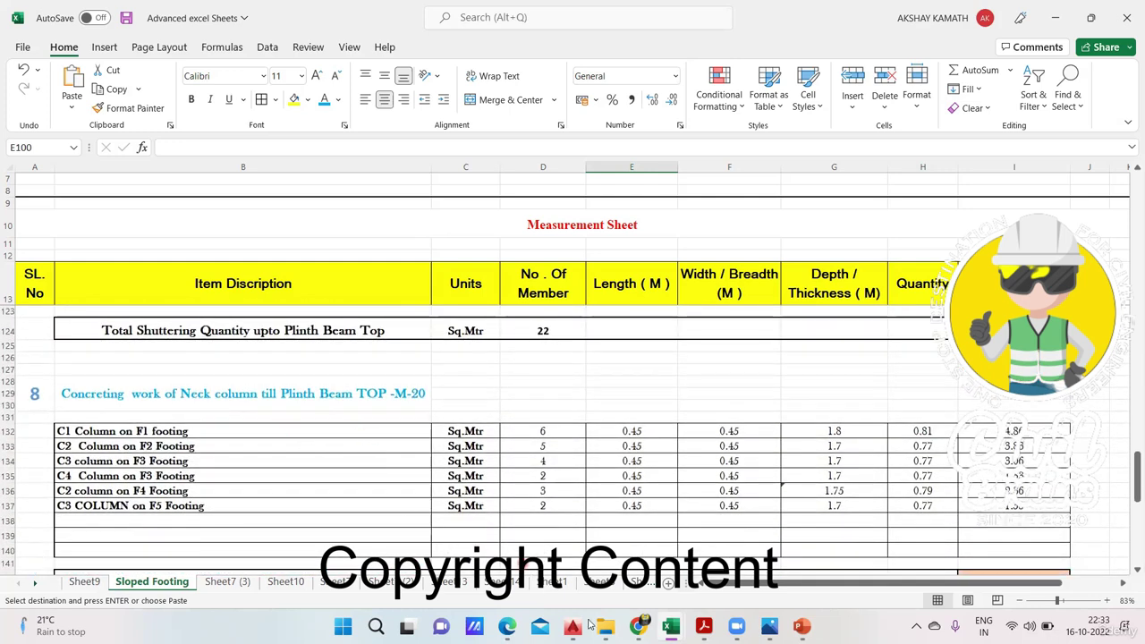
# Switch to the Sloped Footing 02 drawing, mark the neck column up to the plinth beam top and the ground level, and clear the marks.
pyautogui.click(670, 626)
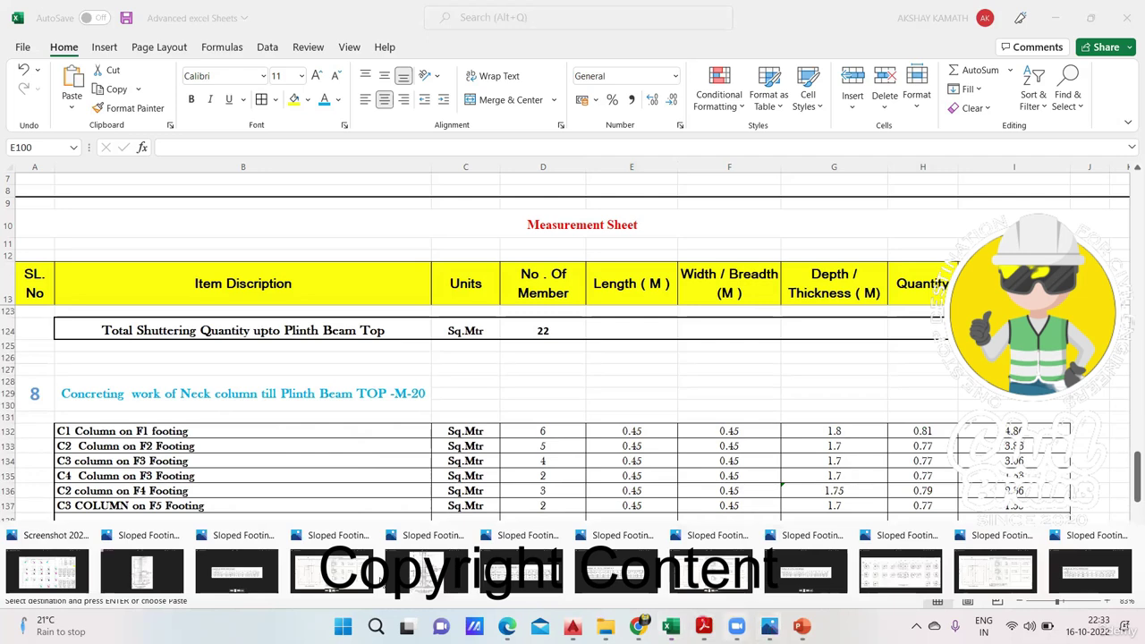
pyautogui.click(425, 580)
pyautogui.scroll(2, 635, 483)
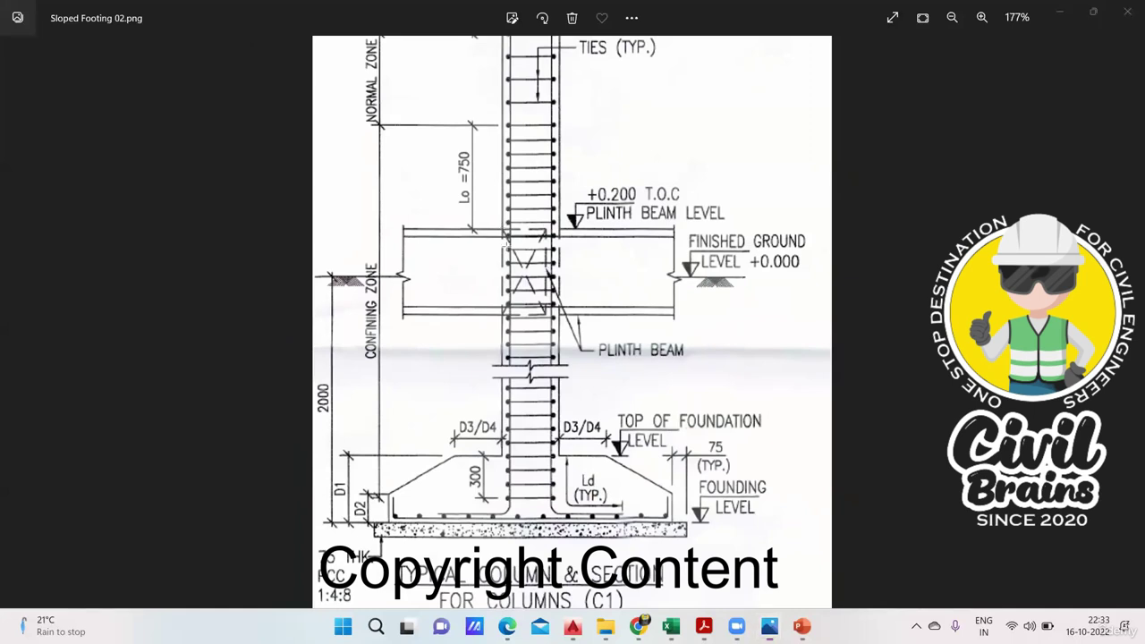
pyautogui.moveTo(502, 233)
pyautogui.mouseDown()
pyautogui.moveTo(536, 437)
pyautogui.moveTo(545, 234)
pyautogui.moveTo(560, 453)
pyautogui.mouseUp()
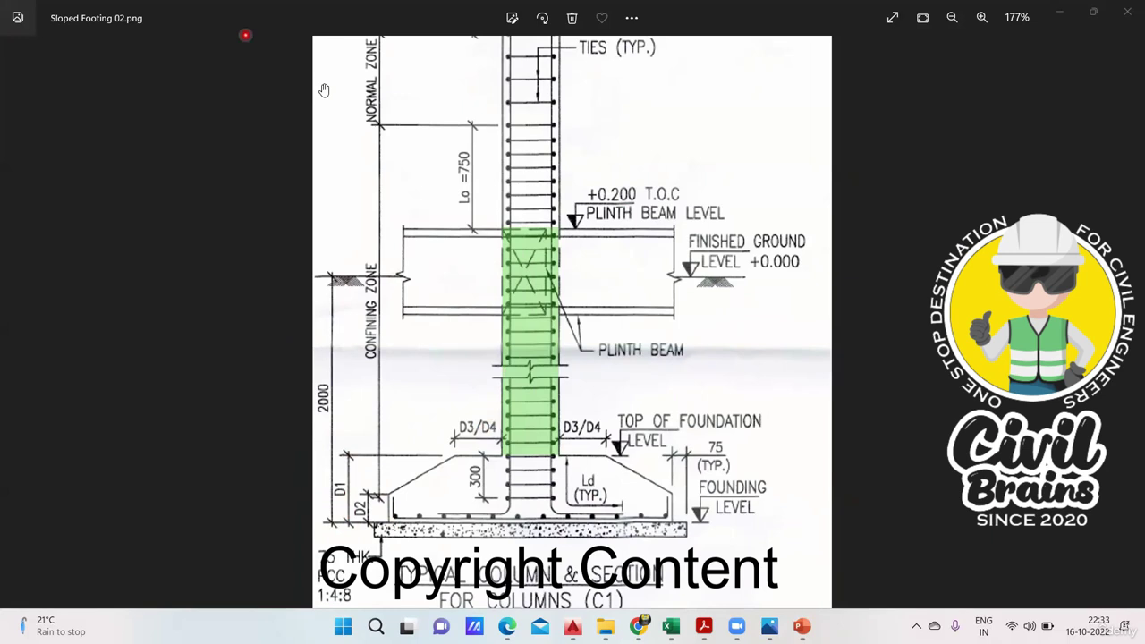
pyautogui.moveTo(503, 281); pyautogui.dragTo(689, 278)
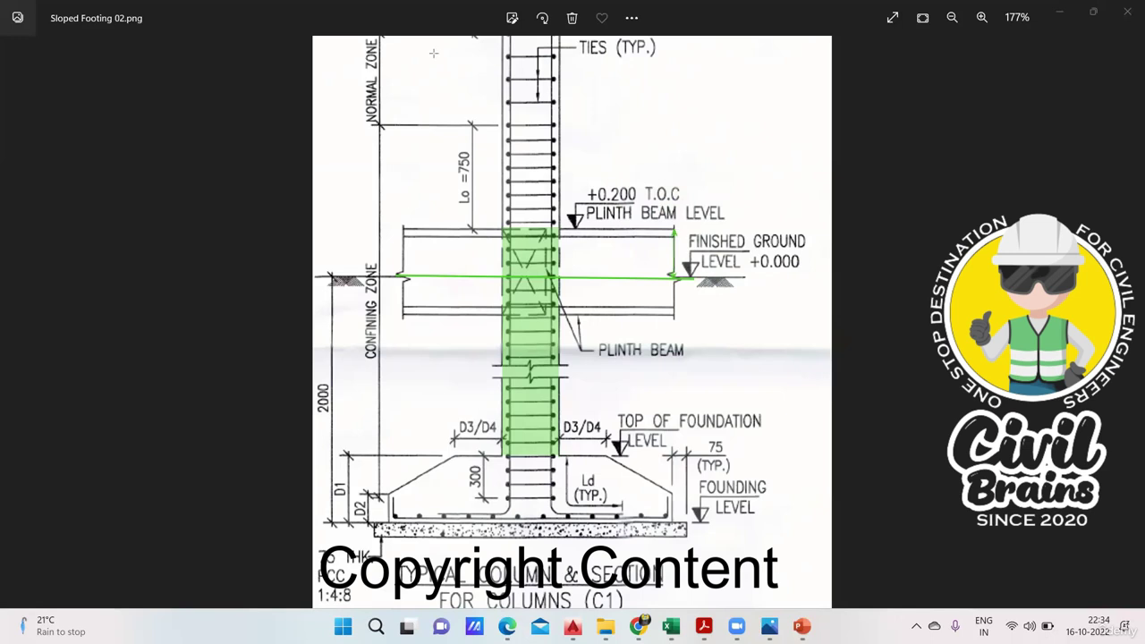
pyautogui.hotkey('ctrl', 'z')
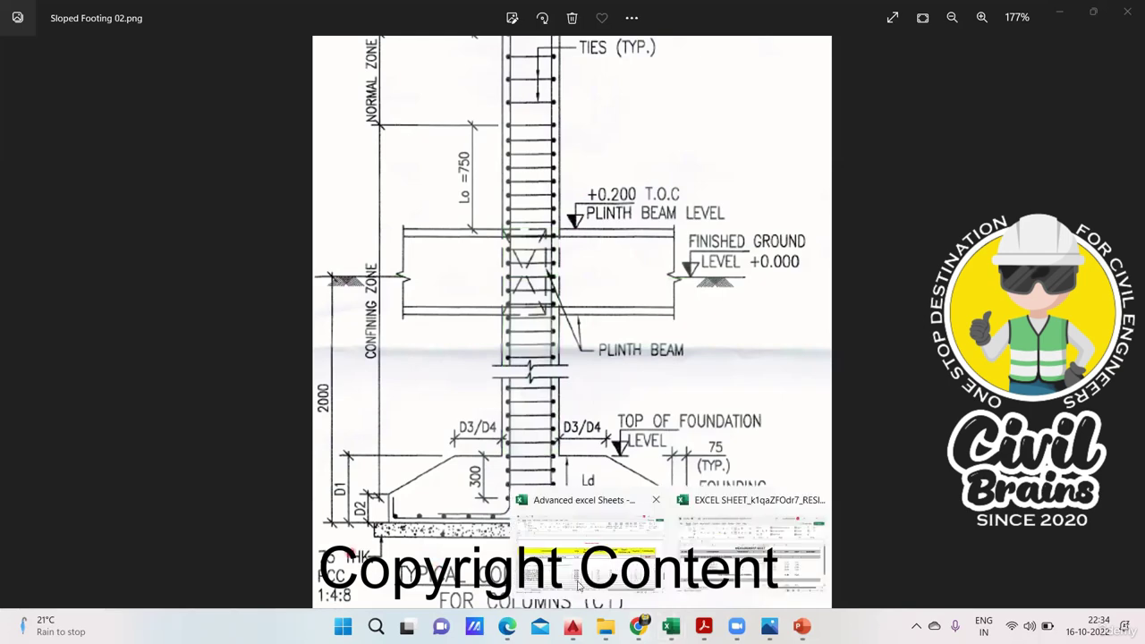
# Return to the Advanced excel Sheets workbook and clear the four section 8 rows from C3 column on F3 Footing to C3 COLUMN on F5 Footing.
pyautogui.click(584, 583)
pyautogui.scroll(-3, 332, 485)
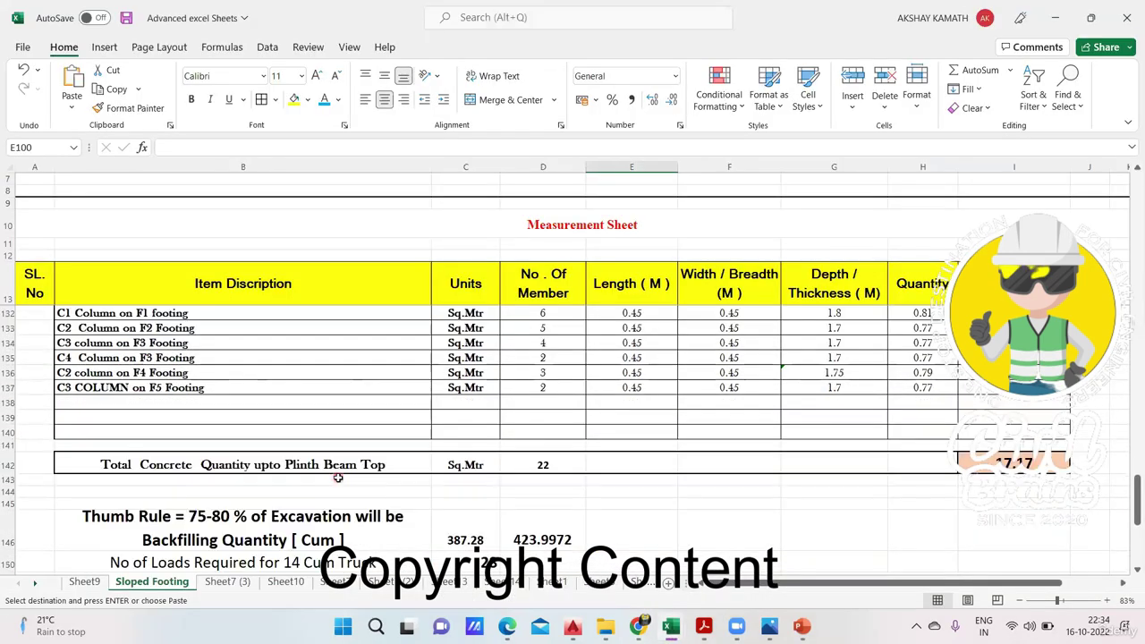
pyautogui.scroll(2, 338, 478)
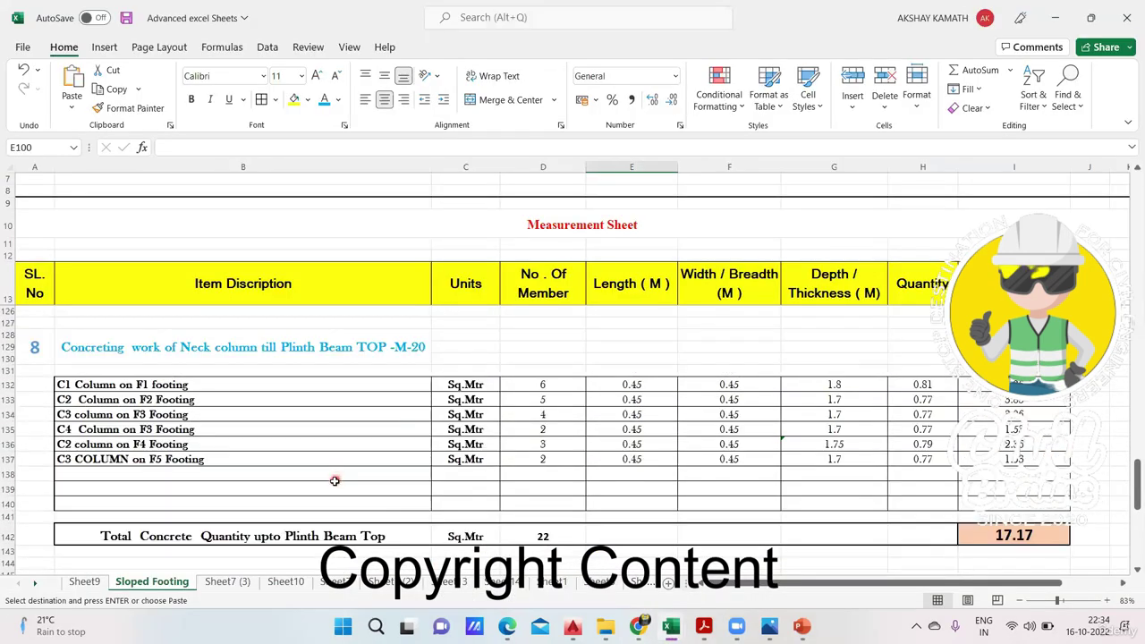
pyautogui.scroll(1, 335, 481)
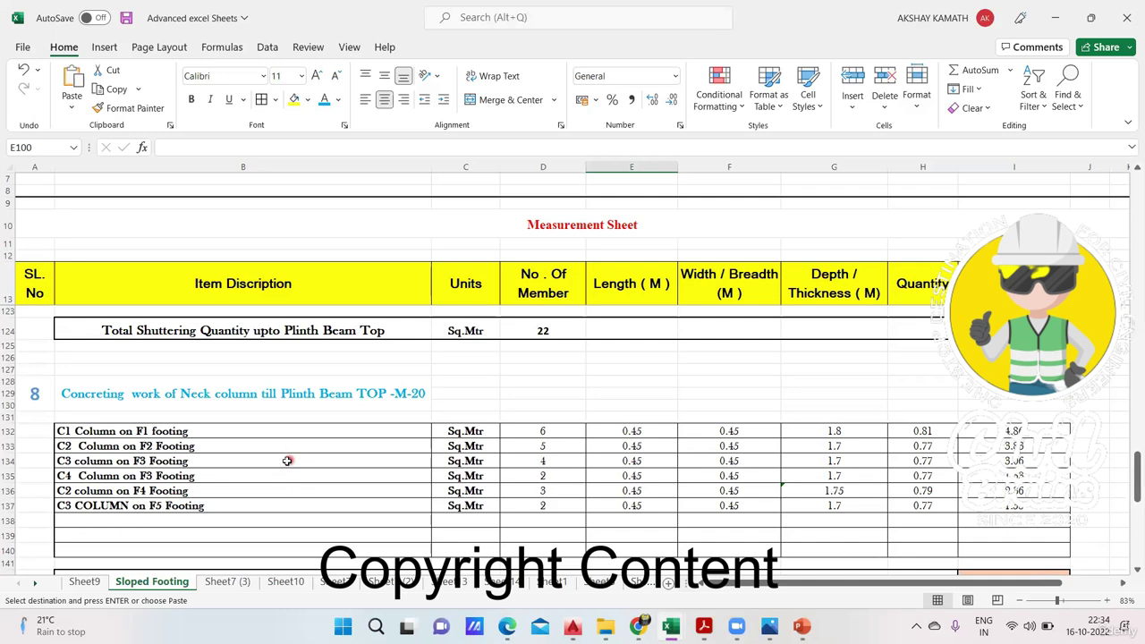
pyautogui.scroll(-1, 287, 461)
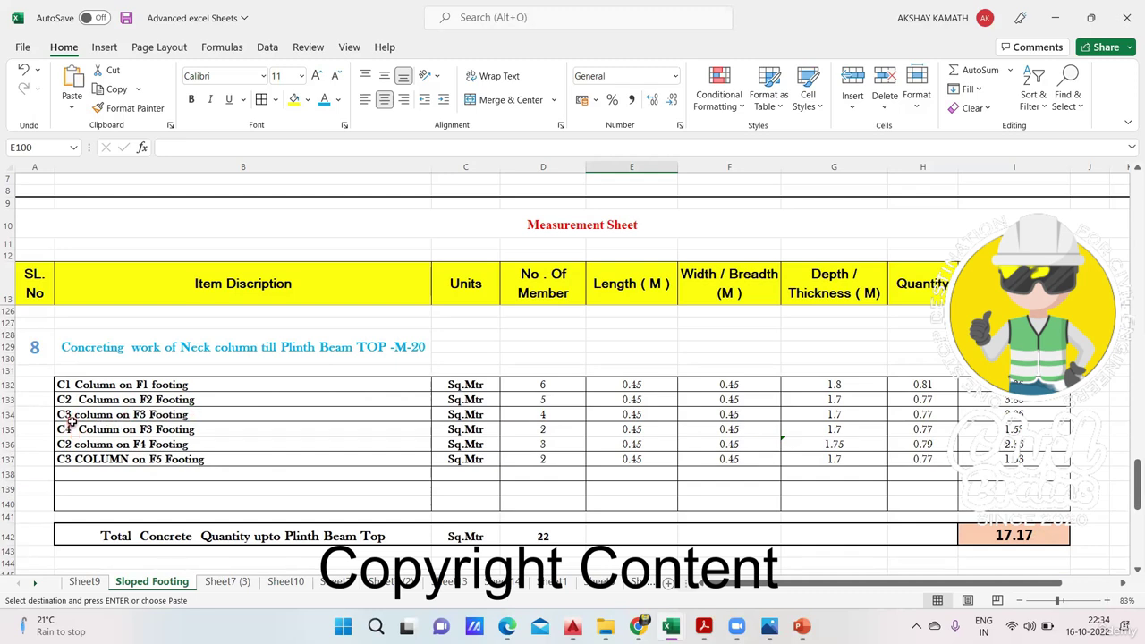
pyautogui.moveTo(71, 416); pyautogui.dragTo(995, 459)
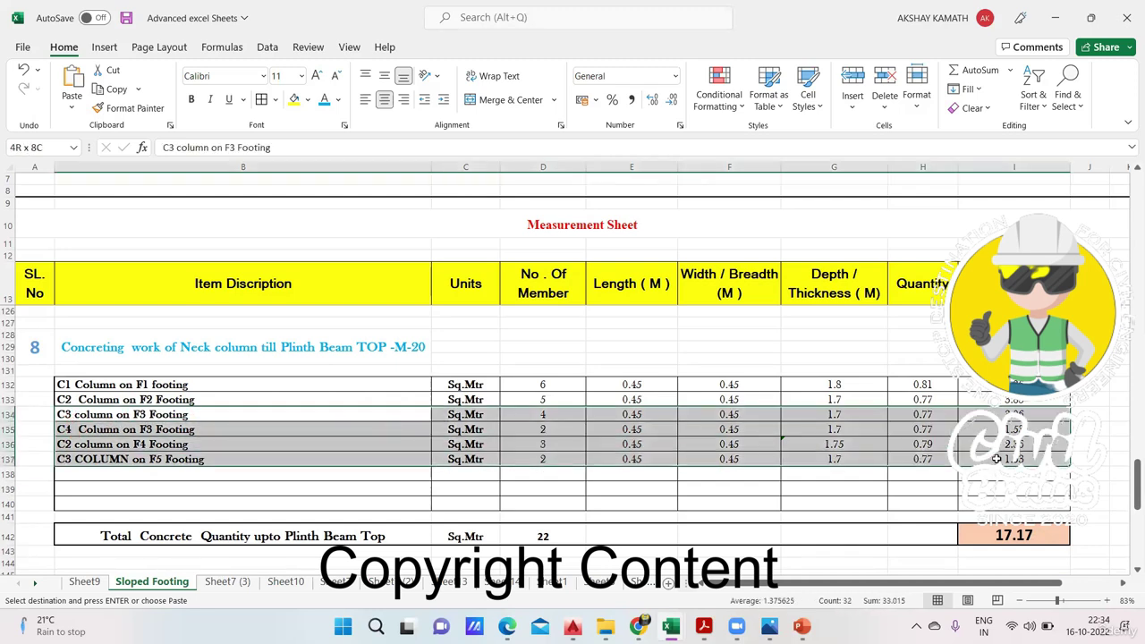
pyautogui.press('Delete')
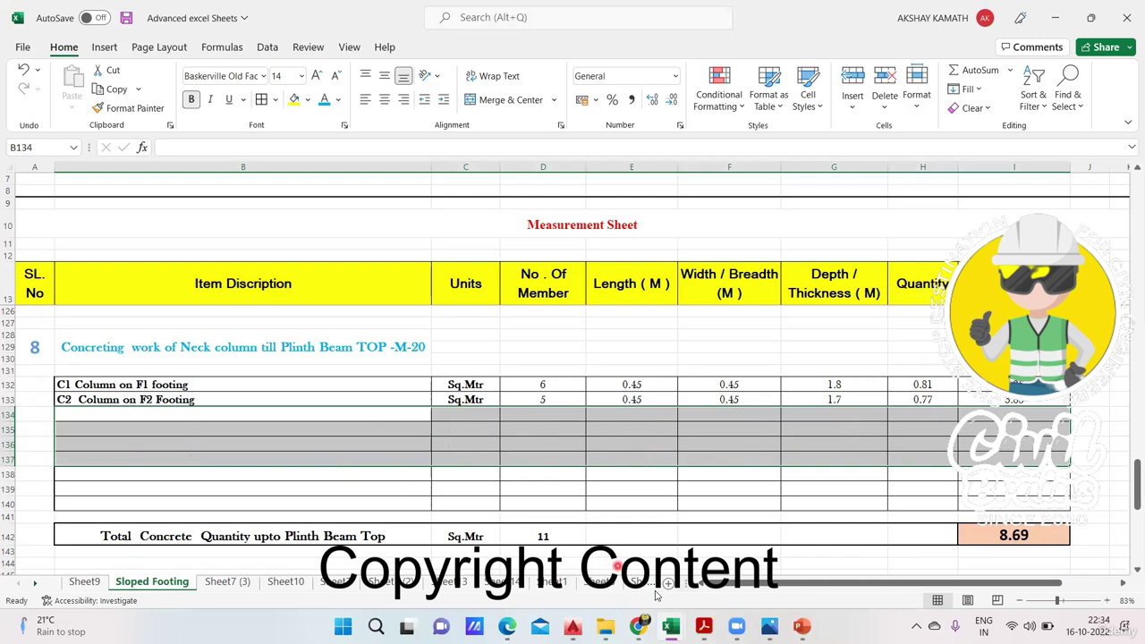
# Open the Sloped Footing 01 drawing from the Drawing Folder and examine the columns on the F1 and F2 footings.
pyautogui.click(605, 626)
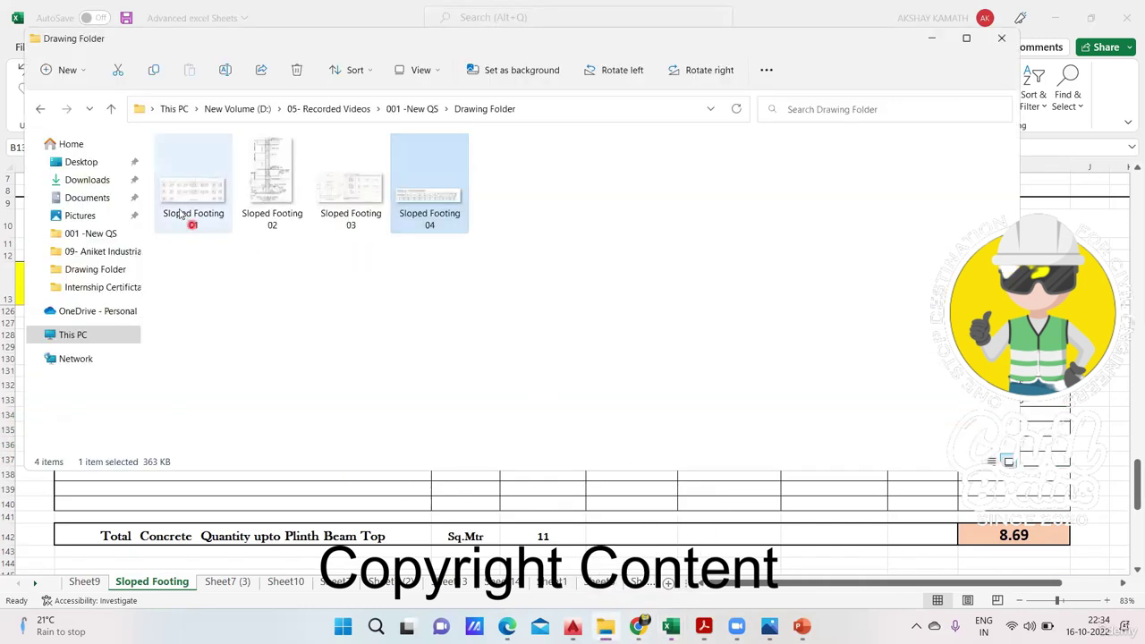
pyautogui.doubleClick(187, 197)
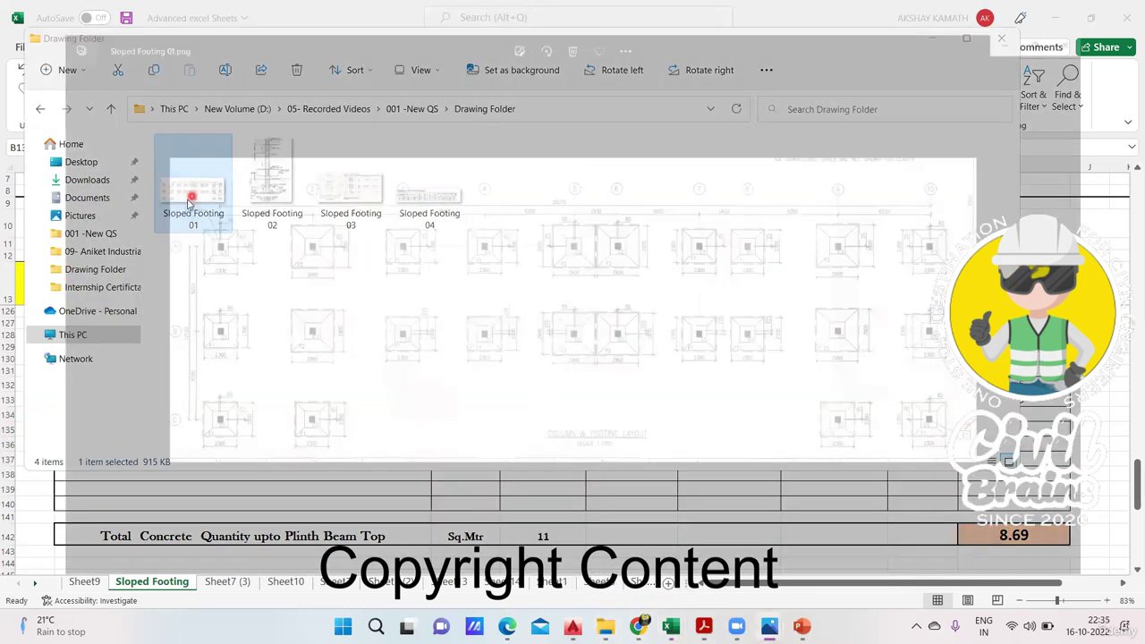
pyautogui.scroll(1, 174, 276)
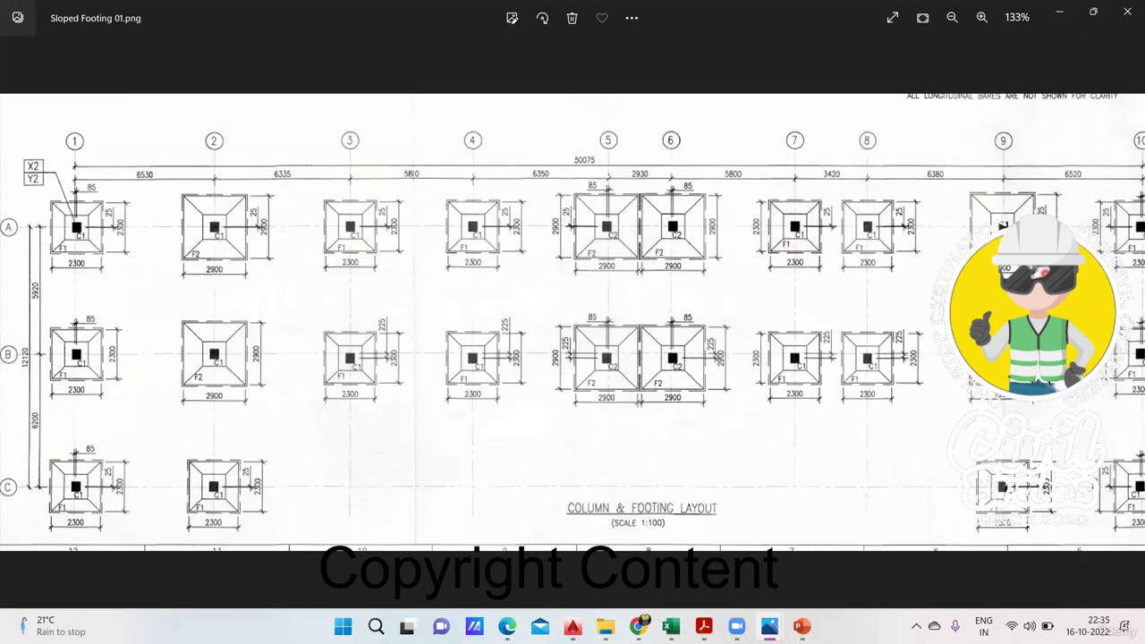
pyautogui.hotkey('ctrl', '-')
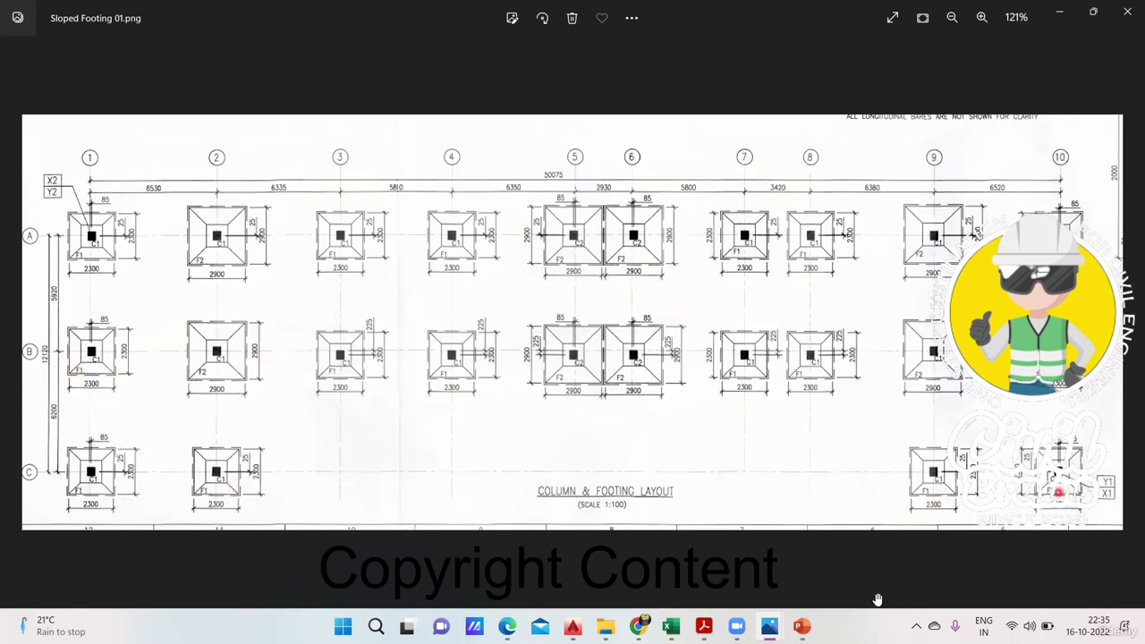
# Switch back to the Advanced excel Sheets workbook and set the No. of Member for C1 Column on F1 footing in section 8 to 16.
pyautogui.moveTo(670, 626)
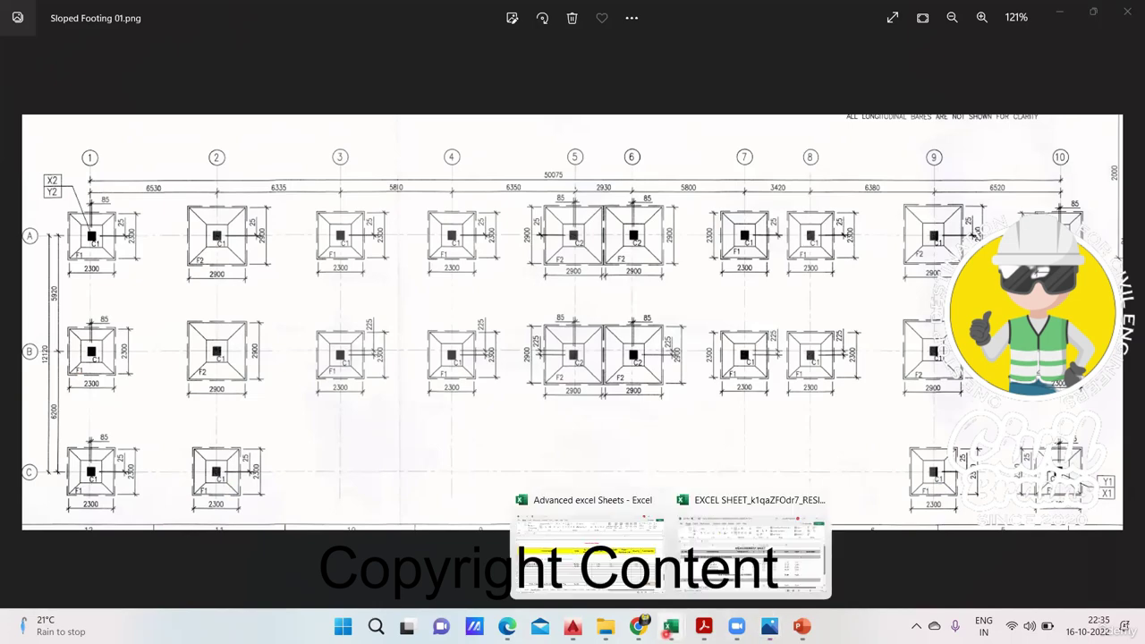
pyautogui.click(639, 576)
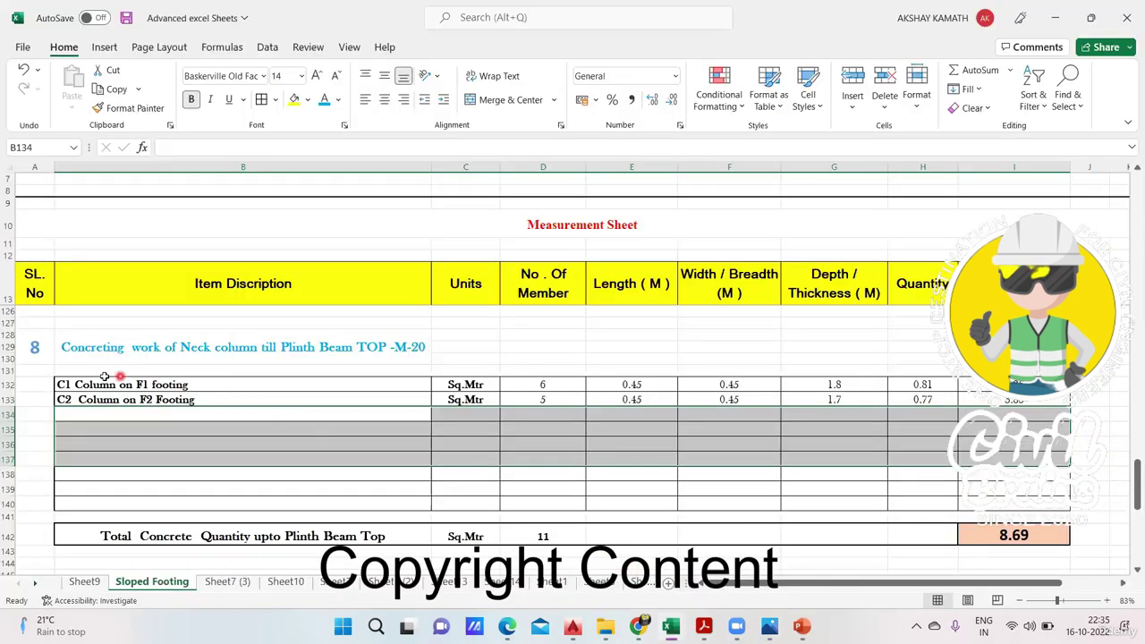
pyautogui.doubleClick(556, 384)
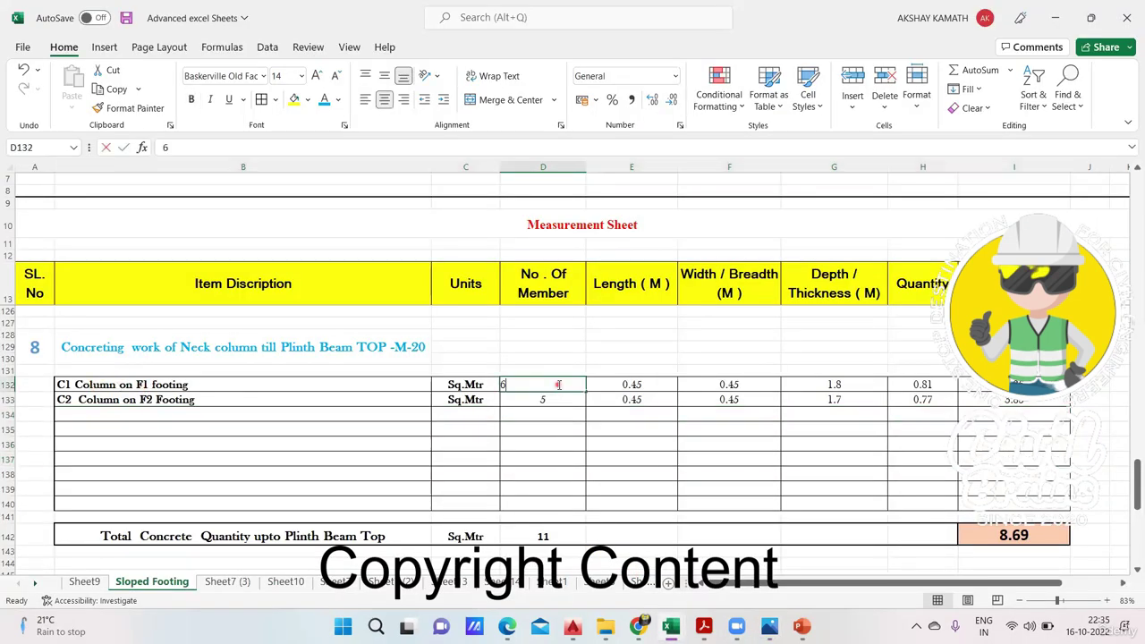
pyautogui.write('1')
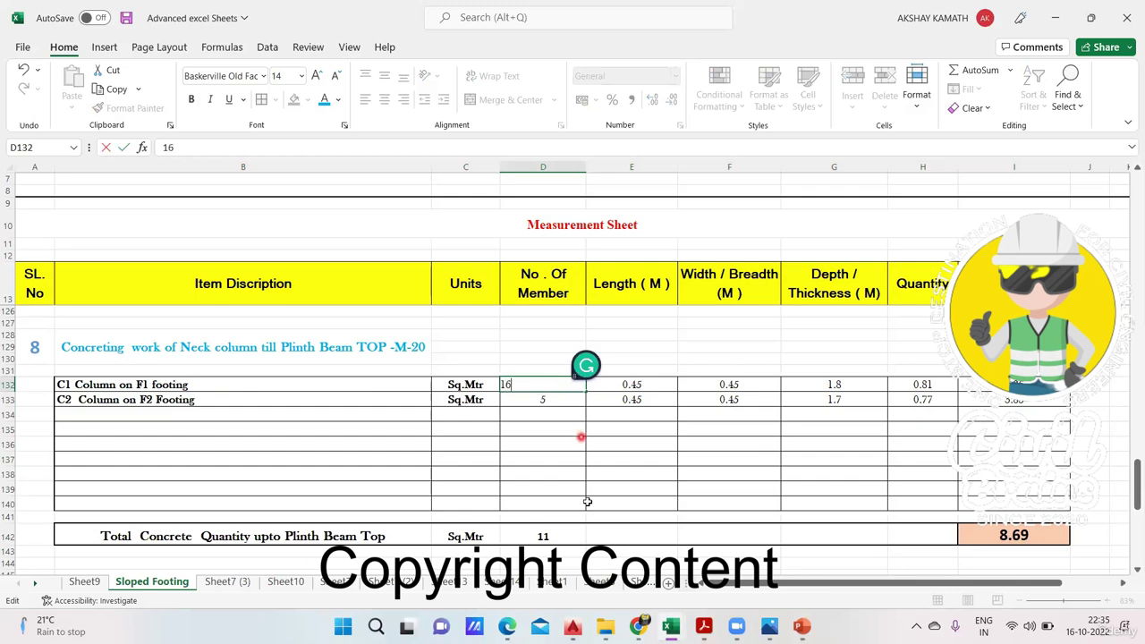
pyautogui.click(591, 501)
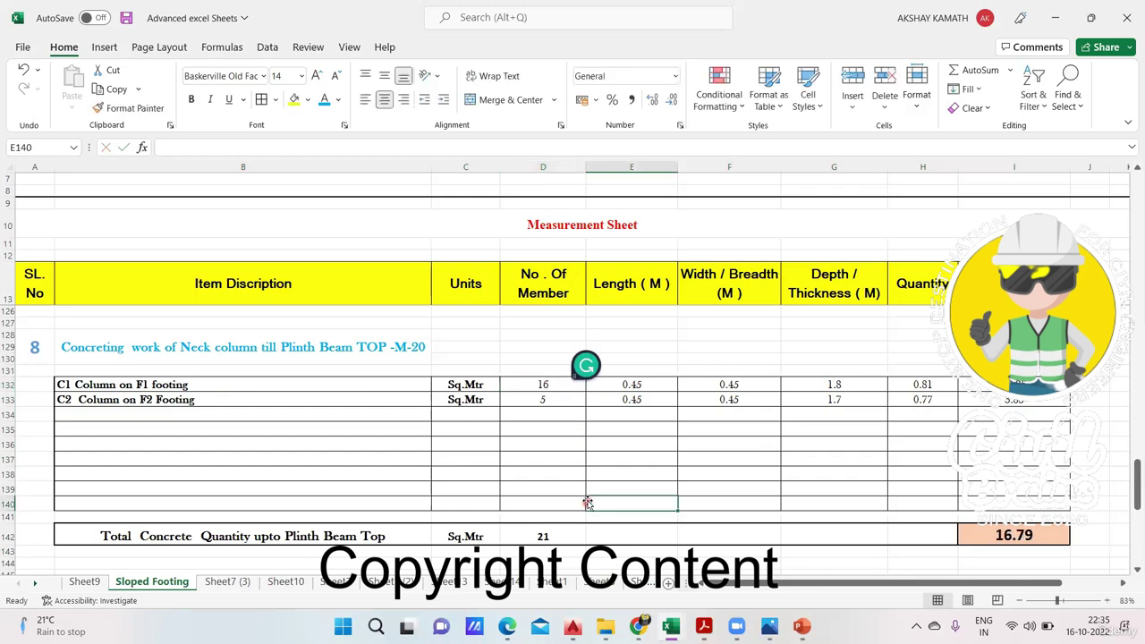
# Append the size 450 x 450 to the C1 Column on F1 footing and C2 Column on F2 Footing descriptions in section 8.
pyautogui.click(663, 385)
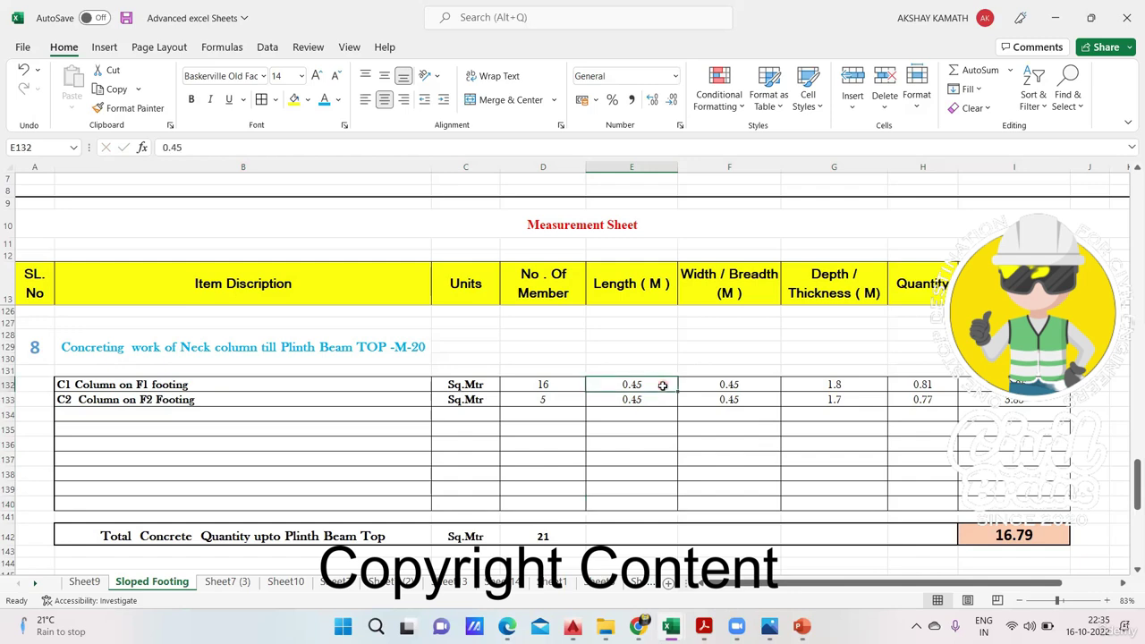
pyautogui.doubleClick(240, 385)
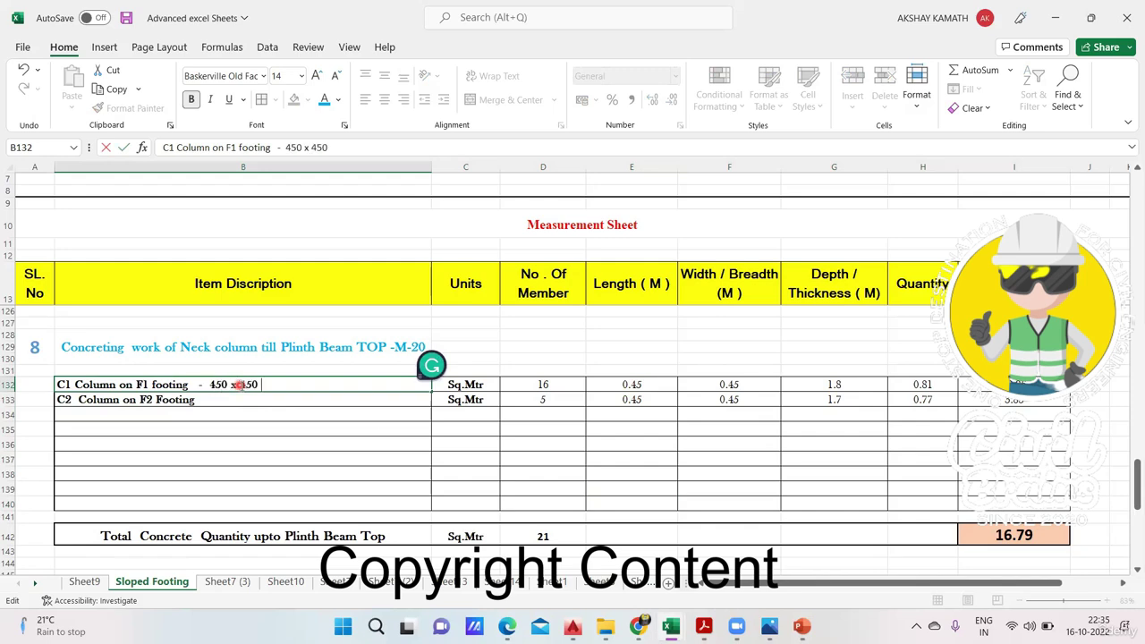
pyautogui.write('-  450 x 450')
pyautogui.click(388, 472)
pyautogui.click(225, 400)
pyautogui.doubleClick(230, 405)
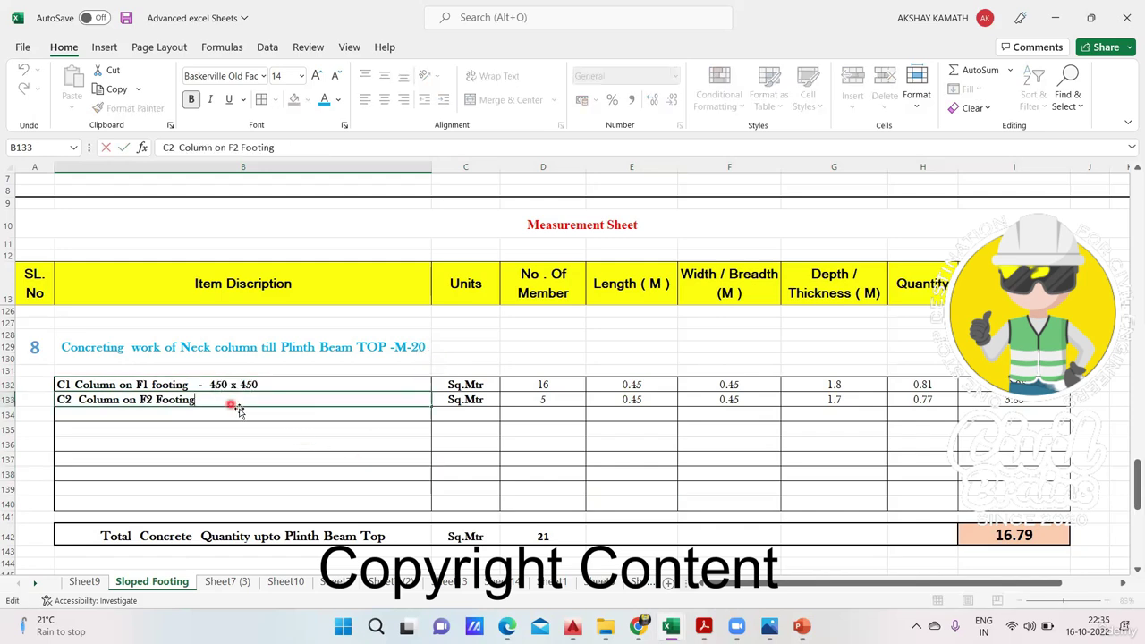
pyautogui.write('450 x 450')
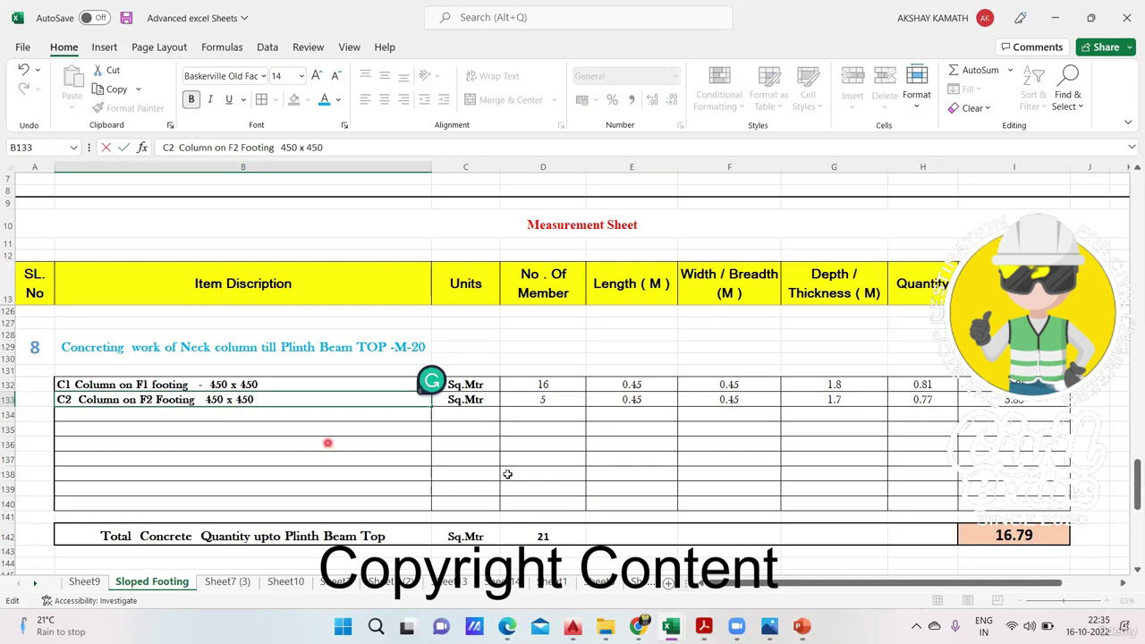
pyautogui.click(527, 473)
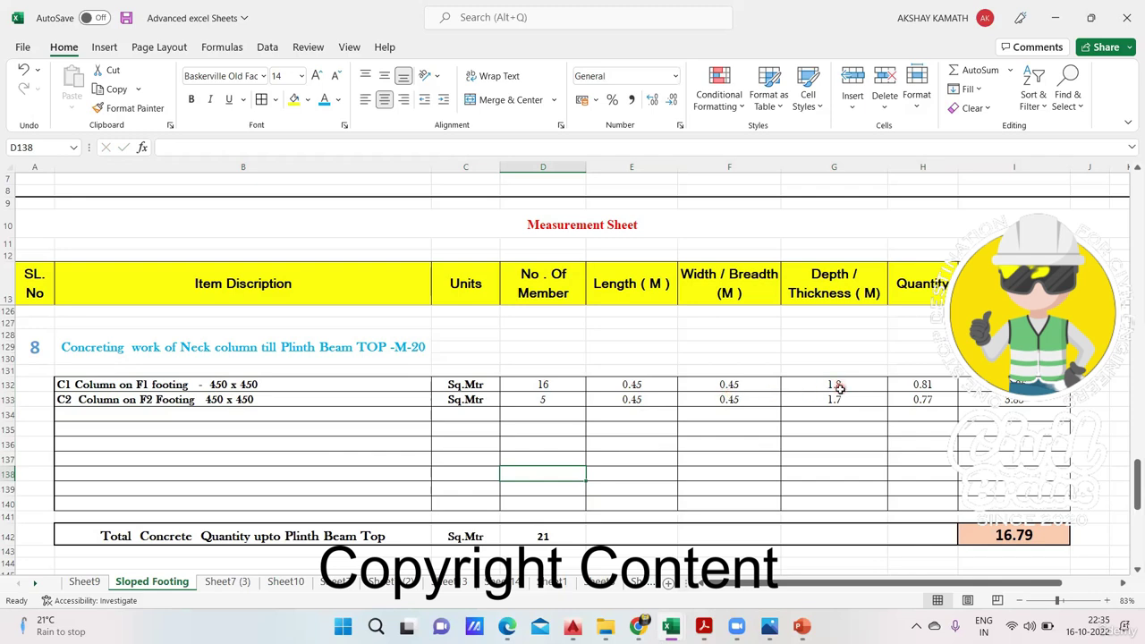
# Change the word Concreting to Shuttering in the section 8 title about neck column work till plinth beam top.
pyautogui.scroll(4, 693, 430)
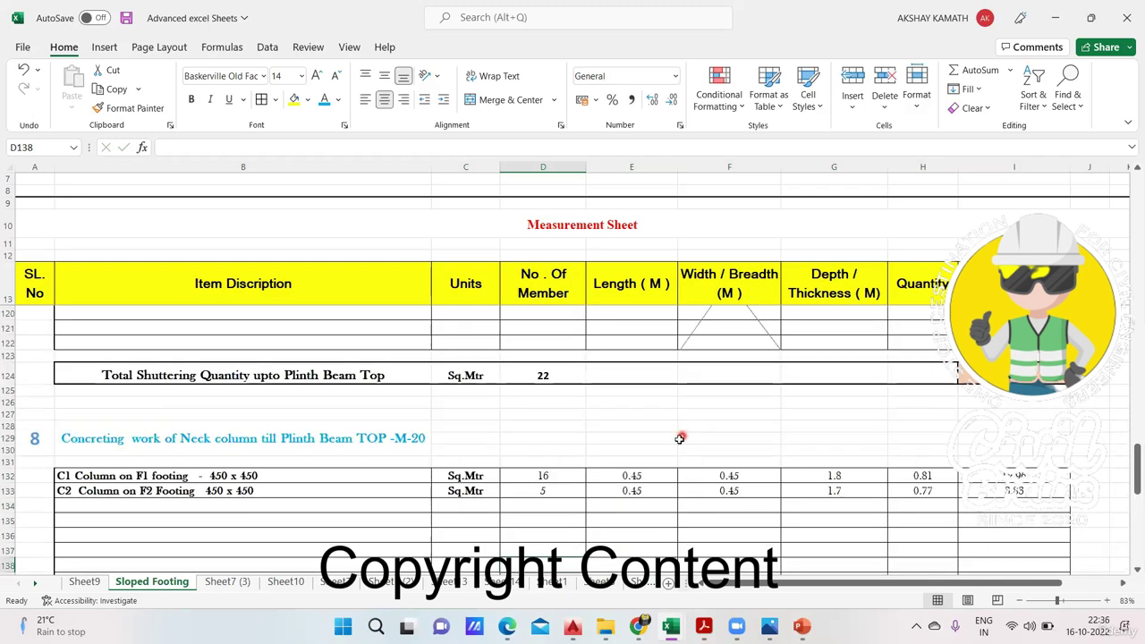
pyautogui.scroll(-2, 679, 439)
pyautogui.click(227, 478)
pyautogui.click(390, 517)
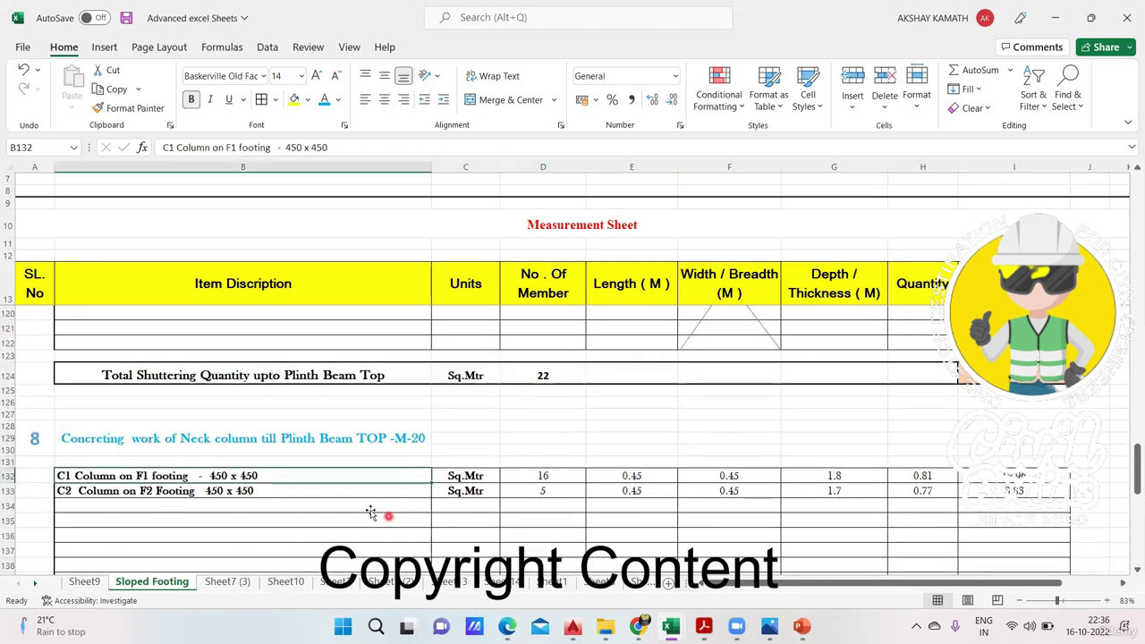
pyautogui.click(187, 441)
pyautogui.doubleClick(139, 440)
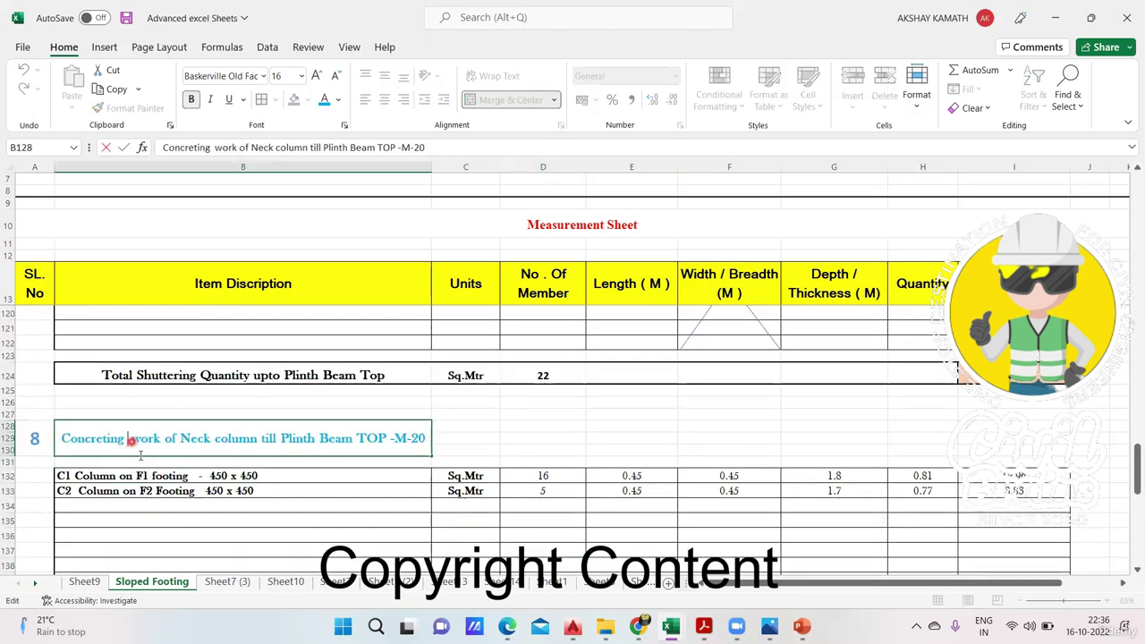
pyautogui.press('BackSpace')
pyautogui.press('BackSpace')
pyautogui.press('BackSpace')
pyautogui.press('BackSpace')
pyautogui.press('BackSpace')
pyautogui.press('BackSpace')
pyautogui.press('BackSpace')
pyautogui.press('BackSpace')
pyautogui.press('BackSpace')
pyautogui.press('BackSpace')
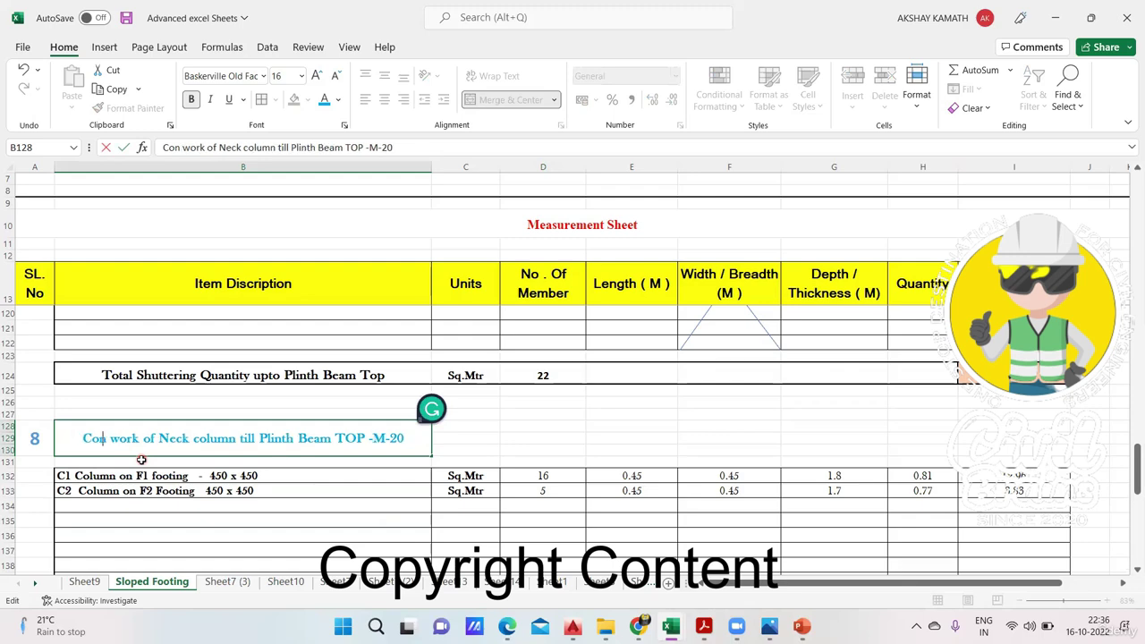
pyautogui.write('Shutteri')
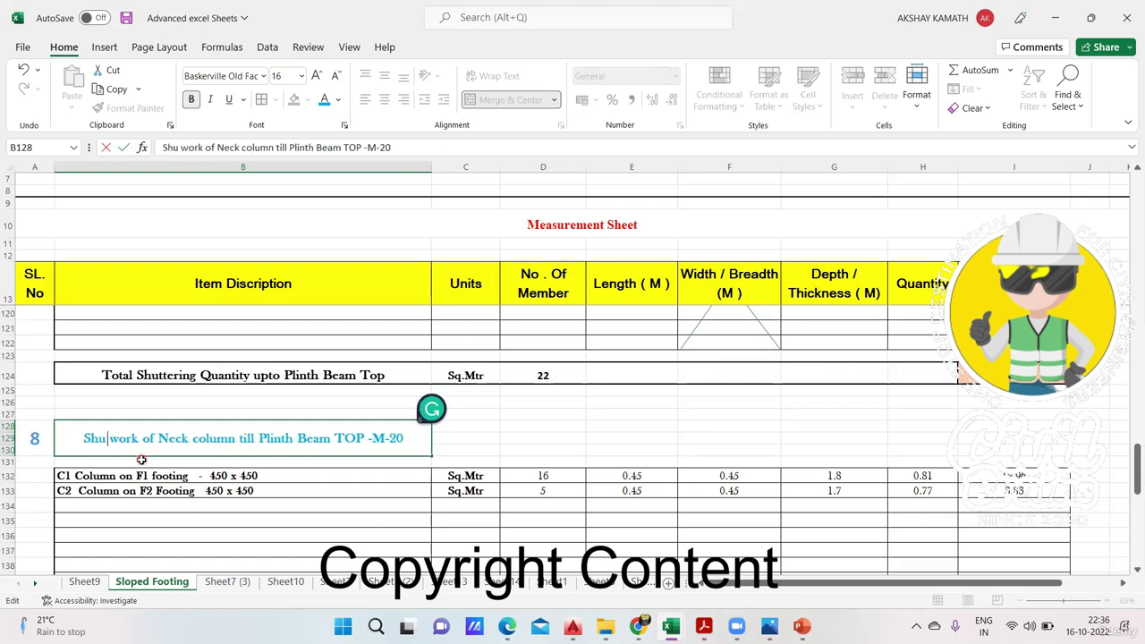
pyautogui.write('ng')
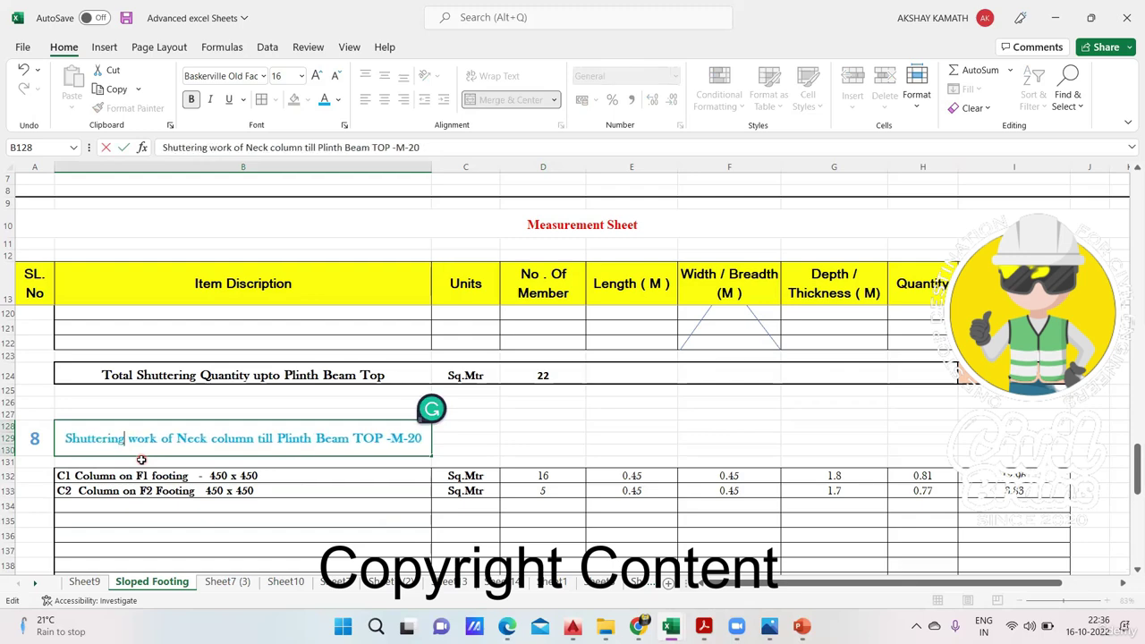
pyautogui.click(314, 547)
pyautogui.scroll(-1, 438, 496)
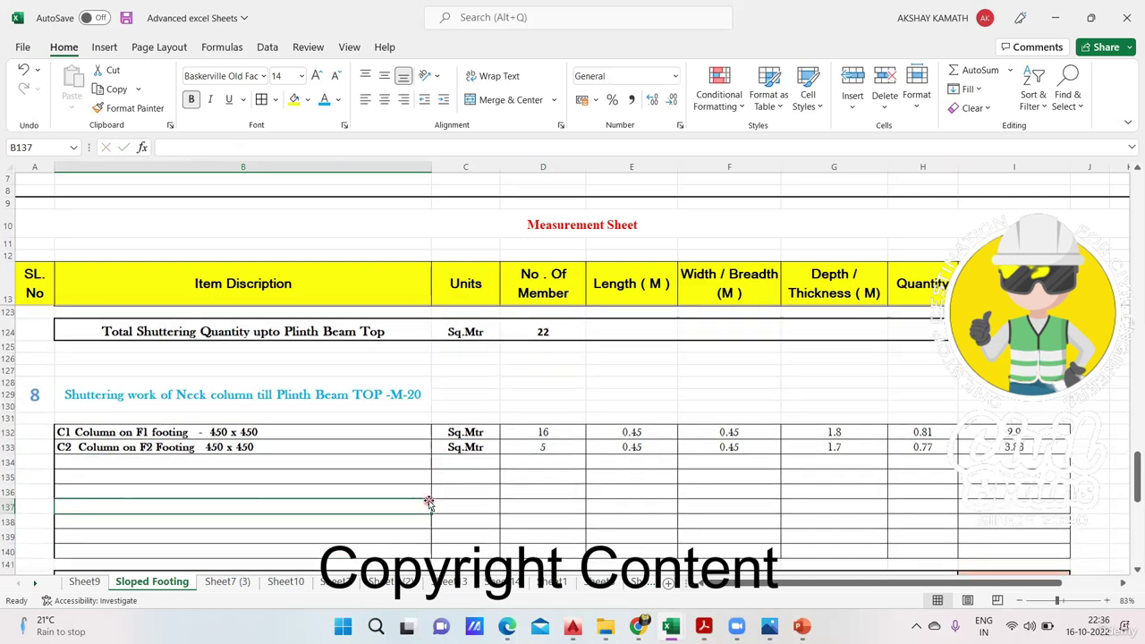
# Clear the Length and Width / Breadth values of the C1 and C2 column rows in section 8.
pyautogui.click(646, 433)
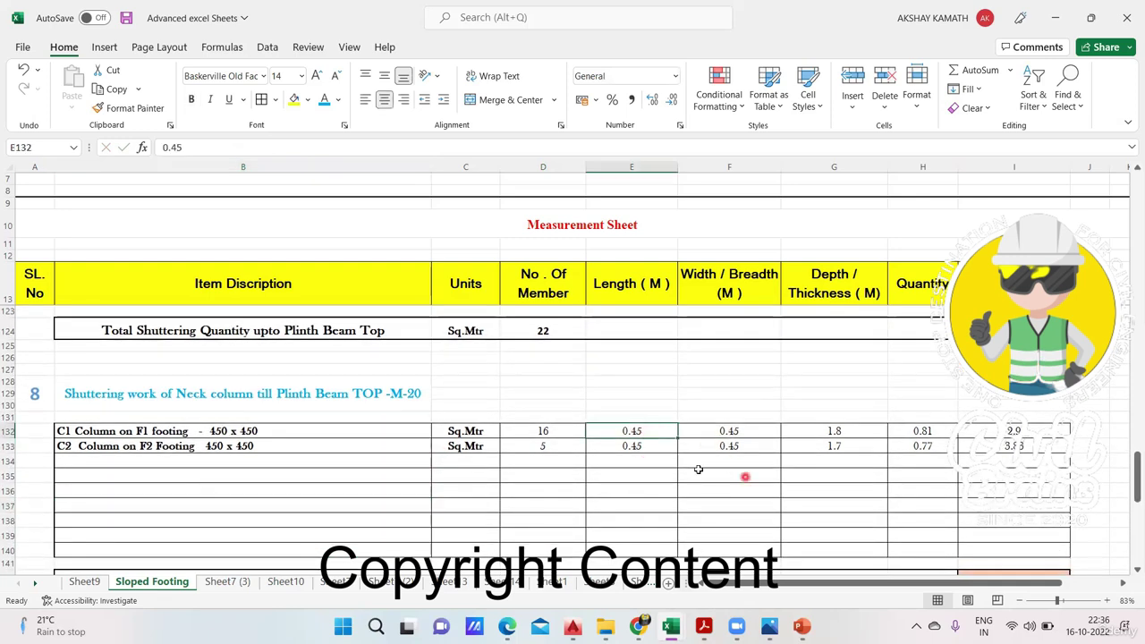
pyautogui.moveTo(634, 432); pyautogui.dragTo(730, 450)
pyautogui.press('Delete')
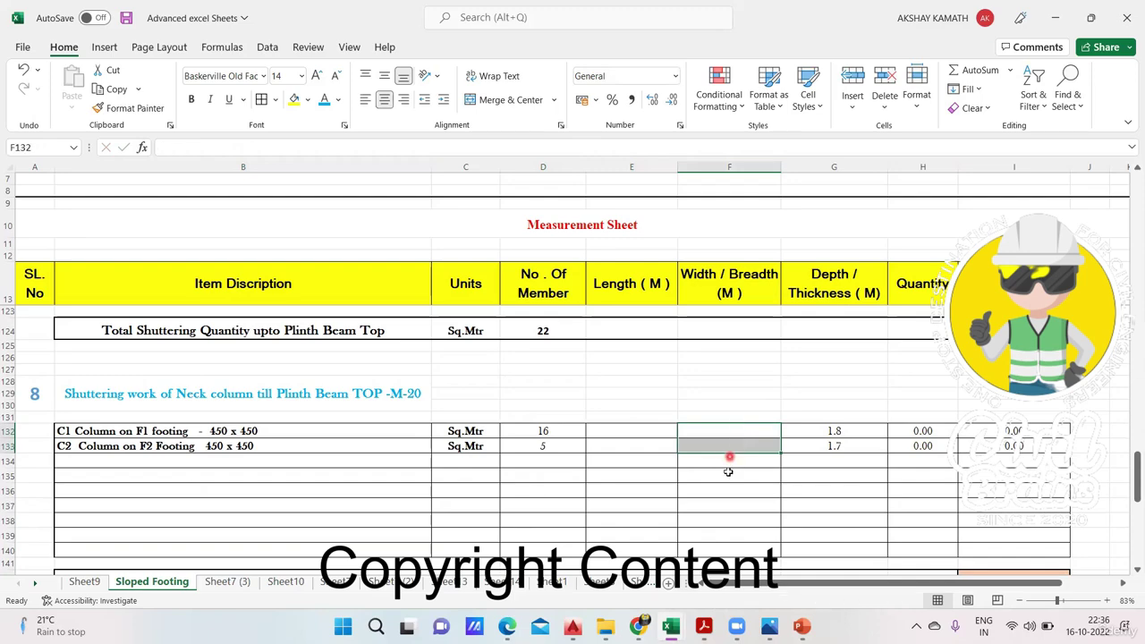
pyautogui.click(726, 473)
# Examine how the perimeter lengths are entered in the section 5 footing shuttering and section 7 neck column shuttering tables.
pyautogui.click(630, 433)
pyautogui.hotkey('ctrl', 'shift', 'Up')
pyautogui.hotkey('shift', 'Right')
pyautogui.hotkey('shift', 'Right')
pyautogui.hotkey('shift', 'Right')
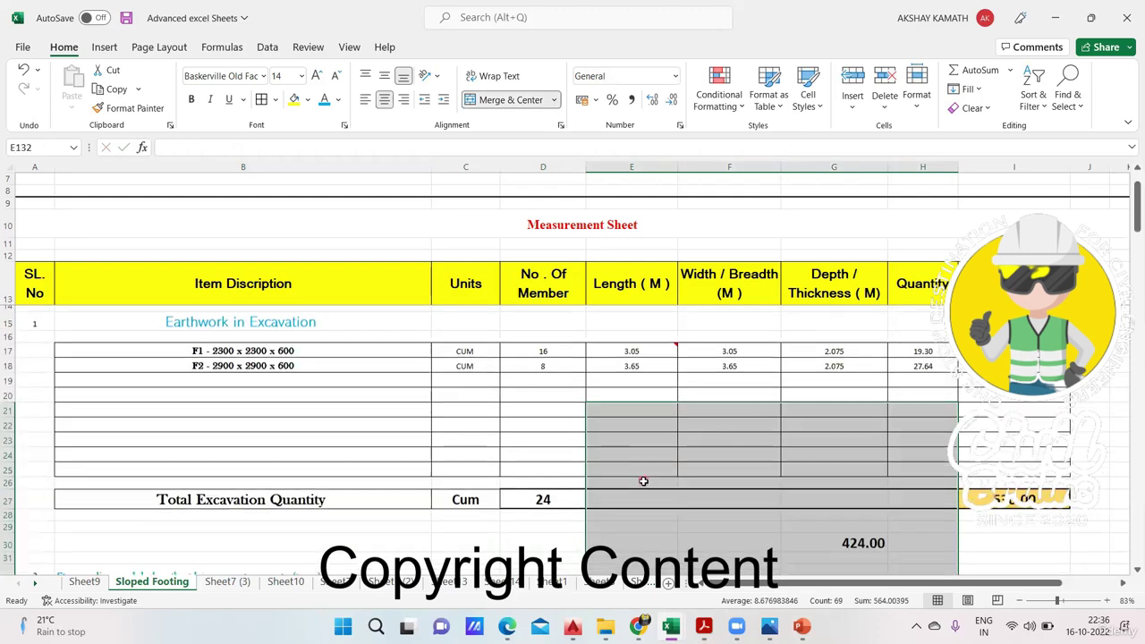
pyautogui.scroll(-9, 635, 447)
pyautogui.scroll(-17, 640, 485)
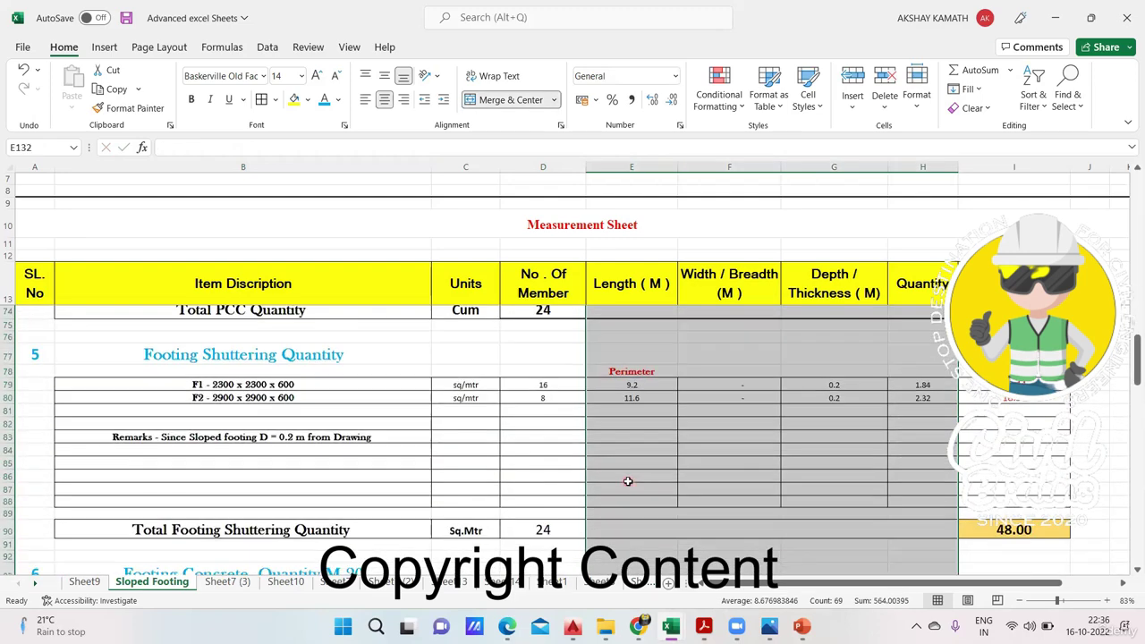
pyautogui.scroll(-5, 628, 483)
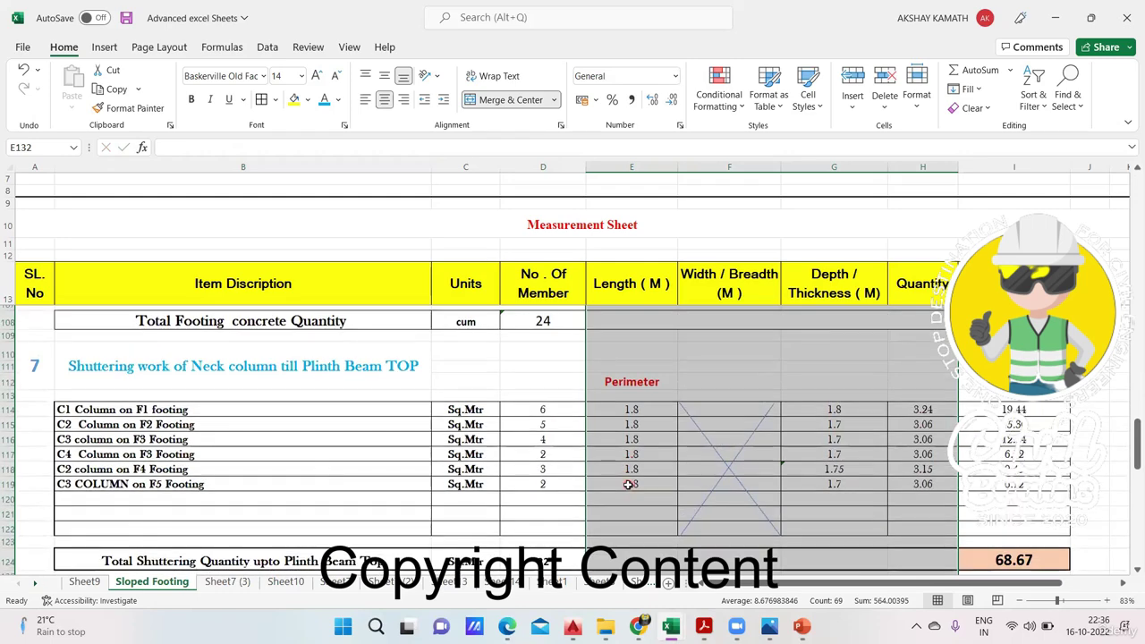
pyautogui.scroll(6, 604, 474)
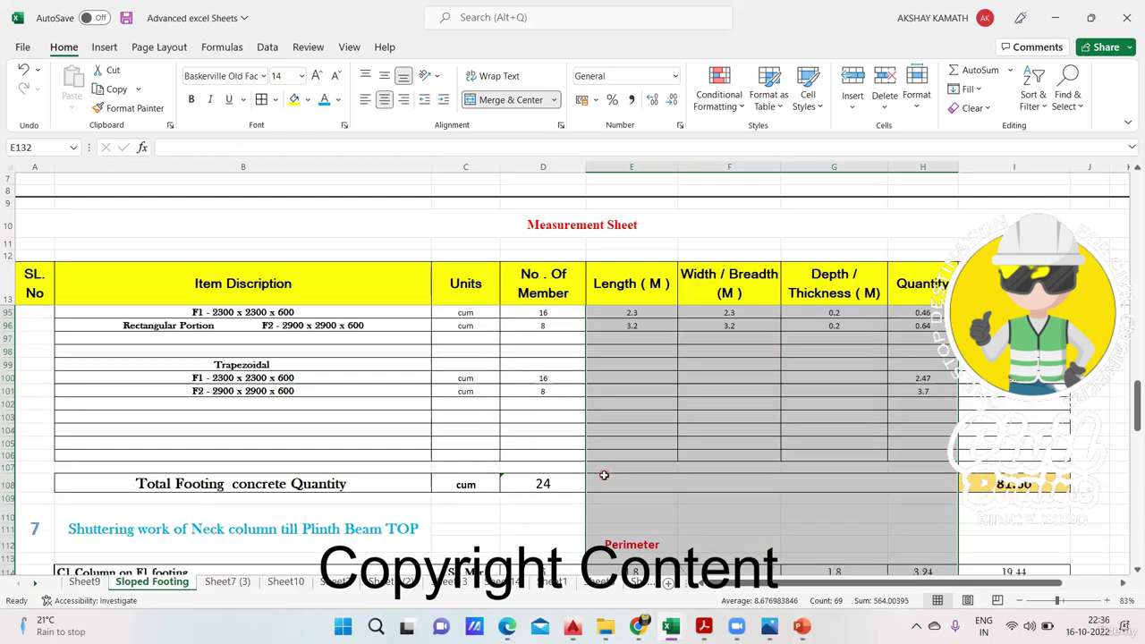
pyautogui.scroll(-2, 604, 475)
pyautogui.scroll(-10, 604, 478)
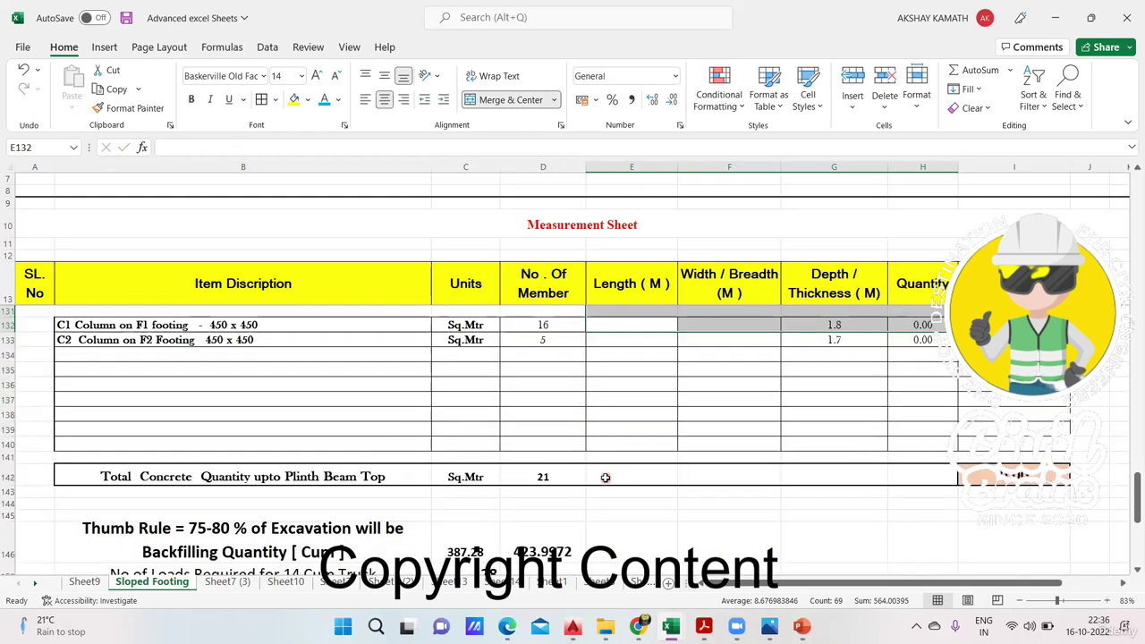
pyautogui.scroll(3, 607, 479)
pyautogui.click(609, 480)
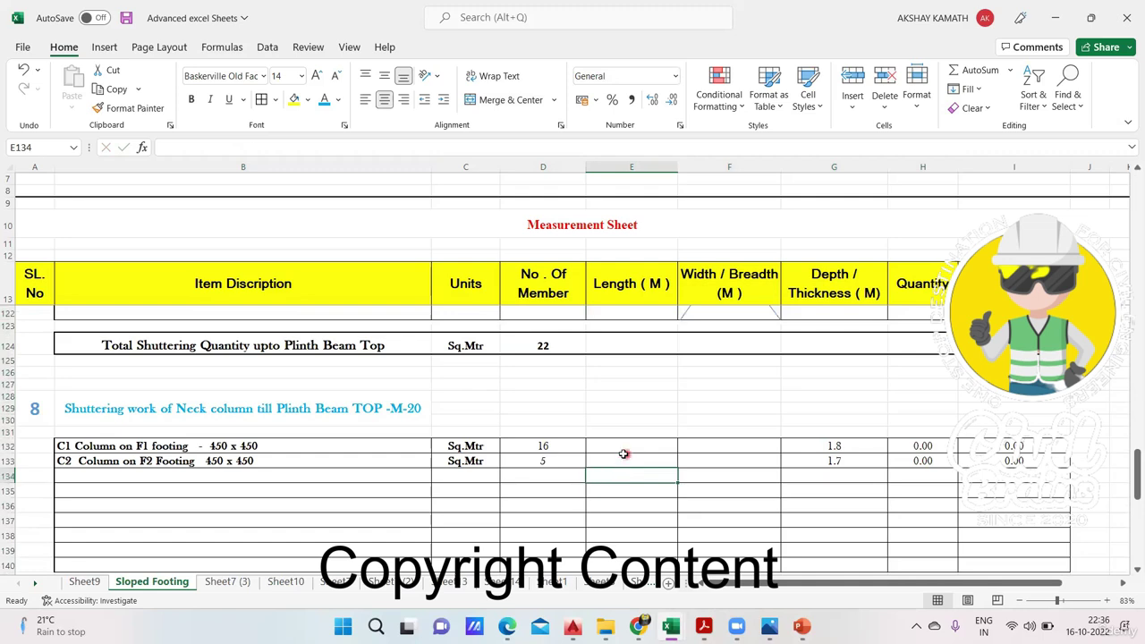
# Enter the perimeter formula =4*0.45 as the Length for C1 Column on F1 footing in section 8.
pyautogui.click(626, 445)
pyautogui.write('=')
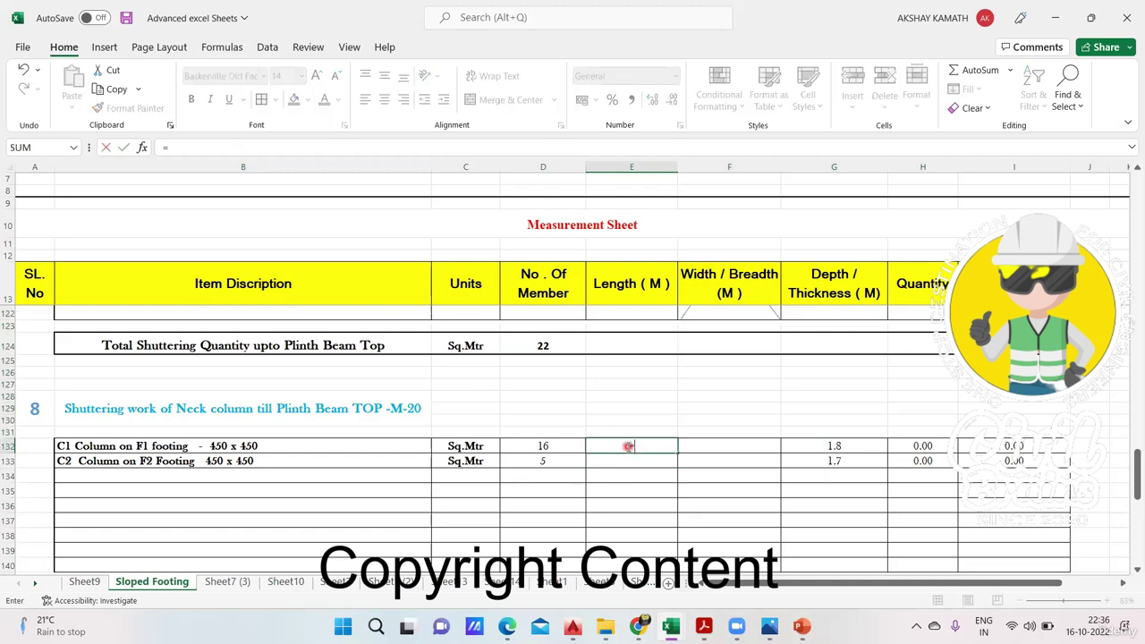
pyautogui.write('4*')
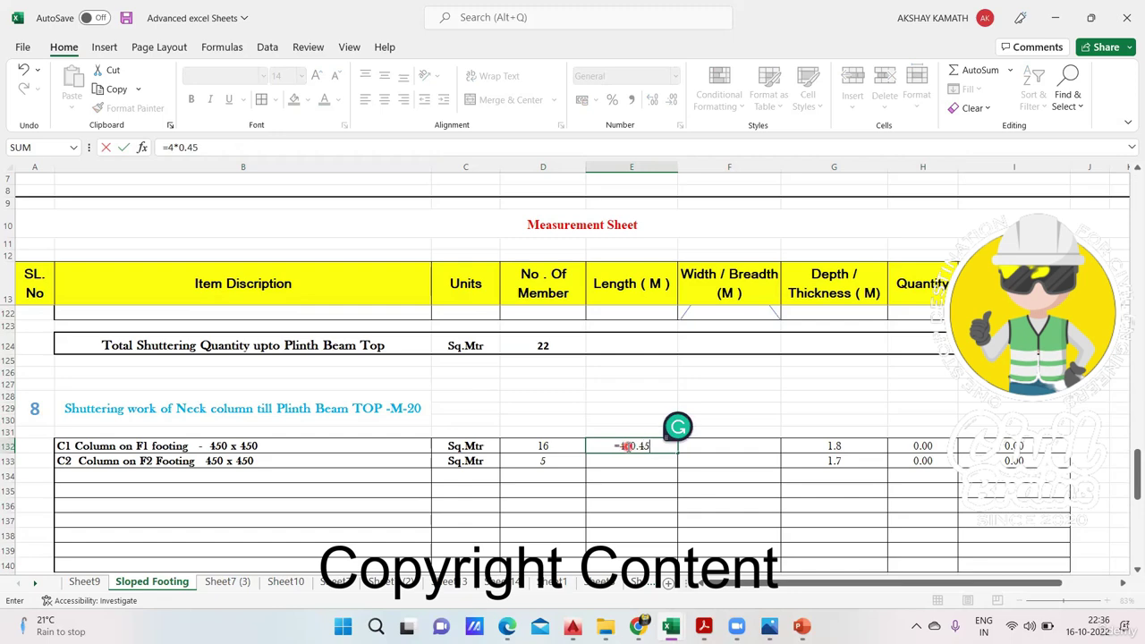
pyautogui.write('0.45')
pyautogui.click(646, 493)
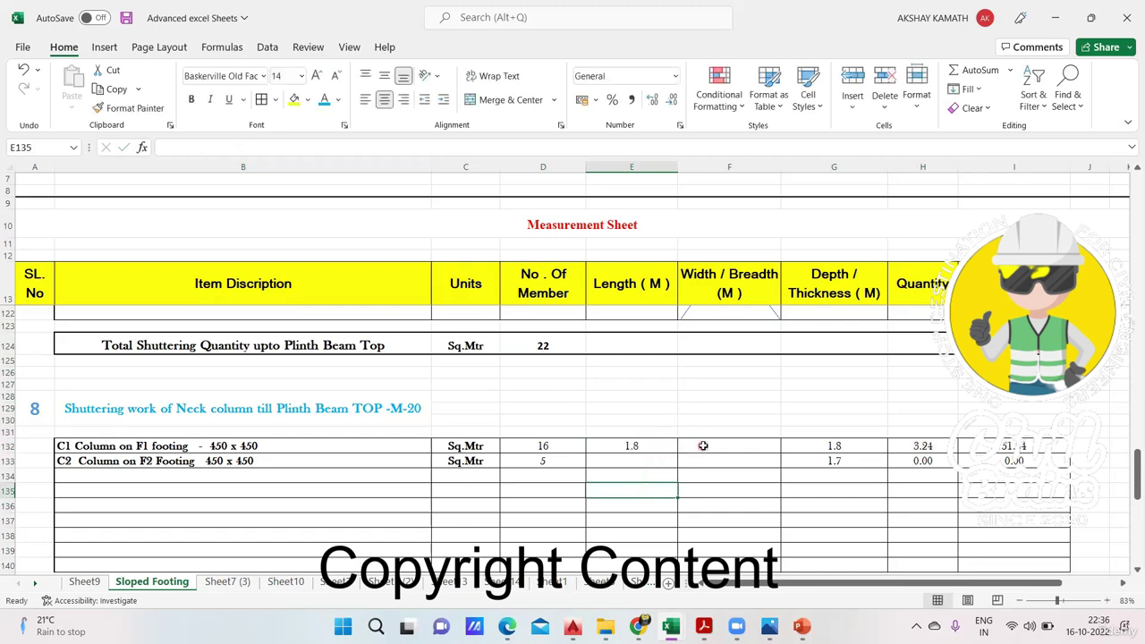
# Clear the Depth / Thickness of C1 Column on F1 footing in section 8 and start a new formula with =2.
pyautogui.click(853, 446)
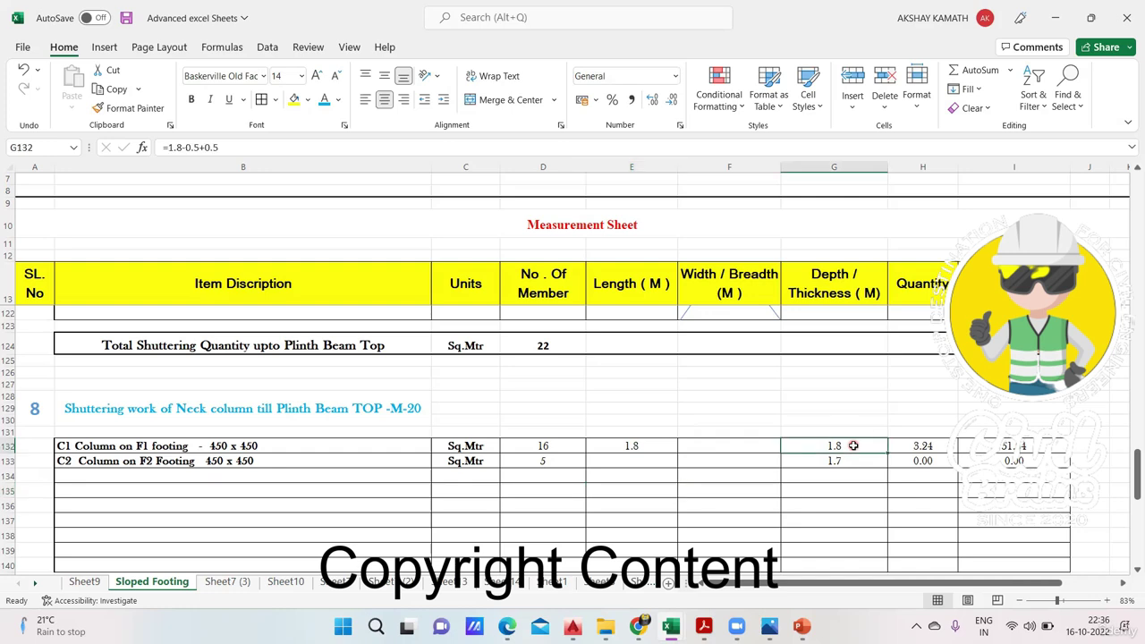
pyautogui.press('Delete')
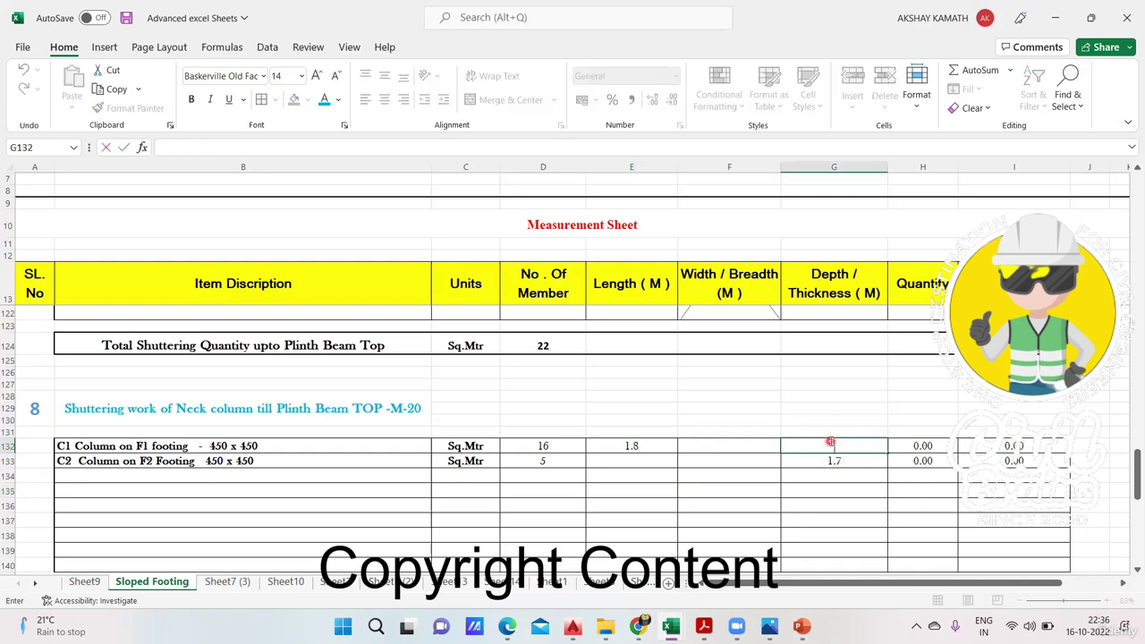
pyautogui.write('=')
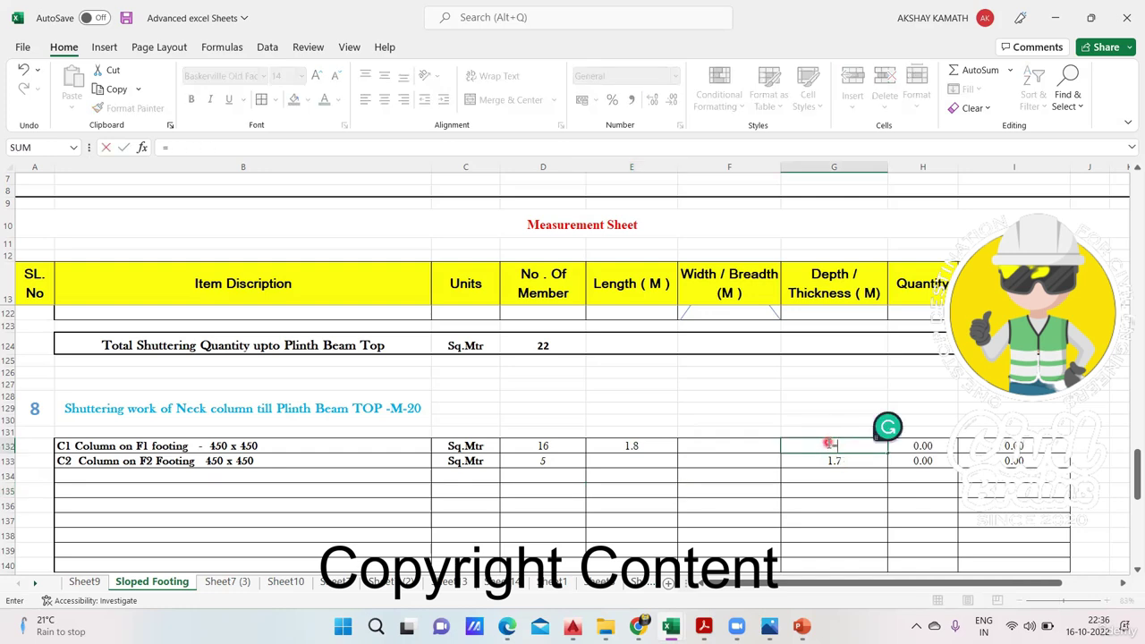
pyautogui.write('2')
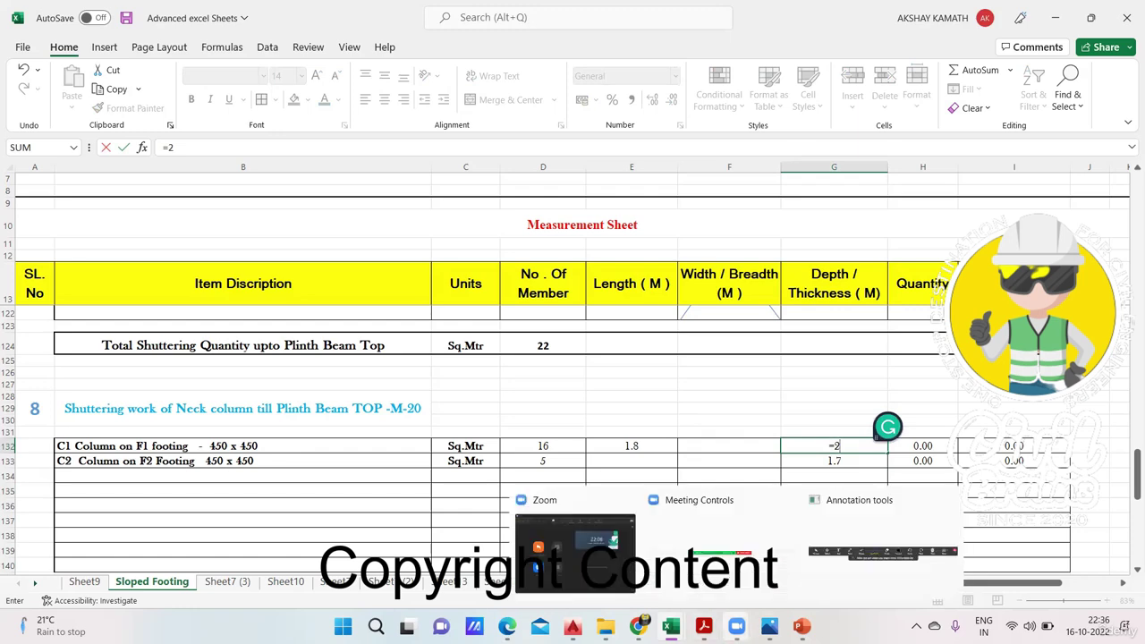
# Check the Sloped Footing 02 section and the Sloped Footing 04 schedule, and extend the C1 column's depth formula in the workbook to =2-0.6.
pyautogui.moveTo(769, 626)
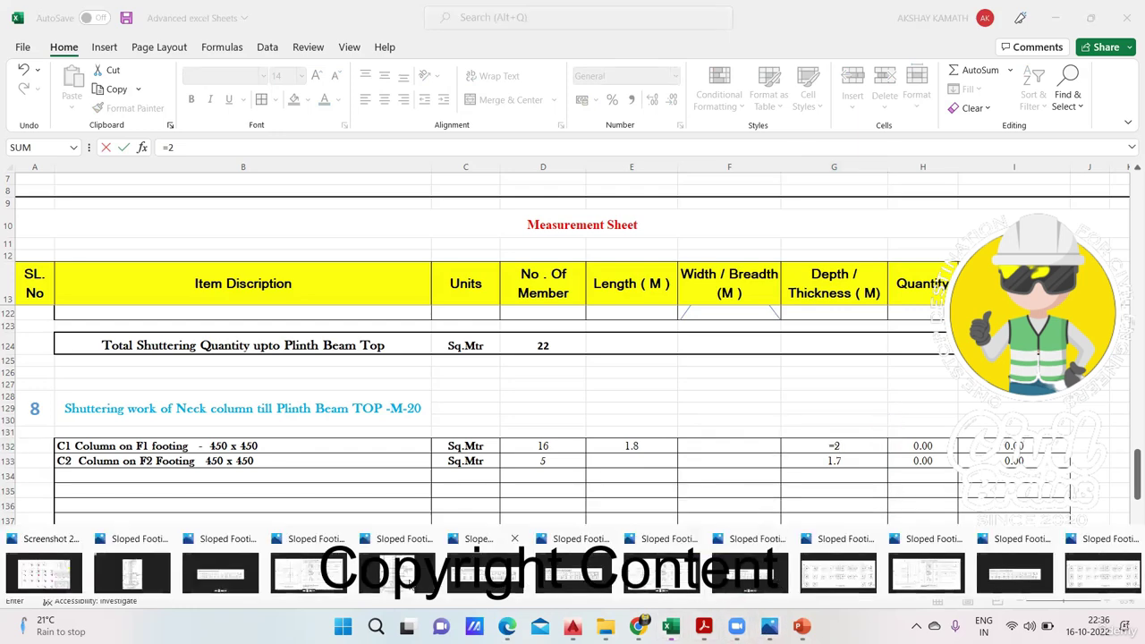
pyautogui.click(393, 564)
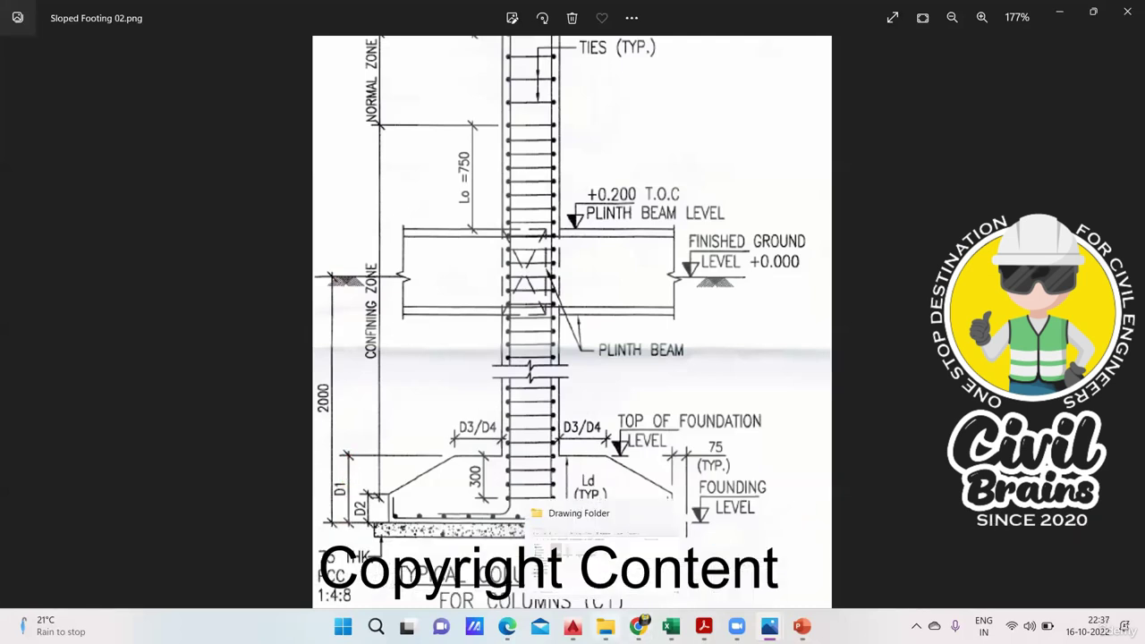
pyautogui.click(605, 626)
pyautogui.click(446, 213)
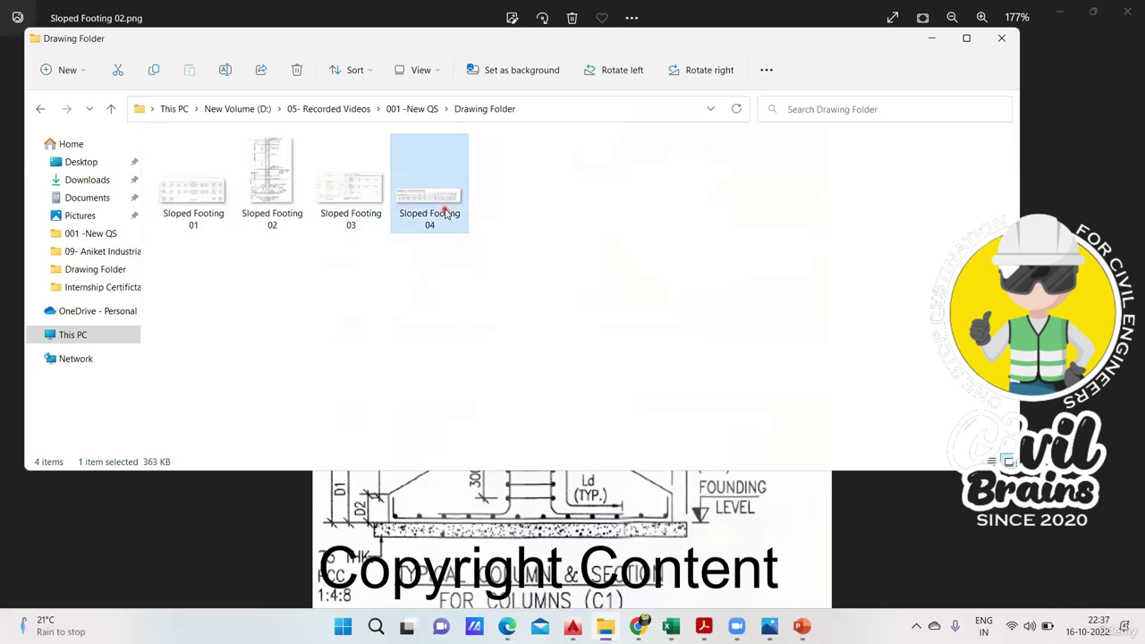
pyautogui.doubleClick(445, 213)
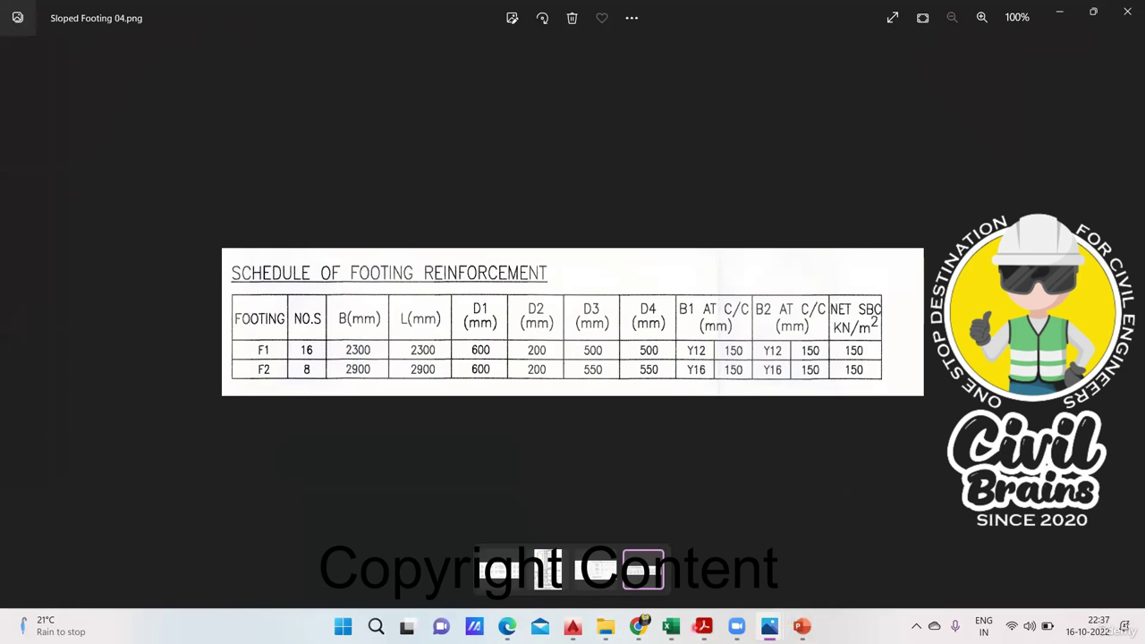
pyautogui.moveTo(670, 626)
pyautogui.click(594, 554)
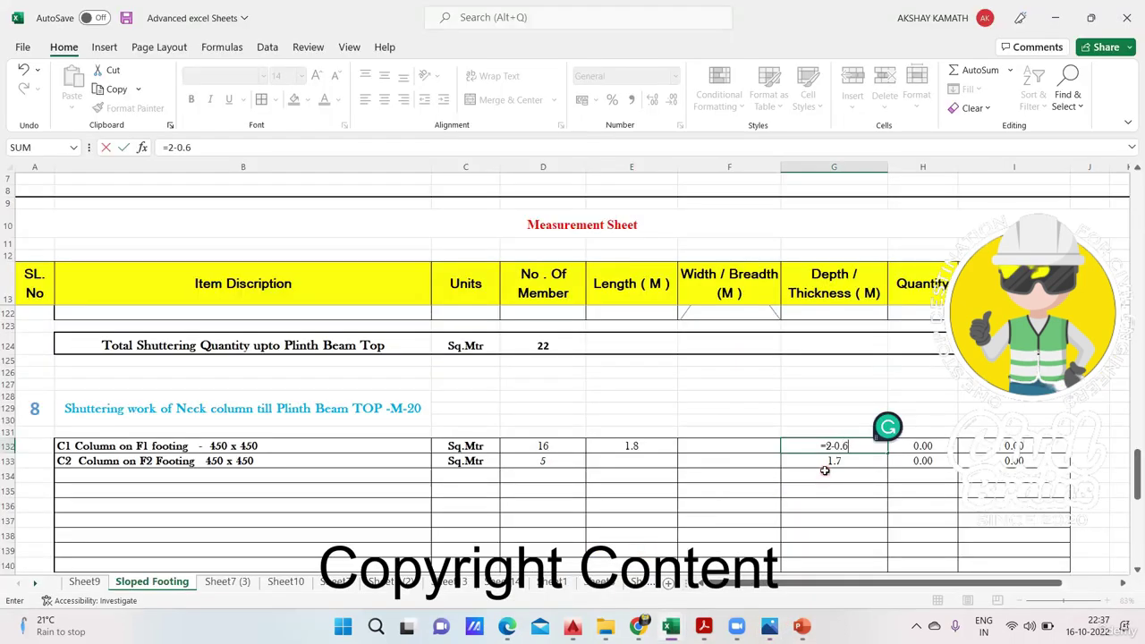
# Check the plinth beam level on the Sloped Footing 02 drawing and complete the C1 column's depth formula in the workbook as =2-0.6+0.2.
pyautogui.moveTo(670, 626)
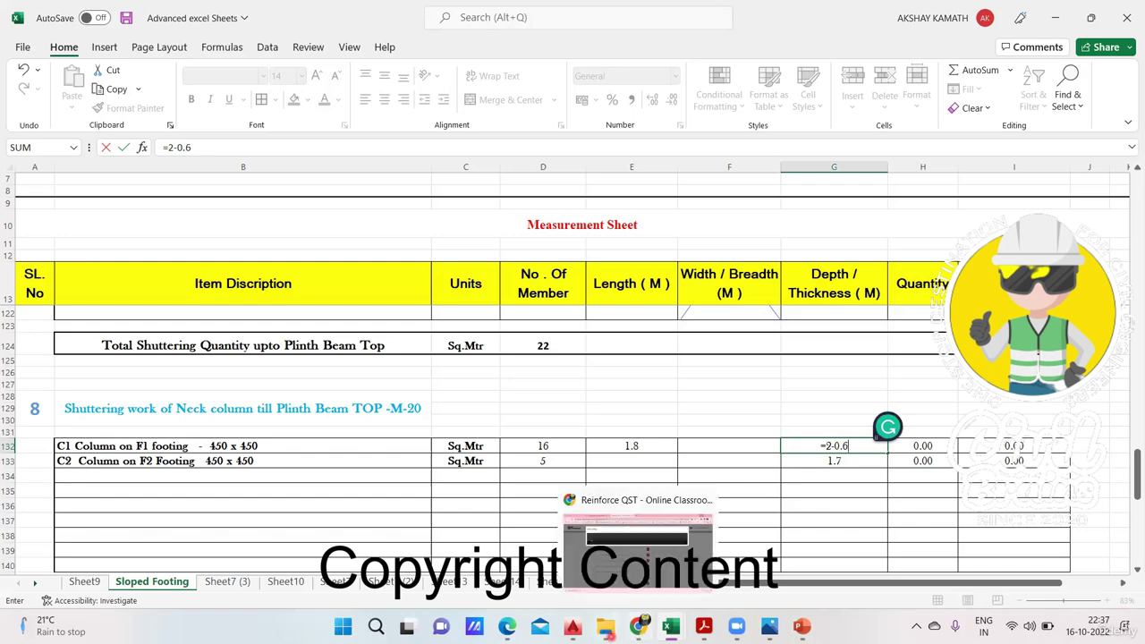
pyautogui.moveTo(769, 626)
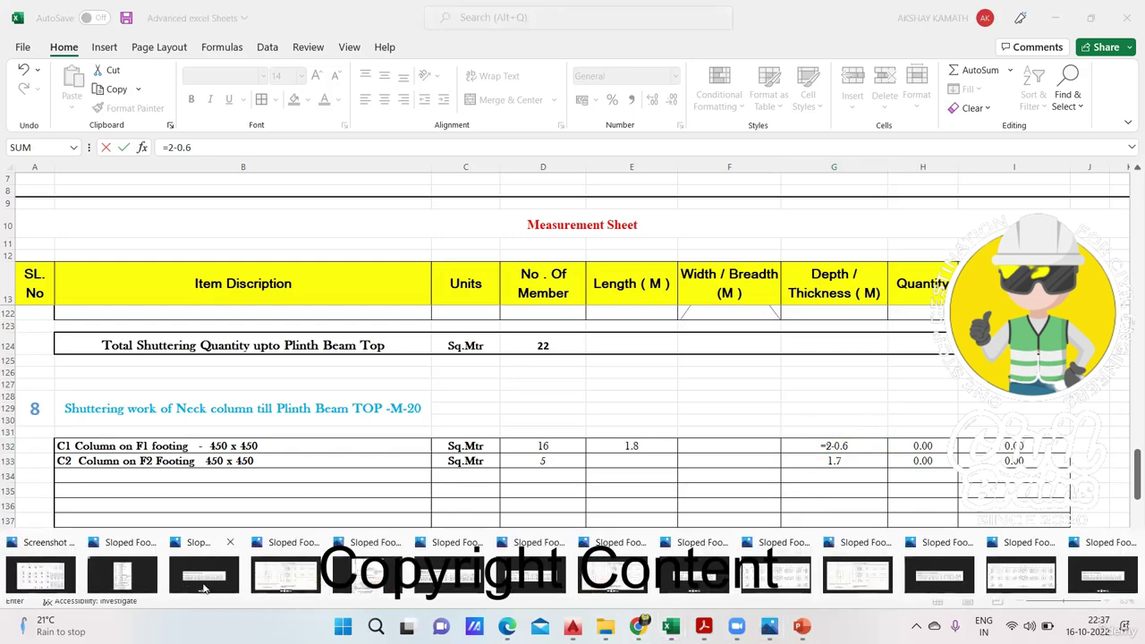
pyautogui.click(145, 582)
pyautogui.scroll(3, 413, 485)
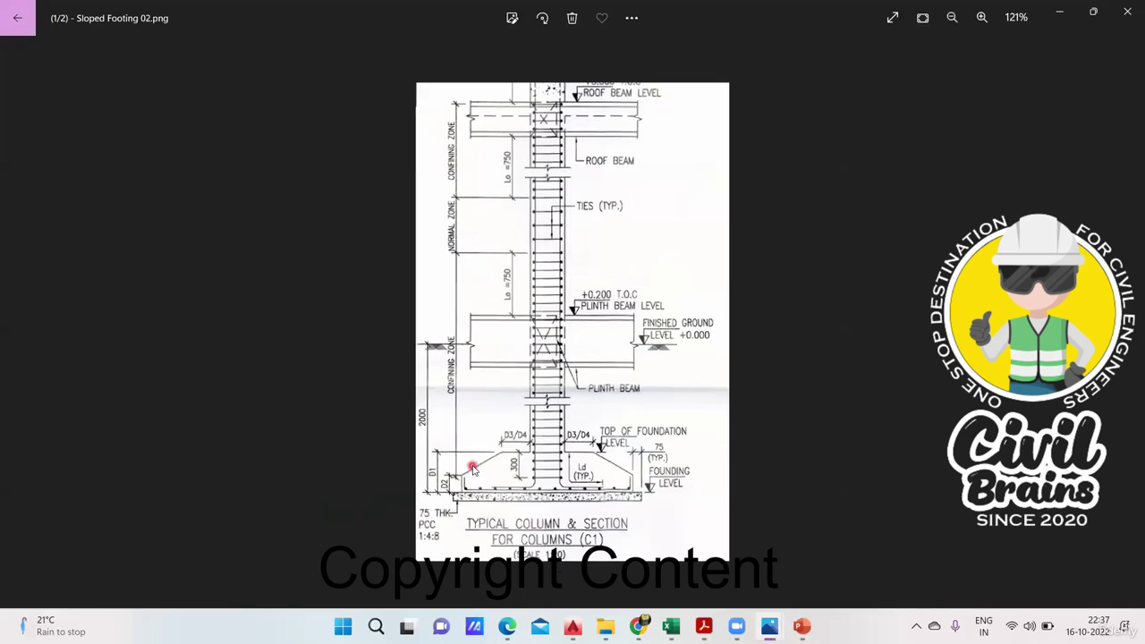
pyautogui.scroll(1, 389, 543)
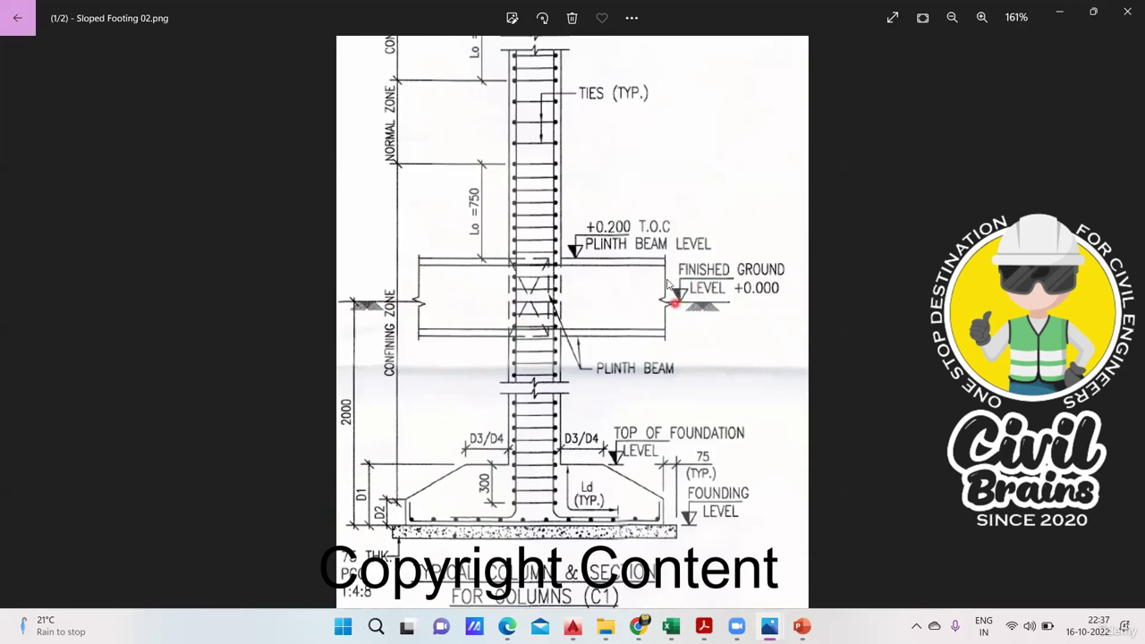
pyautogui.moveTo(671, 626)
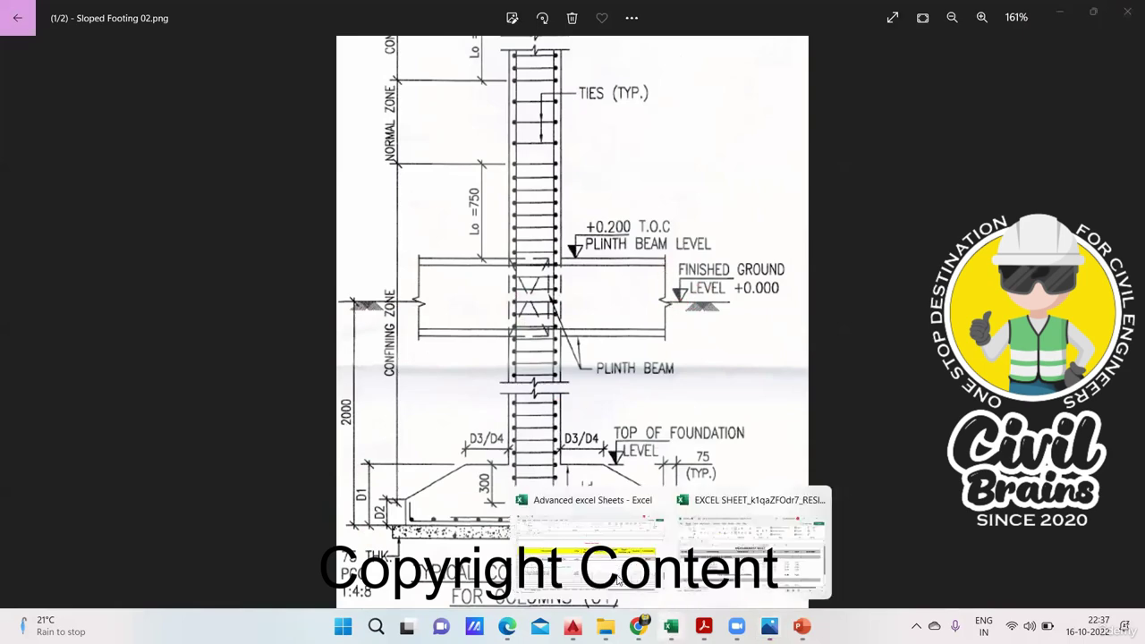
pyautogui.click(626, 537)
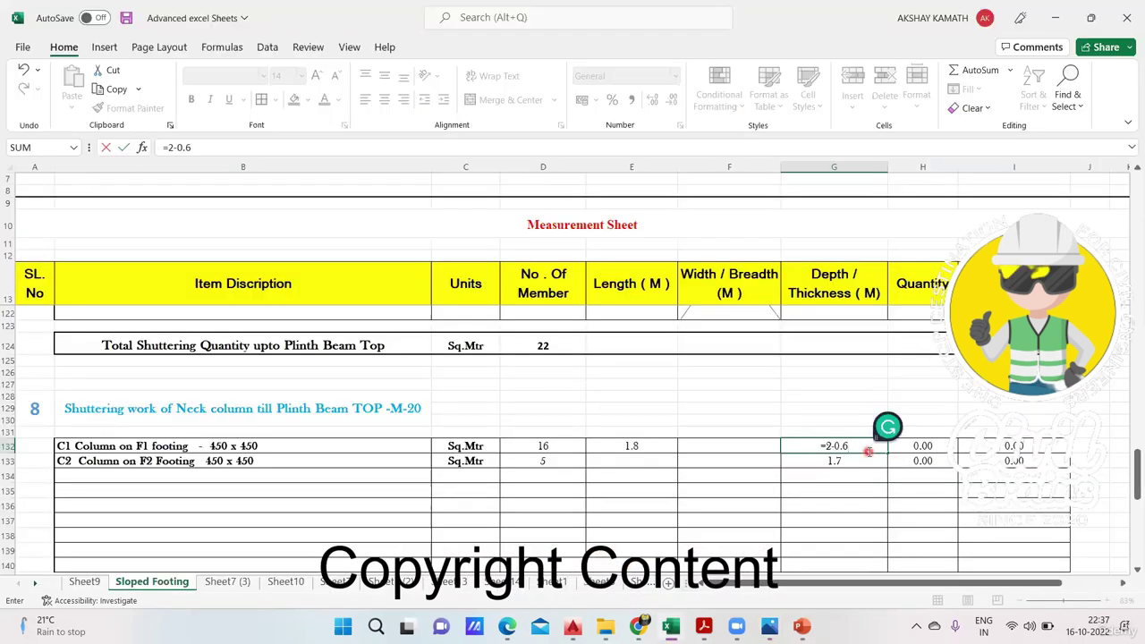
pyautogui.write('0.2')
pyautogui.click(862, 532)
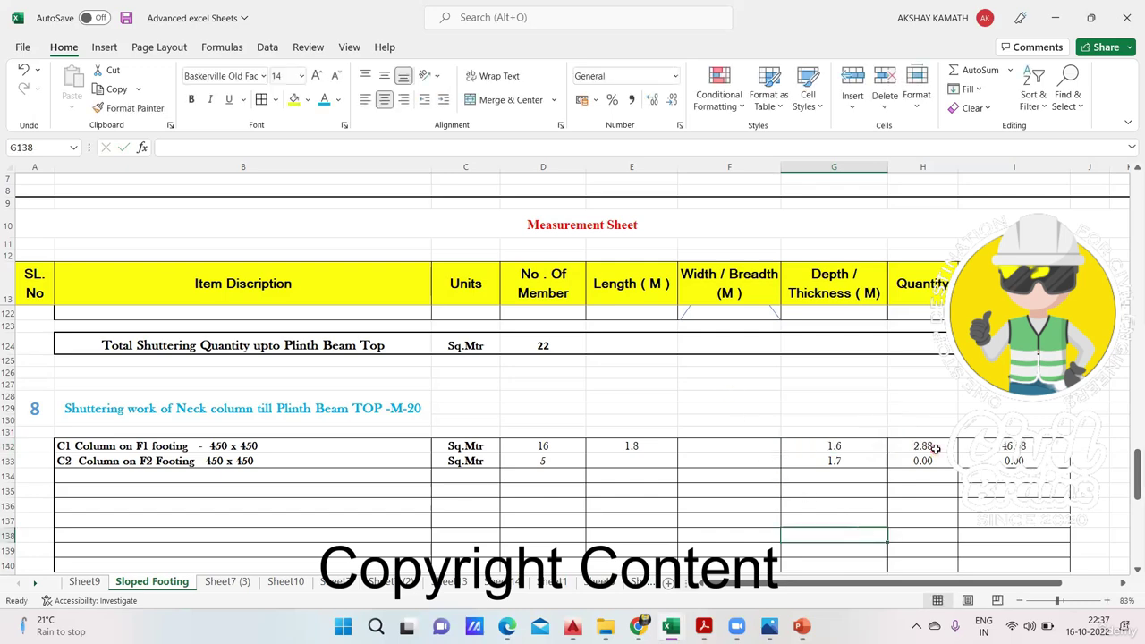
pyautogui.click(854, 445)
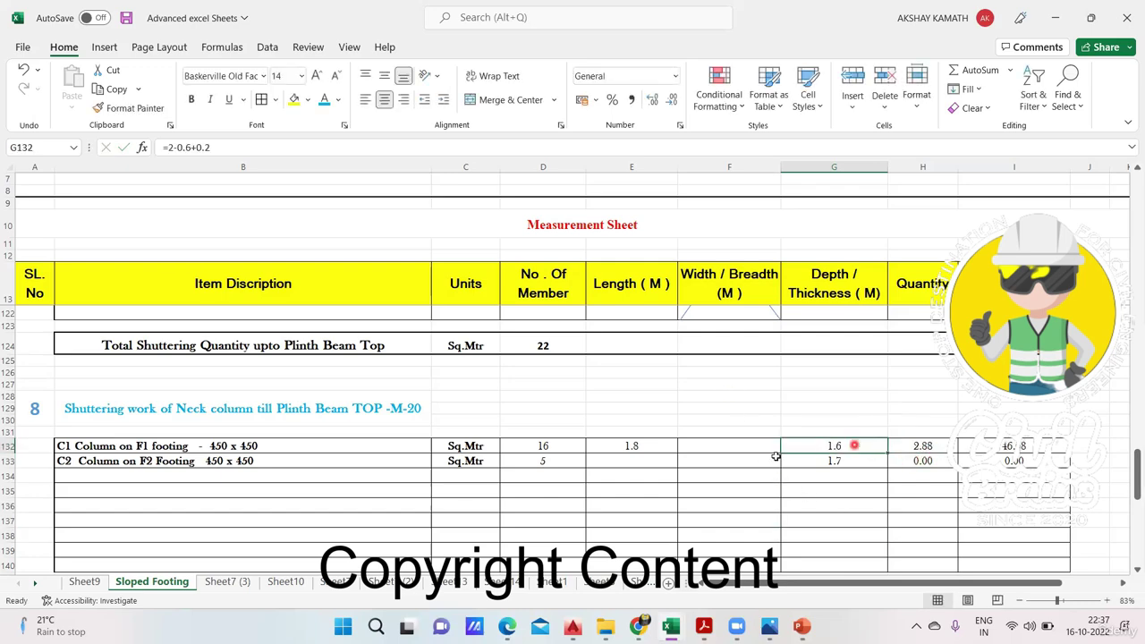
# Review the C1 column's quantity formula, then check and mark the C1 columns on F2 footings in the Sloped Footing 01 layout.
pyautogui.click(640, 444)
pyautogui.click(911, 446)
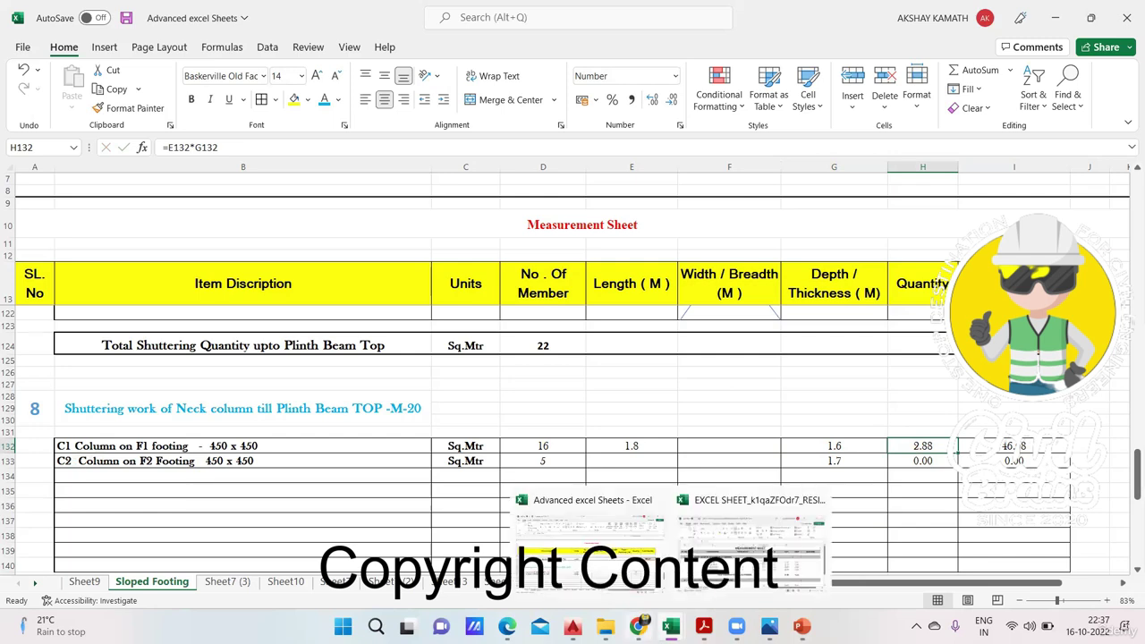
pyautogui.click(769, 626)
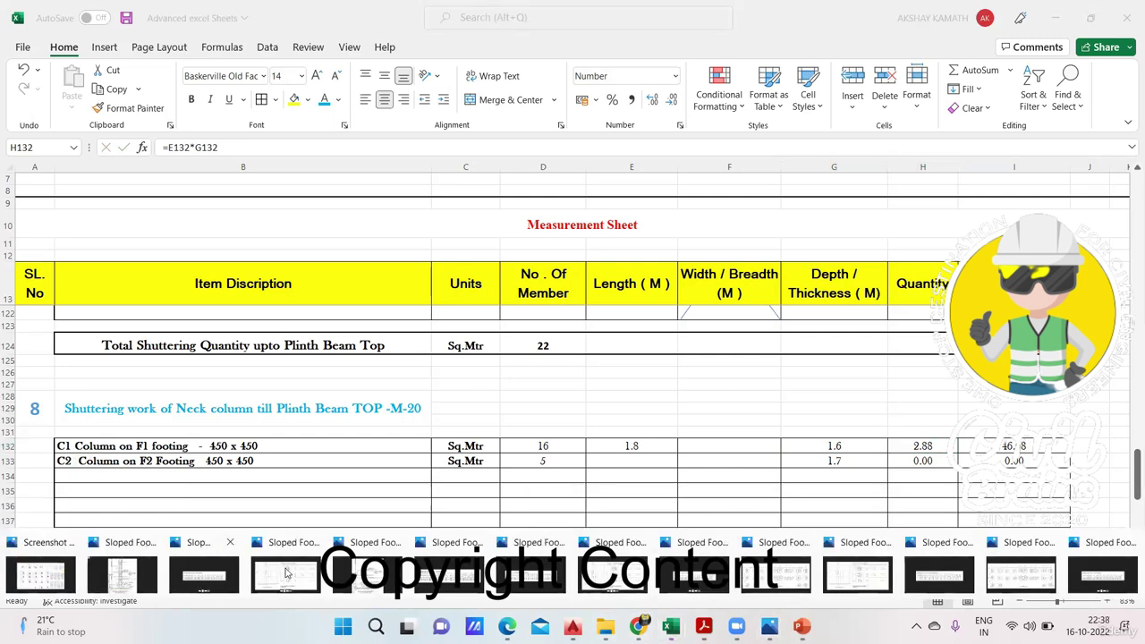
pyautogui.click(774, 574)
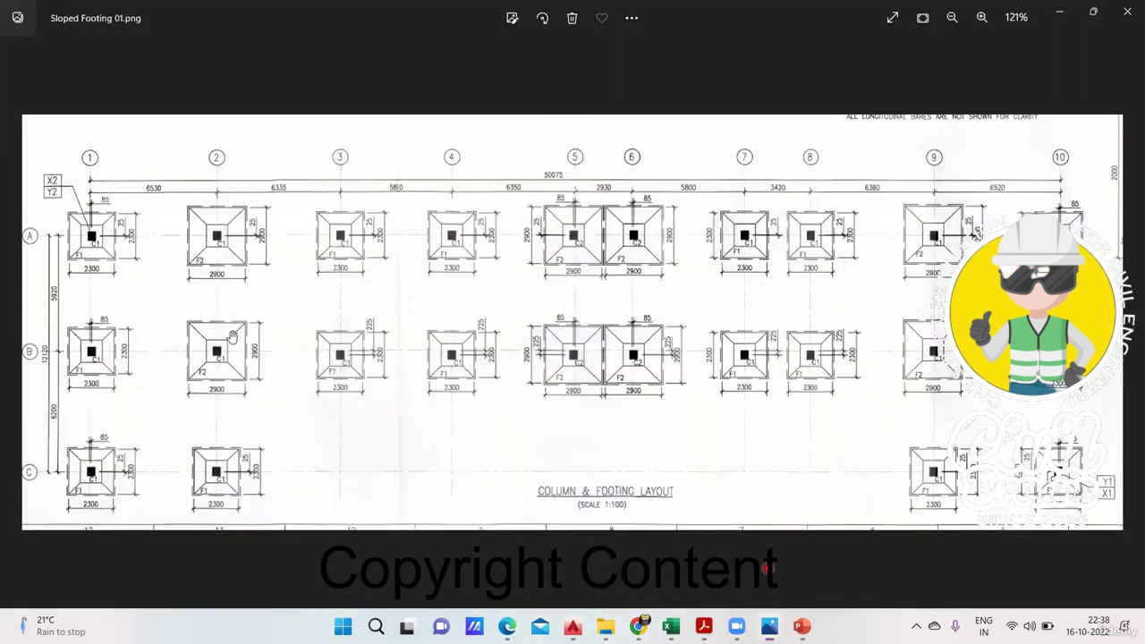
pyautogui.scroll(2, 197, 277)
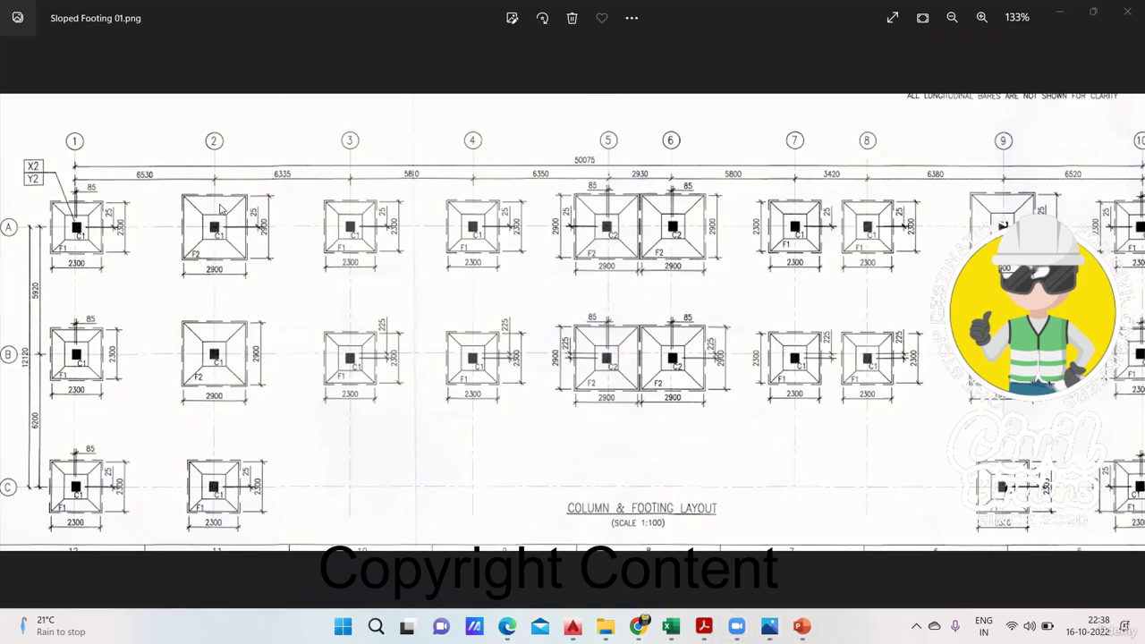
pyautogui.click(220, 206)
pyautogui.scroll(-3, 349, 122)
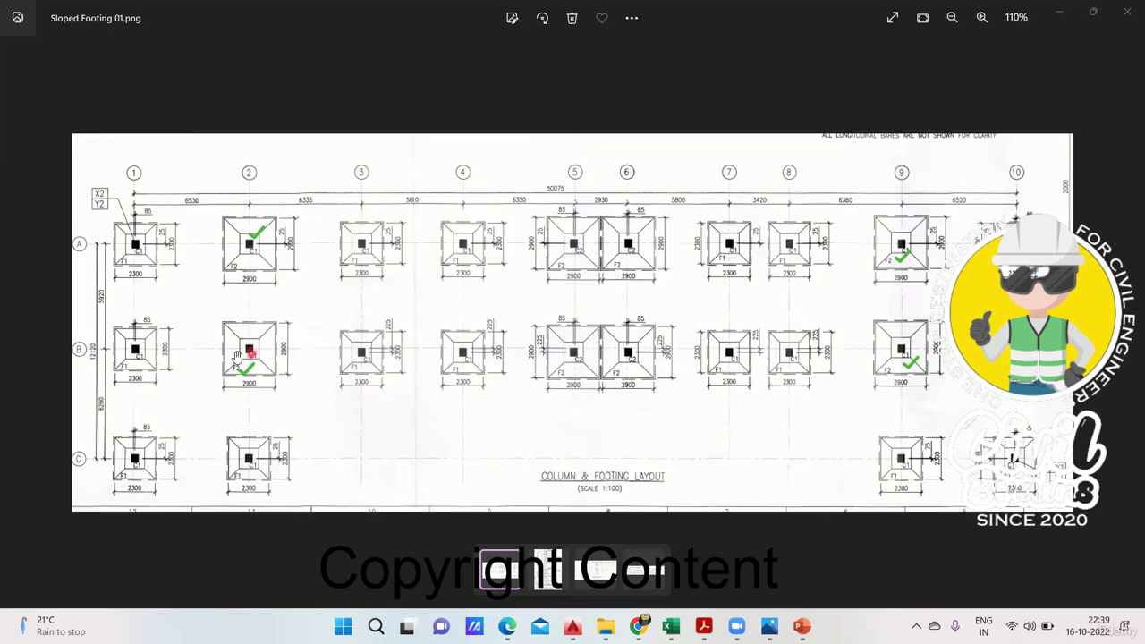
pyautogui.moveTo(670, 626)
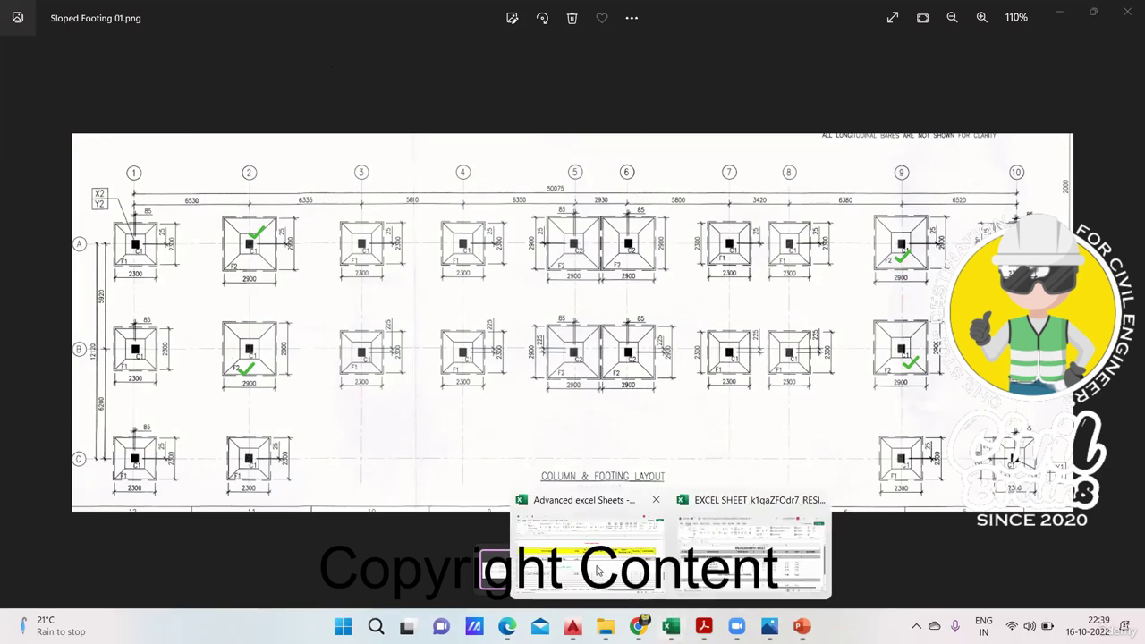
pyautogui.click(597, 570)
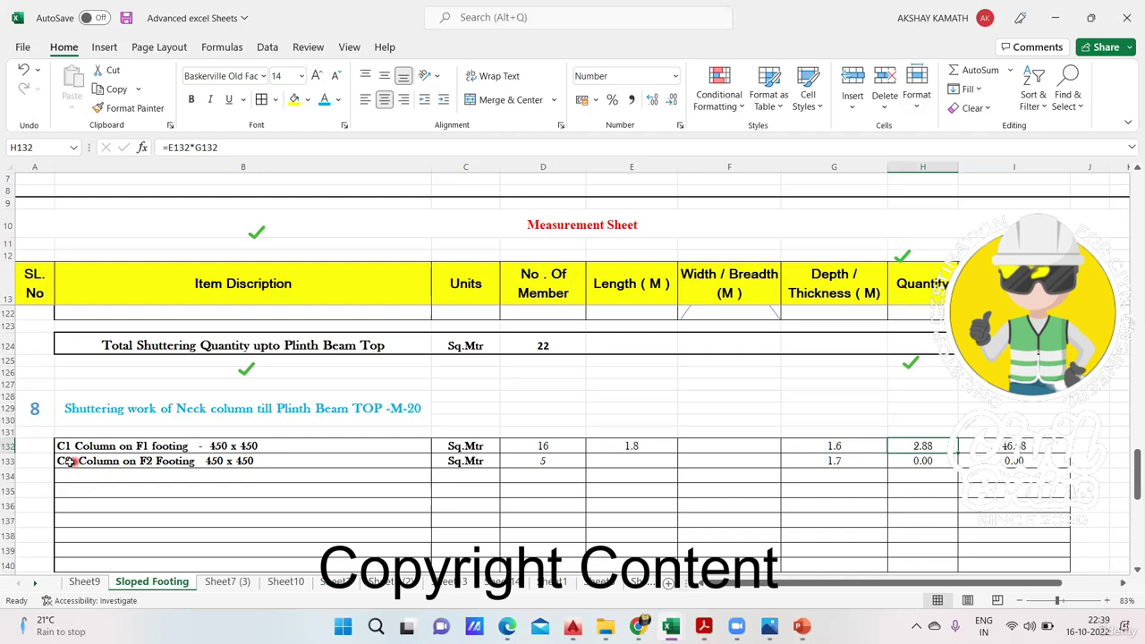
# Rename the C2 row in section 8 as C1 Column on F2 Footing and set its number of members to 4.
pyautogui.doubleClick(69, 460)
pyautogui.press('BackSpace')
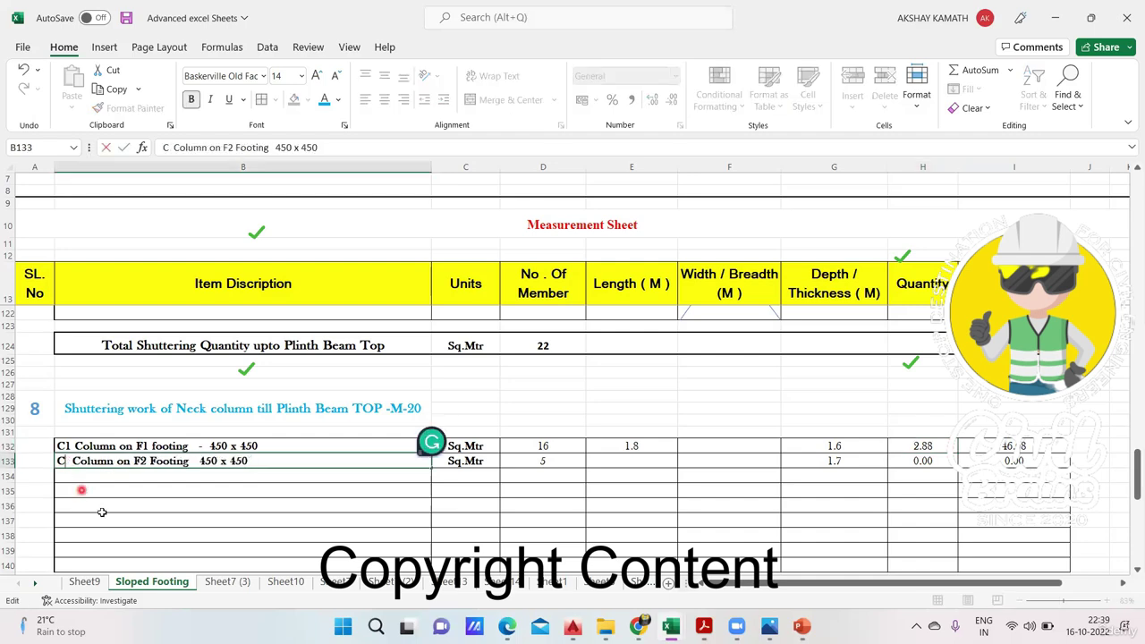
pyautogui.write('1')
pyautogui.click(102, 512)
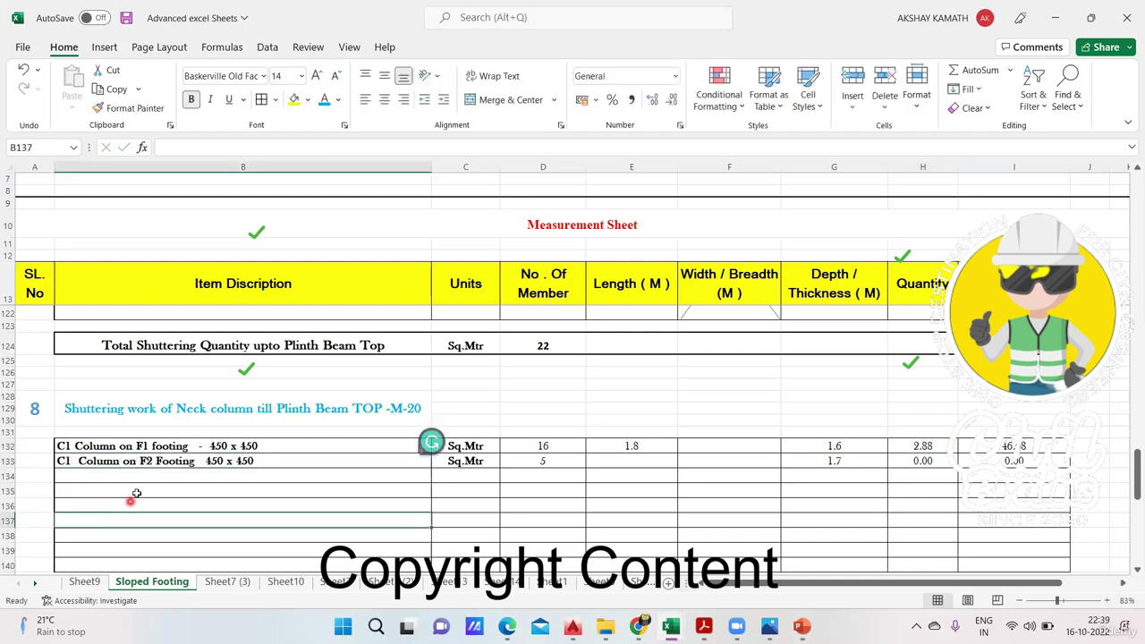
pyautogui.click(571, 458)
pyautogui.write('4')
pyautogui.click(589, 520)
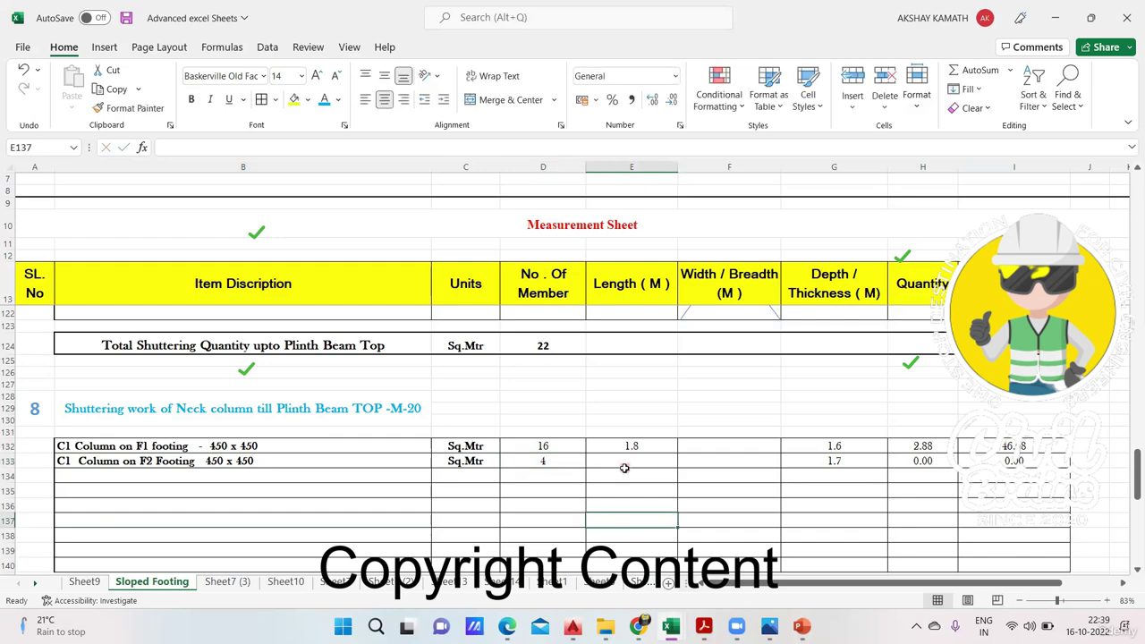
# Copy the length formula =4*0.45 and depth formula =2-0.6+0.2 from the F1 row into the C1 Column on F2 Footing row.
pyautogui.click(624, 462)
pyautogui.press('BackSpace')
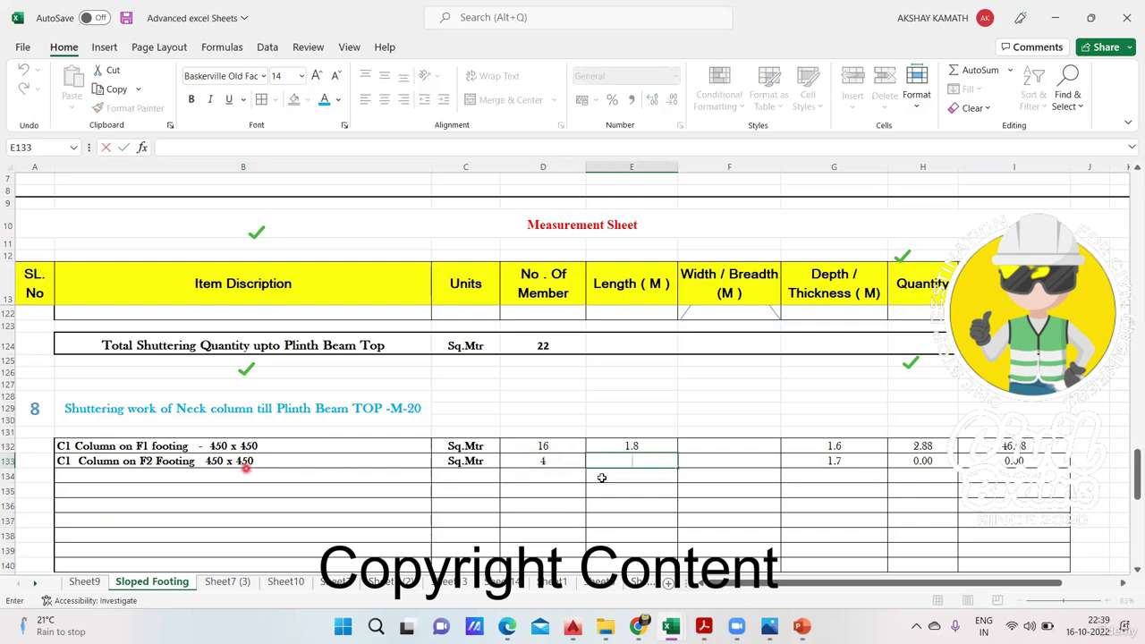
pyautogui.click(662, 447)
pyautogui.moveTo(677, 454); pyautogui.dragTo(678, 467)
pyautogui.click(712, 520)
pyautogui.click(861, 458)
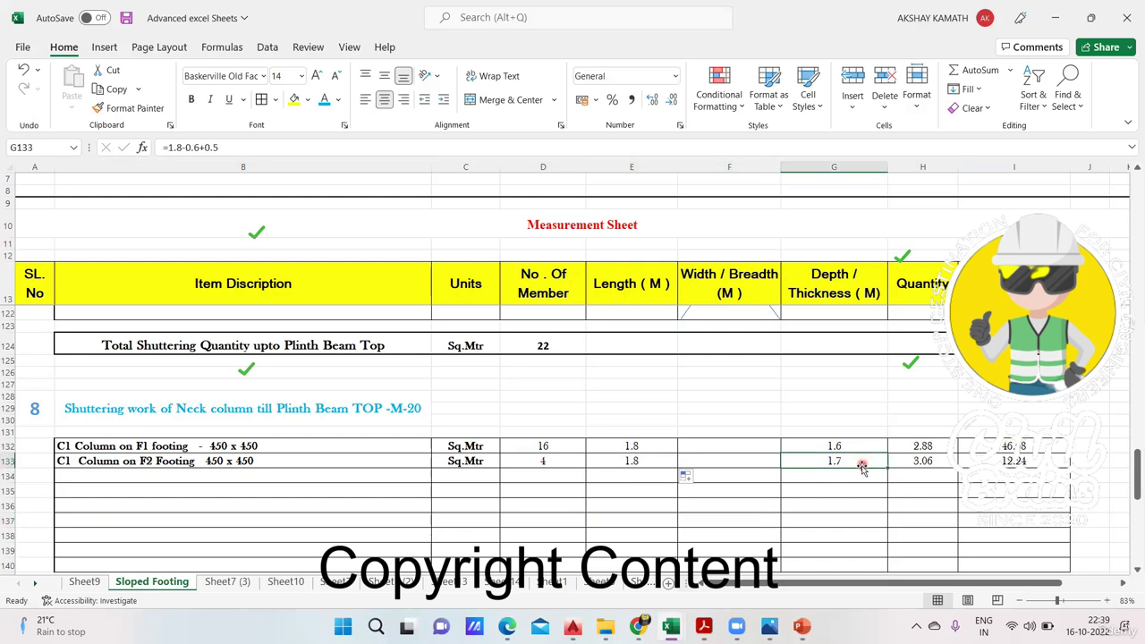
pyautogui.click(854, 447)
pyautogui.moveTo(887, 453); pyautogui.dragTo(884, 468)
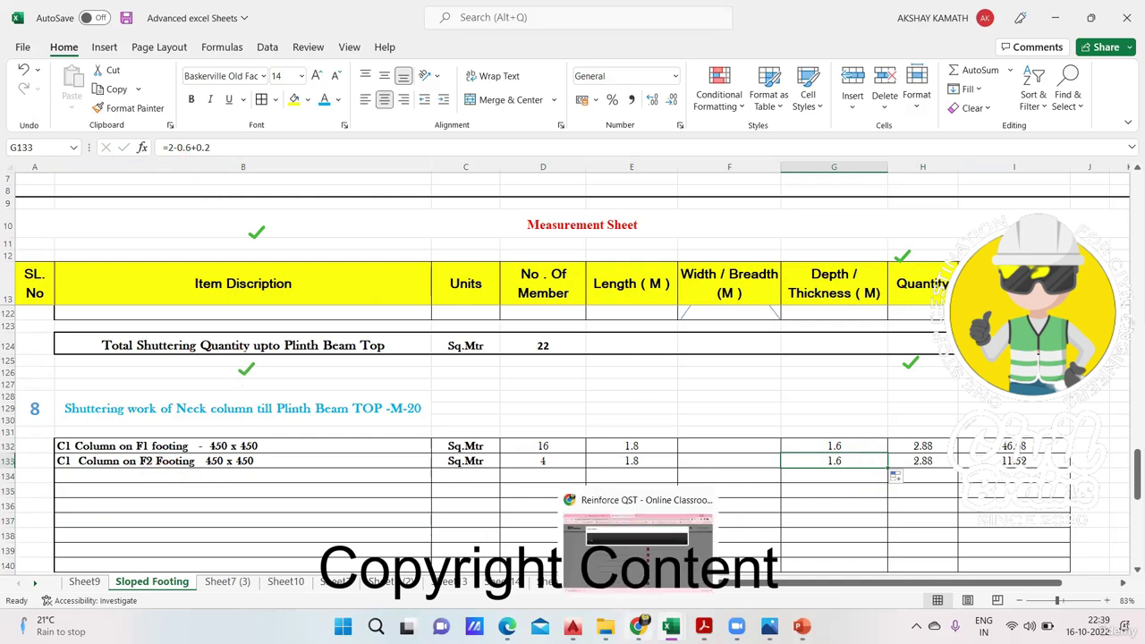
# Check the footing depths in the Sloped Footing 04 schedule against the depth formula of C1 Column on F2 Footing in the workbook.
pyautogui.click(606, 626)
pyautogui.doubleClick(419, 197)
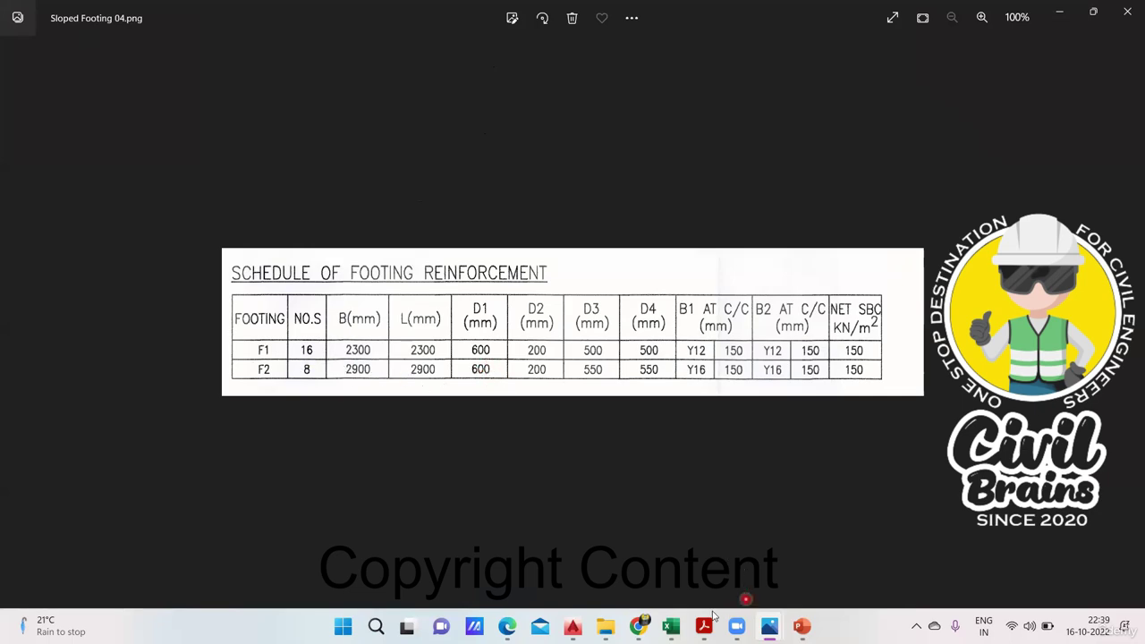
pyautogui.moveTo(670, 626)
pyautogui.click(617, 537)
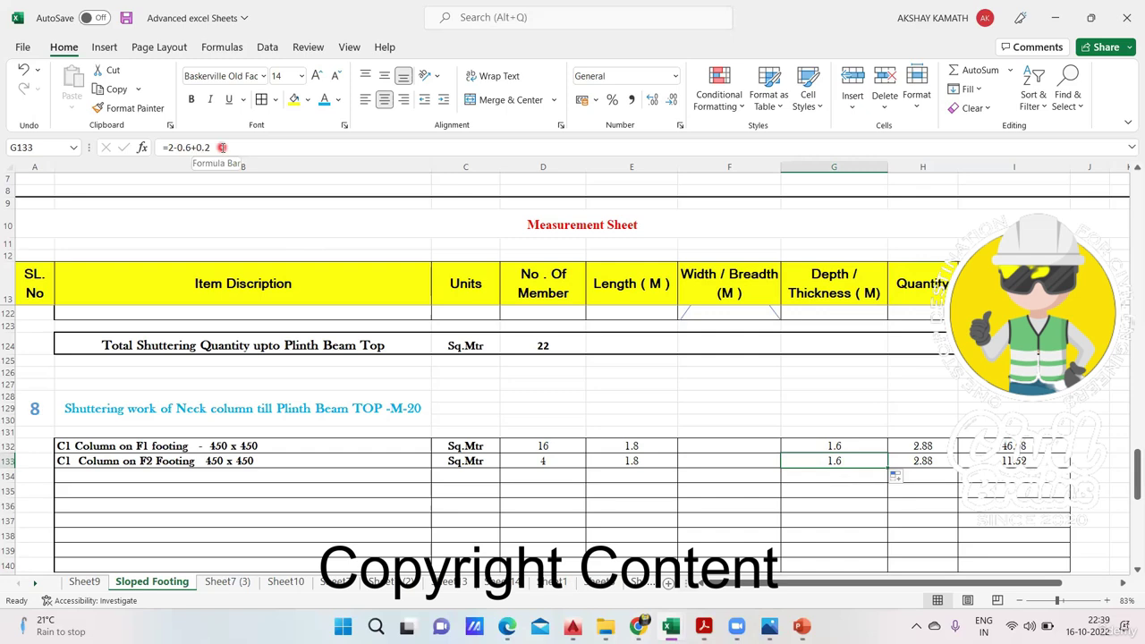
pyautogui.click(848, 523)
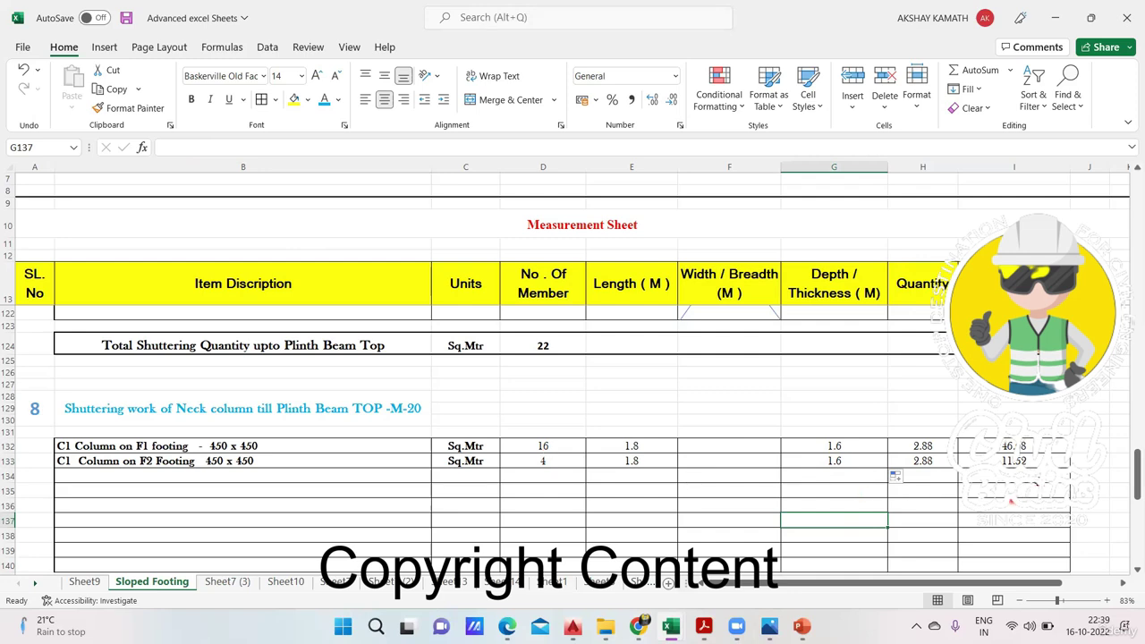
# Add the item description "C2 Column on F2 footing - 450 x 450" in the next empty row of section 8.
pyautogui.doubleClick(114, 477)
pyautogui.write('c2')
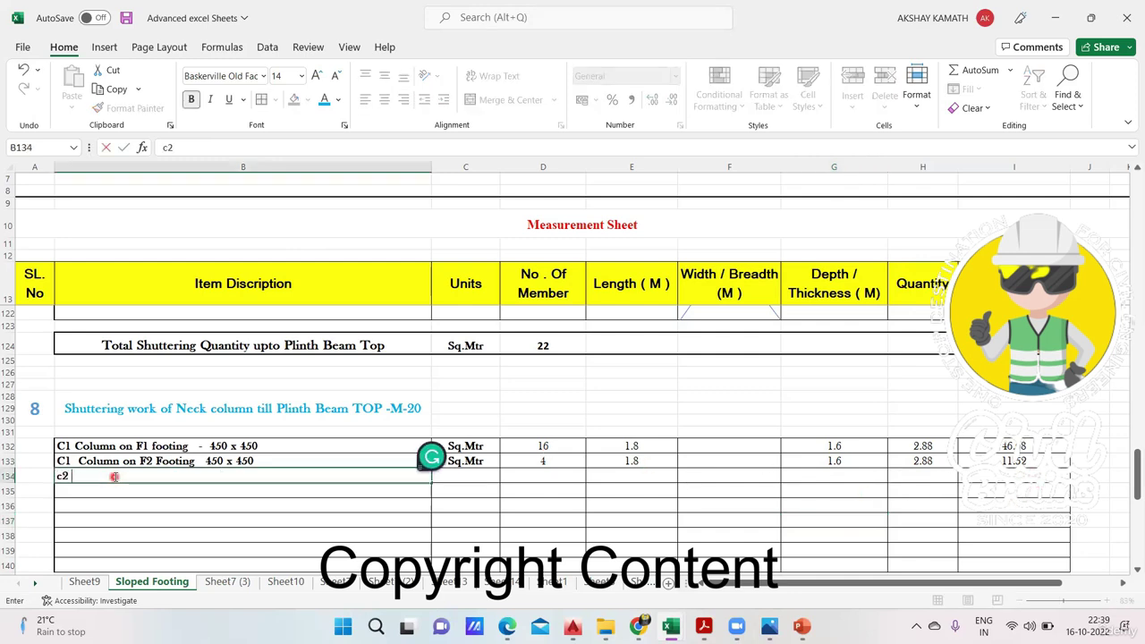
pyautogui.press('BackSpace')
pyautogui.press('BackSpace')
pyautogui.write('C2')
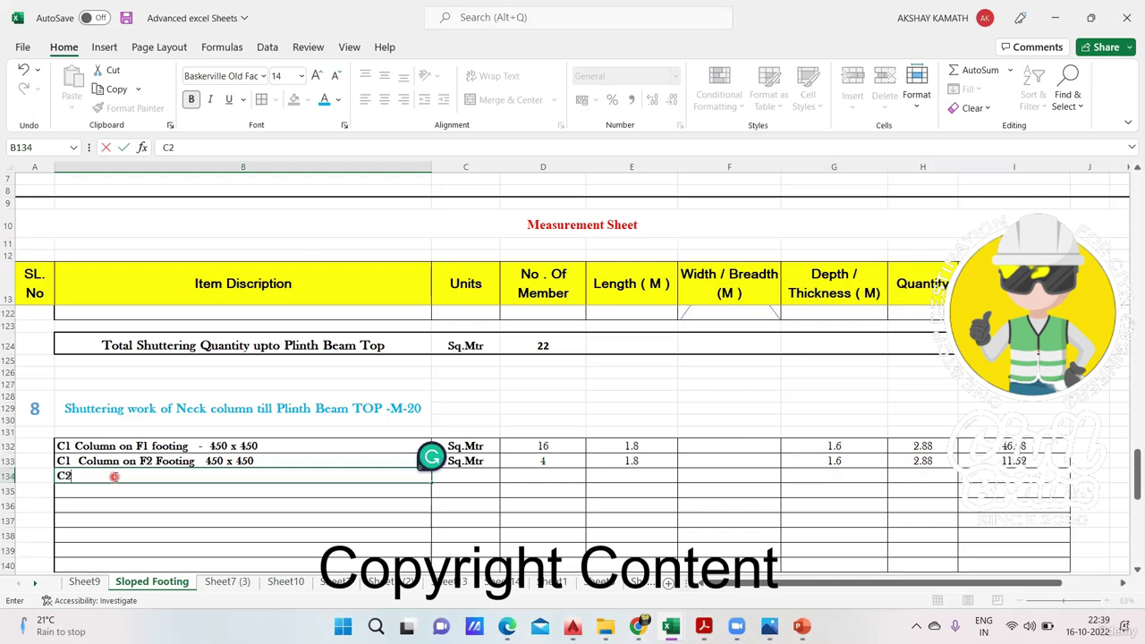
pyautogui.write(' Colukn')
pyautogui.press('BackSpace')
pyautogui.write('mn on F2 ')
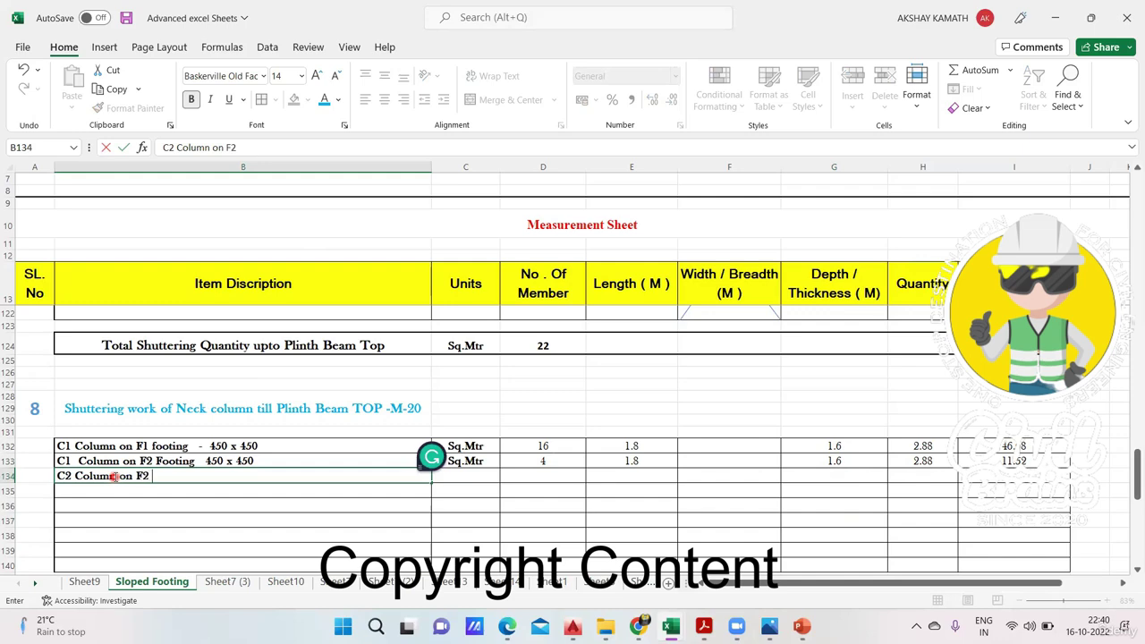
pyautogui.write('Dfoo')
pyautogui.press('BackSpace')
pyautogui.press('BackSpace')
pyautogui.press('BackSpace')
pyautogui.write('ooting - 450 x 450')
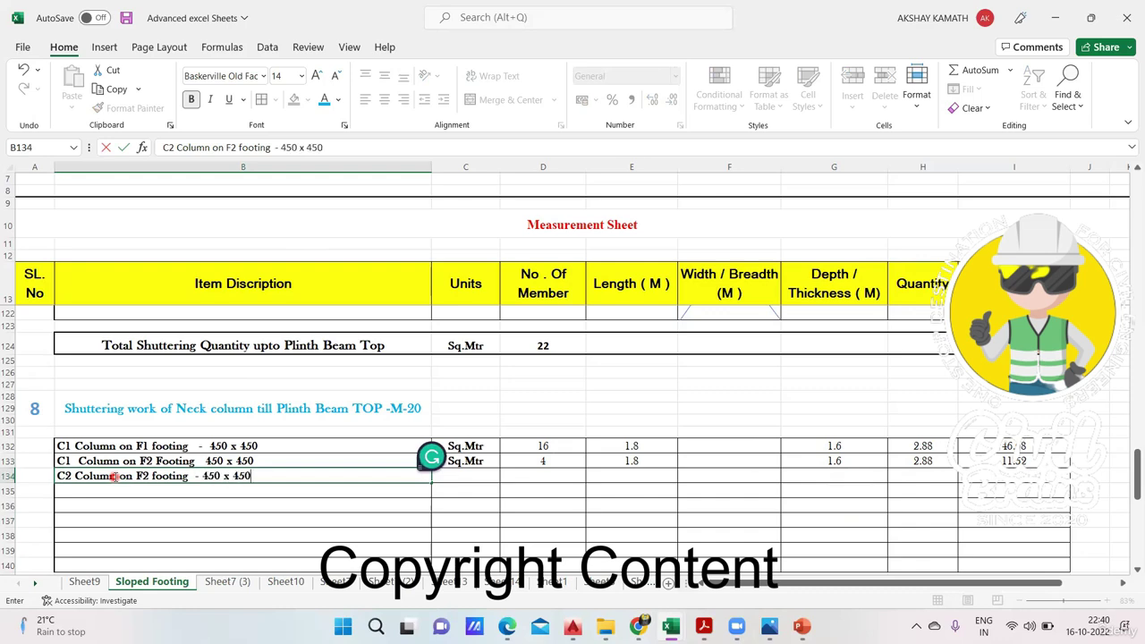
pyautogui.click(350, 536)
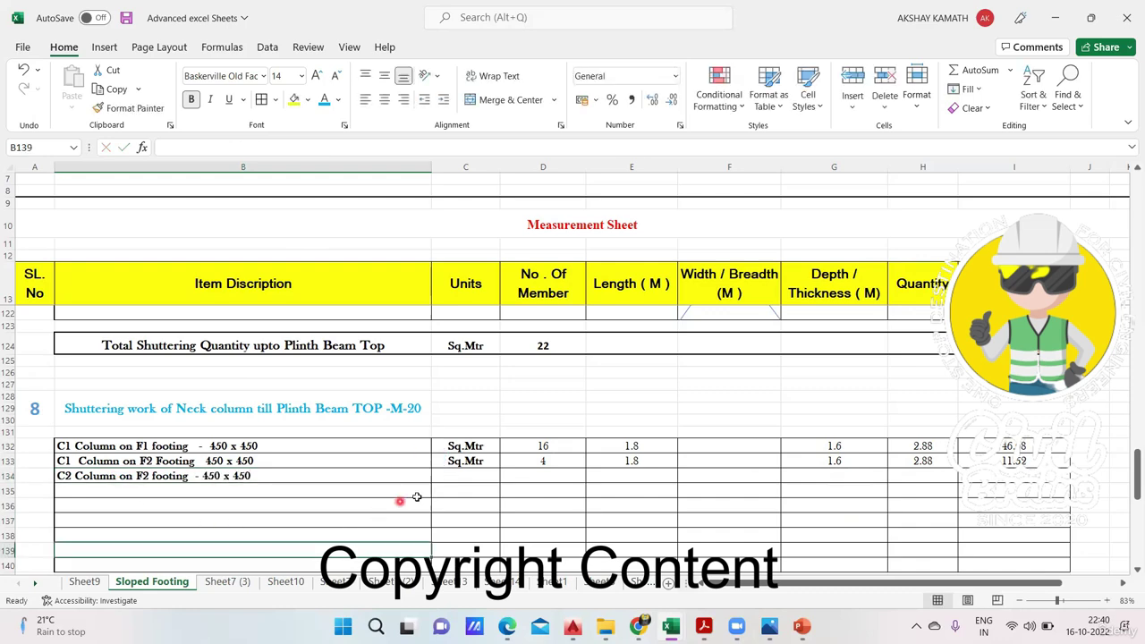
# Fill the C2 column row with the unit, length, depth, quantity and total quantity from the row above.
pyautogui.click(465, 462)
pyautogui.moveTo(495, 466); pyautogui.dragTo(499, 481)
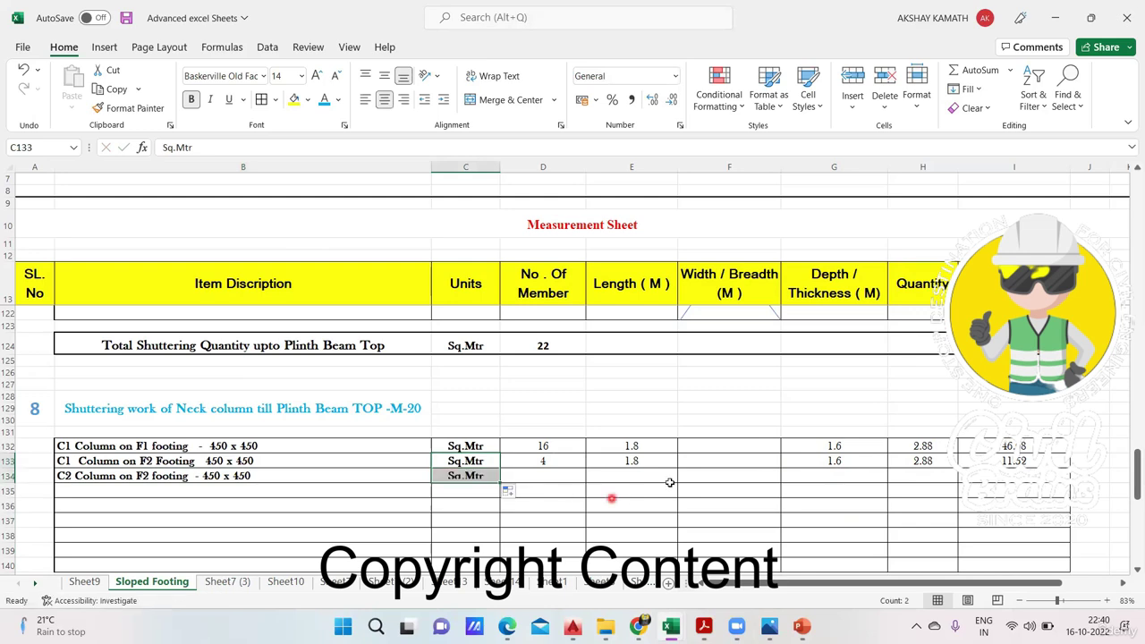
pyautogui.click(657, 461)
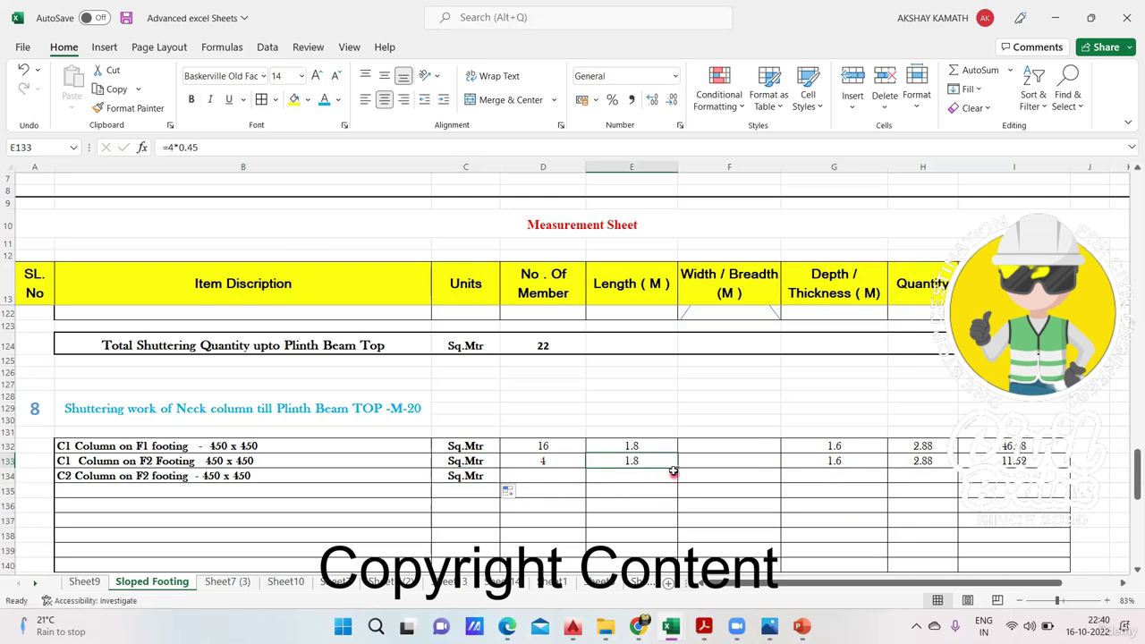
pyautogui.moveTo(675, 471); pyautogui.dragTo(671, 484)
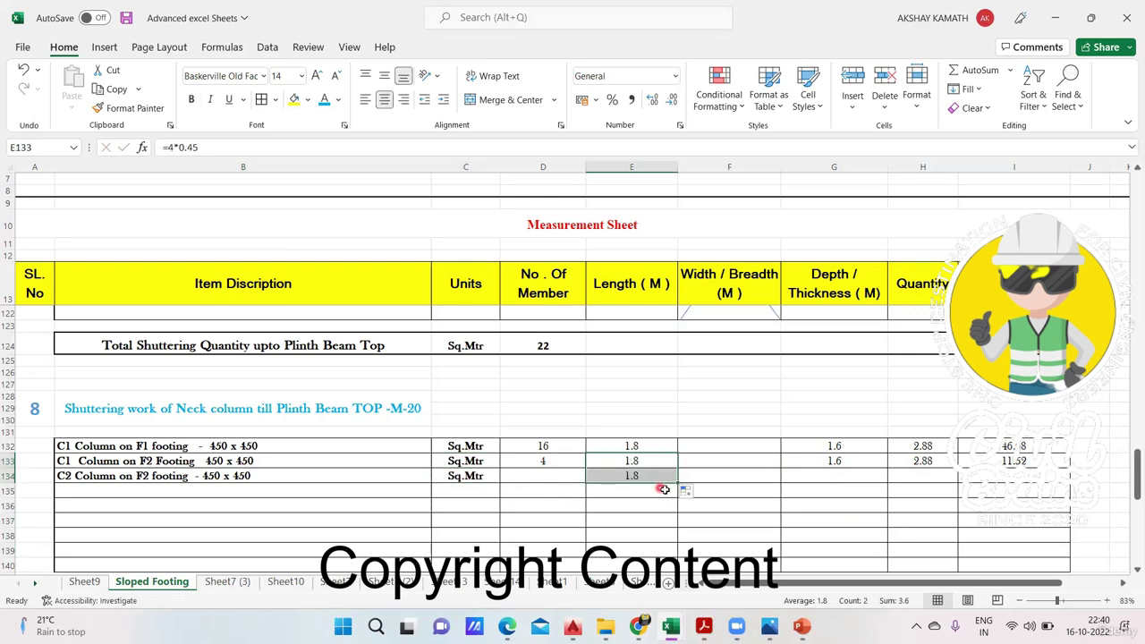
pyautogui.click(842, 462)
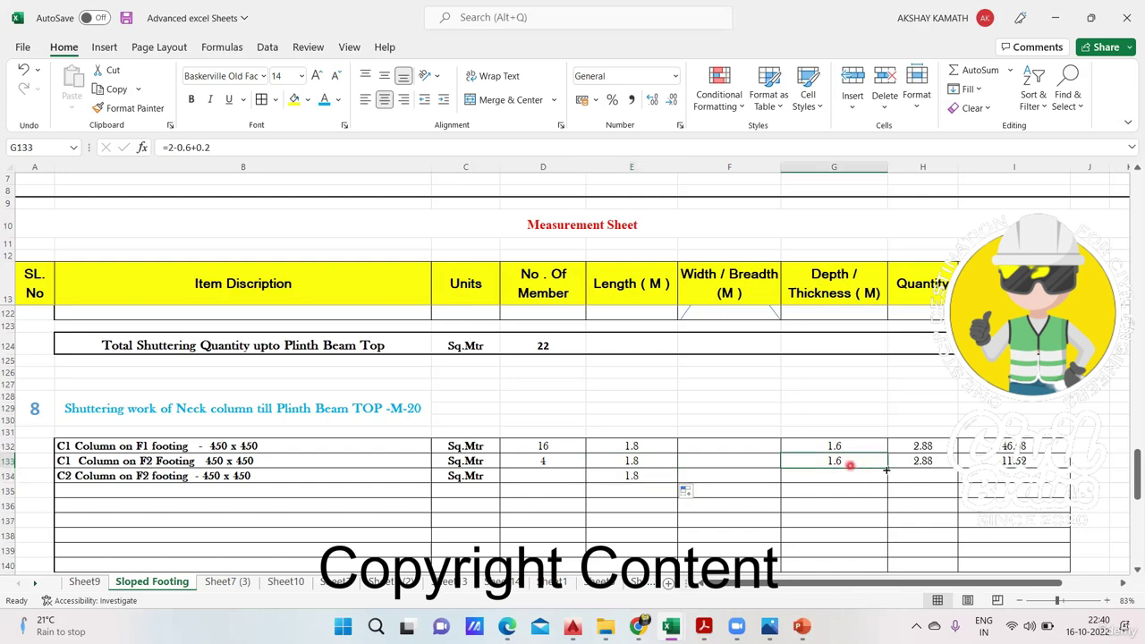
pyautogui.moveTo(888, 480); pyautogui.dragTo(888, 484)
pyautogui.click(921, 462)
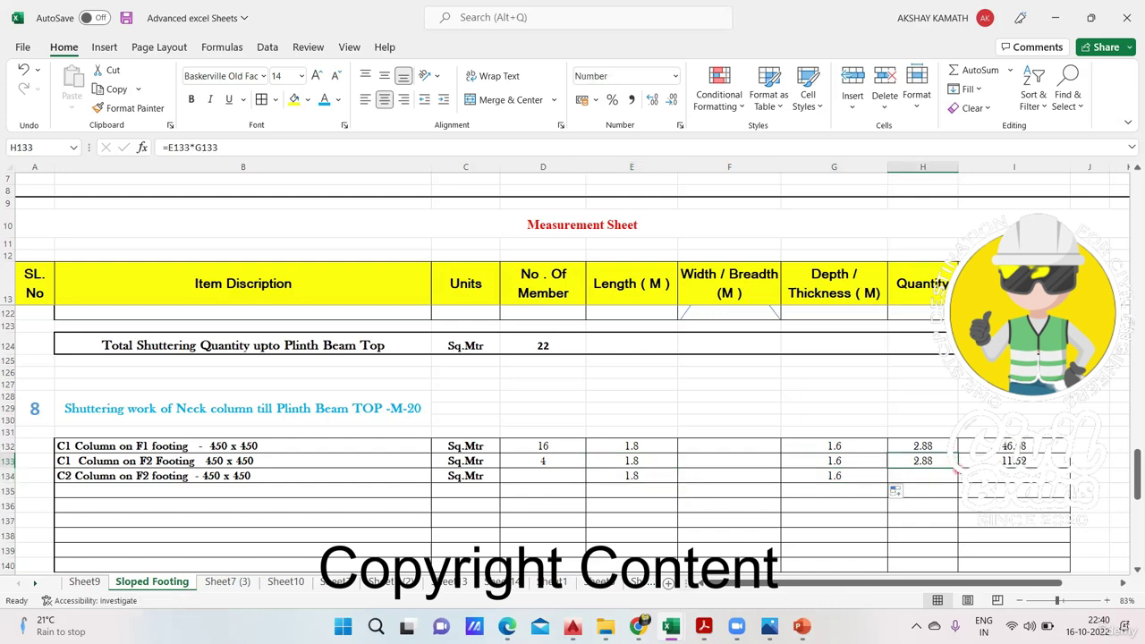
pyautogui.moveTo(957, 468); pyautogui.dragTo(958, 480)
pyautogui.moveTo(1030, 486); pyautogui.dragTo(1069, 480)
pyautogui.click(1042, 461)
pyautogui.click(1044, 518)
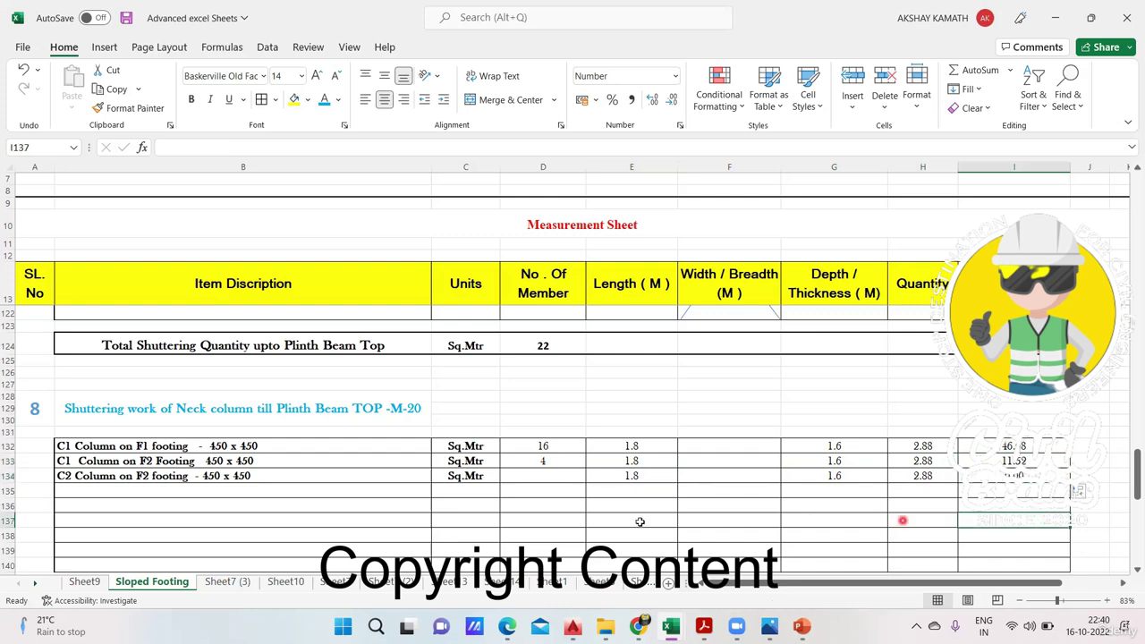
# Set the number of members for C2 Column on F2 footing to 2.
pyautogui.click(533, 478)
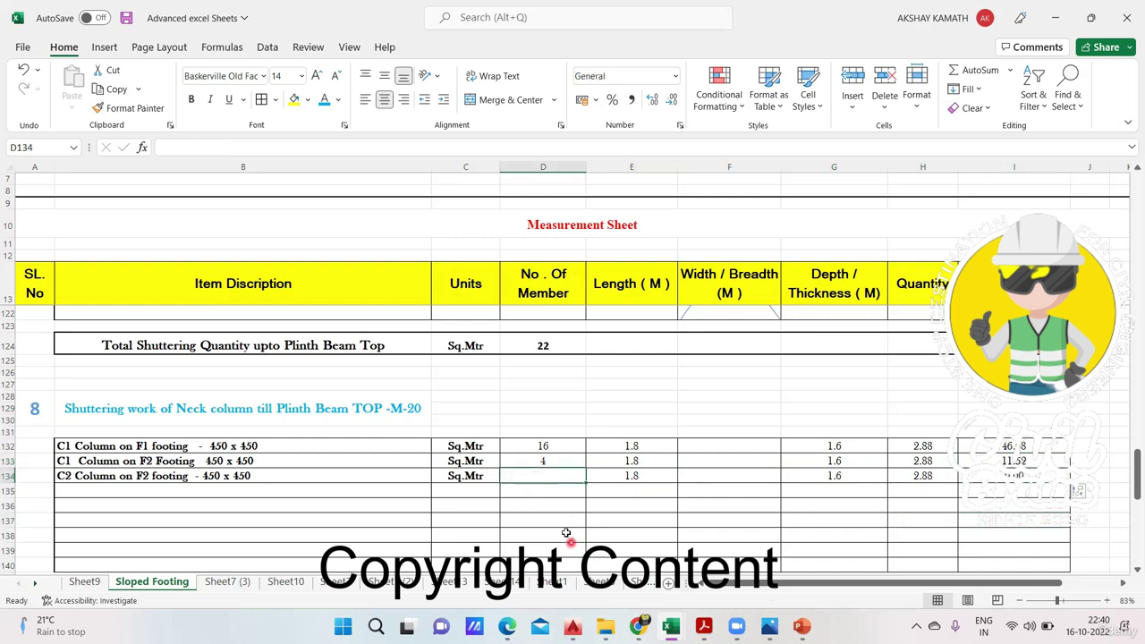
pyautogui.doubleClick(553, 477)
pyautogui.write('2')
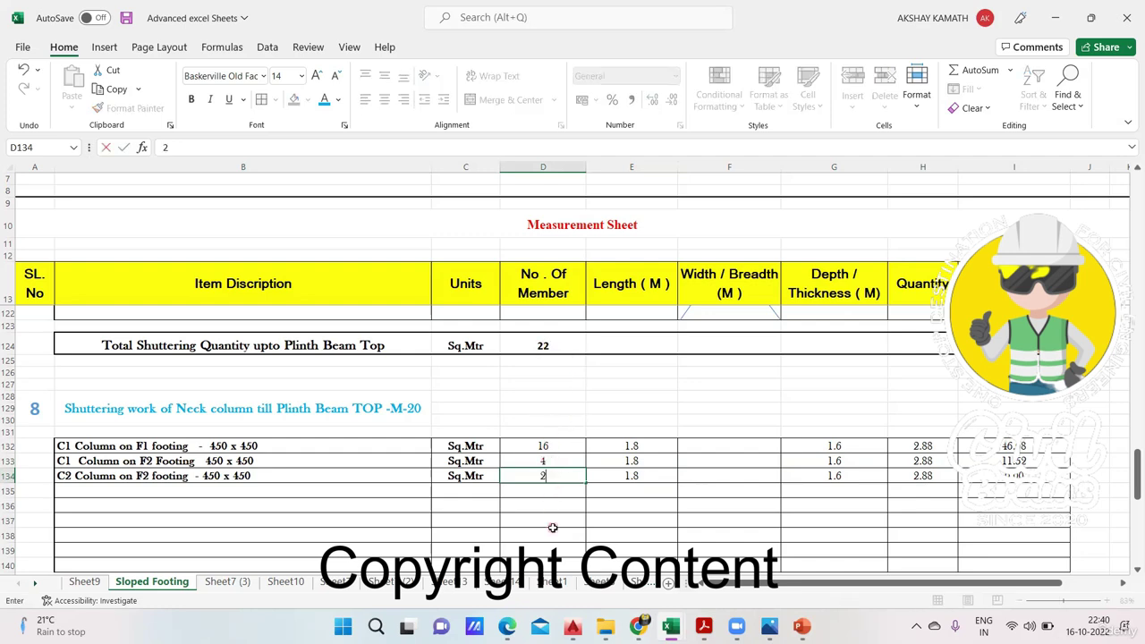
pyautogui.click(549, 529)
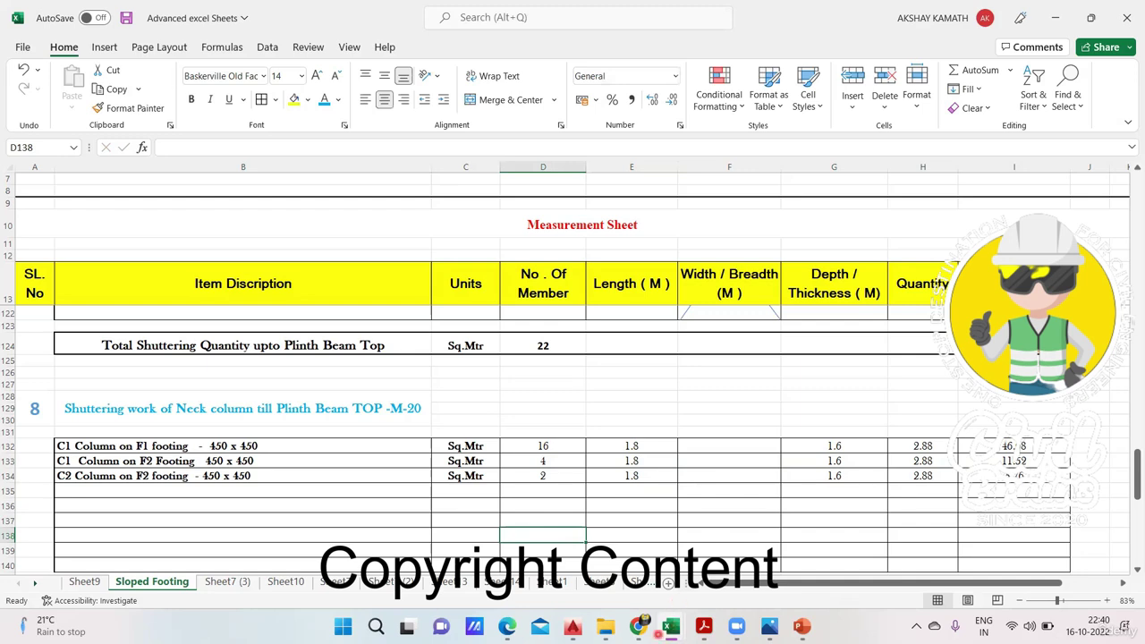
# Check the Sloped Footing 01 layout for C2 columns, mark the two on grid A, and return to the measurement workbook.
pyautogui.click(613, 634)
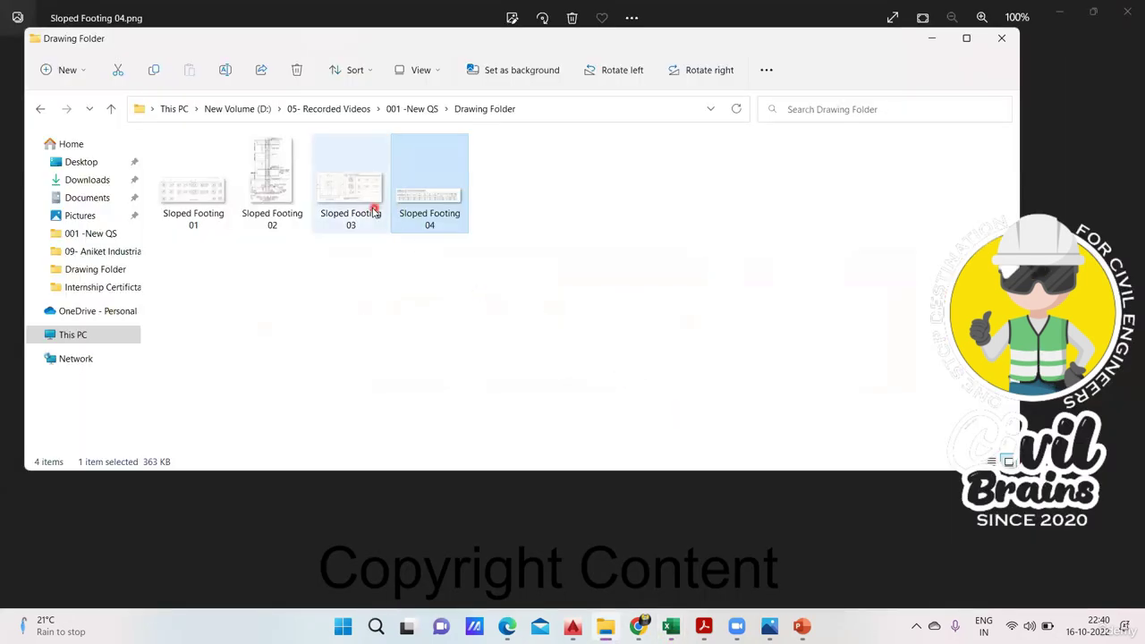
pyautogui.doubleClick(204, 207)
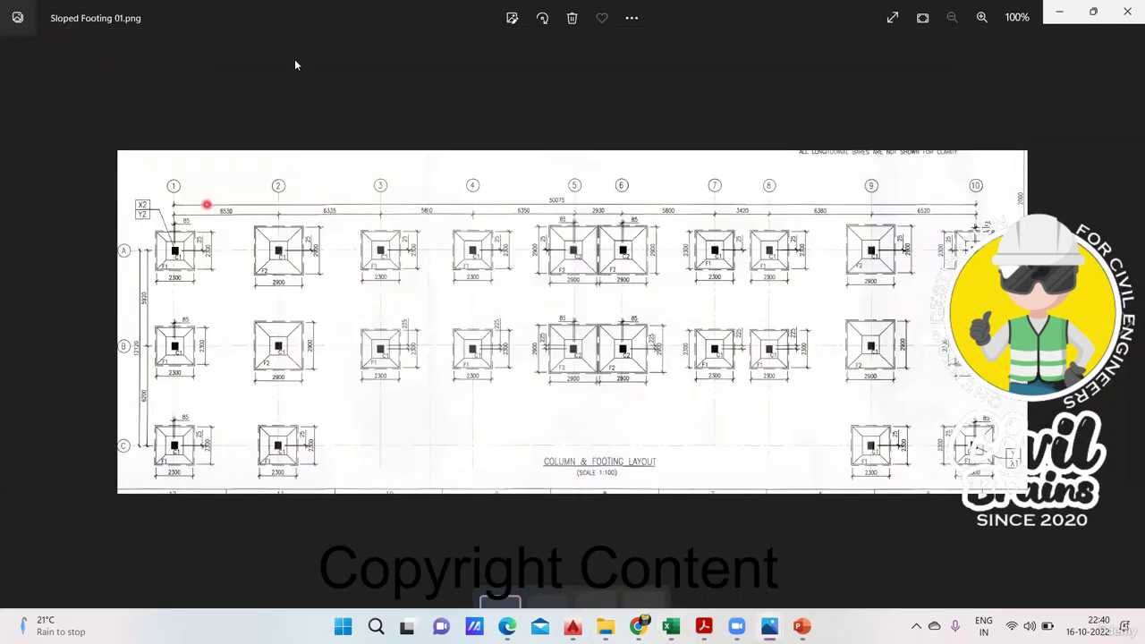
pyautogui.click(295, 59)
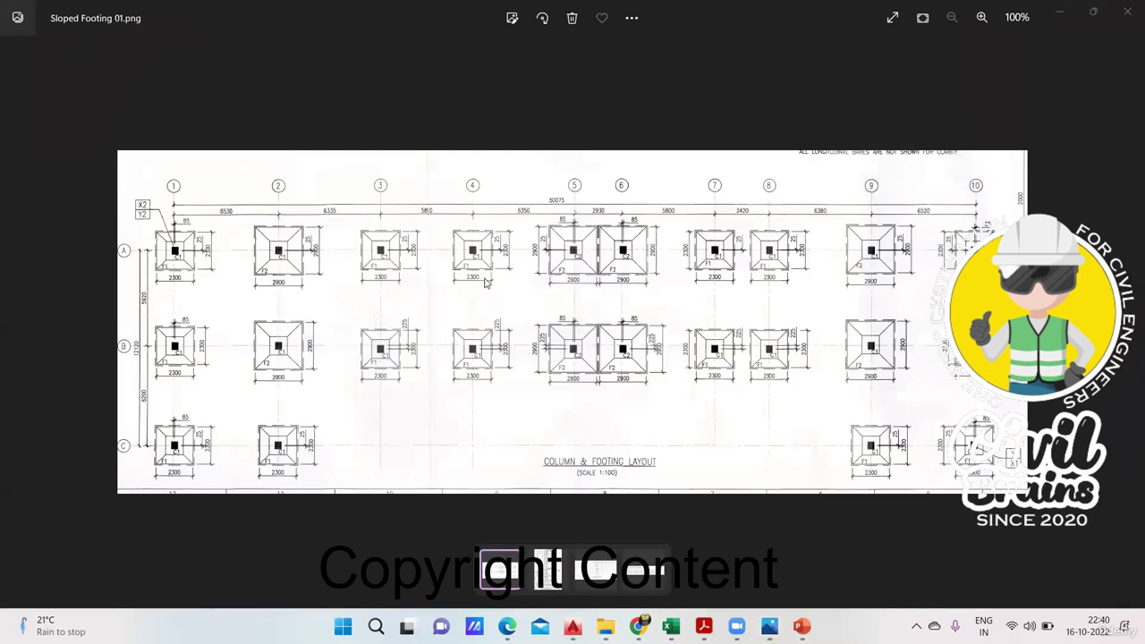
pyautogui.click(636, 268)
pyautogui.moveTo(670, 626)
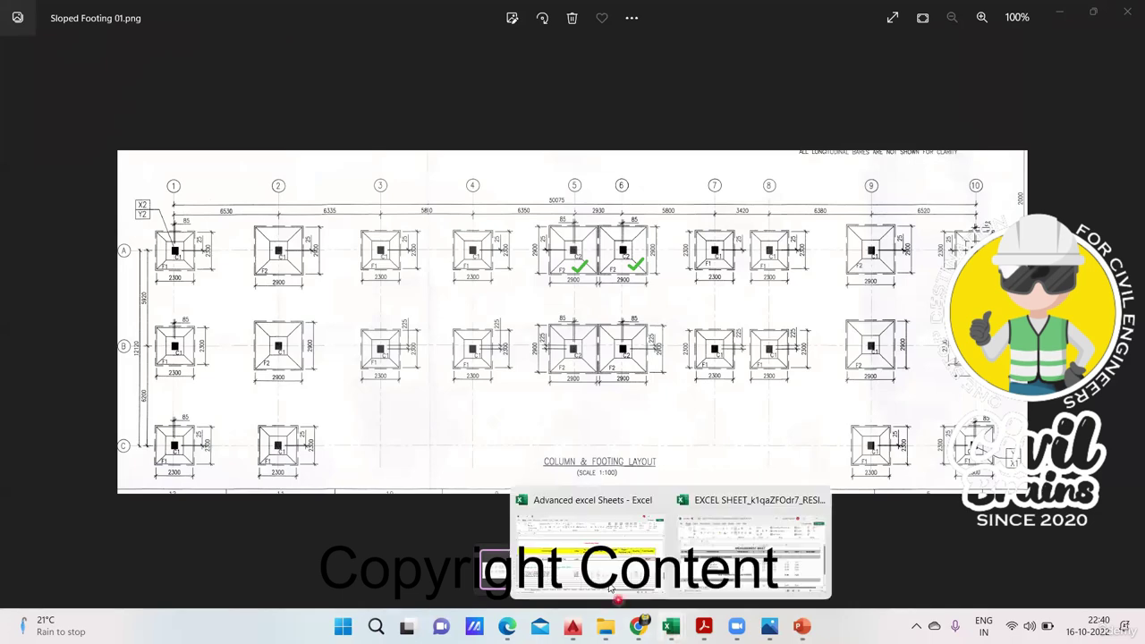
pyautogui.click(608, 545)
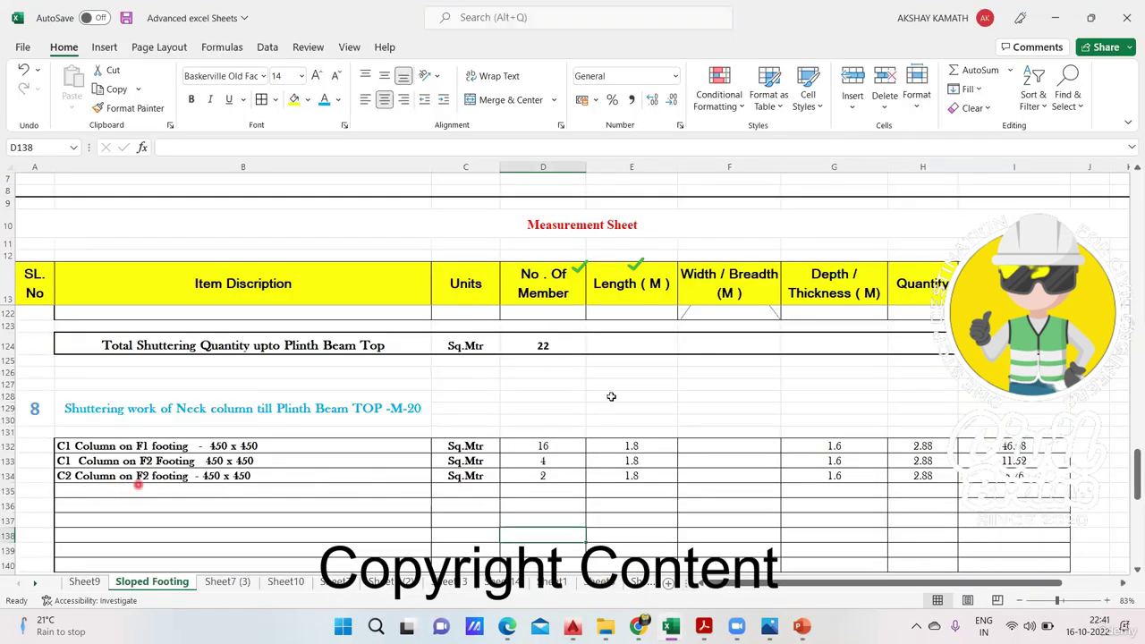
# Check the member totals in the earlier footing sections and set the number of members in section 8's total row to 24.
pyautogui.scroll(3, 659, 414)
pyautogui.scroll(5, 651, 424)
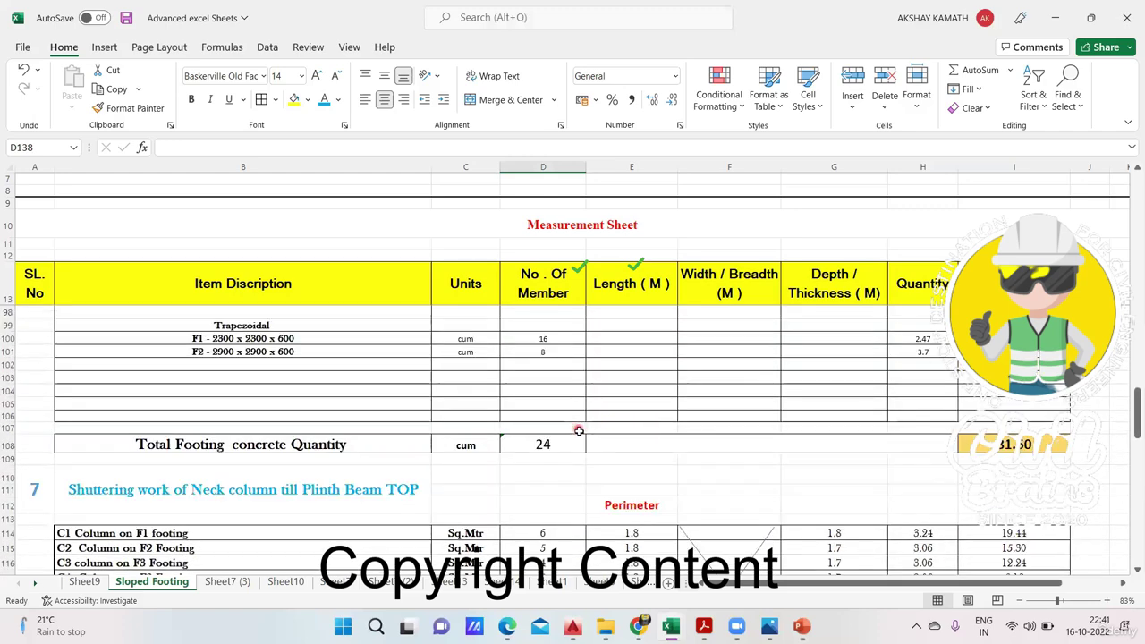
pyautogui.scroll(6, 579, 432)
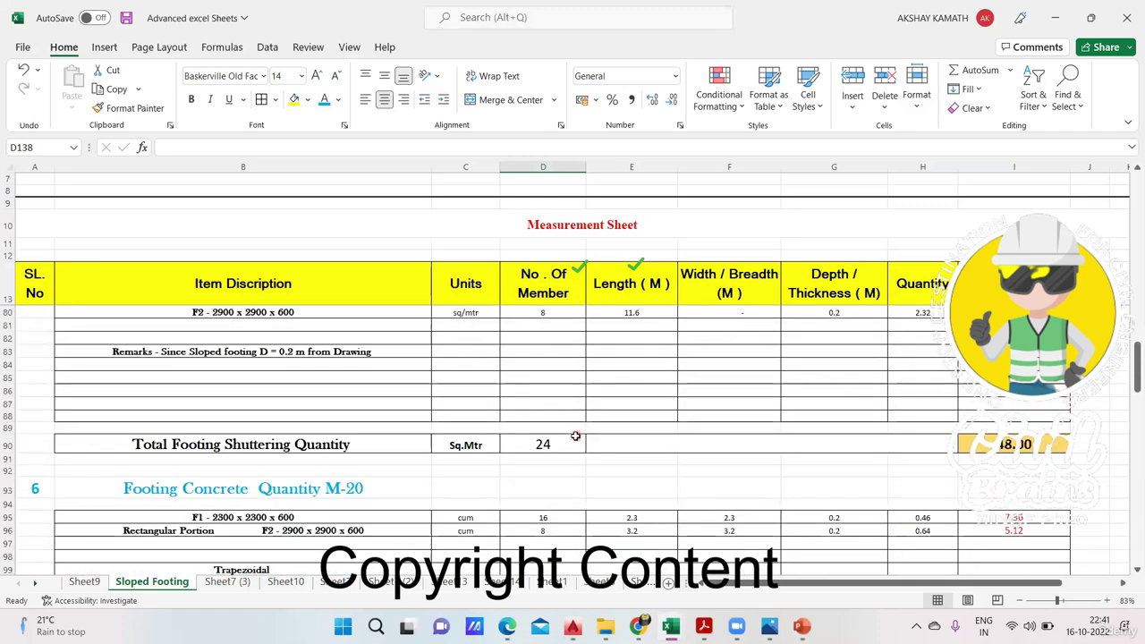
pyautogui.scroll(-11, 575, 433)
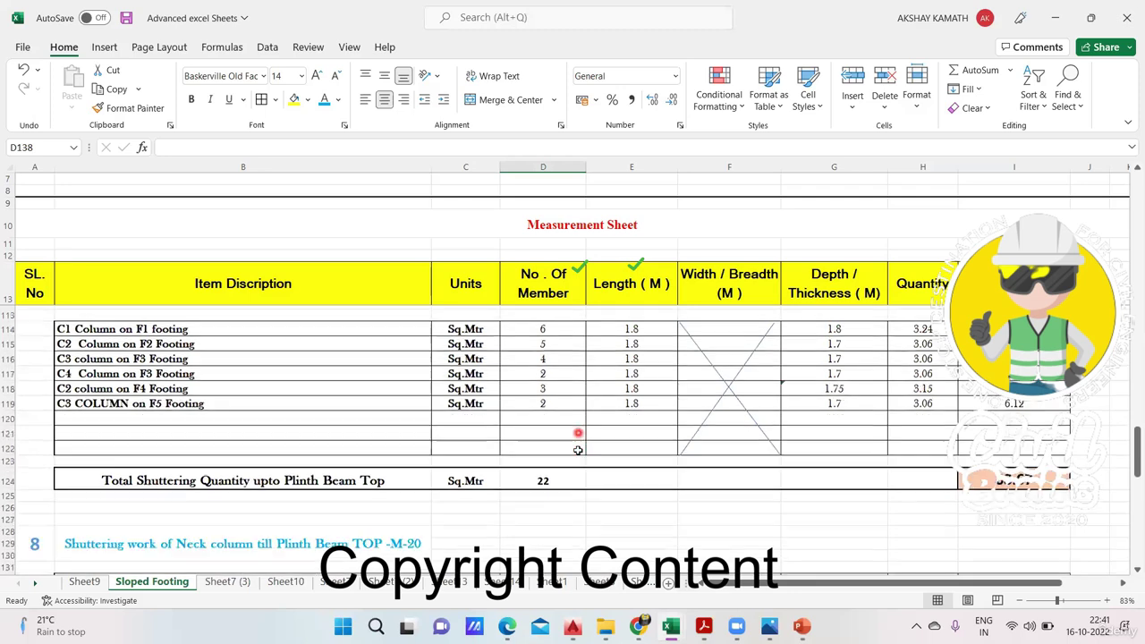
pyautogui.scroll(-4, 568, 476)
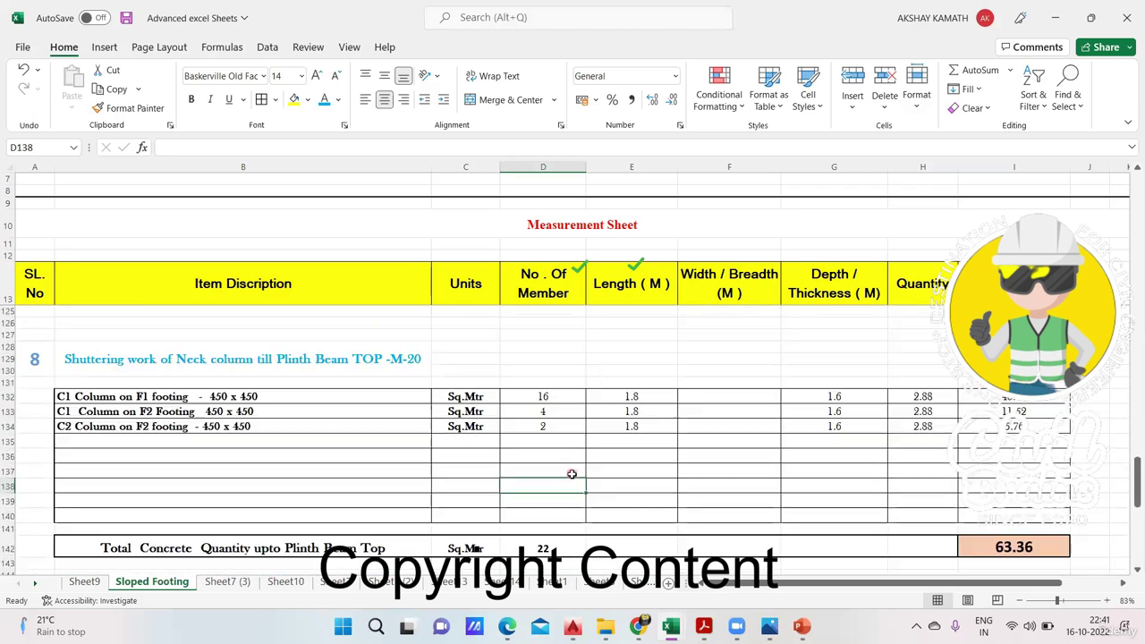
pyautogui.click(556, 547)
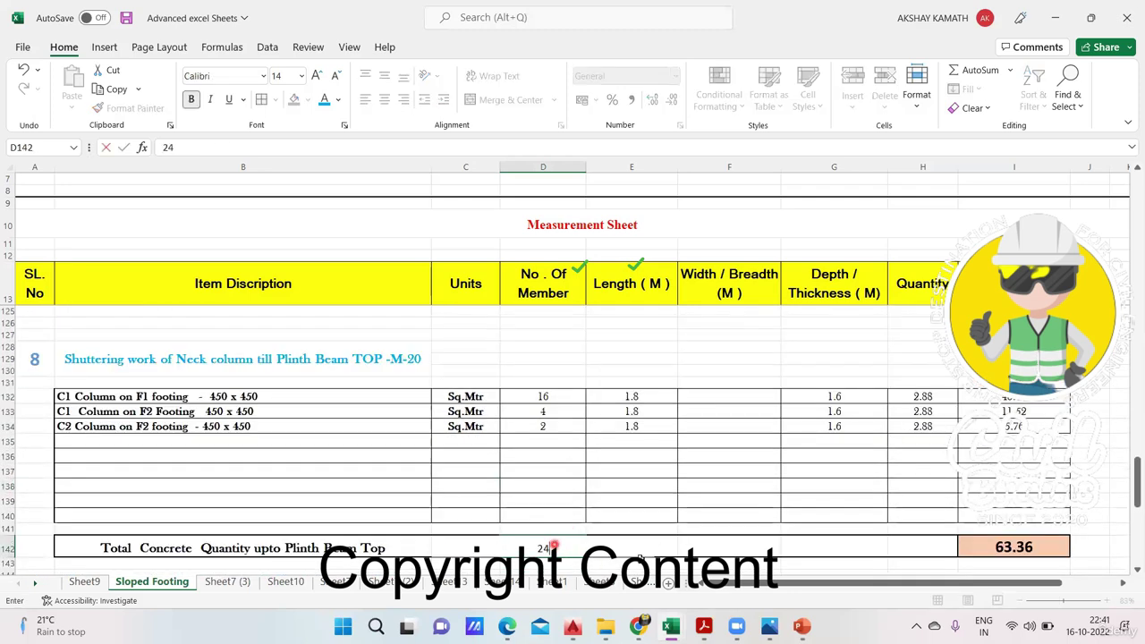
pyautogui.click(651, 543)
# Set the number of members for C2 Column on F2 footing to 4.
pyautogui.click(565, 428)
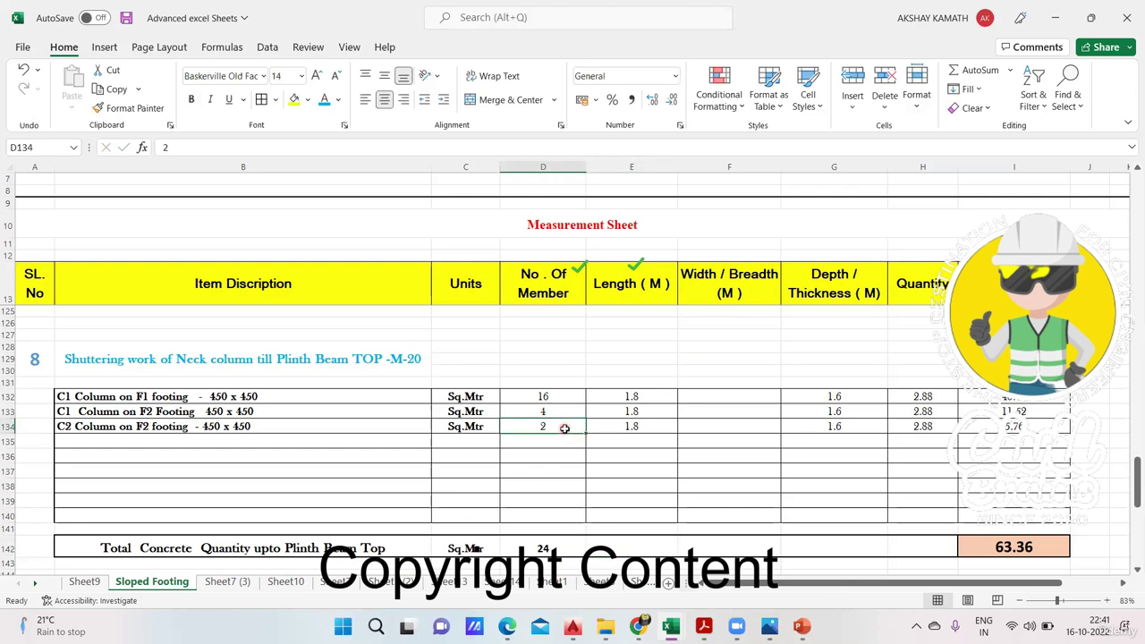
pyautogui.press('BackSpace')
pyautogui.click(579, 459)
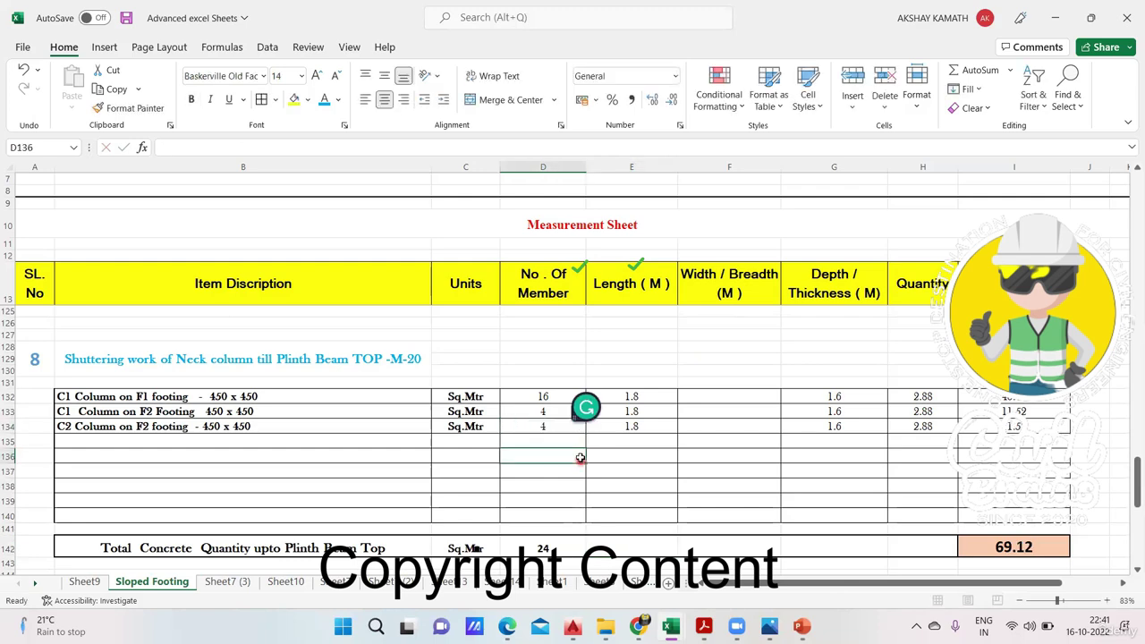
# Check the sloped footing drawings, mark the two C2 columns on grid B in the Sloped Footing 01 layout, and return to the measurement workbook.
pyautogui.click(606, 626)
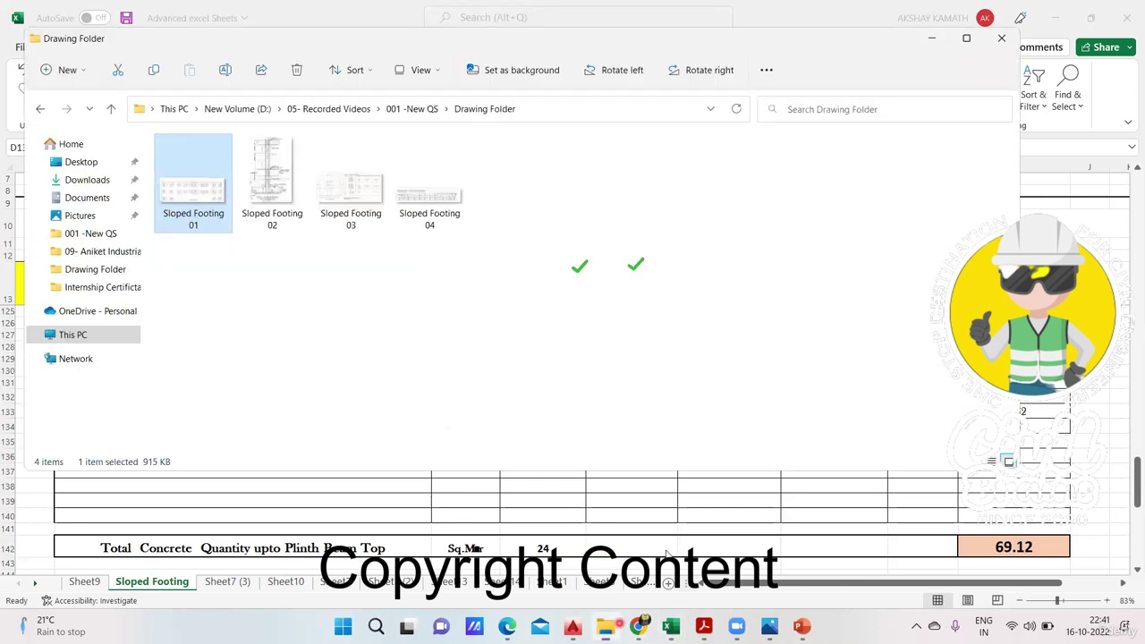
pyautogui.click(440, 205)
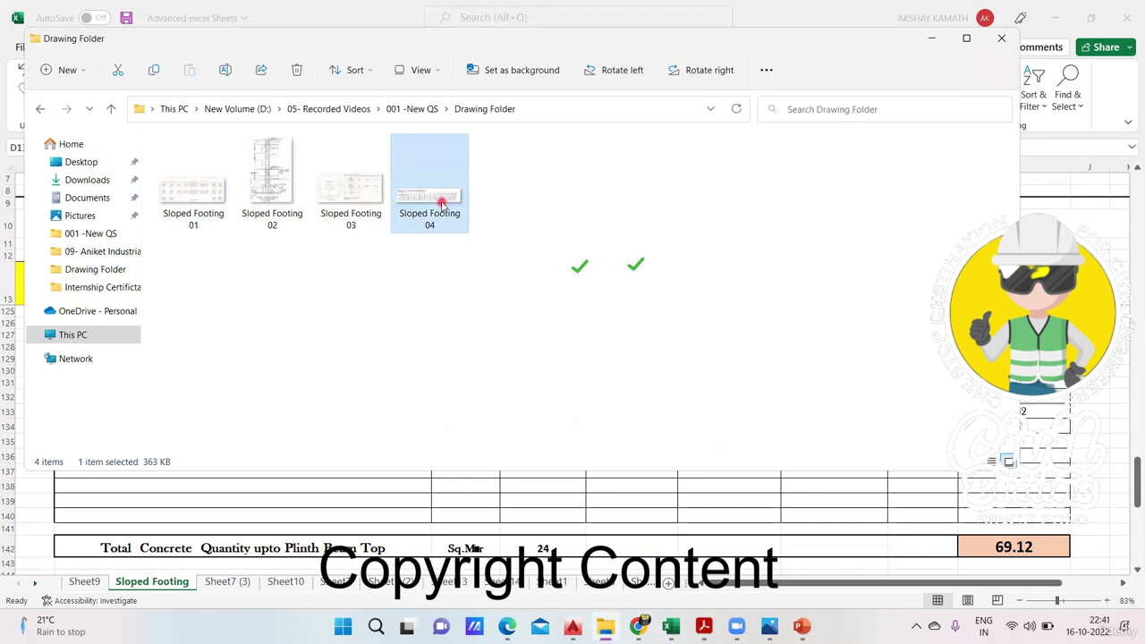
pyautogui.doubleClick(440, 205)
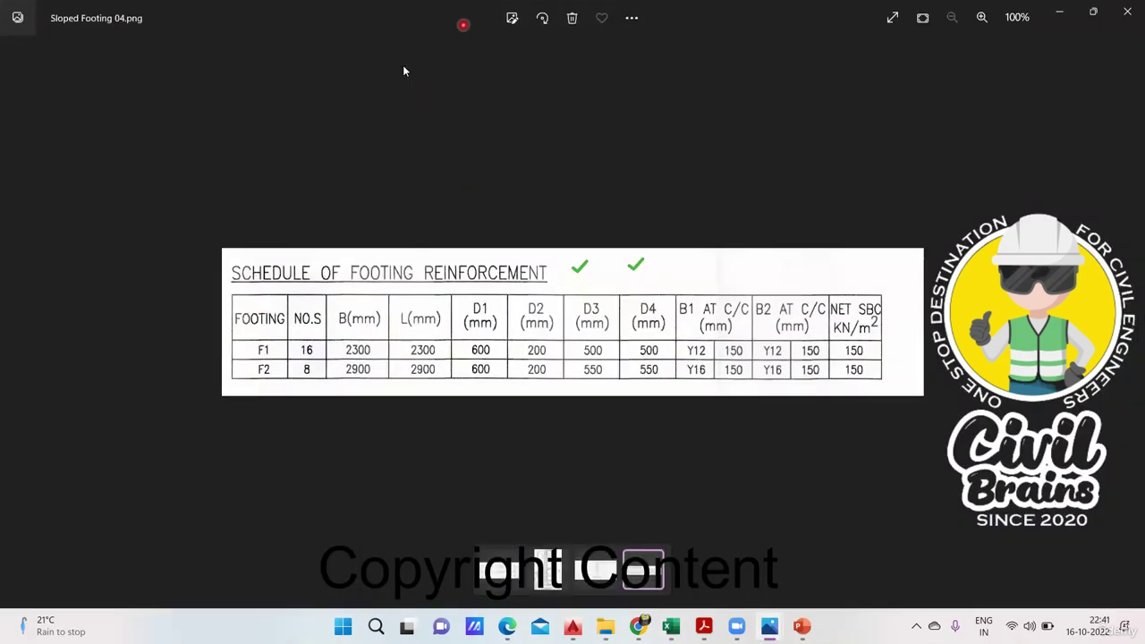
pyautogui.press('Left')
pyautogui.press('Left')
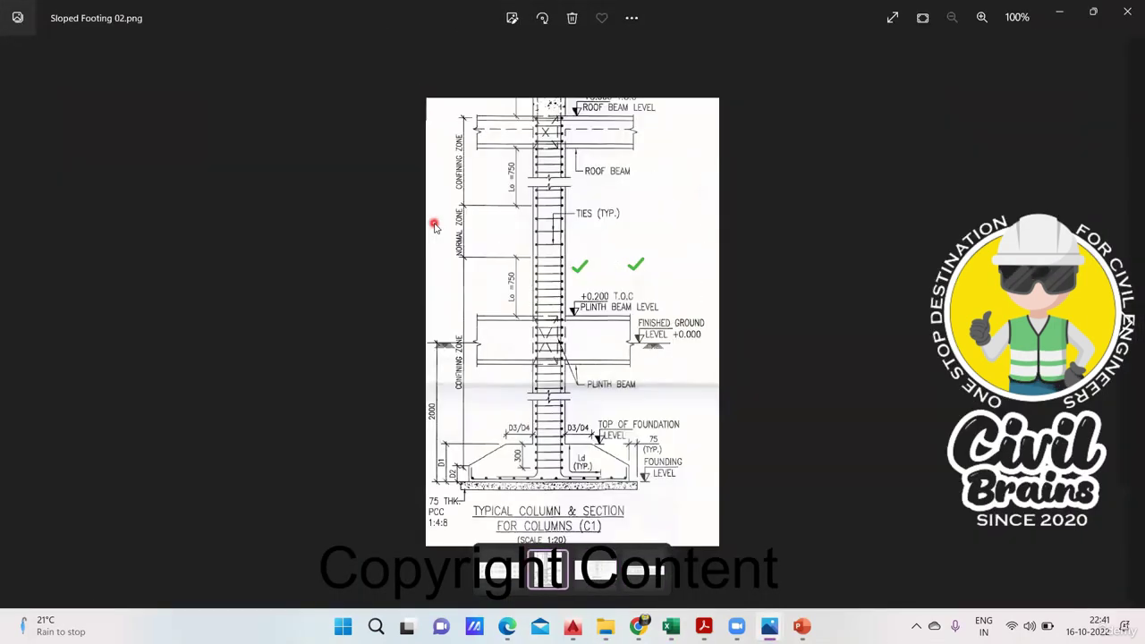
pyautogui.press('Left')
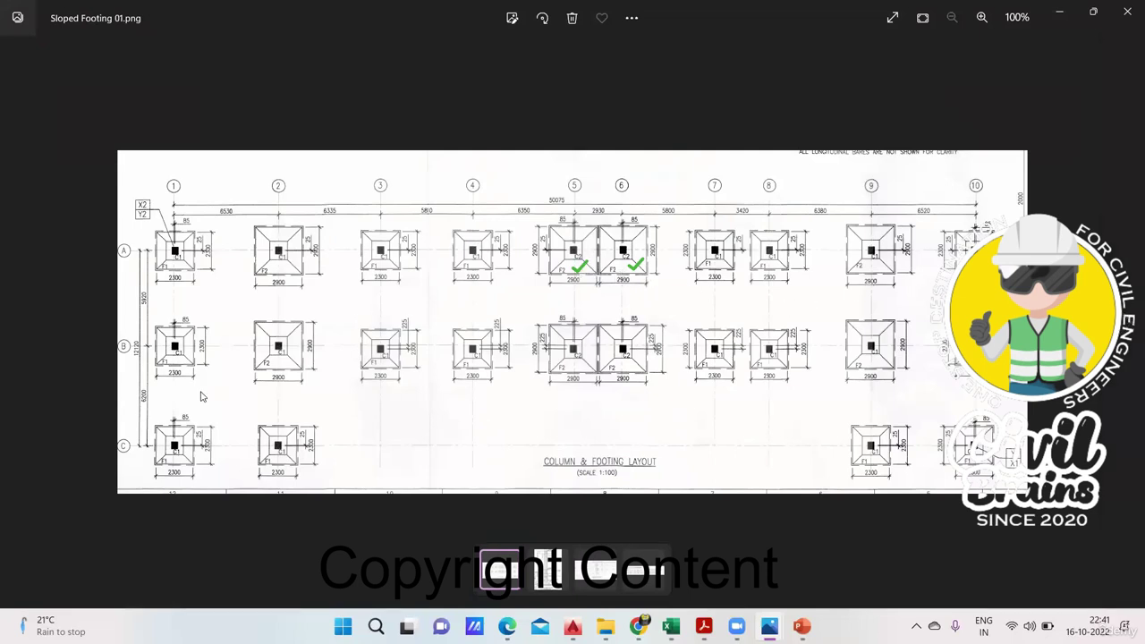
pyautogui.click(577, 373)
pyautogui.click(641, 375)
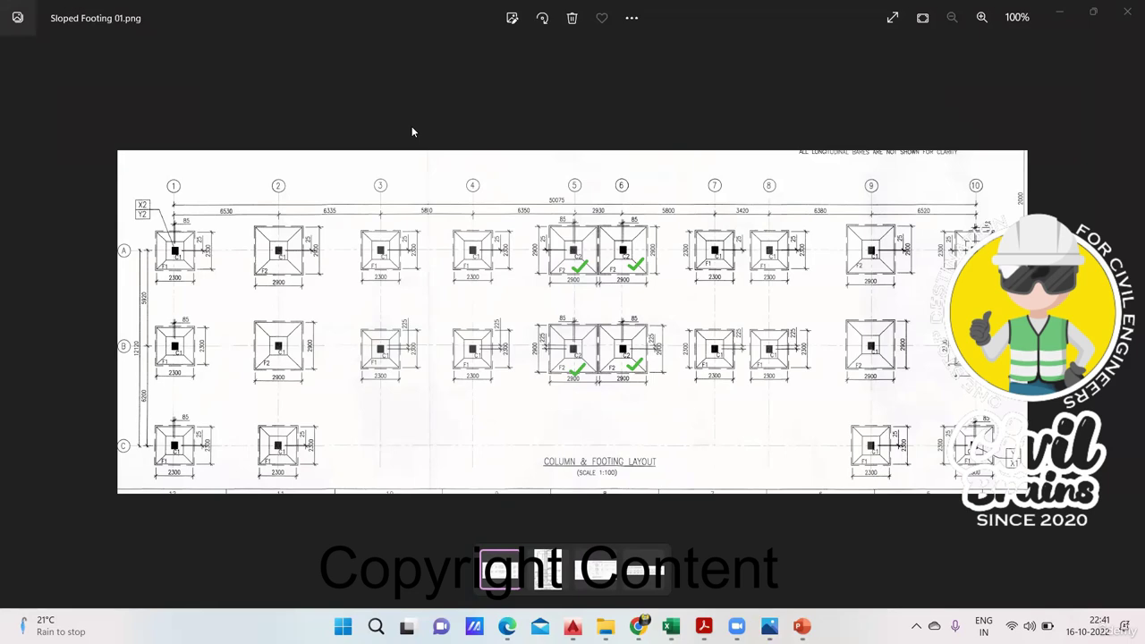
pyautogui.moveTo(670, 626)
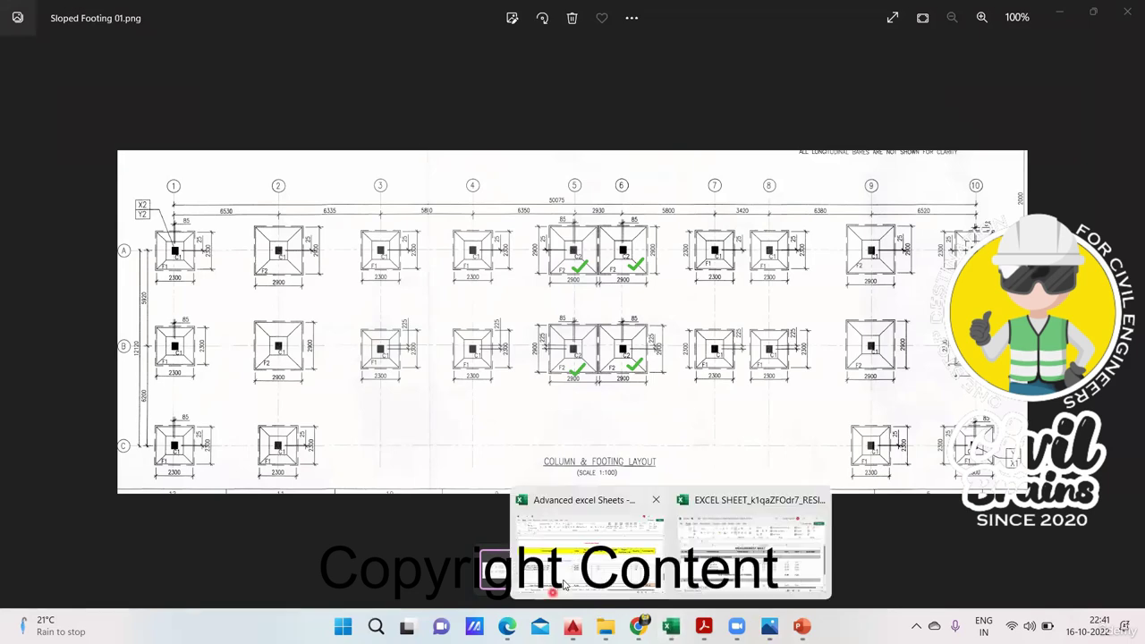
pyautogui.click(595, 537)
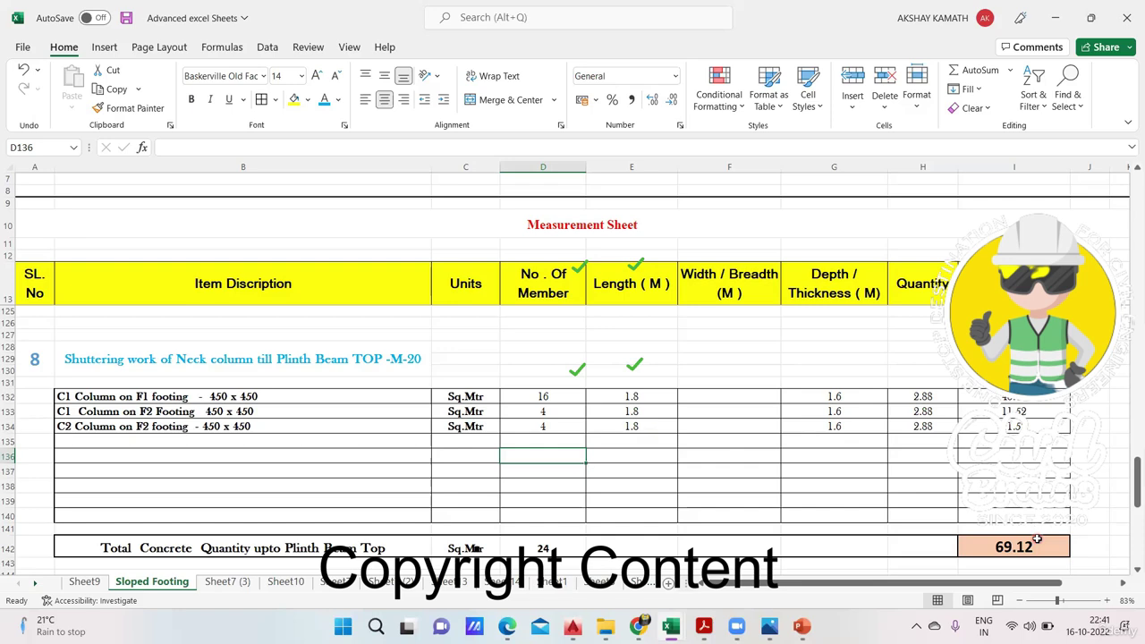
# Change section 8's total row description to "Total Shuttering Quantity upto Plinth Beam Top".
pyautogui.doubleClick(185, 546)
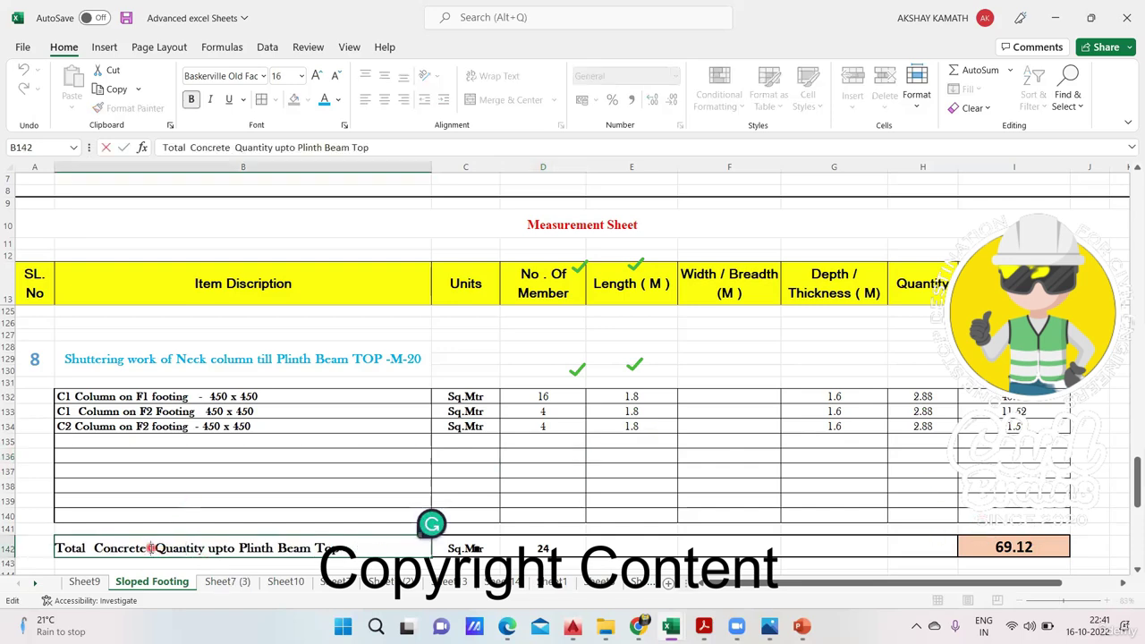
pyautogui.press('BackSpace')
pyautogui.press('BackSpace')
pyautogui.press('BackSpace')
pyautogui.press('BackSpace')
pyautogui.press('BackSpace')
pyautogui.press('BackSpace')
pyautogui.press('BackSpace')
pyautogui.press('BackSpace')
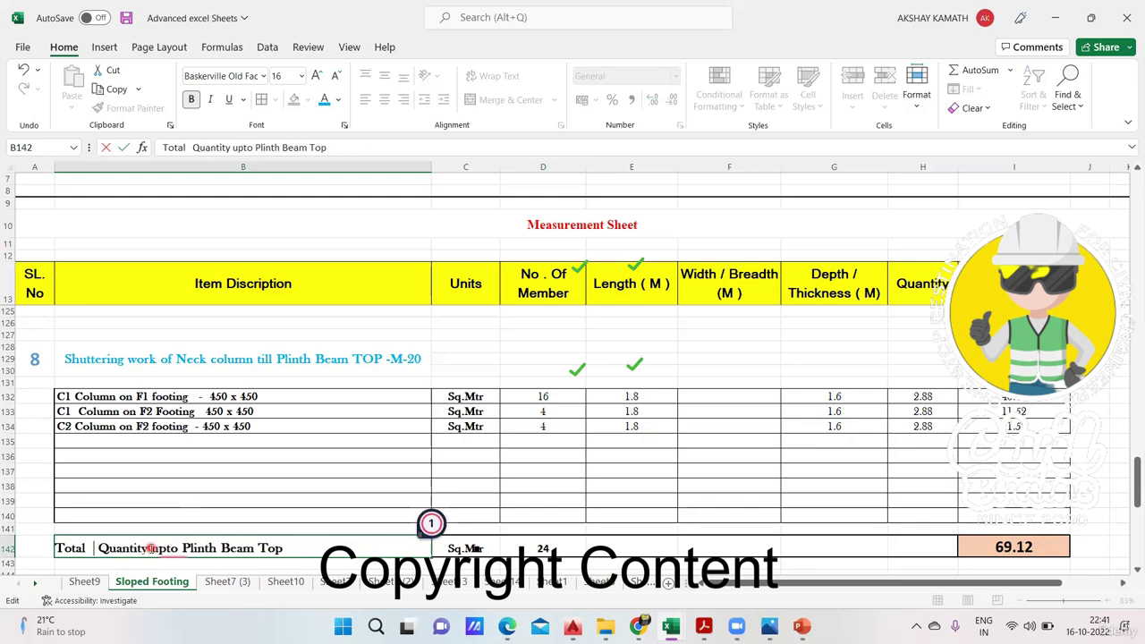
pyautogui.write('Shuuter')
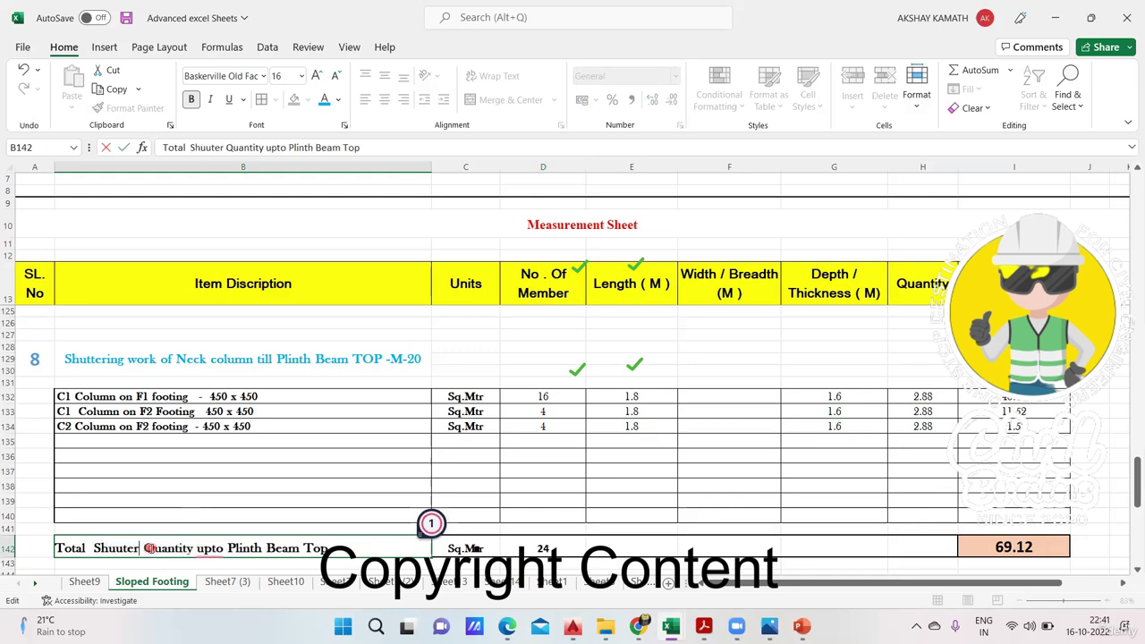
pyautogui.press('BackSpace')
pyautogui.press('BackSpace')
pyautogui.press('BackSpace')
pyautogui.write('ttering')
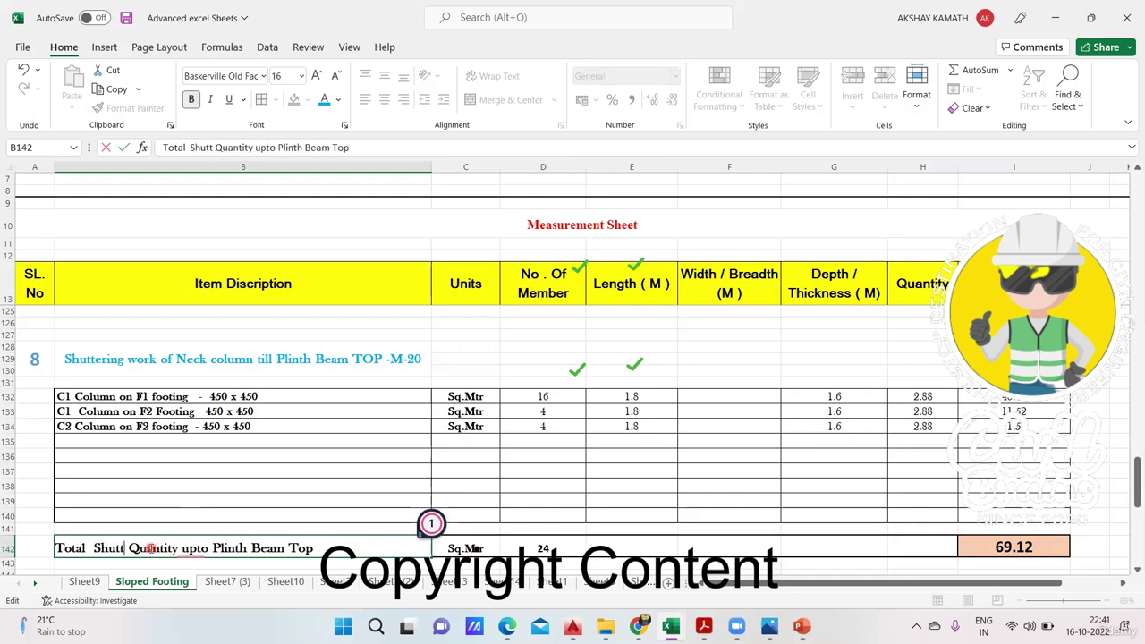
pyautogui.click(314, 454)
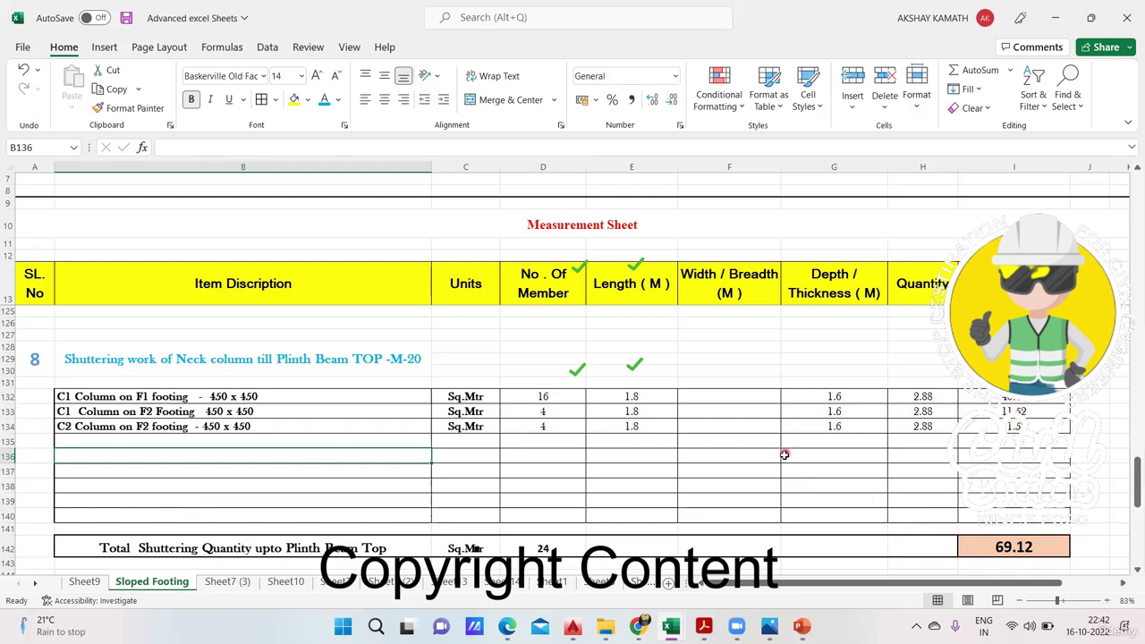
# Review the neck column shuttering sections and select the three C1 and C2 column rows of section 8.
pyautogui.scroll(-5, 785, 458)
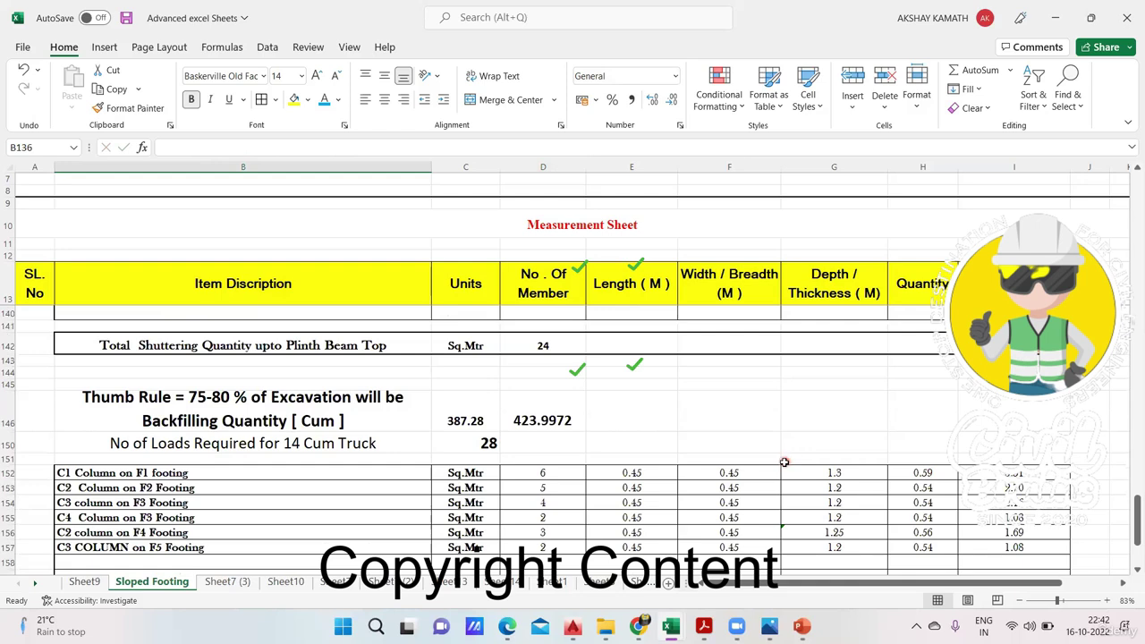
pyautogui.scroll(7, 785, 461)
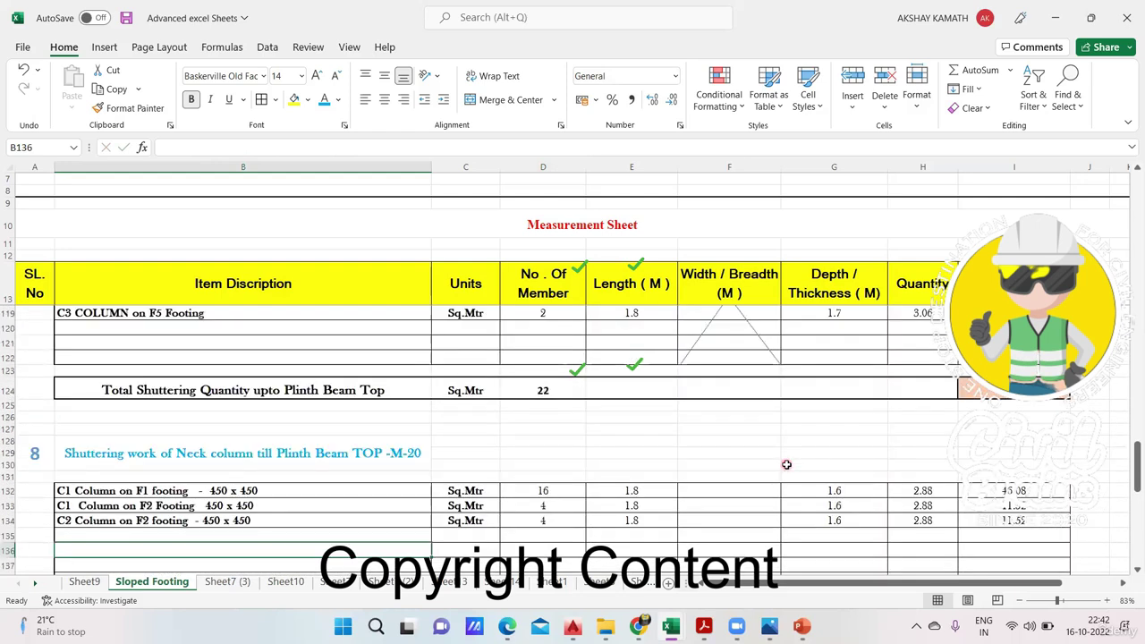
pyautogui.scroll(2, 786, 465)
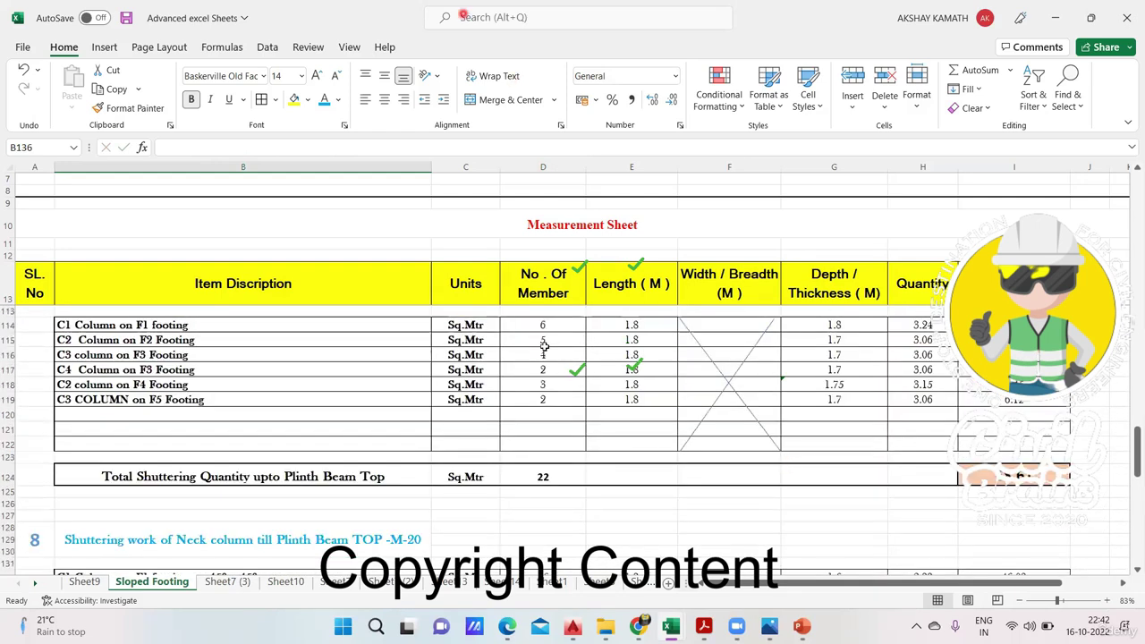
pyautogui.scroll(-3, 544, 345)
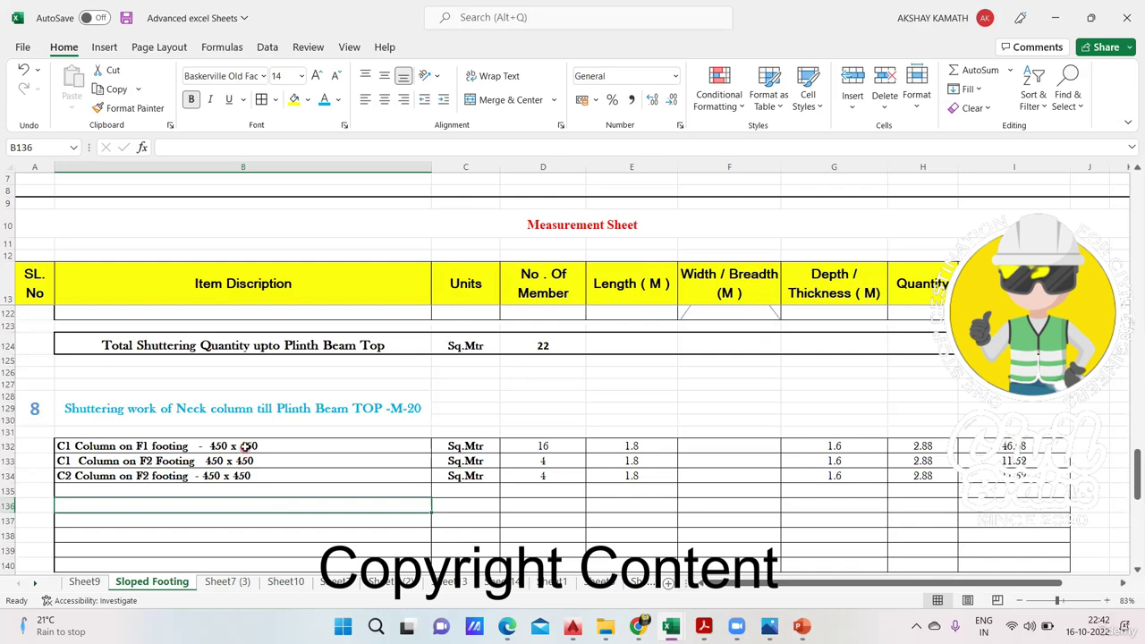
pyautogui.moveTo(245, 446); pyautogui.dragTo(626, 461)
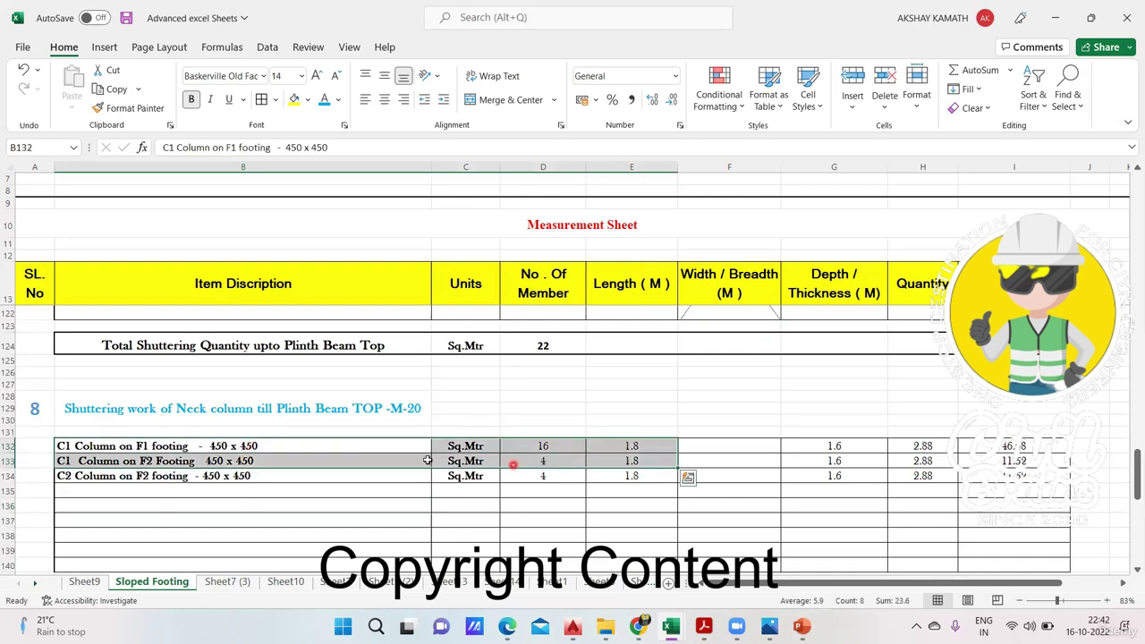
pyautogui.click(292, 472)
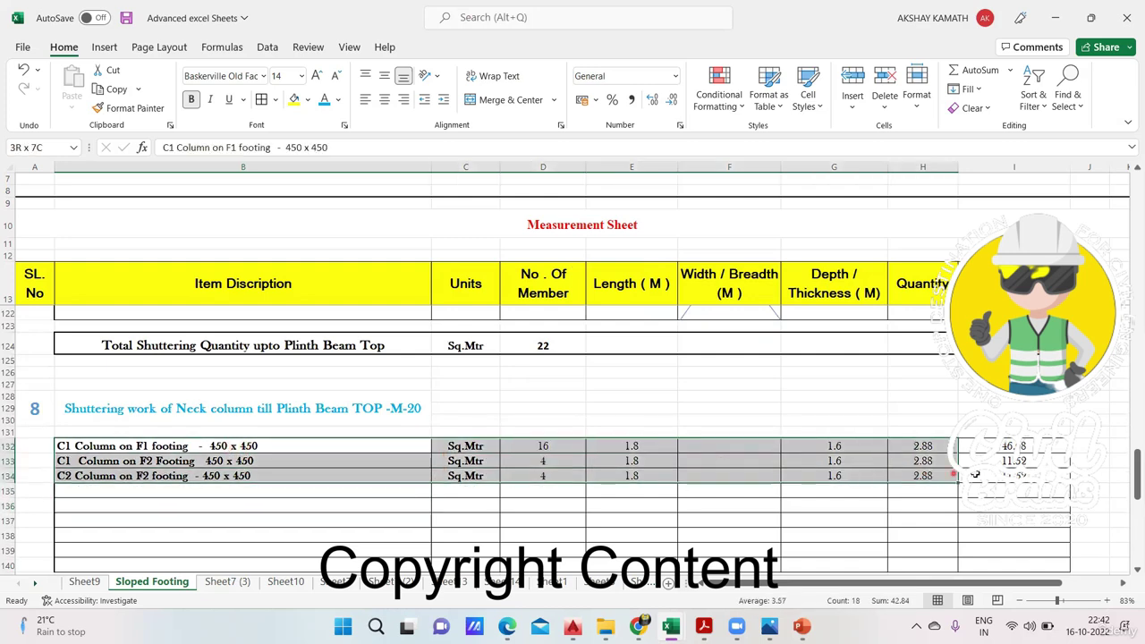